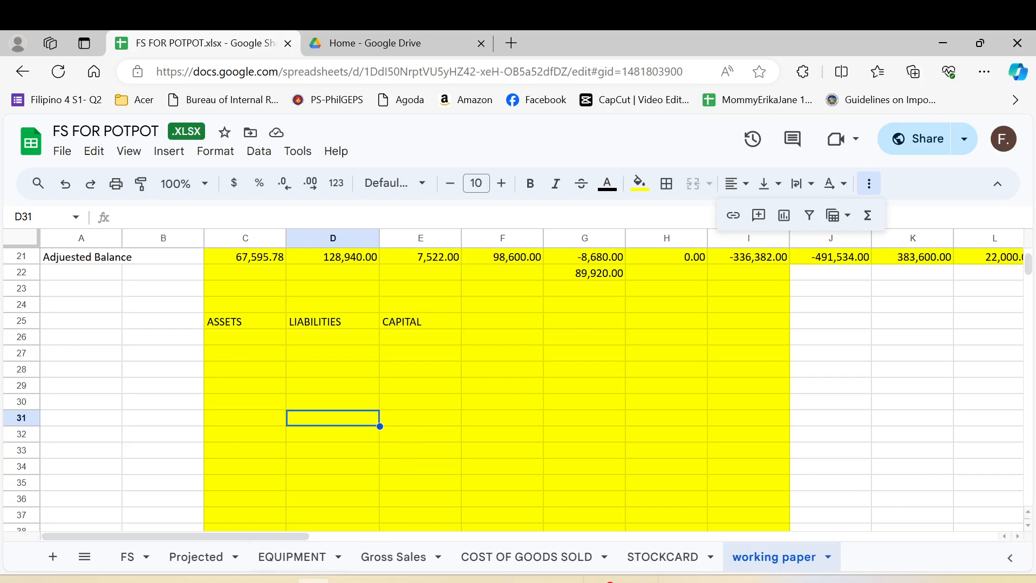
Step: Review the ASSETS, LIABILITIES and CAPITAL headings in row 25 of the working paper
left_click(428, 323)
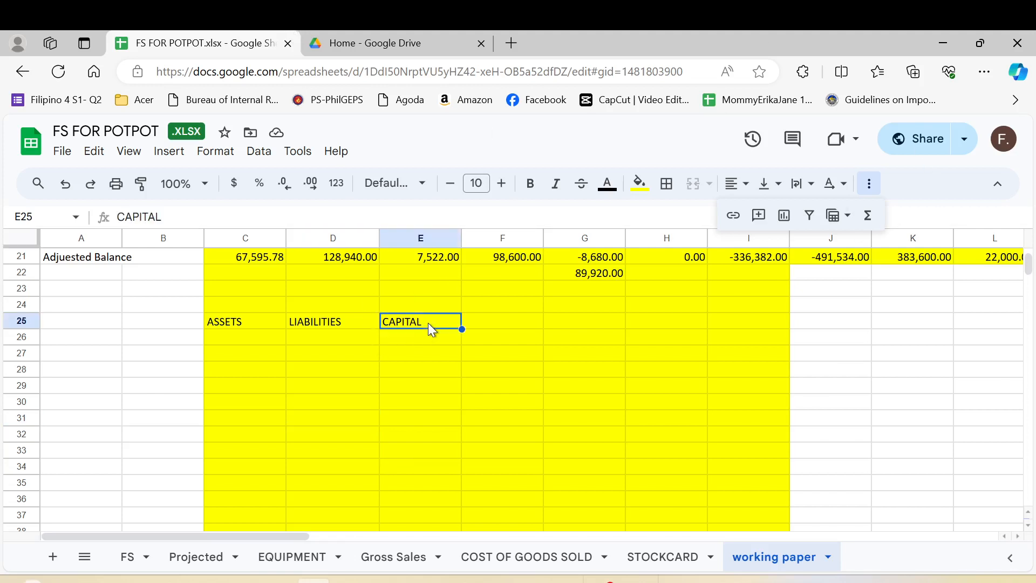
left_click(241, 345)
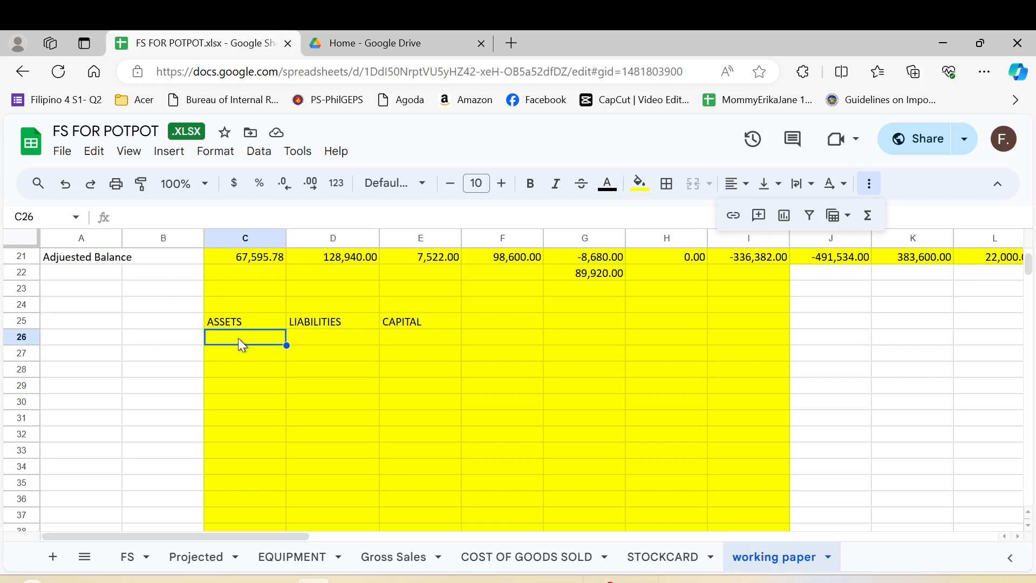
key("Up")
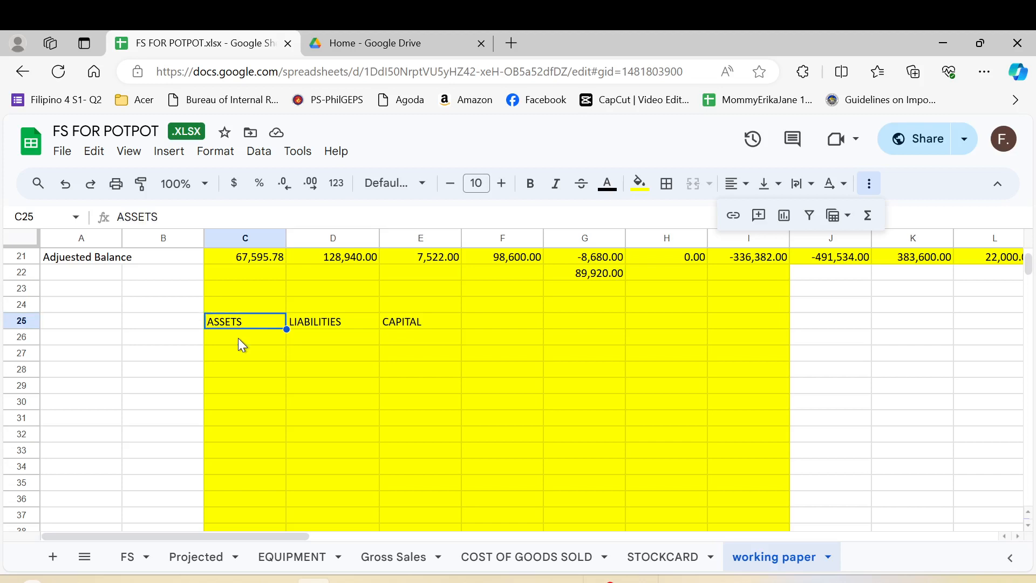
key("Right")
key("Right")
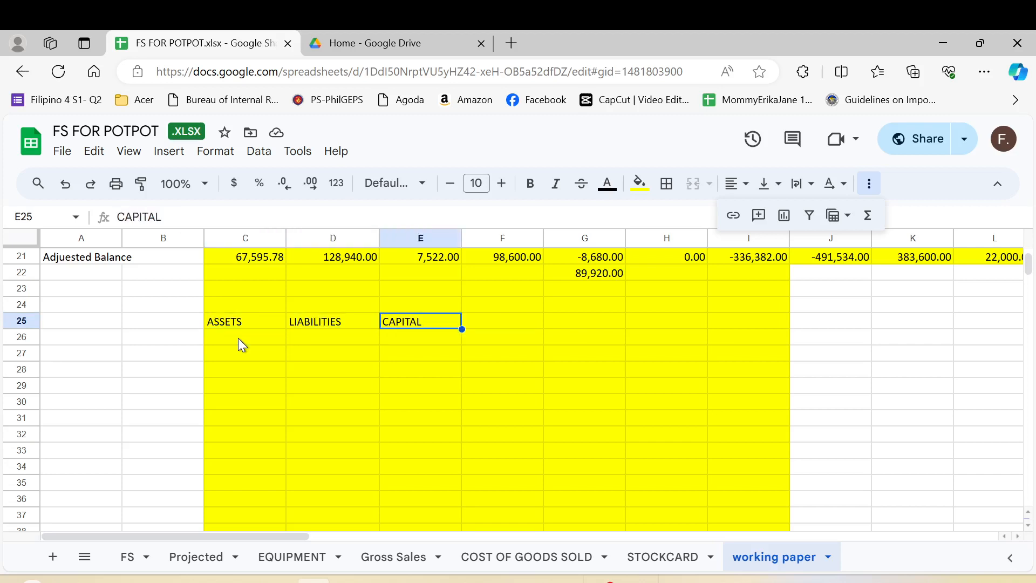
key("Left")
key("Left")
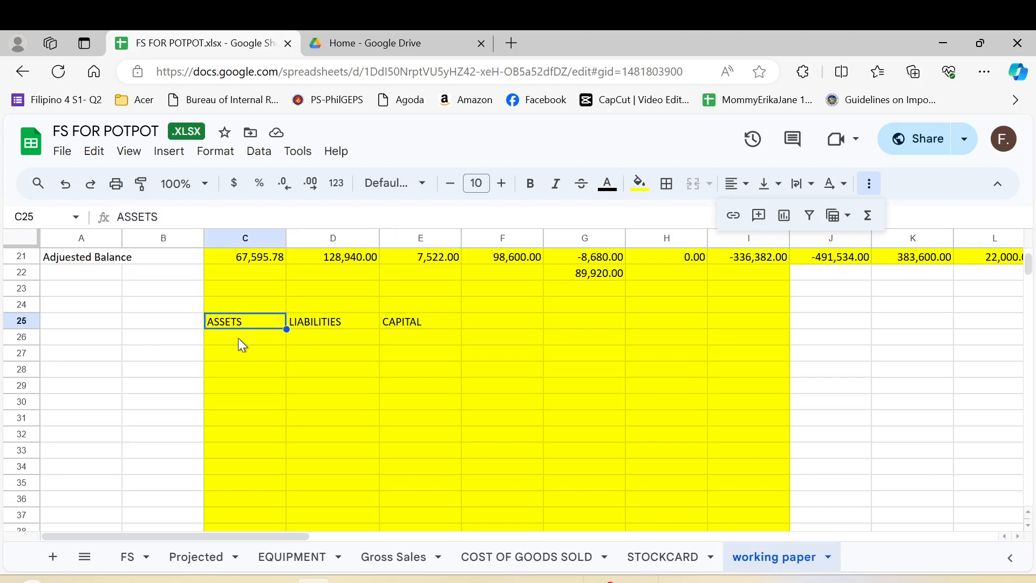
key("Up")
key("Down")
Step: Enter 100000 under ASSETS, 50000 under LIABILITIES and 50000 under CAPITAL in row 26
key("Down")
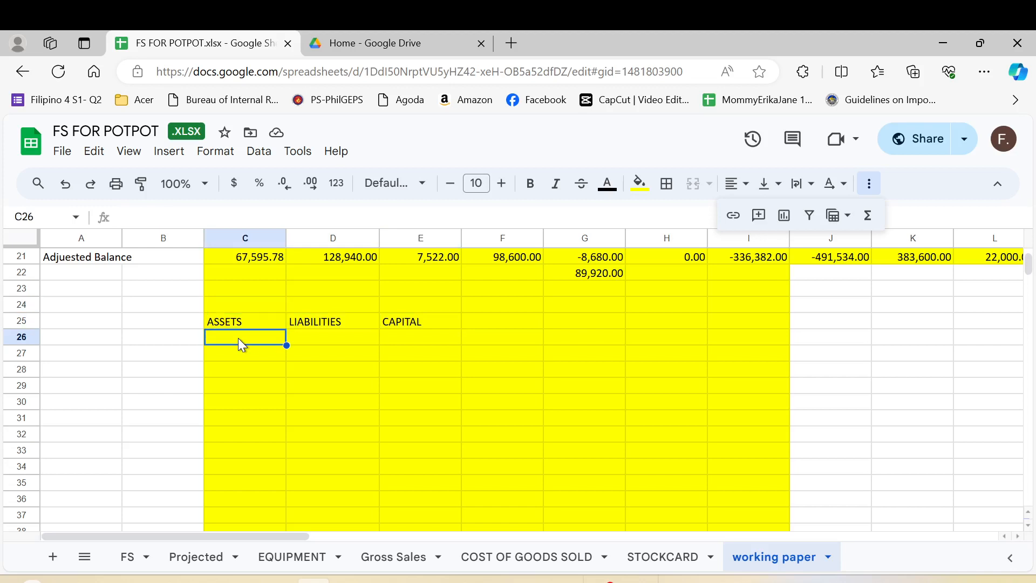
type("100000")
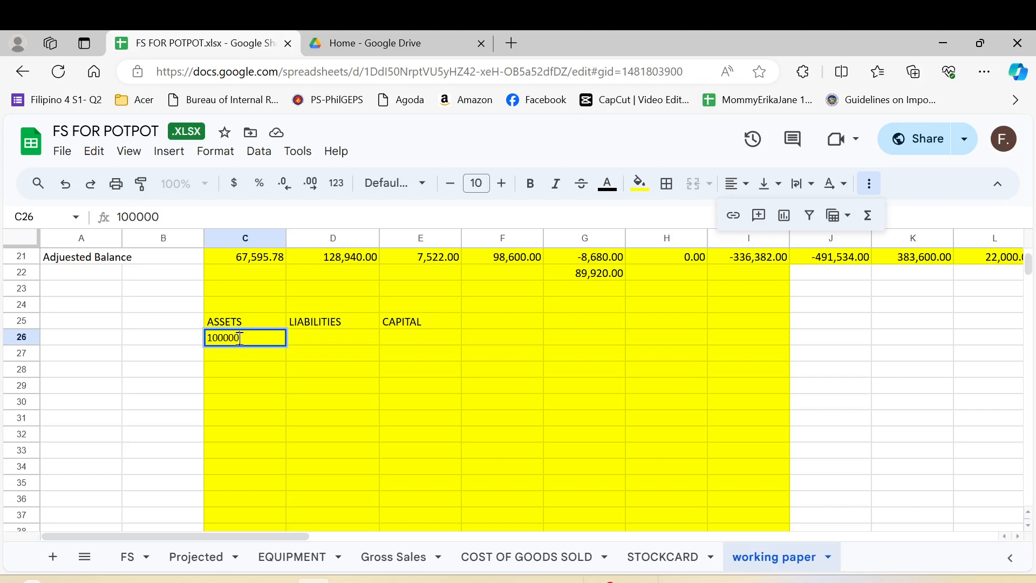
key("Tab")
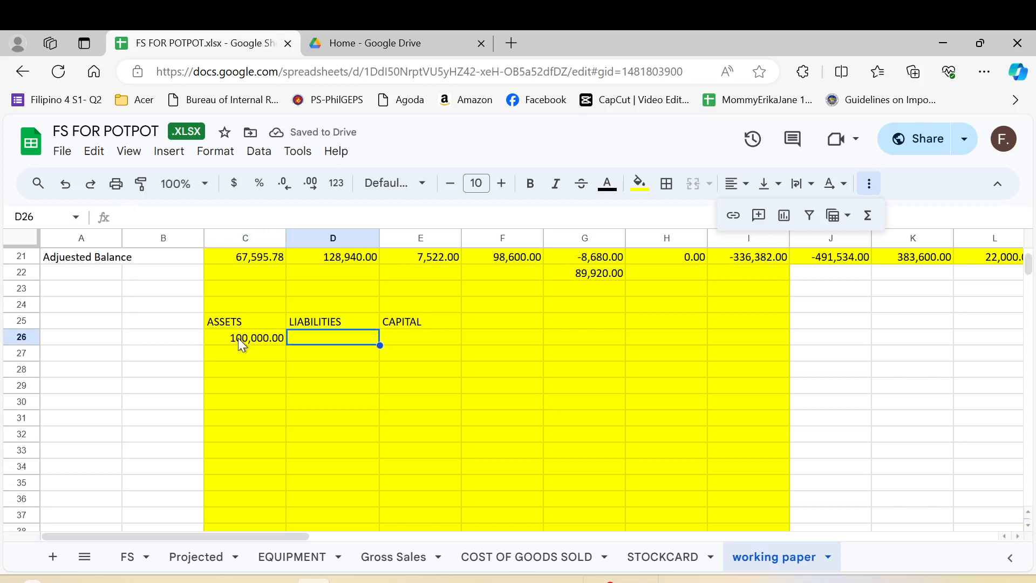
type("50000")
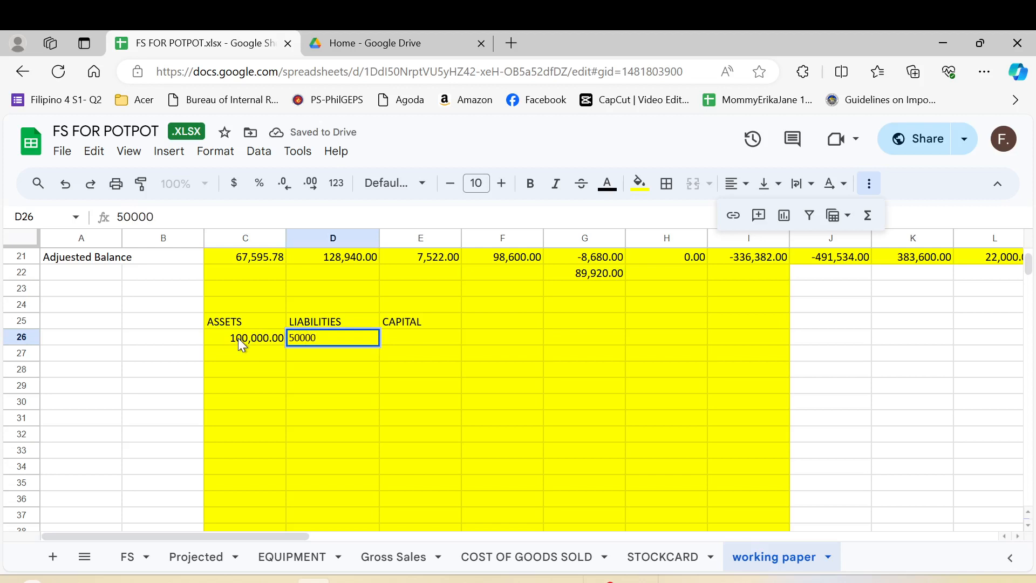
key("Tab")
type("50000")
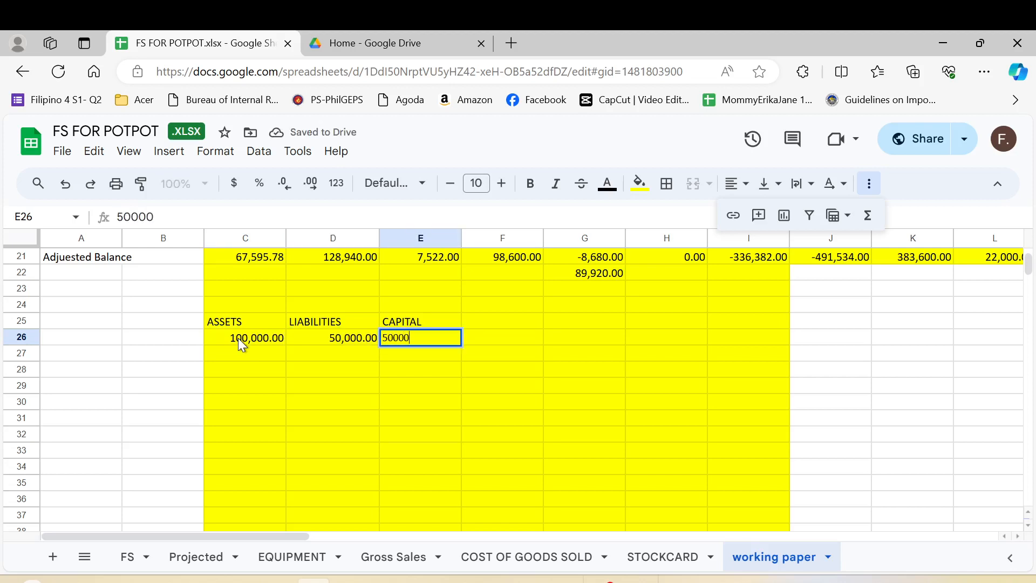
key("Return")
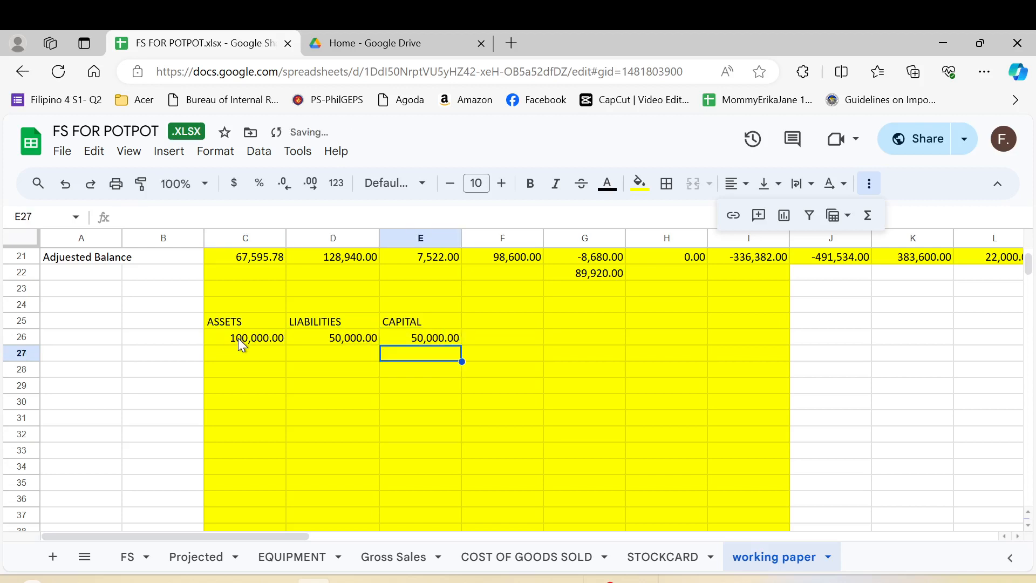
Step: Carry the assets amount down into C27 with the formula =C26
left_click(251, 358)
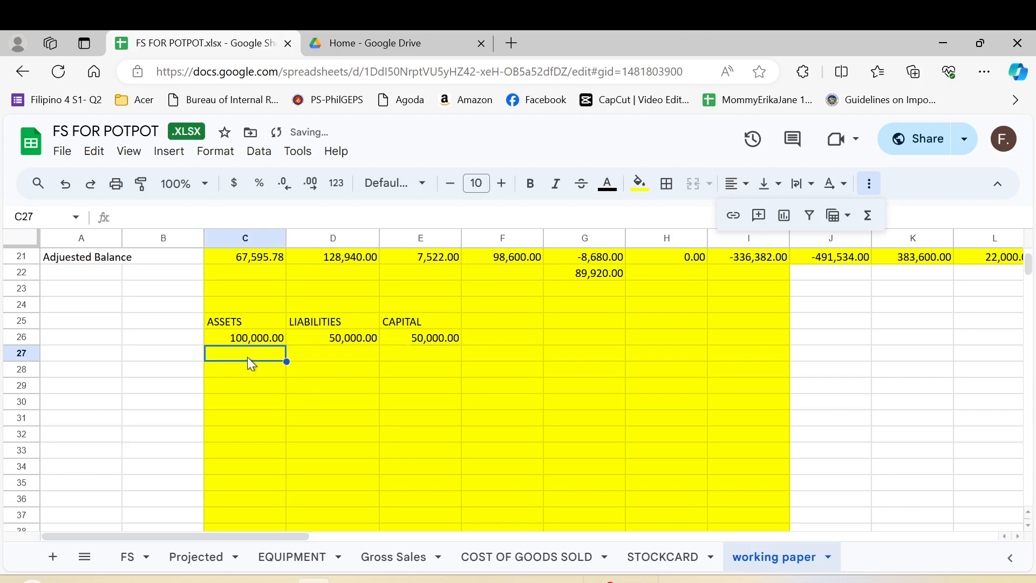
type("=")
key("Up")
key("Return")
Step: Add liabilities and capital together in D27 with the formula =D26+E26
key("Right")
key("Right")
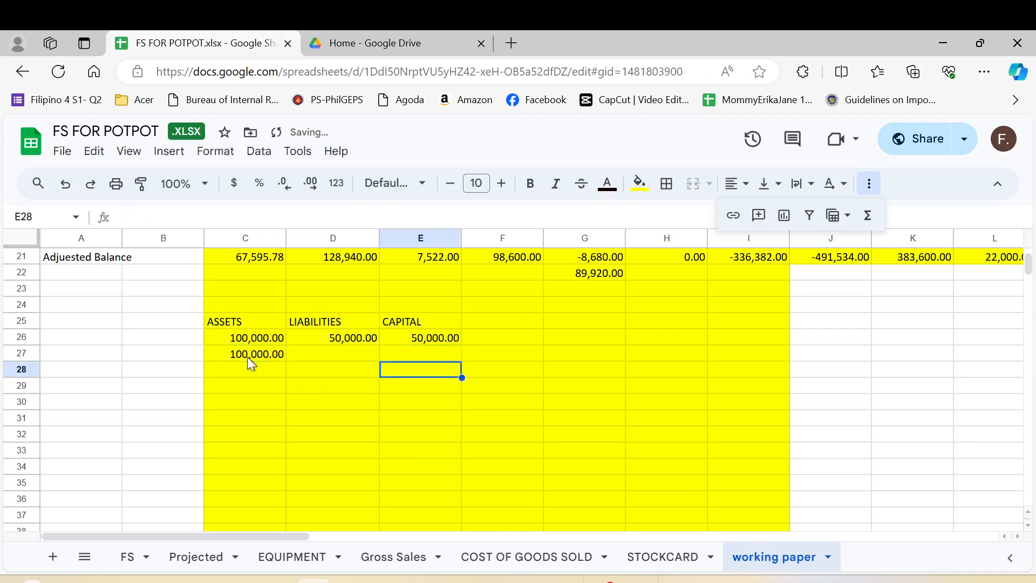
key("Left")
key("Up")
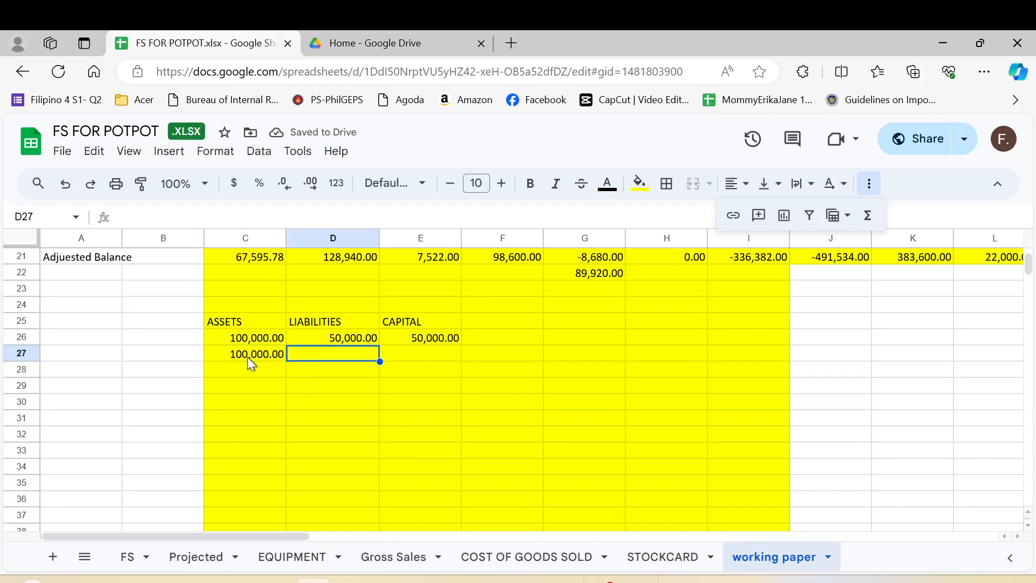
type("=")
key("Up")
type("+")
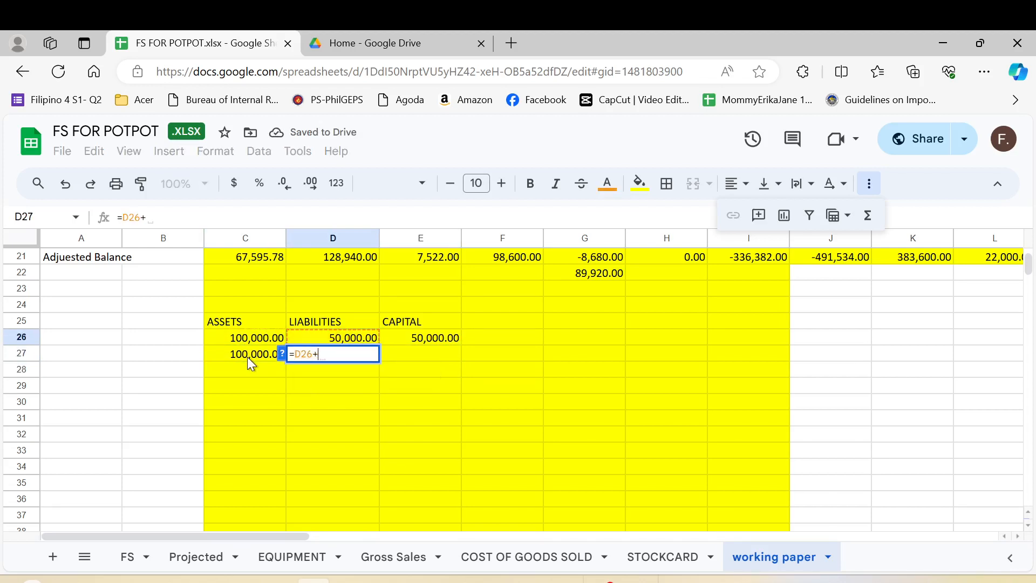
left_click(458, 336)
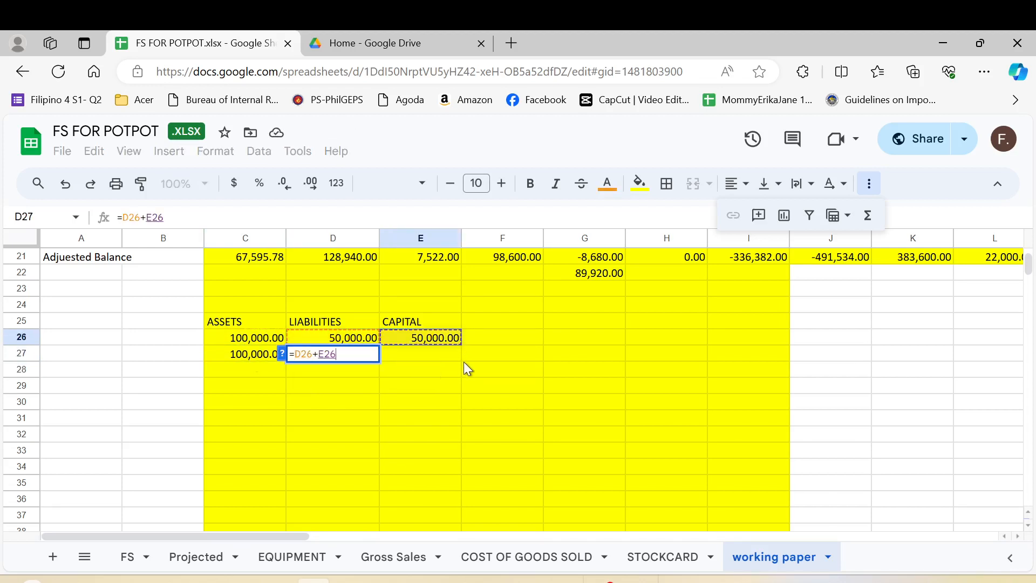
key("Return")
left_click(602, 581)
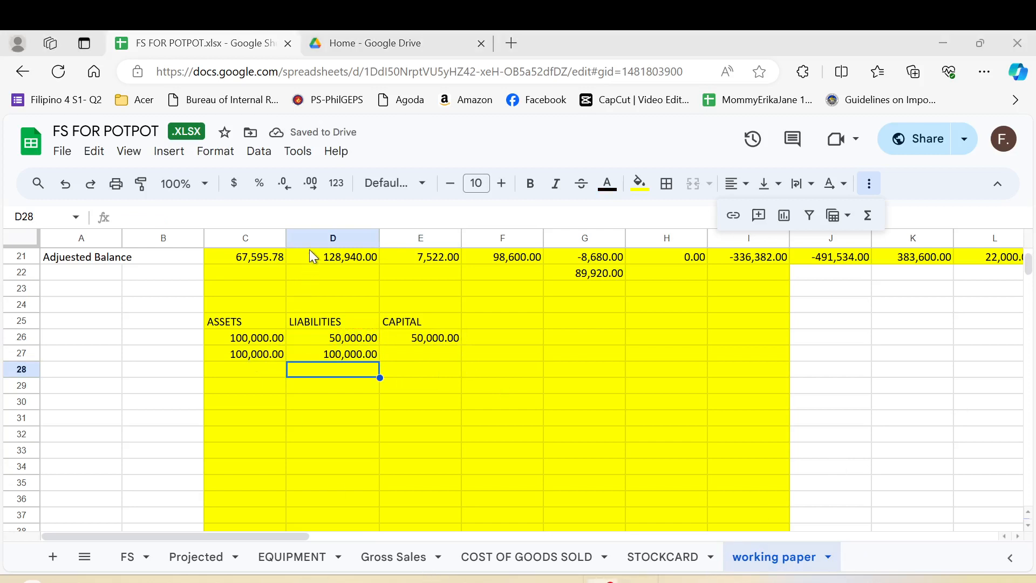
left_click(313, 581)
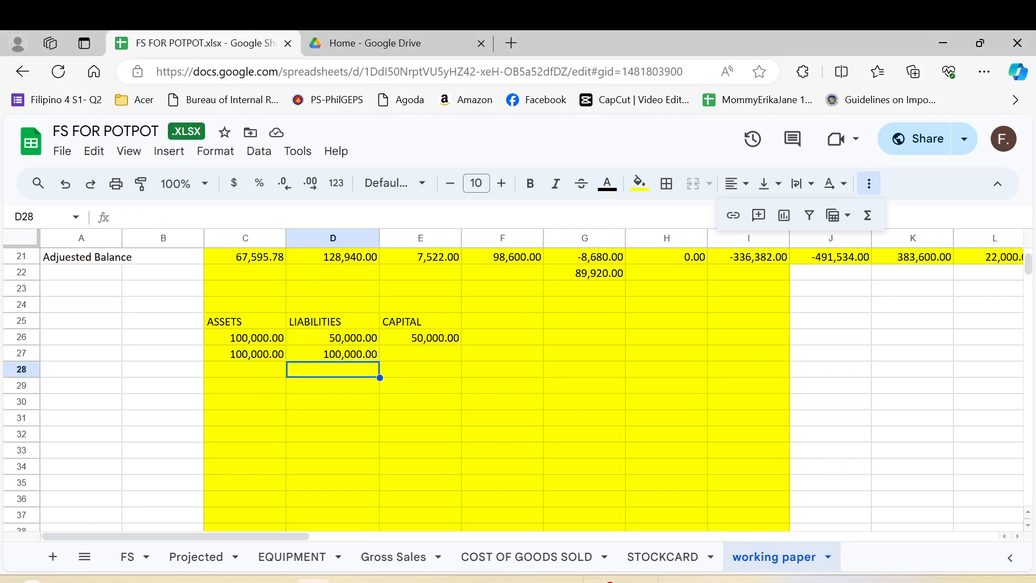
left_click(502, 450)
left_click(404, 355)
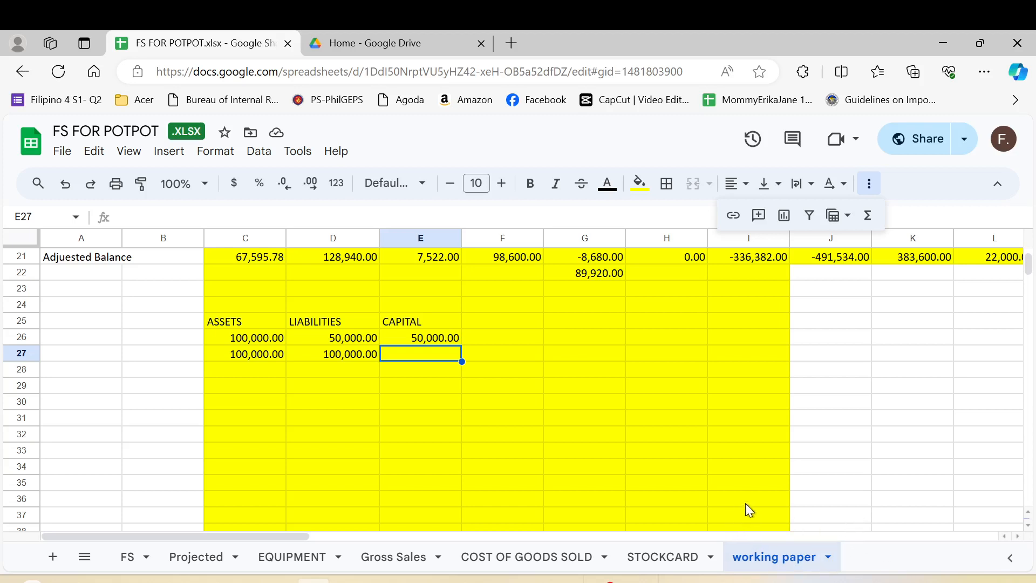
Step: Enter the date "JAN 1 , 2024" in B2, beside the BEG. BALANCE label of the working paper
left_click(749, 487)
key("Left")
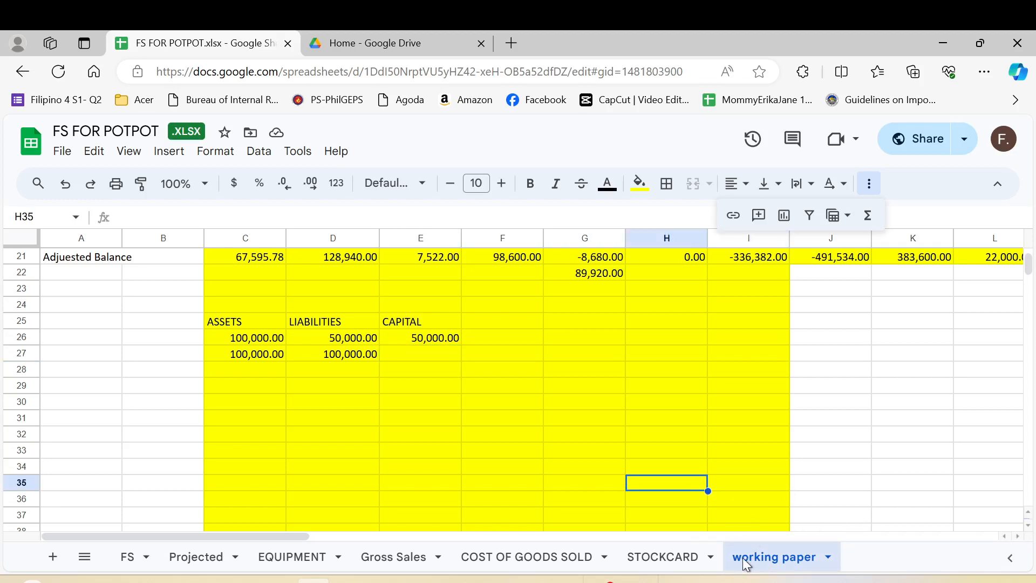
key("Left")
key("Left")
key("Left")
key("Left")
key("Left")
key("Left")
key("Left")
key("Up")
key("Up")
key("Up")
key("Up")
key("Up")
key("Up")
key("Up")
key("Up")
key("Up")
key("Up")
key("Up")
key("Up")
key("Up")
key("Up")
key("Up")
key("Up")
key("Up")
key("Up")
key("Up")
key("Up")
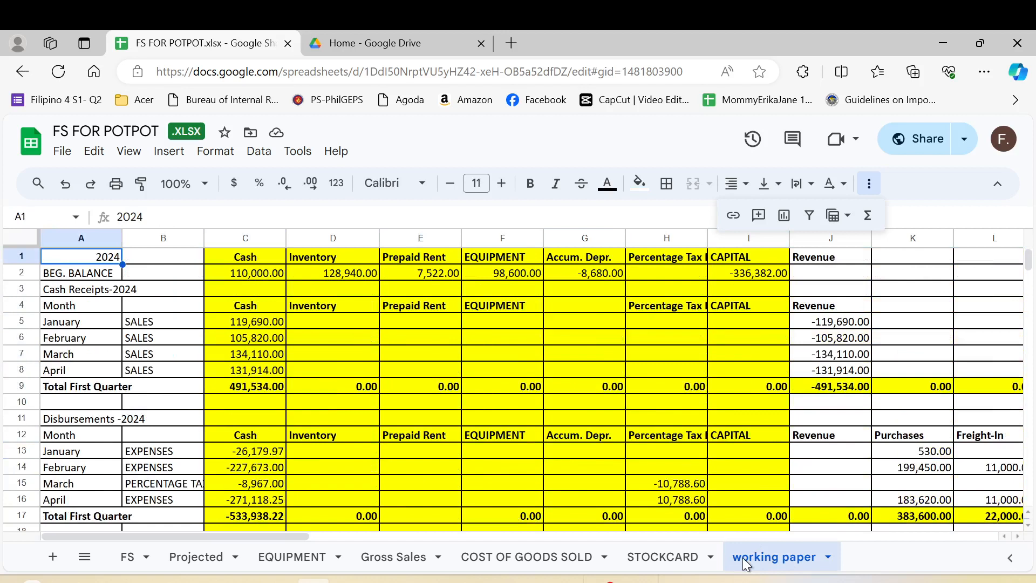
key("Down")
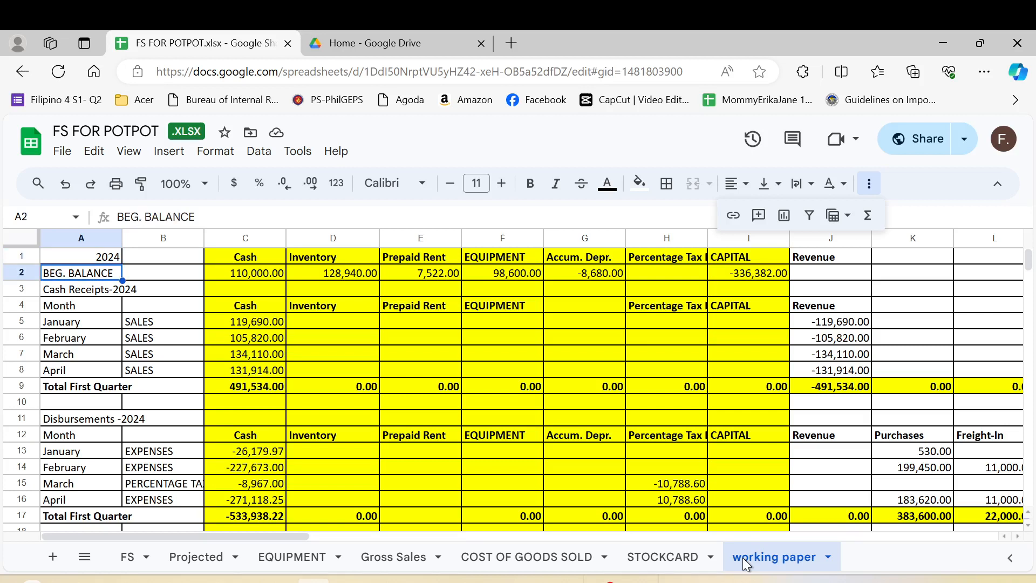
key("Right")
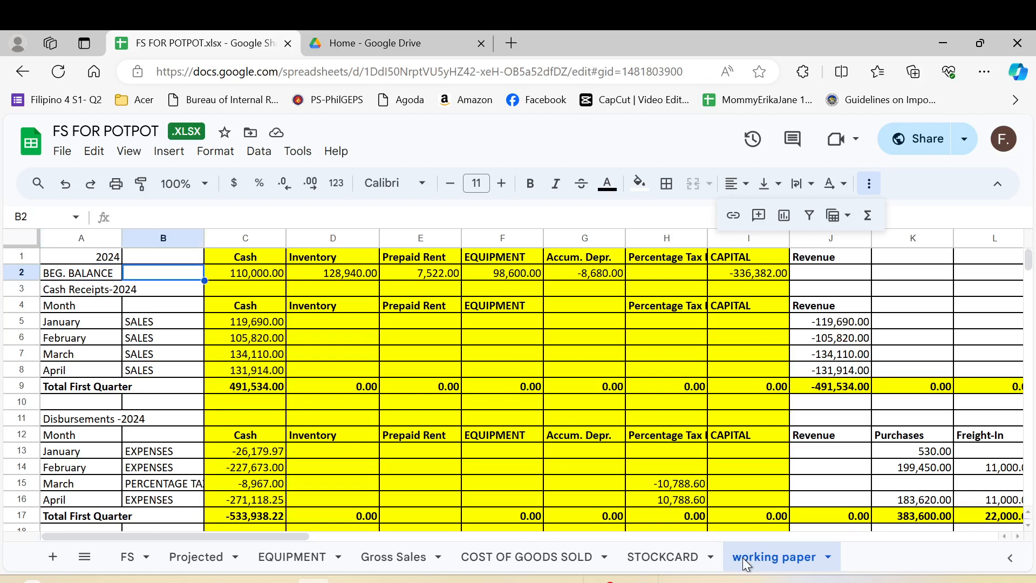
type("JA")
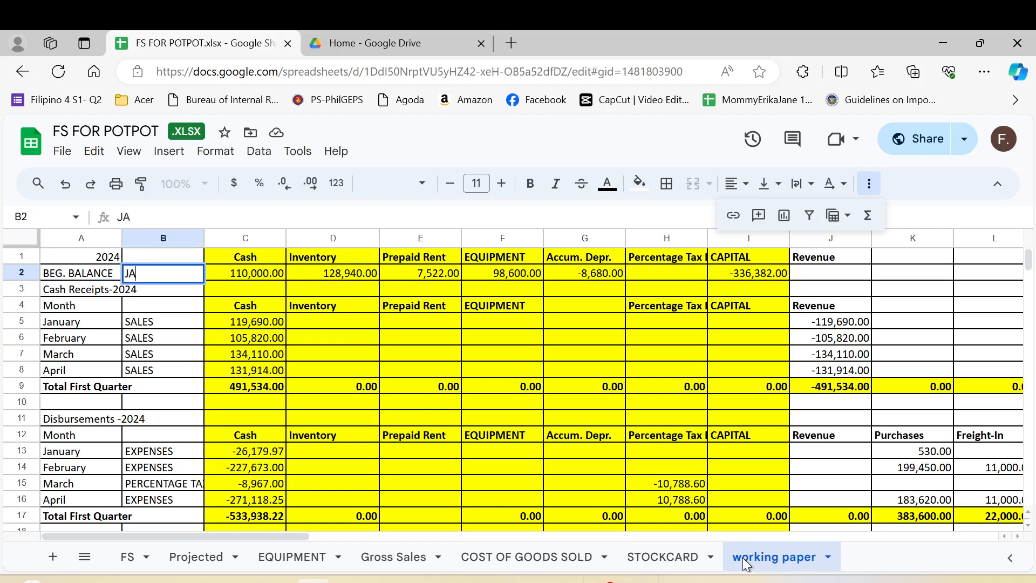
type("N 1 , 2024")
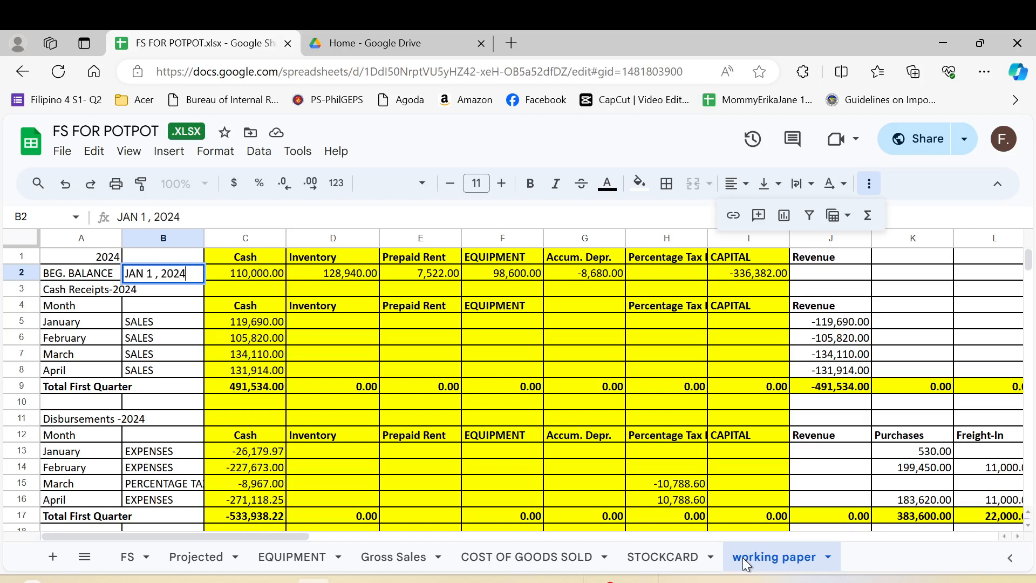
key("Tab")
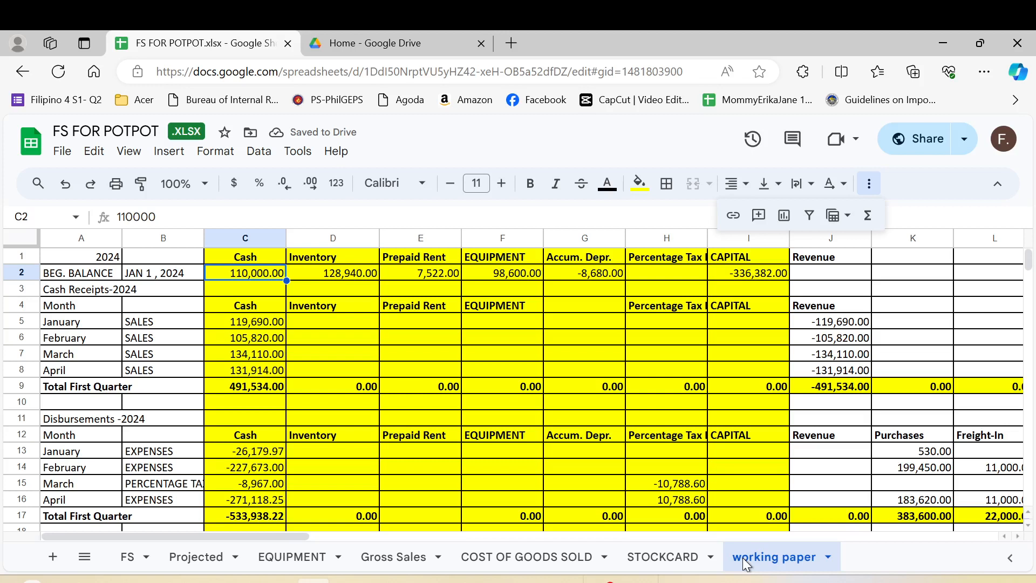
Step: Check the beginning inventory entry in D2, and look through the daily stock quantities on the STOCKCARD sheet
key("Tab")
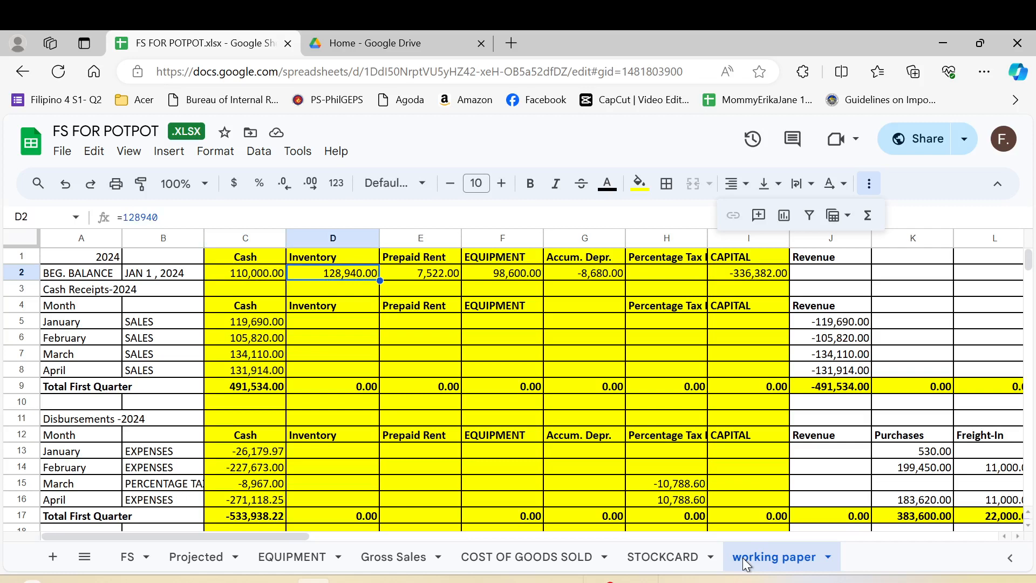
left_click(669, 561)
scroll(536, 444, "down", 5)
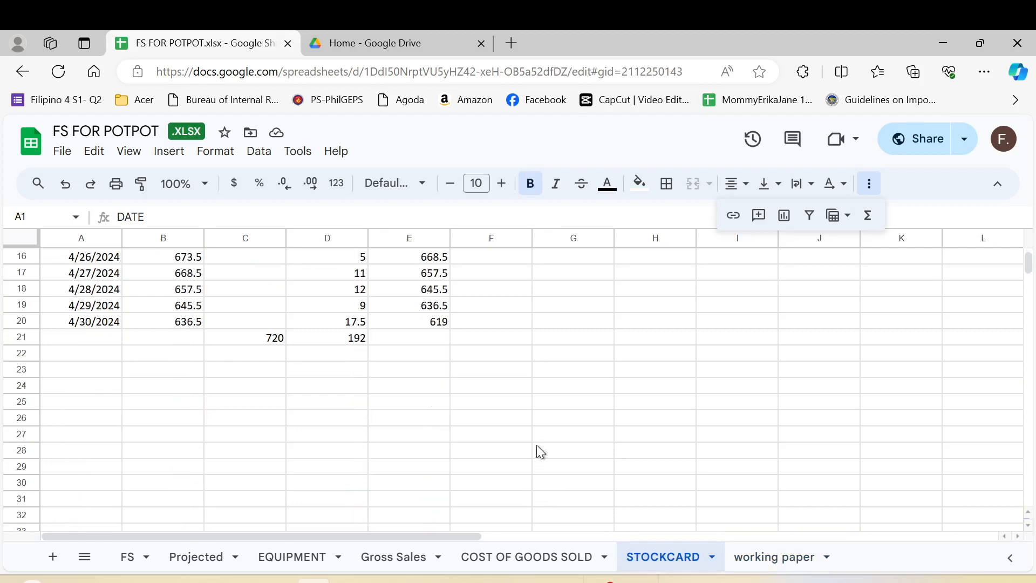
scroll(536, 446, "up", 3)
scroll(537, 445, "down", 3)
scroll(541, 452, "up", 5)
scroll(538, 447, "down", 2)
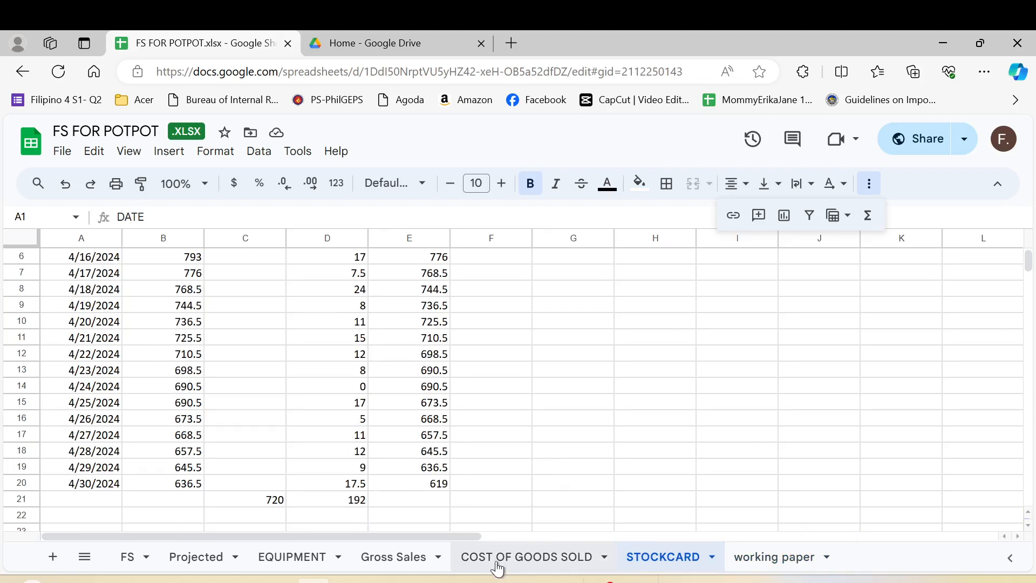
Step: Find the Beginning Inventory, Jan. 1, 2024 table on the COST OF GOODS SOLD sheet and look through its listed items
left_click(534, 557)
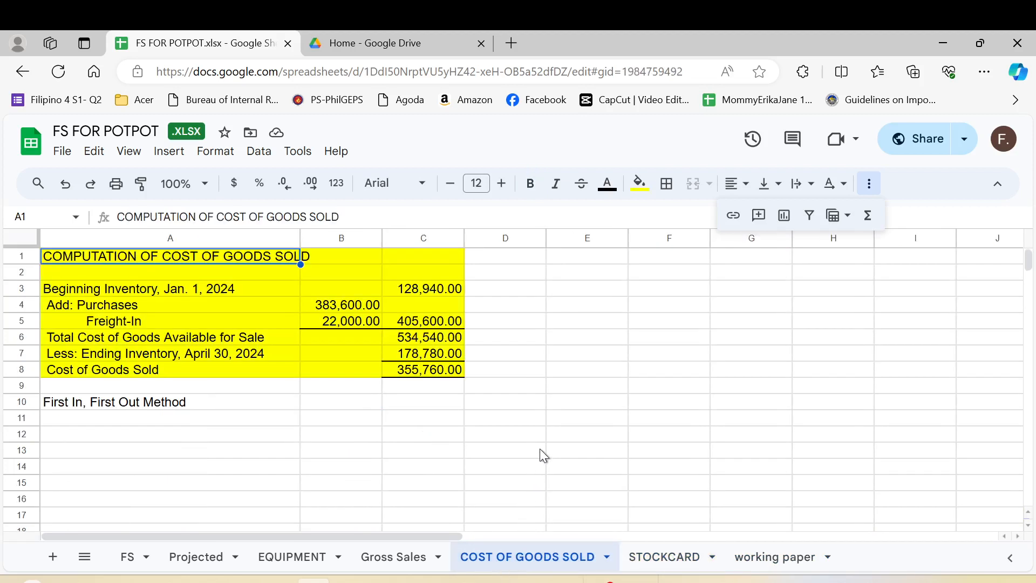
scroll(539, 449, "down", 7)
scroll(539, 448, "down", 7)
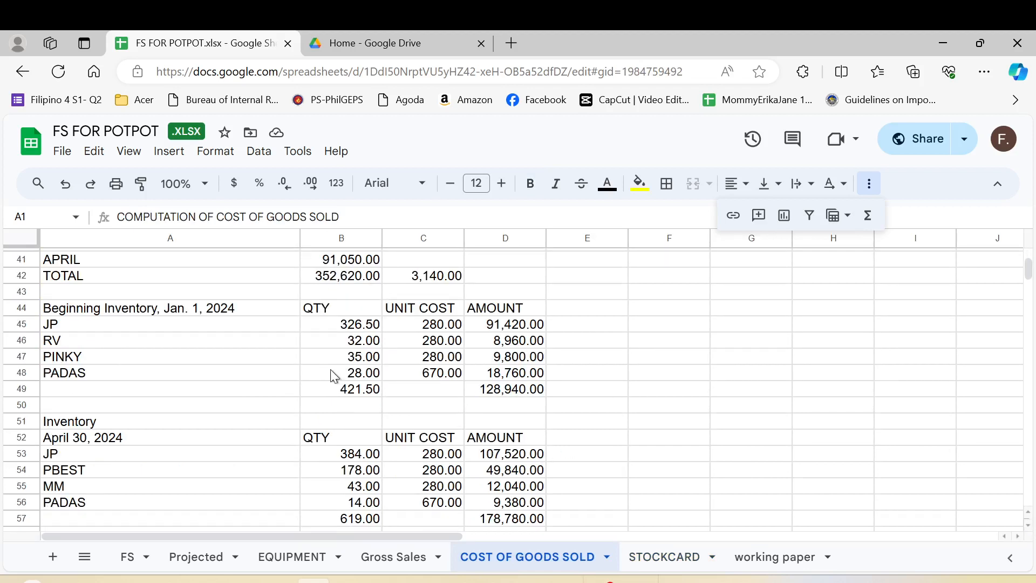
left_click(133, 318)
left_click(162, 327)
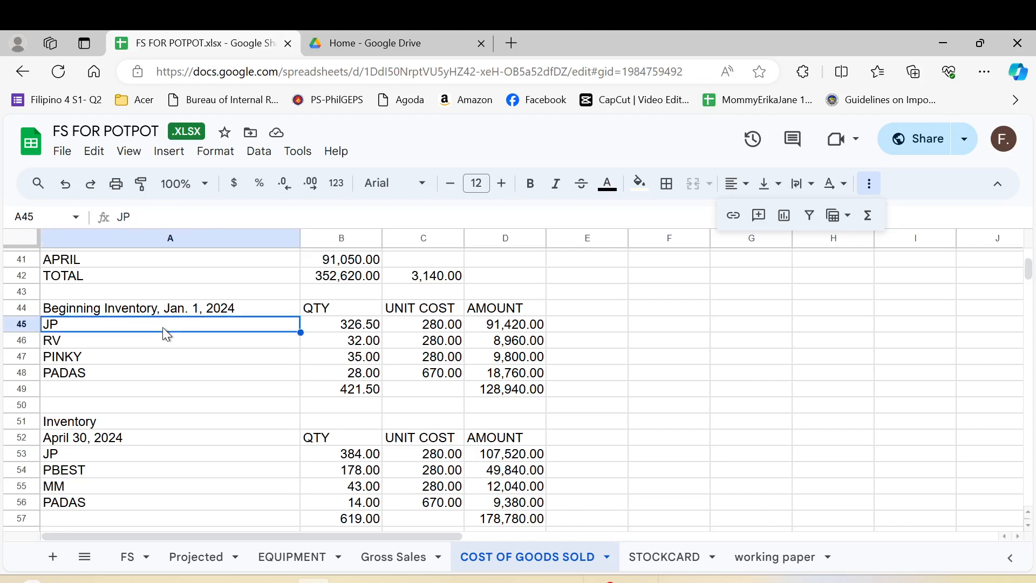
key("Down")
key("Down")
key("Down")
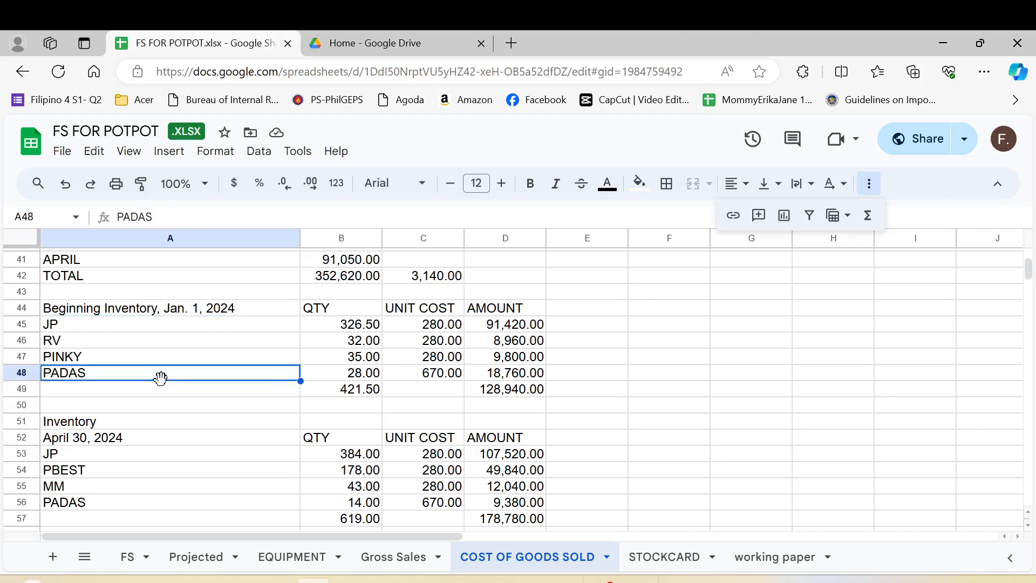
key("Up")
key("Up")
key("Up")
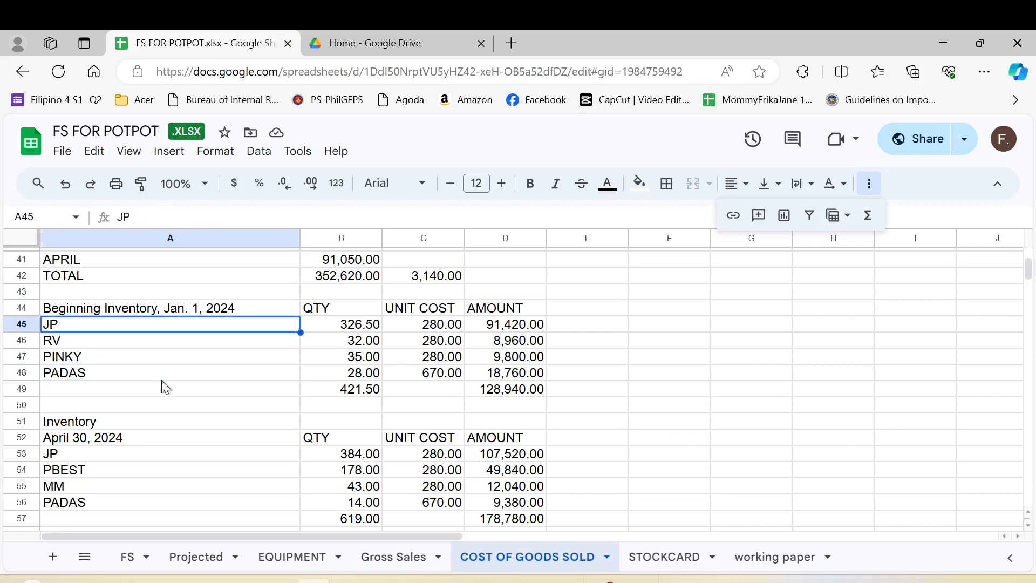
Step: Check the JP row's quantity, unit cost and amount, and the SUM formula totalling the beginning inventory in D49
key("Right")
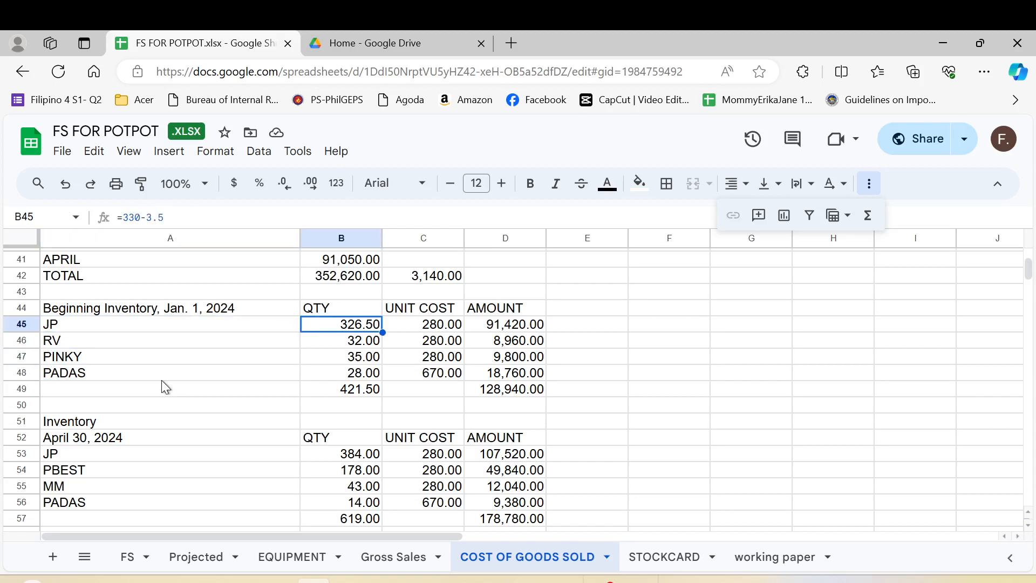
key("Right")
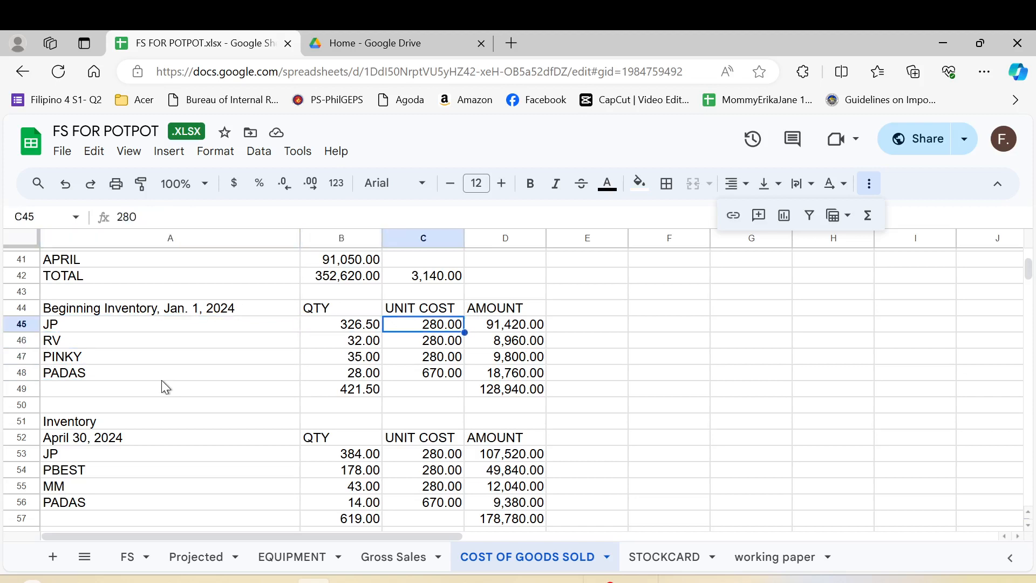
key("Right")
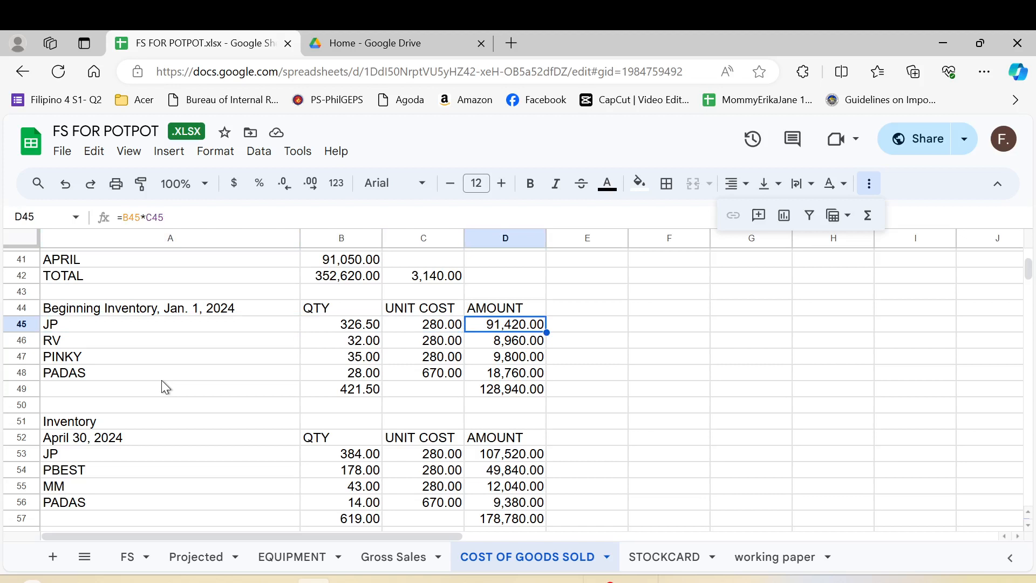
left_click(530, 390)
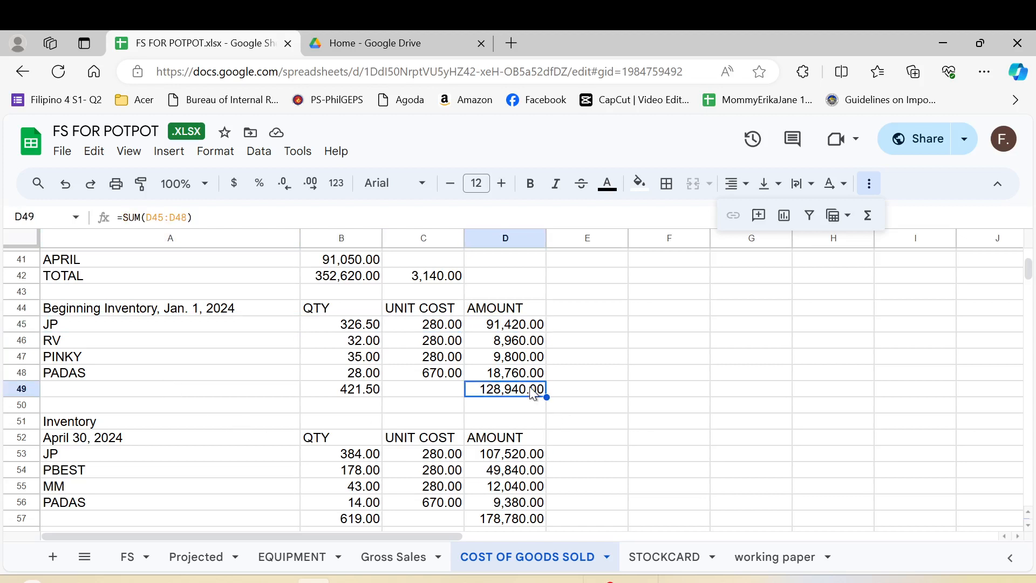
left_click(195, 312)
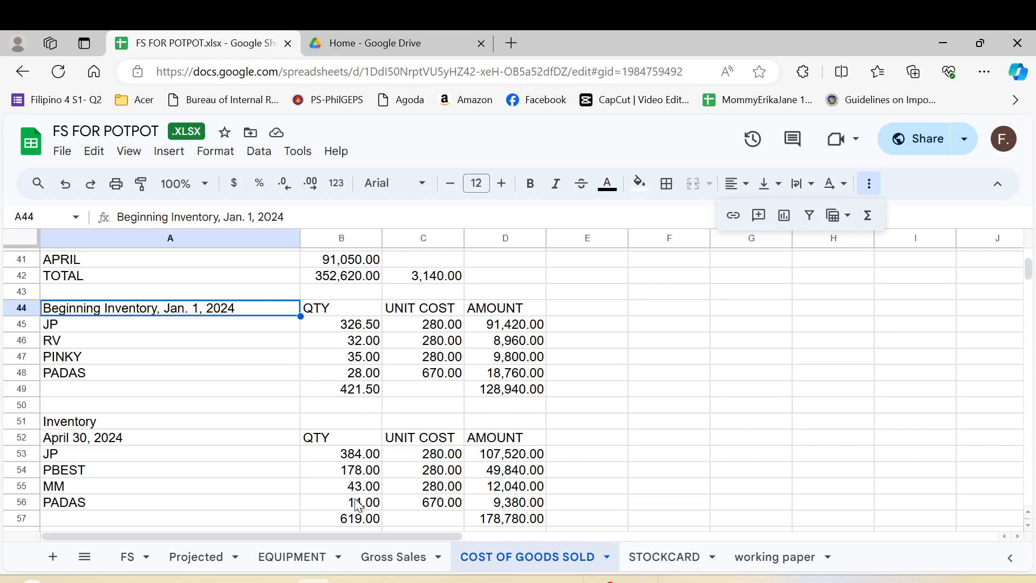
Step: Trace the working paper's equipment balance in F2 to the EQUIPMENT sheet, checking the motor, printer and total accumulated depreciation
left_click(769, 556)
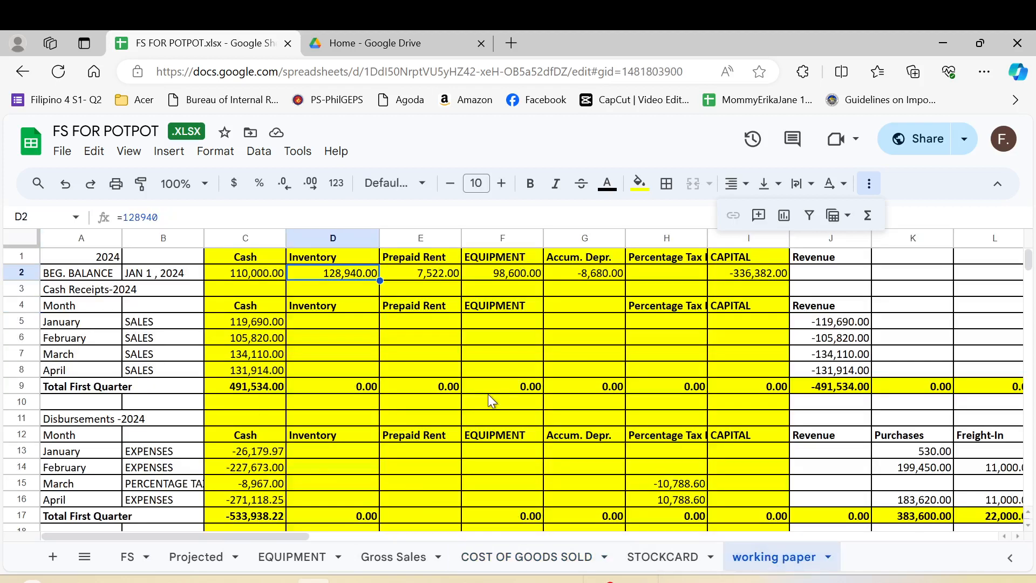
key("Right")
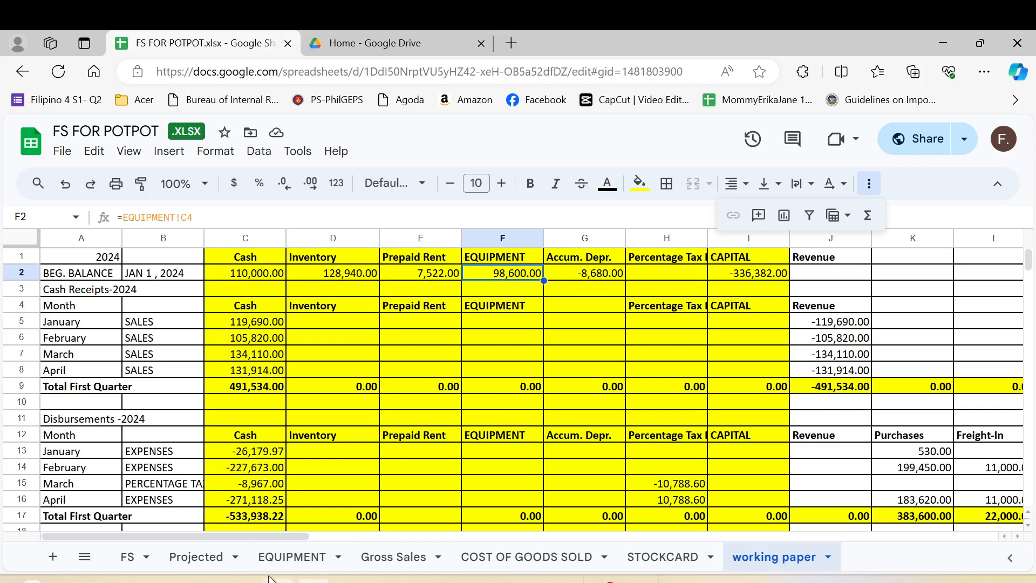
left_click(292, 557)
left_click(169, 307)
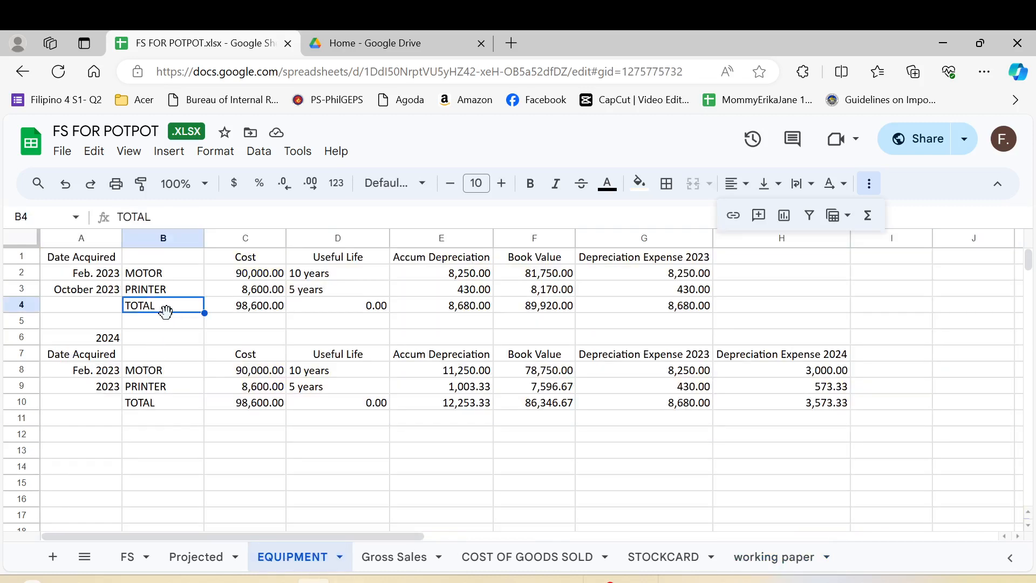
left_click(176, 276)
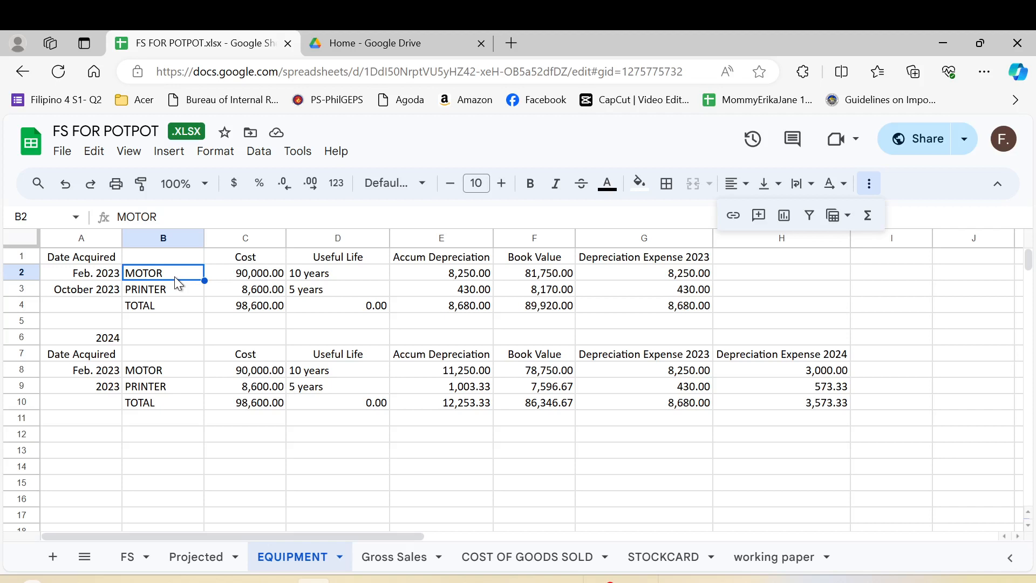
left_click(164, 291)
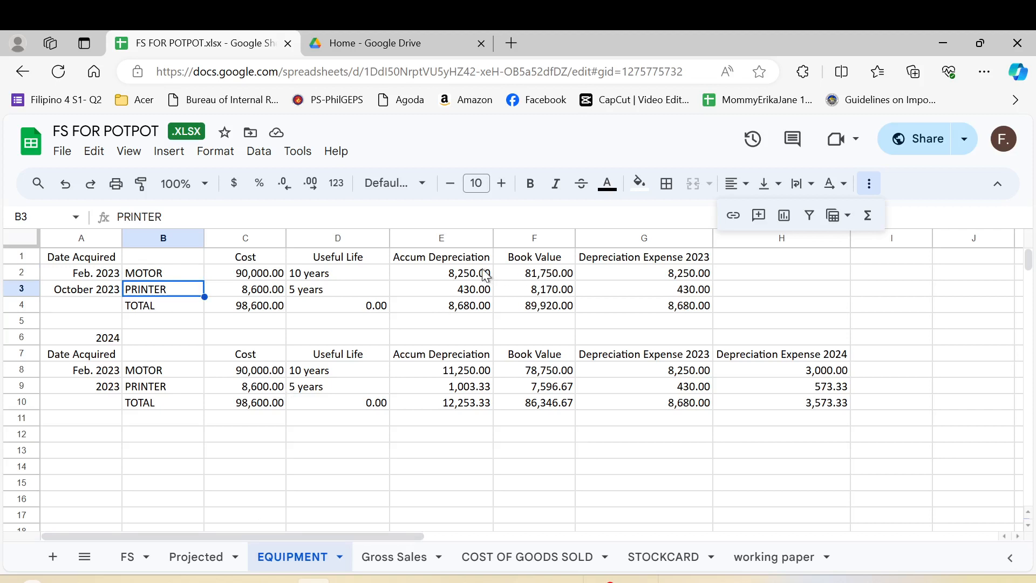
left_click(456, 306)
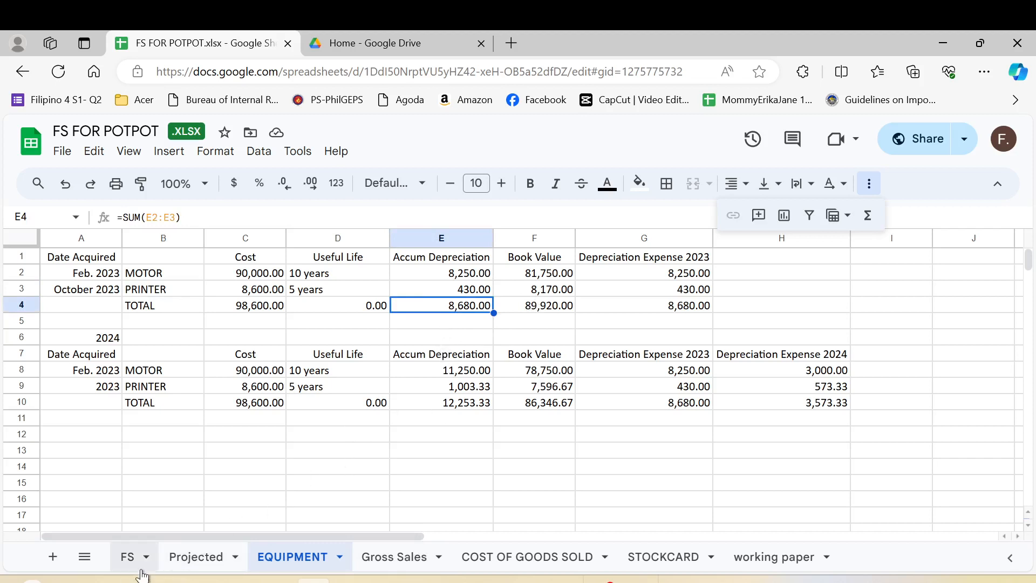
Step: Check the working paper's beginning accumulated depreciation in G2 and percentage tax in H2
left_click(768, 561)
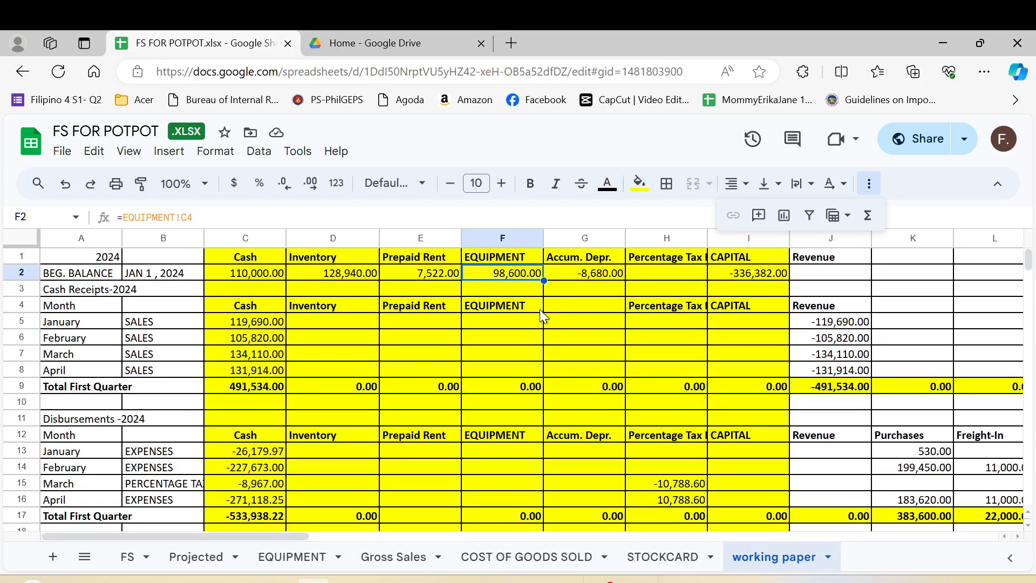
key("Right")
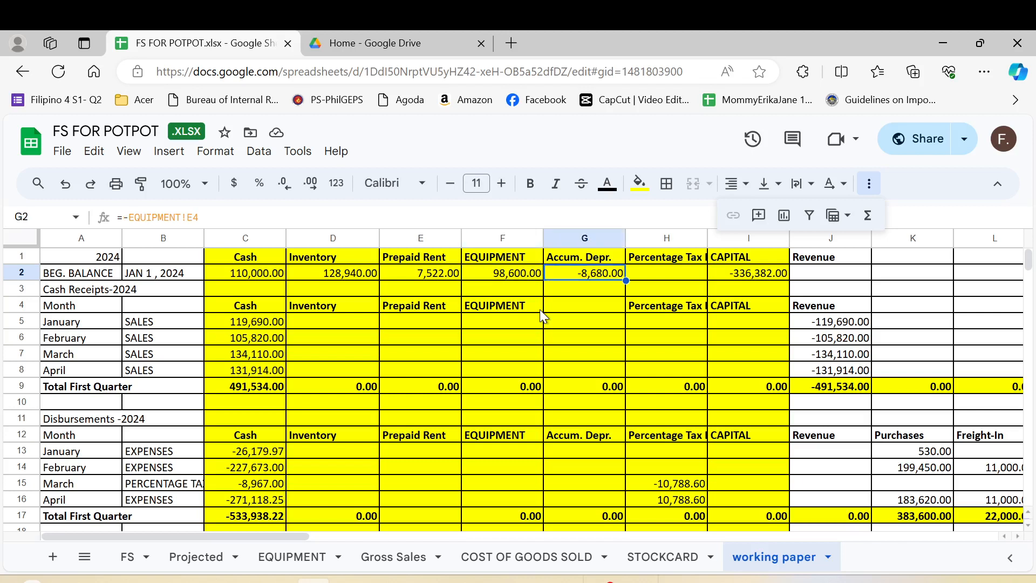
key("Right")
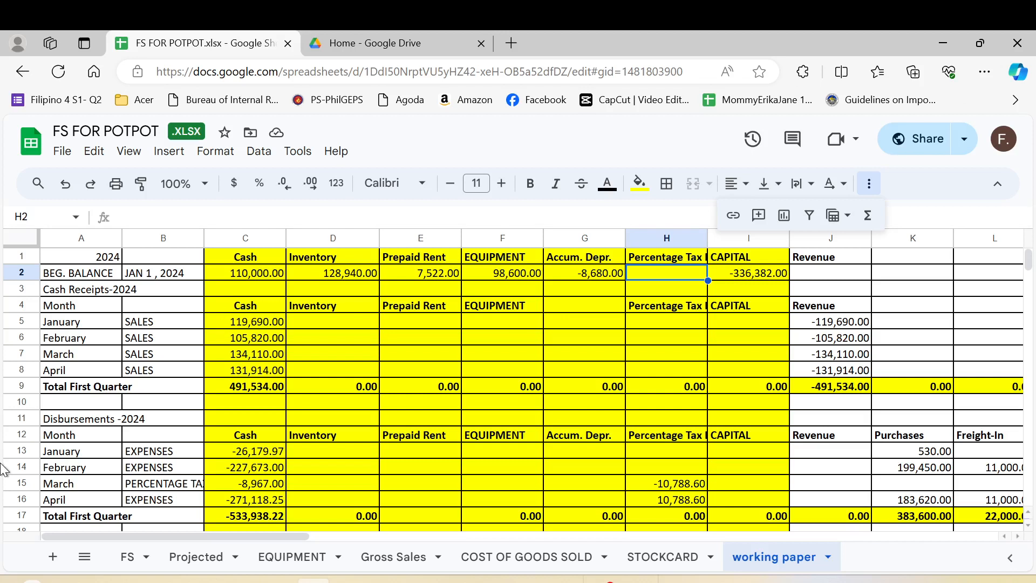
Step: Sum the beginning balances in C2:G2 by selecting them, and compare the sum with the capital entry in I2
left_click(276, 274)
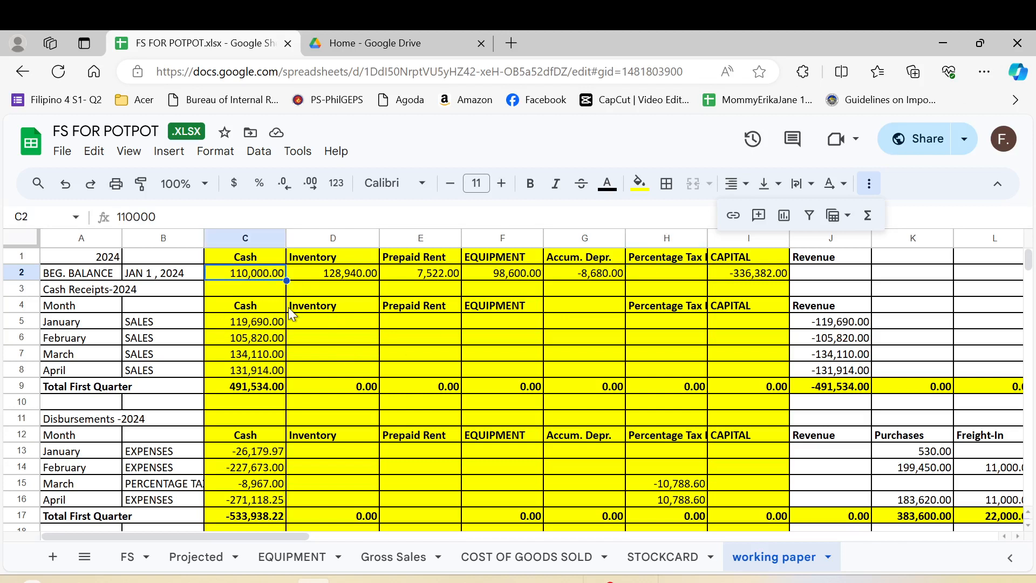
key("shift+Right")
key("shift+Right")
key("shift+Right")
key("shift+Right")
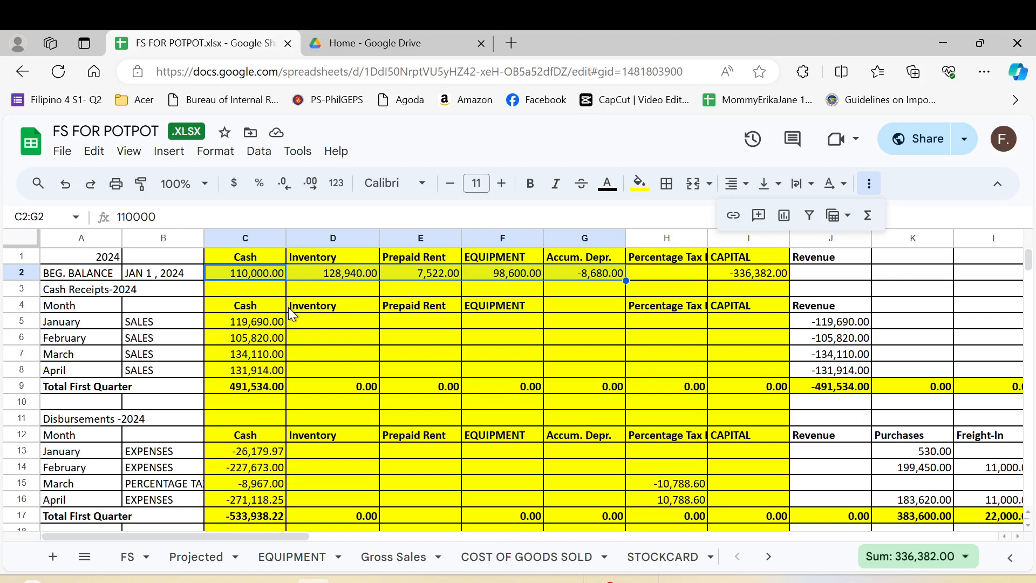
left_click(726, 273)
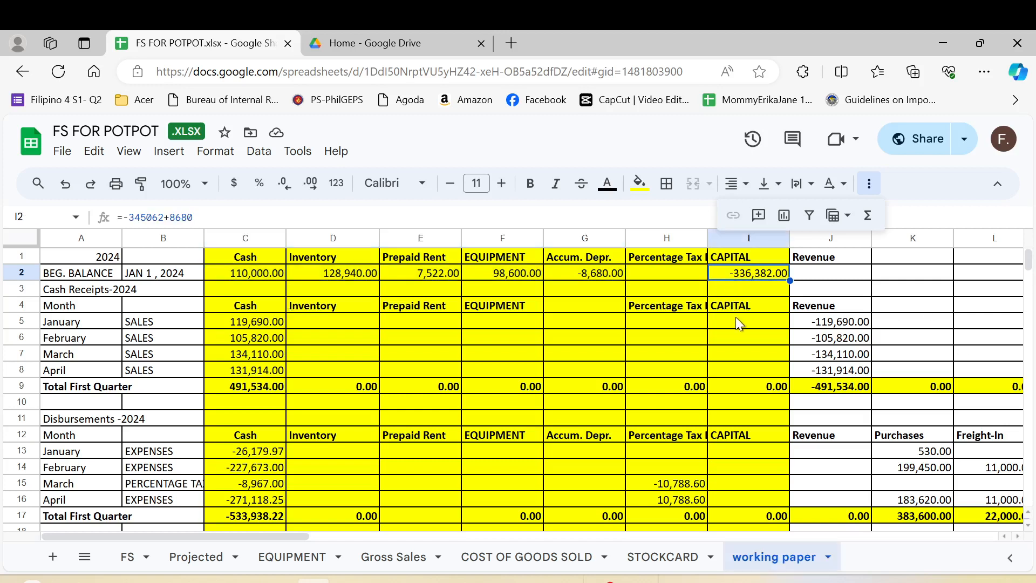
Step: Clear the stray amount in X2, just past the BALANCE column of the working paper
key("Right")
key("Right")
key("Right")
key("Right")
key("Right")
key("Right")
key("Right")
key("Right")
key("Right")
key("Right")
key("Right")
key("Right")
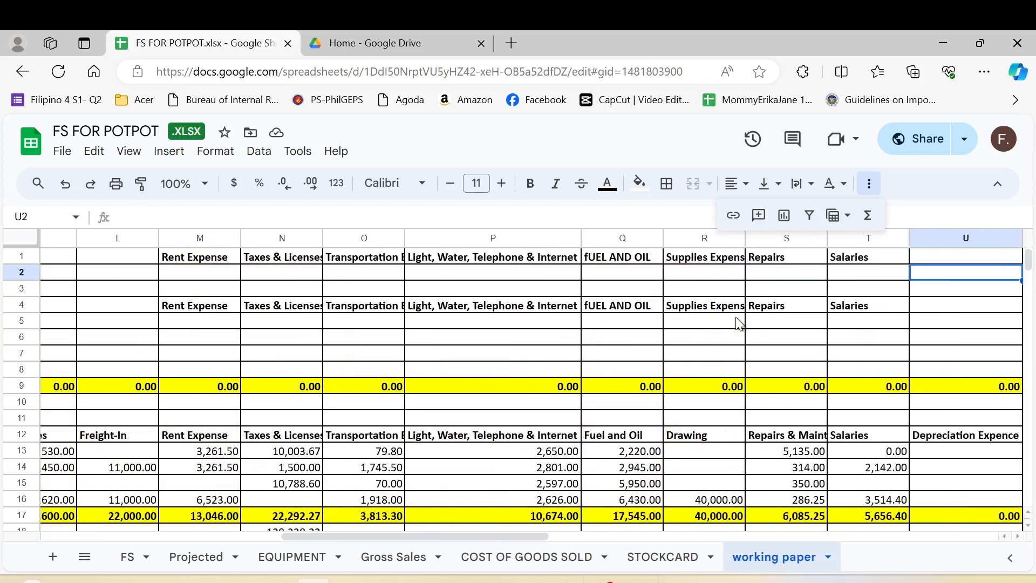
key("Right")
key("Right")
key("Right")
key("Right")
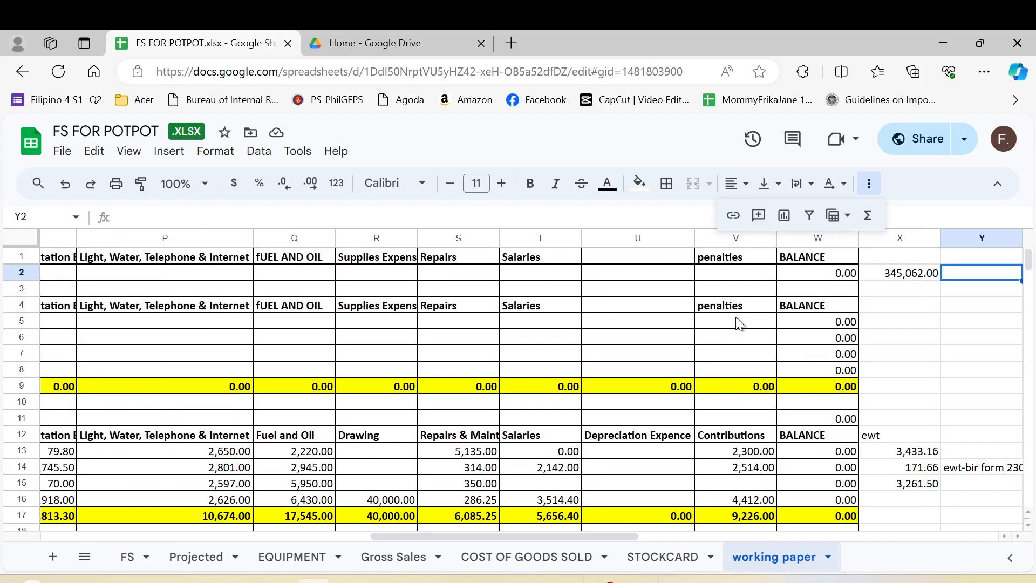
key("Left")
key("Delete")
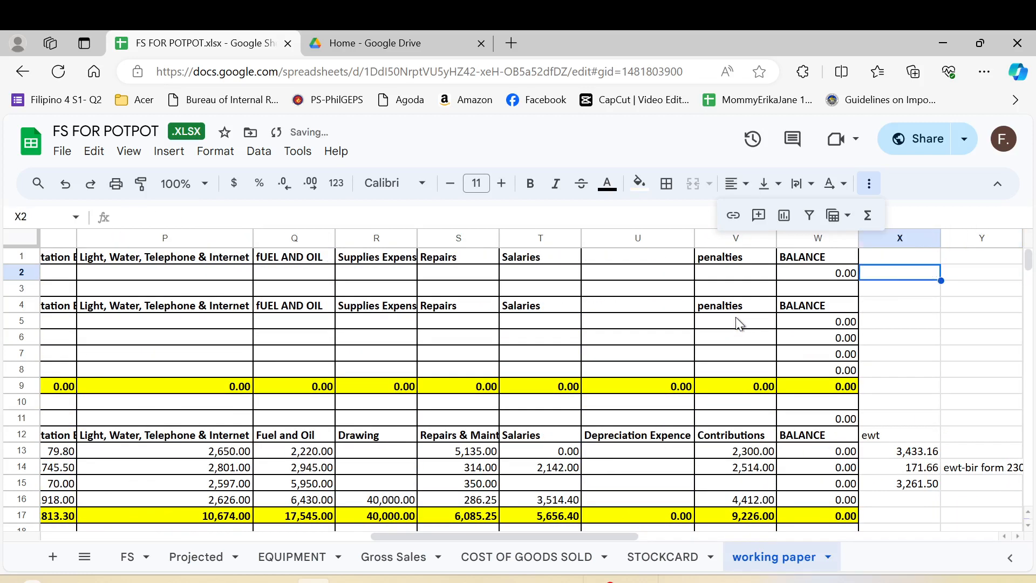
Step: Return to the BEG. BALANCE label in A2 and go down to the January row of the Cash Receipts-2024 section
key("Left")
key("Left")
key("Left")
key("Left")
key("Left")
key("Left")
key("Left")
key("Left")
key("Left")
key("Left")
key("Left")
key("Left")
key("Left")
key("Left")
key("Left")
key("Left")
key("Left")
key("Left")
key("Left")
key("Left")
key("Left")
key("Left")
key("Left")
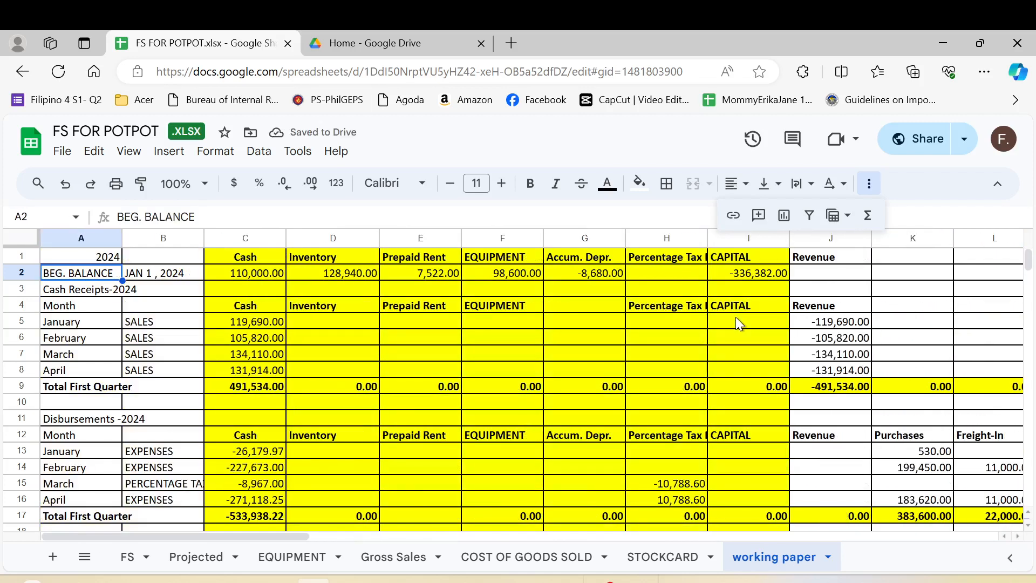
key("Down")
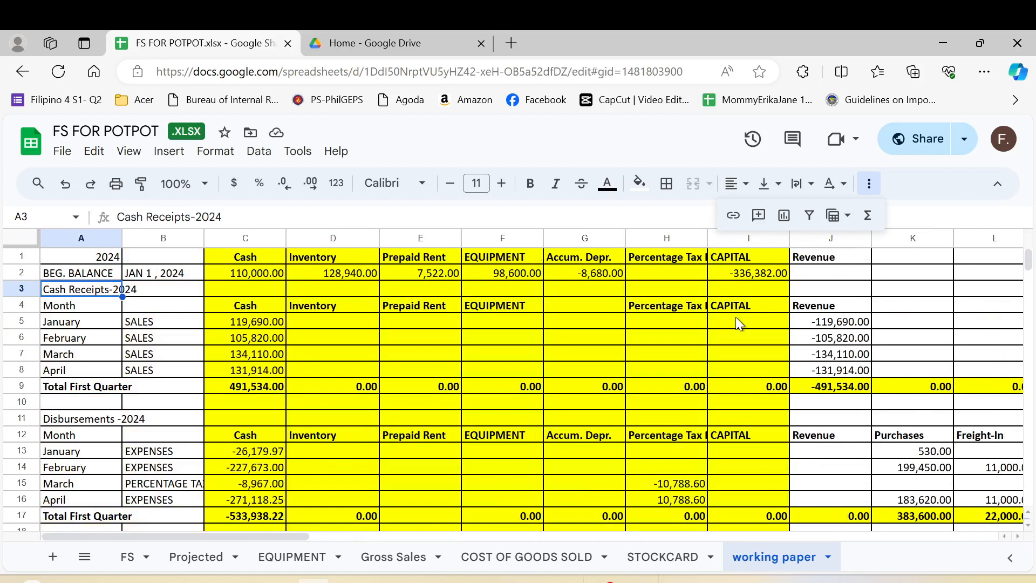
key("Down")
key("Down")
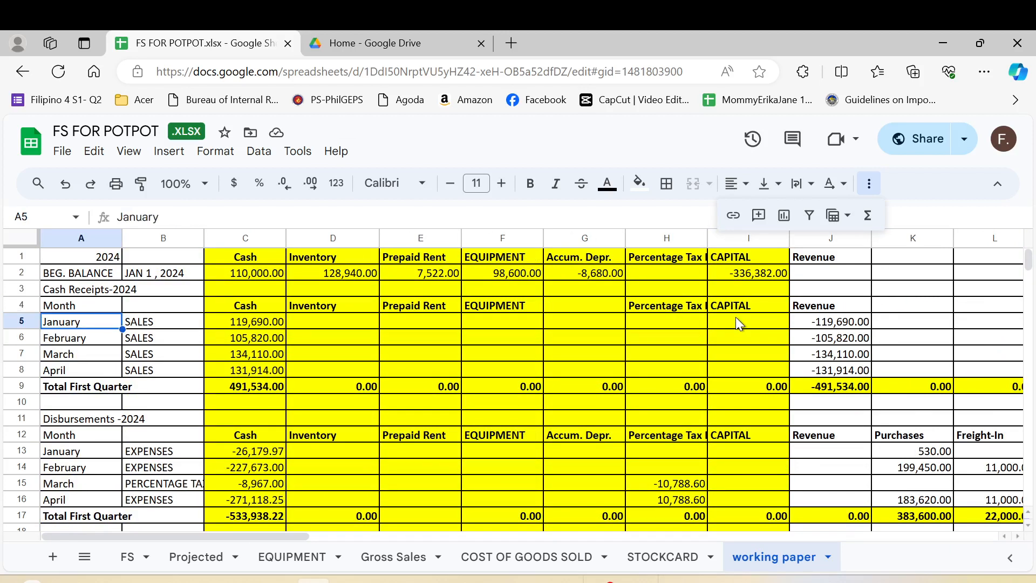
Step: Review the cash from sales for January through April and the total row beneath them in C5:C9
key("Right")
key("Right")
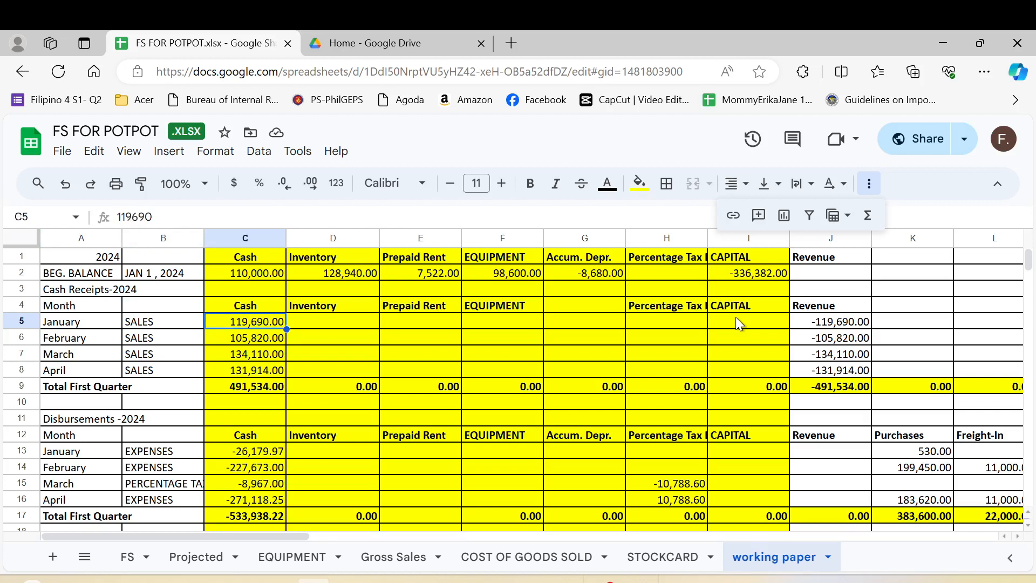
key("Down")
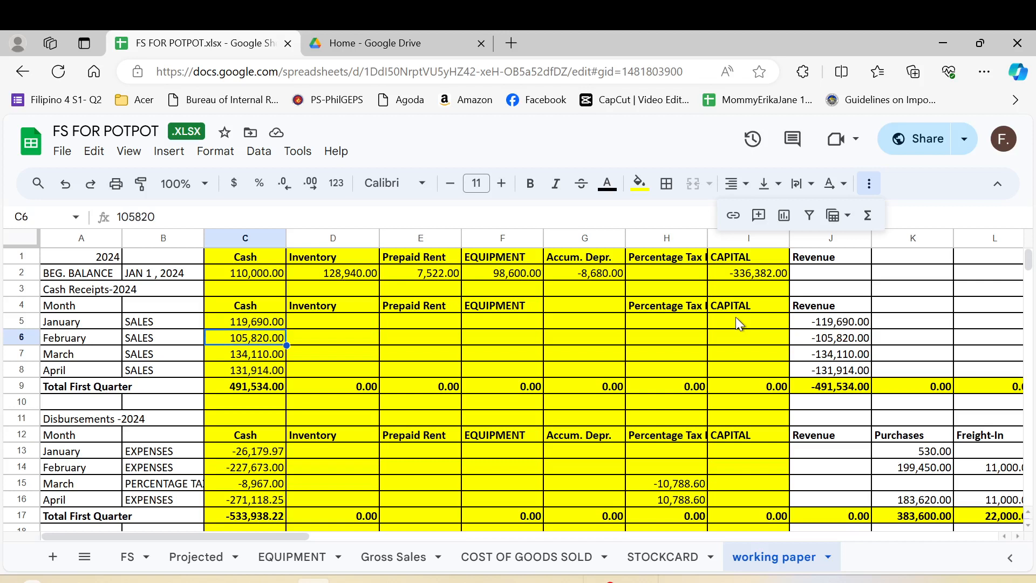
key("Down")
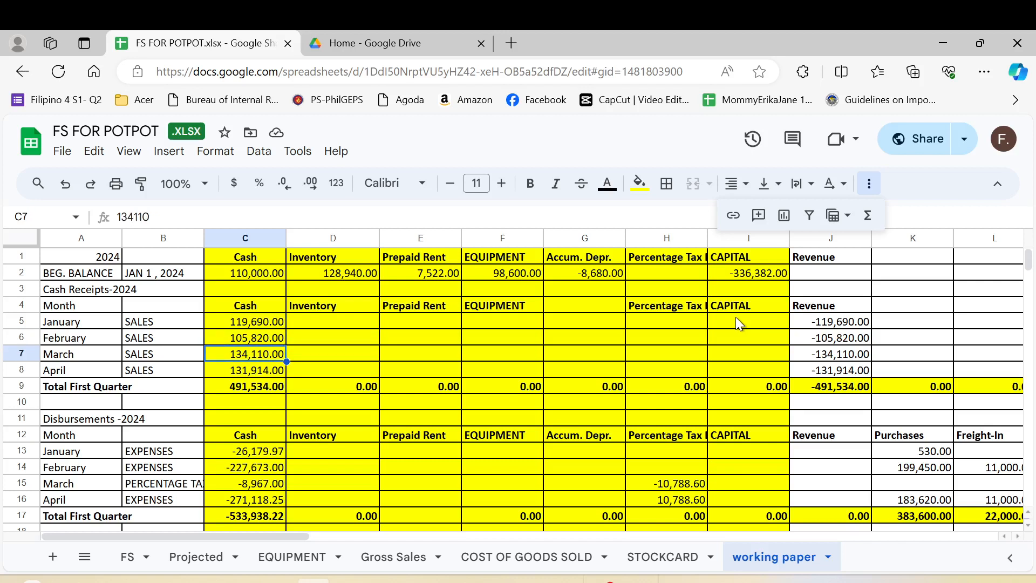
key("Down")
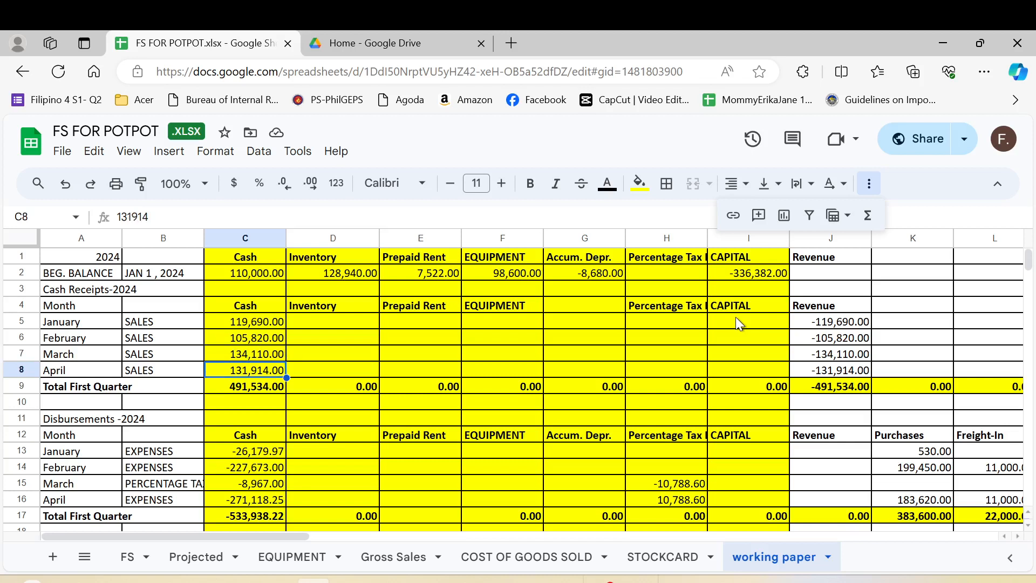
key("Down")
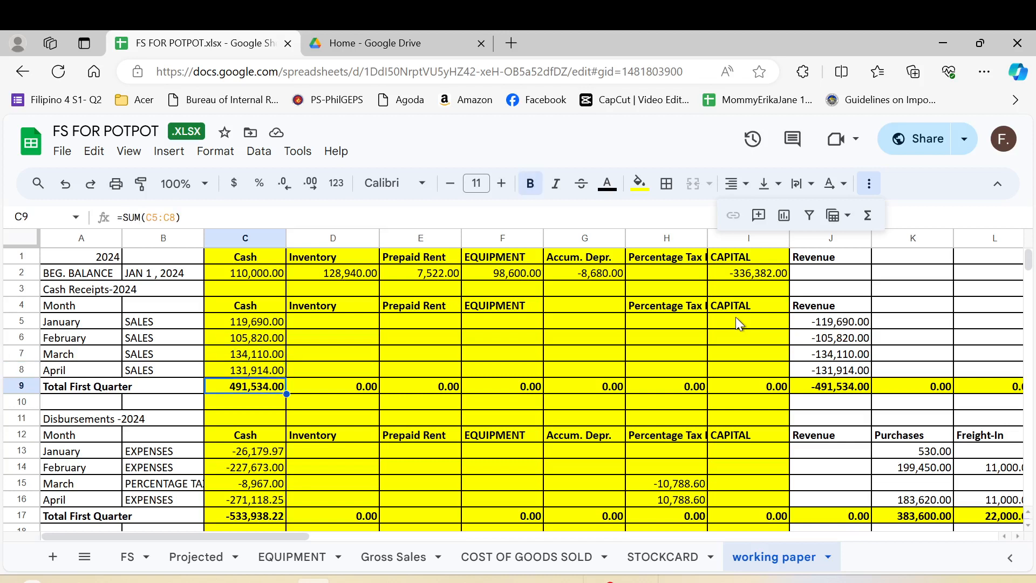
key("Left")
key("Left")
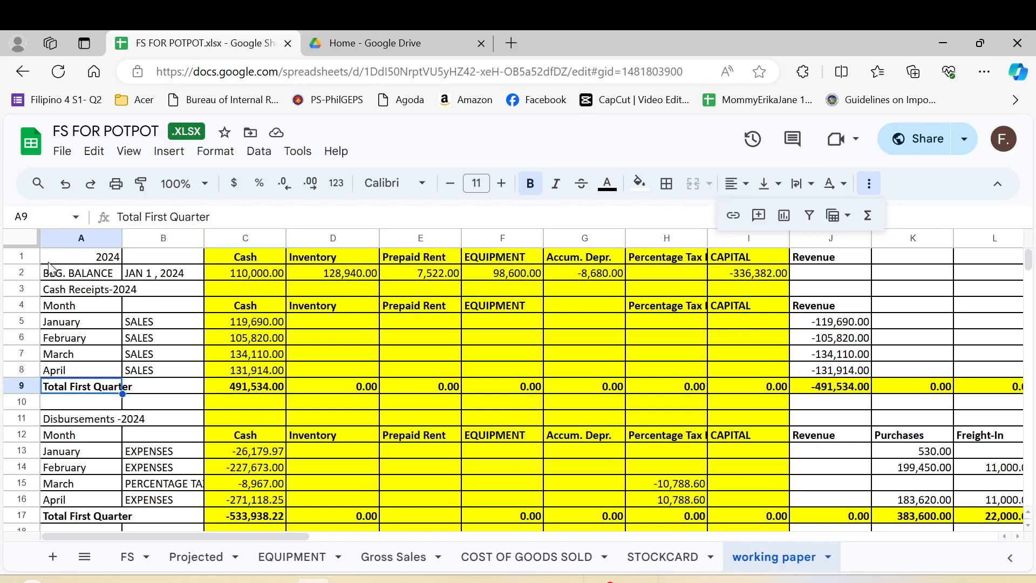
Step: Shorten the label in A9, the total row of the Cash Receipts-2024 section, to "Total"
left_click(222, 216)
key("BackSpace")
key("BackSpace")
key("BackSpace")
key("BackSpace")
key("BackSpace")
key("BackSpace")
key("BackSpace")
key("BackSpace")
key("BackSpace")
key("BackSpace")
key("BackSpace")
key("BackSpace")
key("BackSpace")
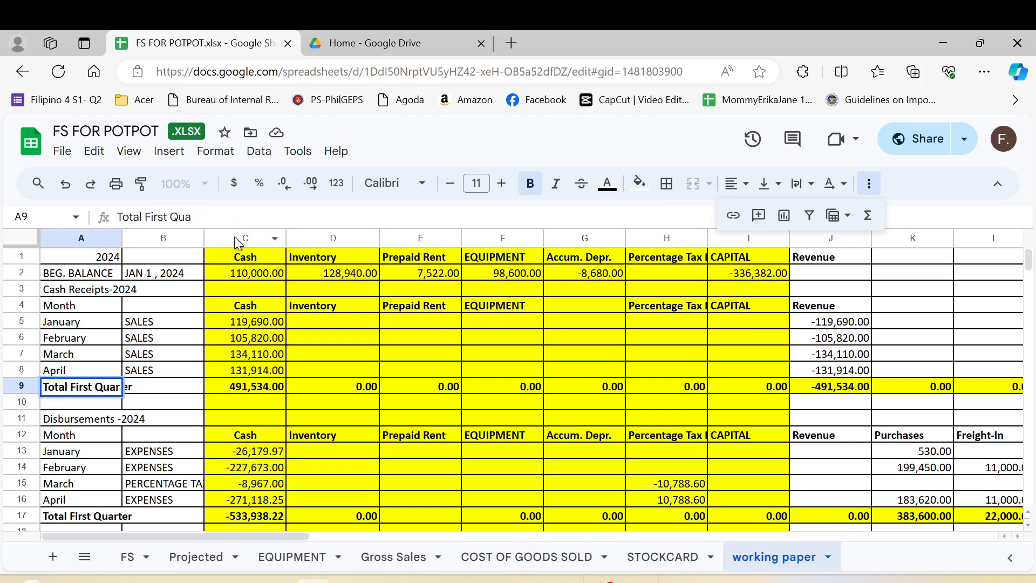
key("Return")
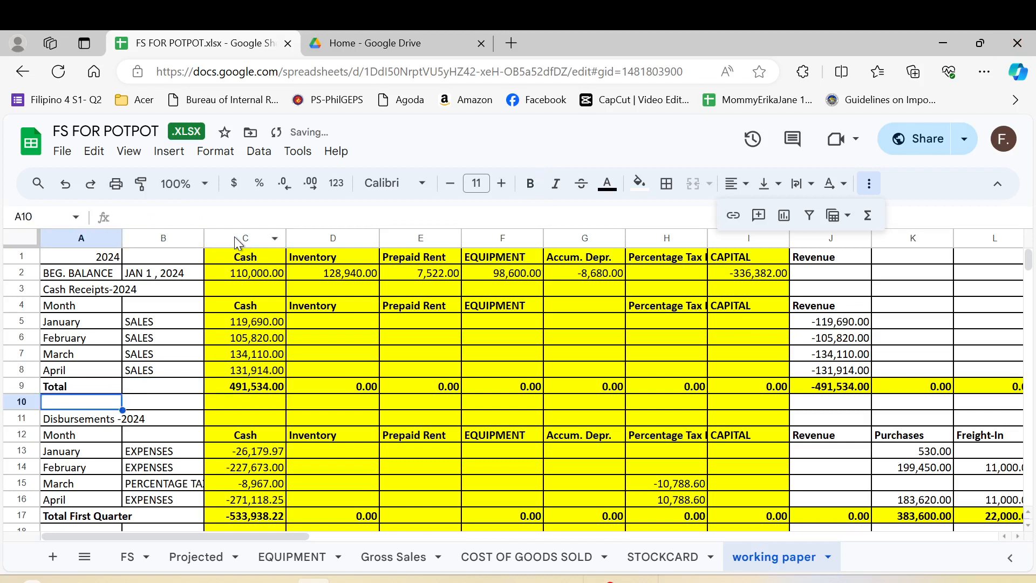
Step: Shorten the label in A17, the total row of the Disbursements -2024 section, to "Total"
left_click(59, 519)
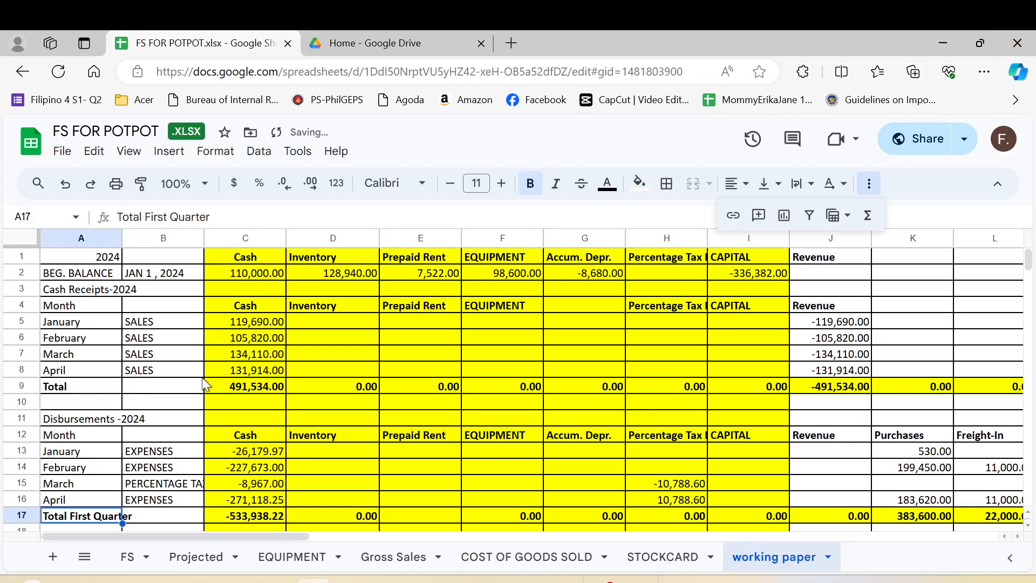
left_click(275, 220)
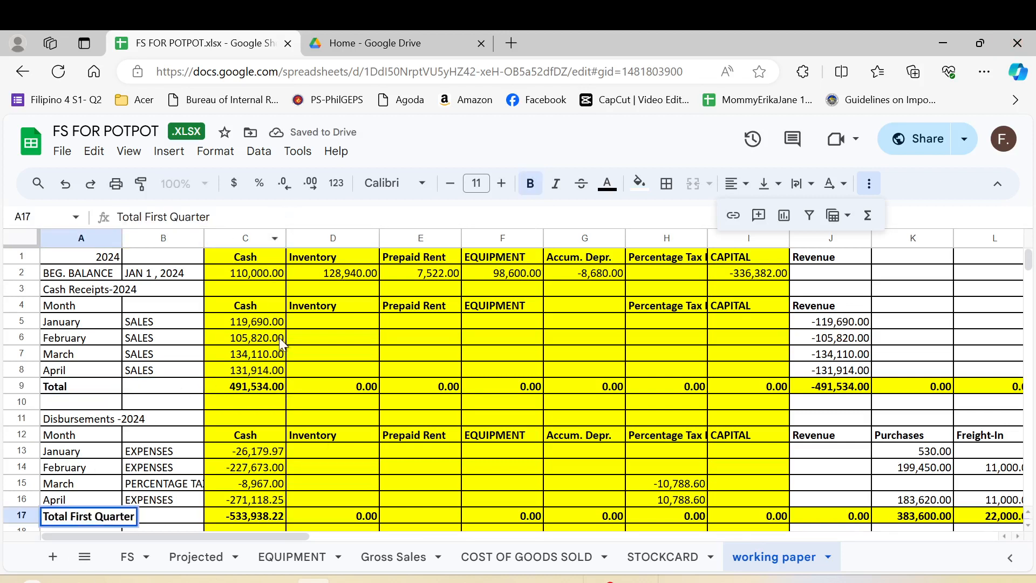
key("BackSpace")
key("BackSpace")
key("BackSpace")
key("BackSpace")
key("BackSpace")
key("BackSpace")
key("BackSpace")
key("BackSpace")
key("BackSpace")
key("BackSpace")
key("BackSpace")
key("BackSpace")
key("BackSpace")
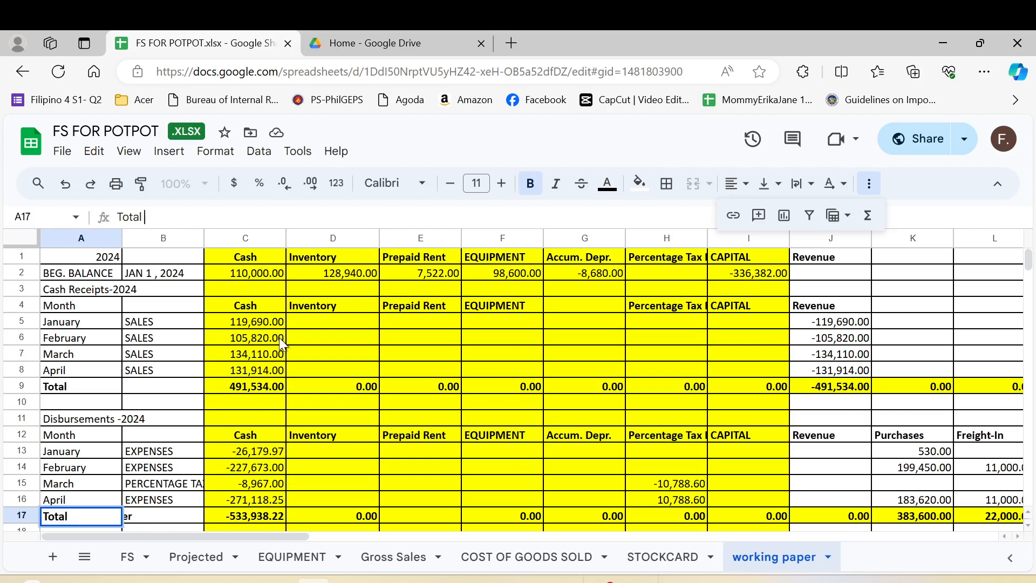
key("Return")
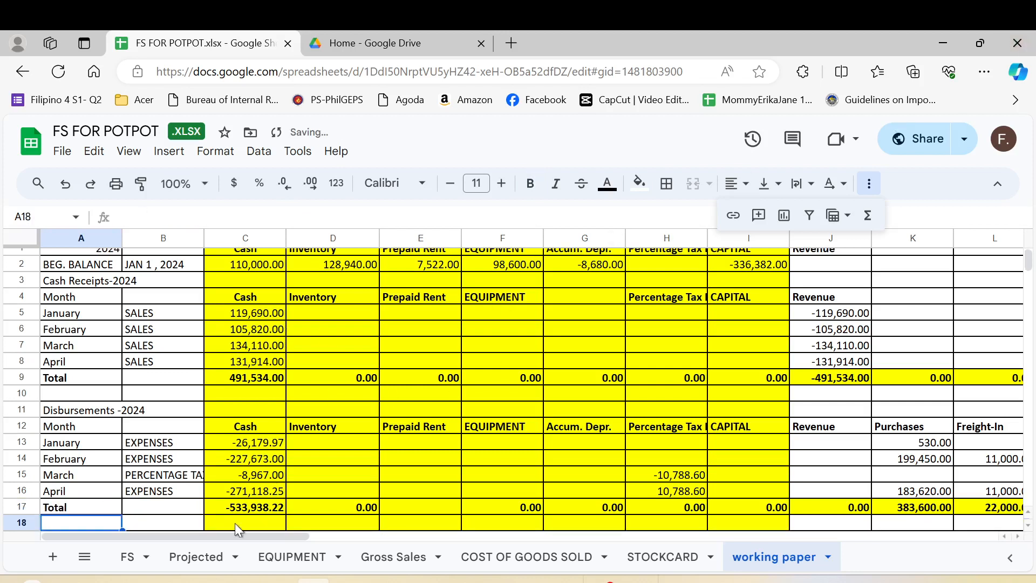
Step: Check the cash receipts total in C9 against its Cash heading and the offsetting Revenue heading in J4
left_click(276, 380)
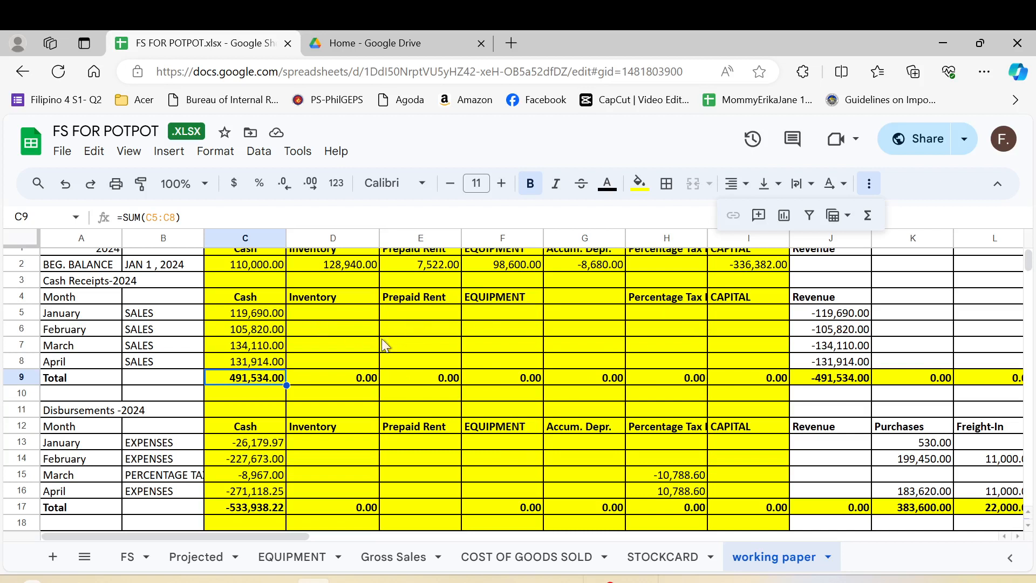
left_click_drag(237, 296, 245, 289)
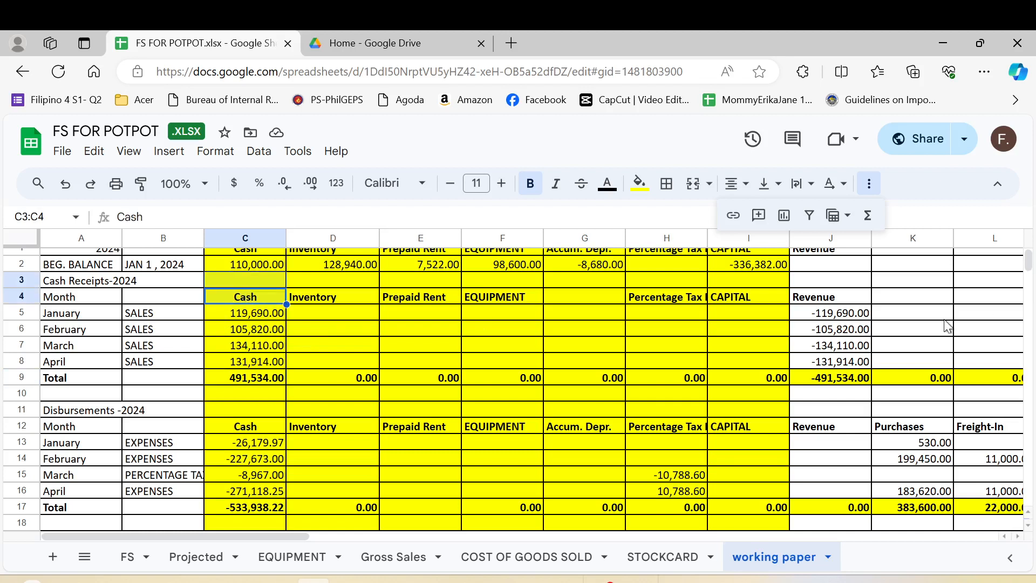
left_click(845, 298)
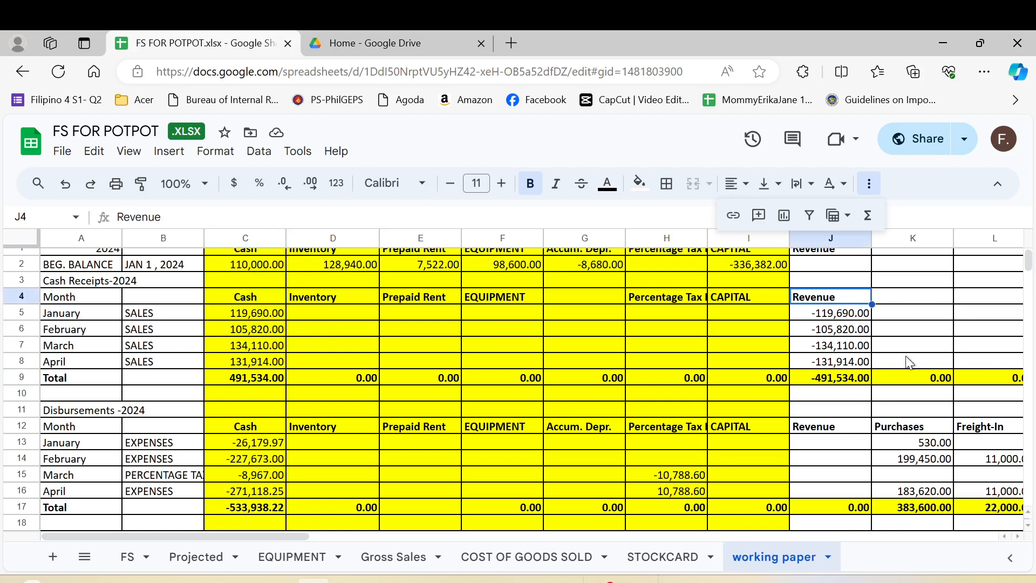
Step: Follow the January receipts row across to the BALANCE column and check the column's balances down to the total in W9
key("Down")
key("Right")
key("Right")
key("Right")
key("Right")
key("Right")
key("Right")
key("Right")
key("Right")
key("Right")
key("Right")
key("Right")
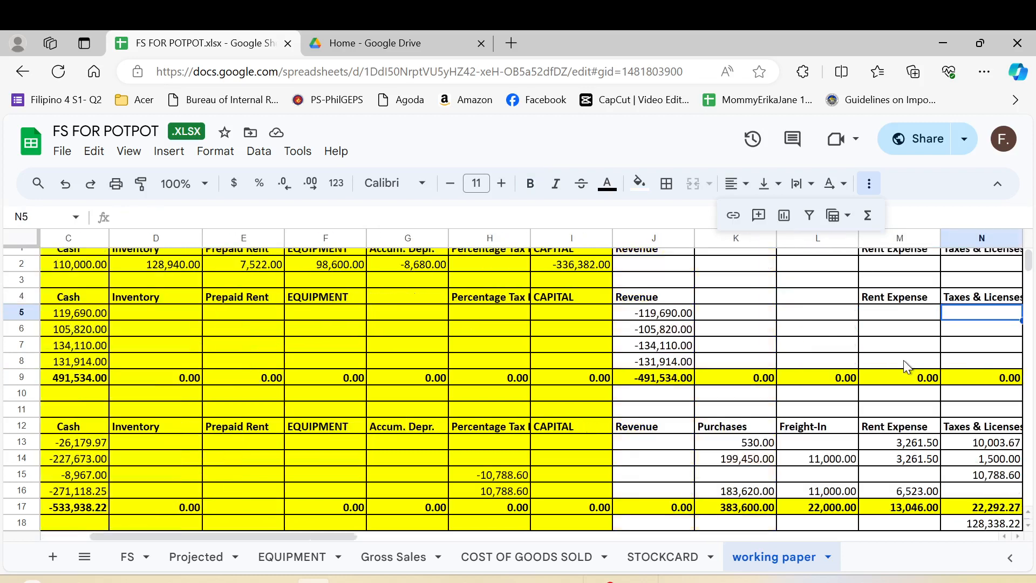
key("Right")
key("Right")
key("Right")
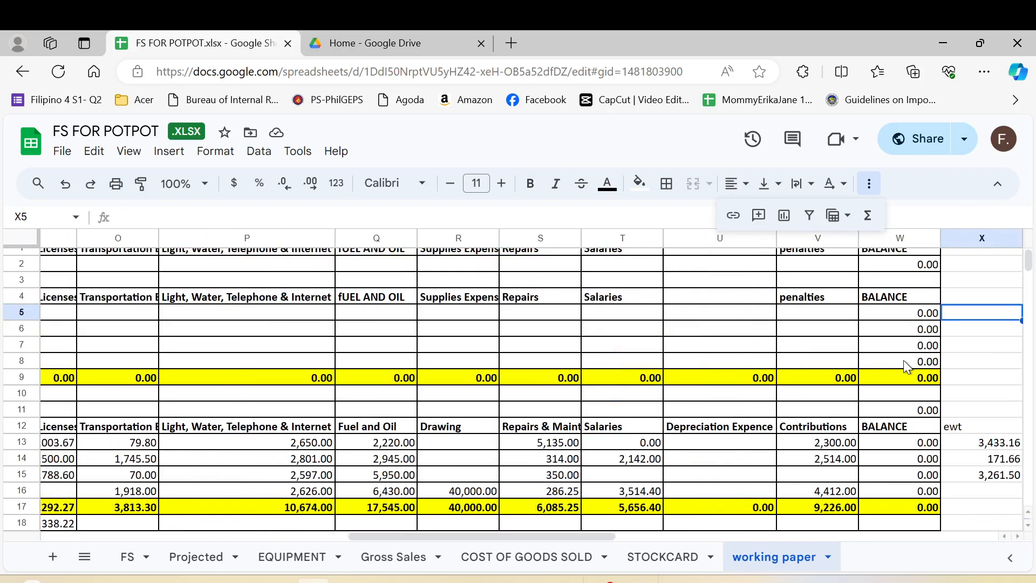
key("Down")
key("Down")
key("Down")
key("Down")
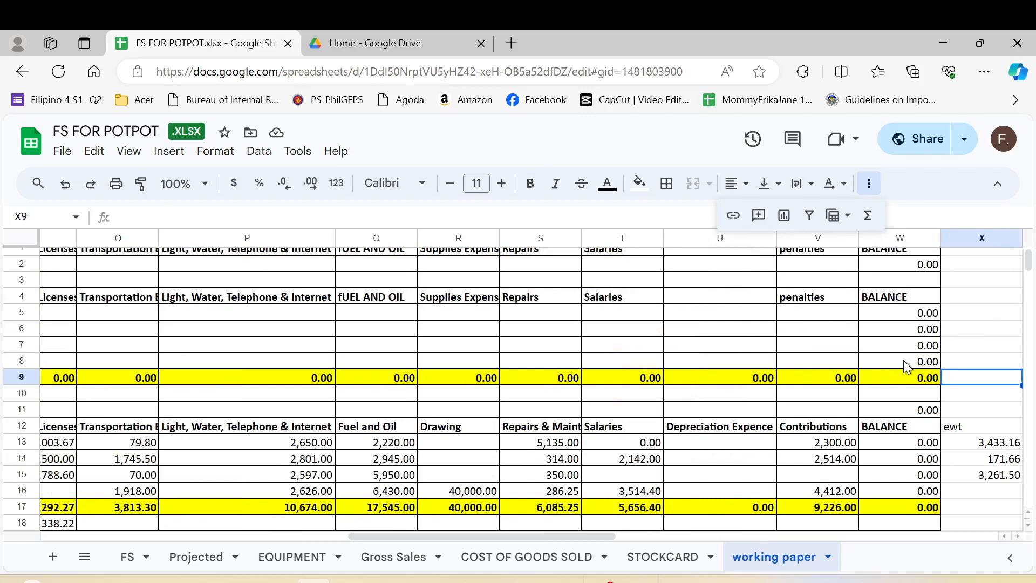
key("Left")
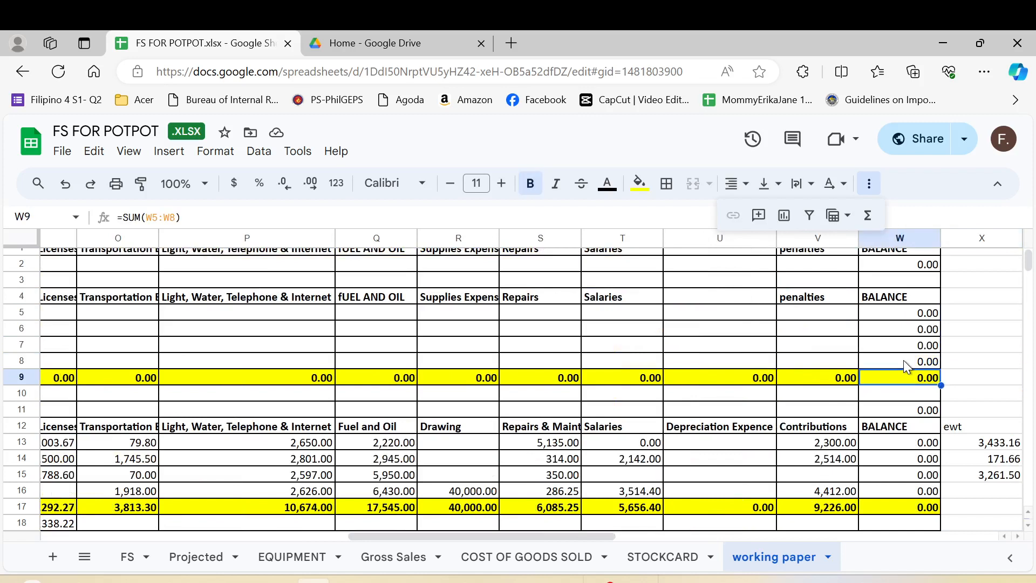
Step: Go back along the cash receipts total row from the BALANCE column to its label in A9
key("Left")
key("Left")
key("Left")
key("Left")
key("Left")
key("Left")
key("Left")
key("Left")
key("Left")
key("Left")
key("Left")
key("Left")
key("Left")
key("Left")
key("Left")
key("Left")
key("Left")
key("Left")
key("Left")
key("Left")
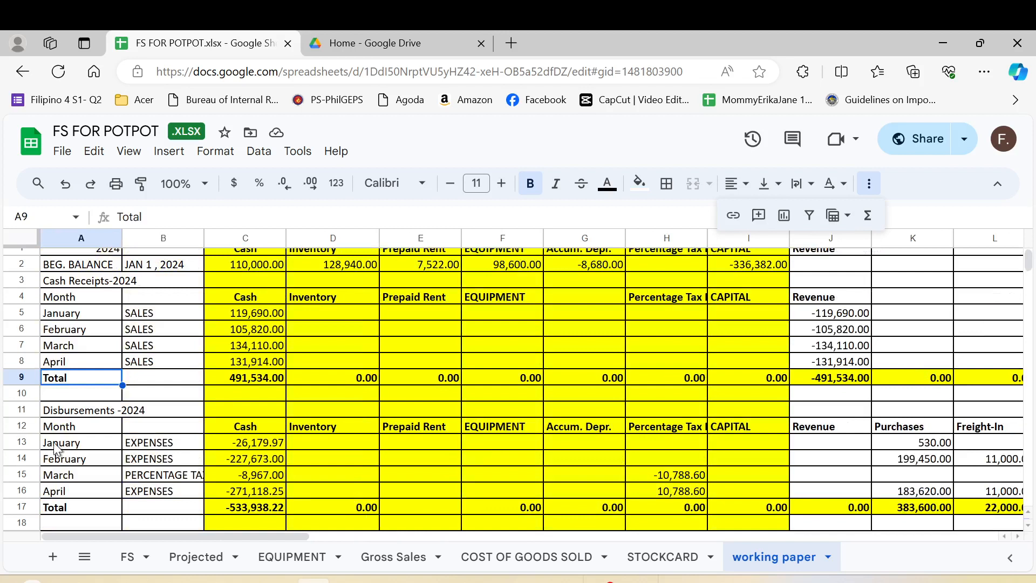
Step: Look at the Disbursements -2024 heading in A11 and return to the Cash Receipts-2024 heading in A3
left_click(69, 413)
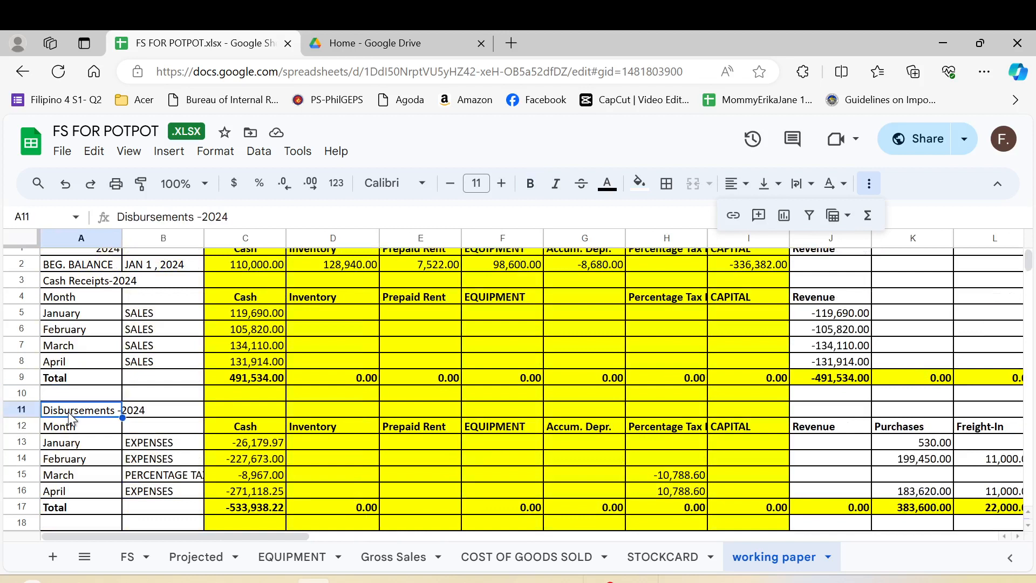
key("Up")
key("Up")
key("Up")
key("Up")
key("Up")
key("Up")
key("Up")
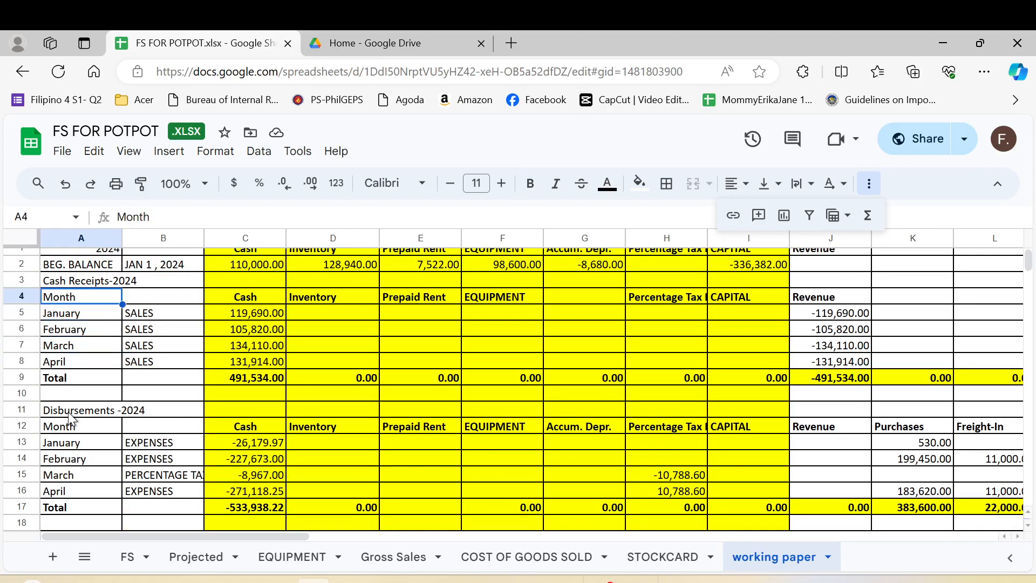
key("Up")
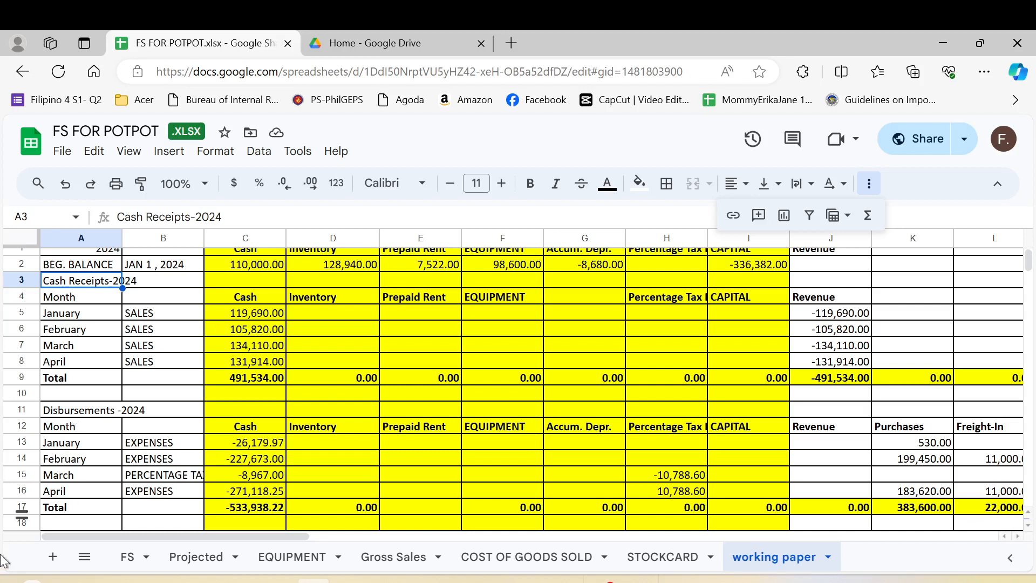
Step: Trace the Cash column from January sales in C5 through the disbursements and past the ENDING BALANCE row to C20
left_click(257, 313)
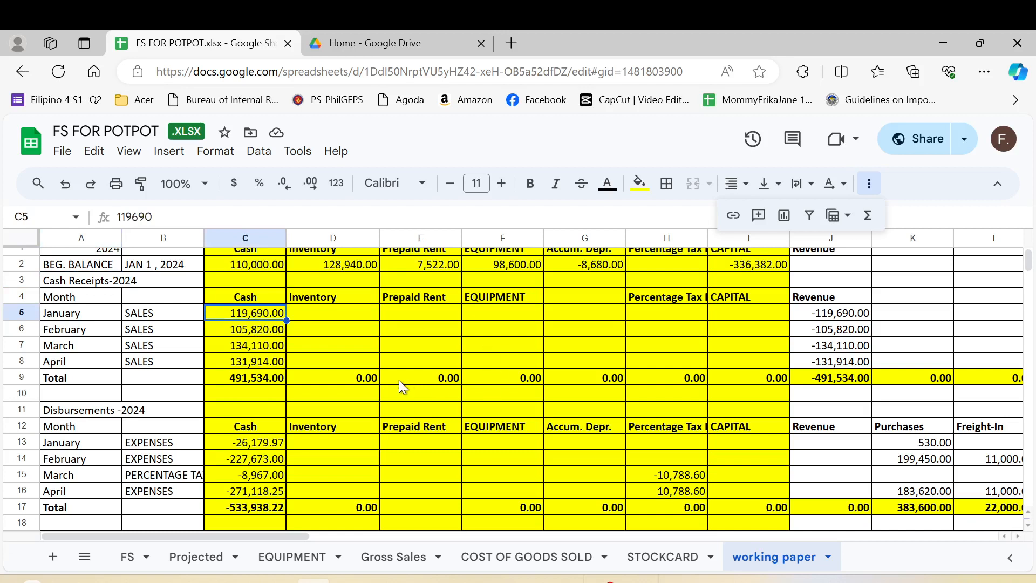
key("Down")
key("Down")
key("Down")
key("Down")
key("Down")
key("Down")
key("Down")
key("Down")
key("Down")
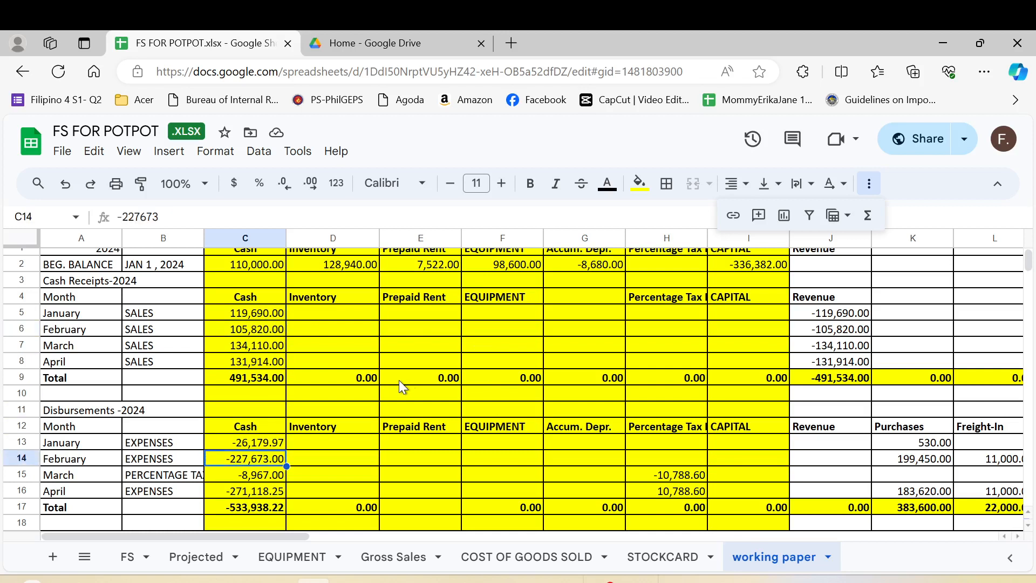
key("Down")
key("Down")
key("Down")
key("Down")
key("Down")
key("Down")
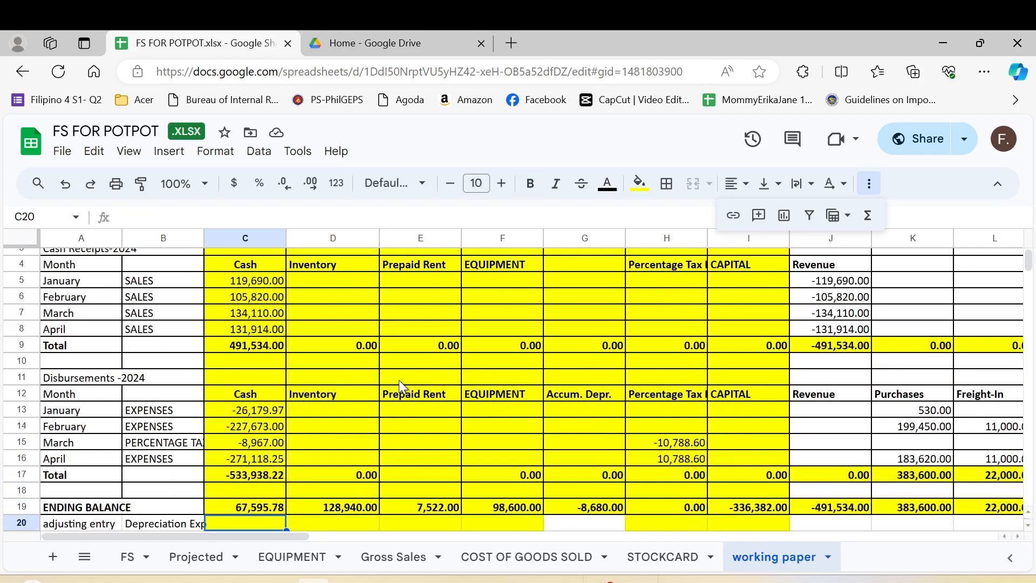
Step: Return up the Cash column to the January disbursement amount in C13
key("Up")
key("Up")
key("Up")
key("Up")
key("Up")
key("Up")
key("Up")
key("Up")
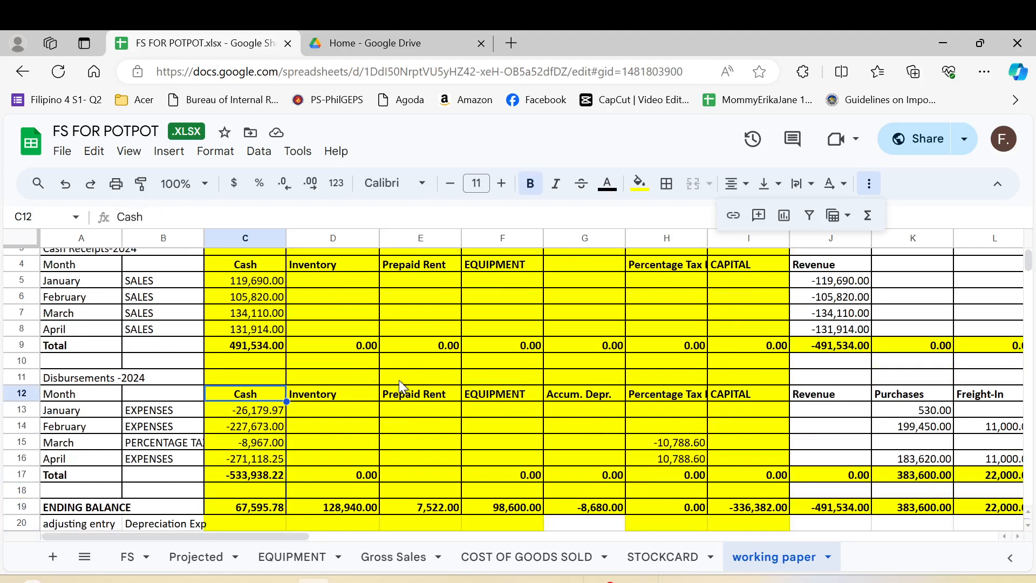
key("Down")
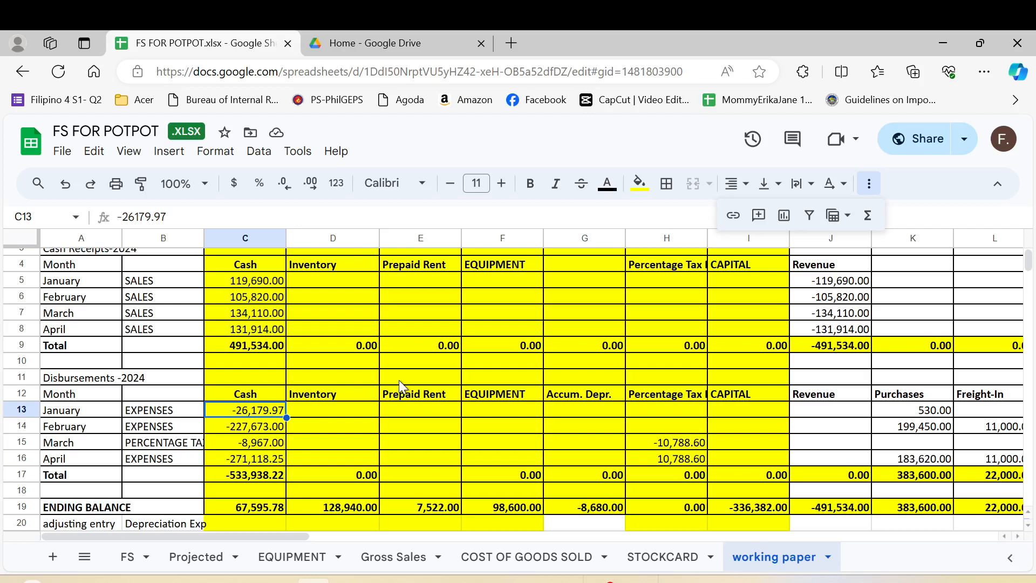
Step: Review the January disbursement row from Cash across to Purchases, Rent Expense and Taxes & Licenses in N13
key("Right")
key("Right")
key("Right")
key("Right")
key("Right")
key("Right")
key("Right")
key("Right")
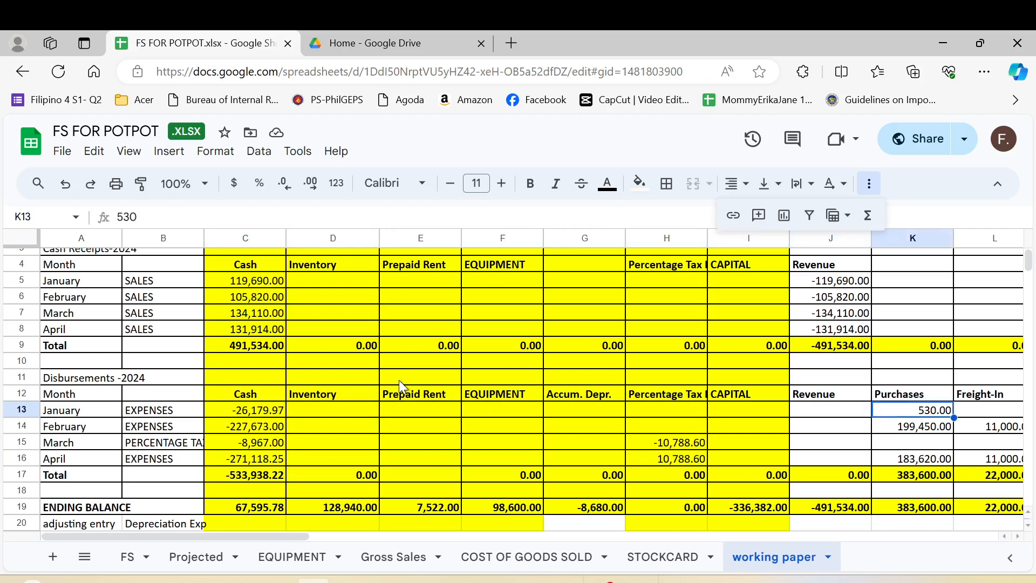
key("Right")
key("Right")
key("Right")
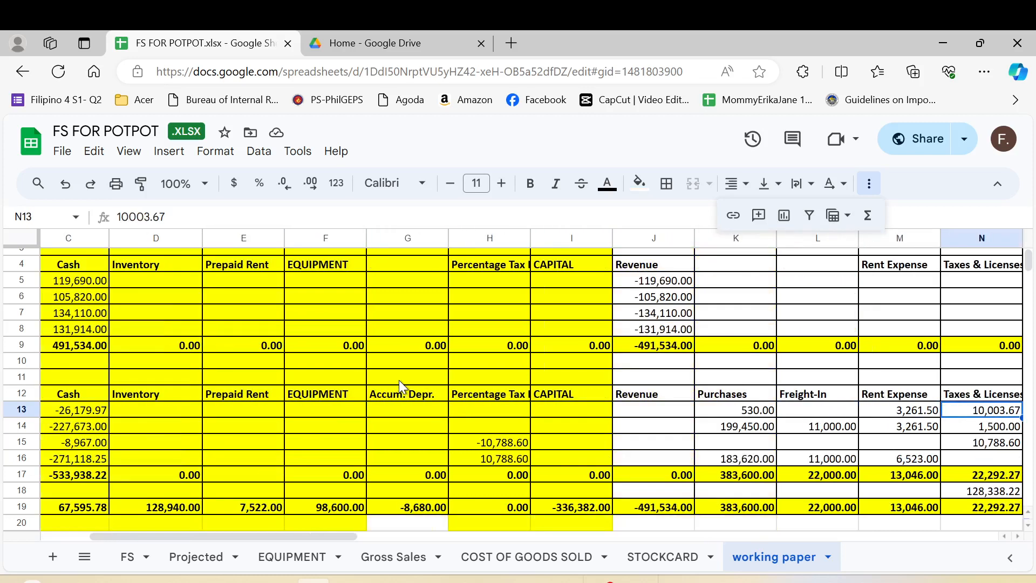
Step: Enter 0 as the January Freight-In amount in L13
key("Left")
key("Left")
key("Left")
key("Left")
key("Right")
key("Right")
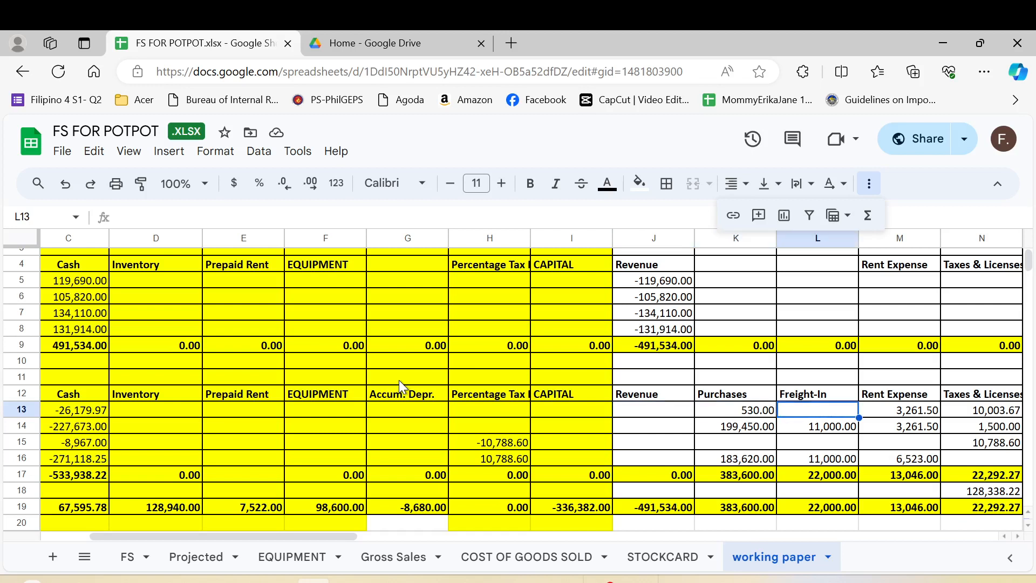
type("0")
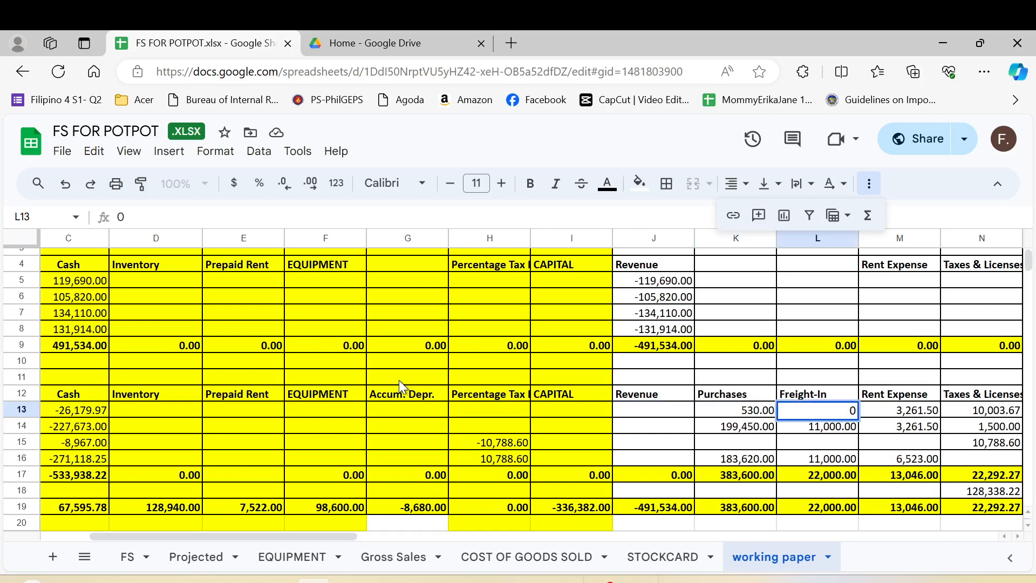
key("Right")
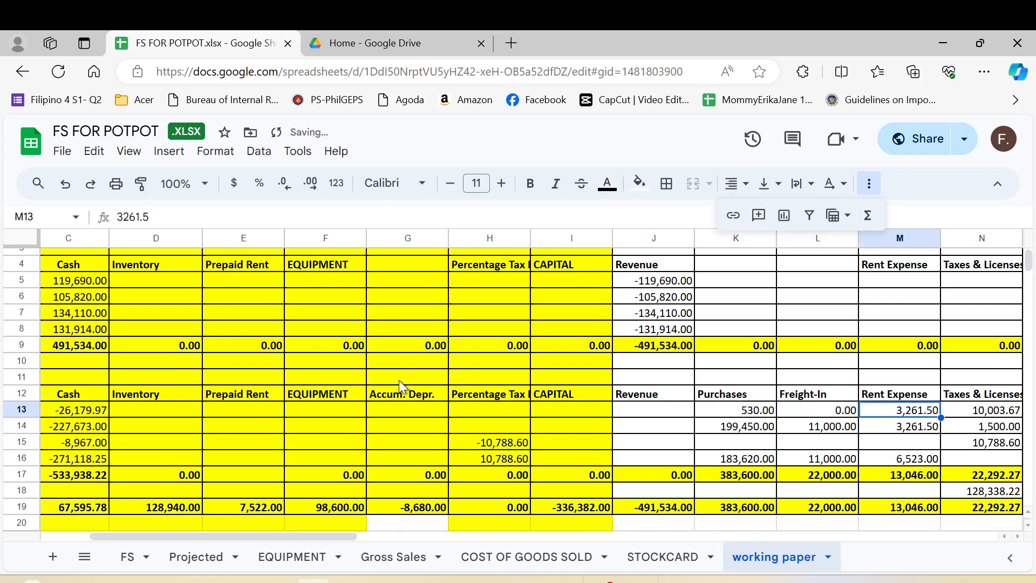
Step: Widen column N so that the full Taxes & Licenses heading fits
key("Right")
key("Right")
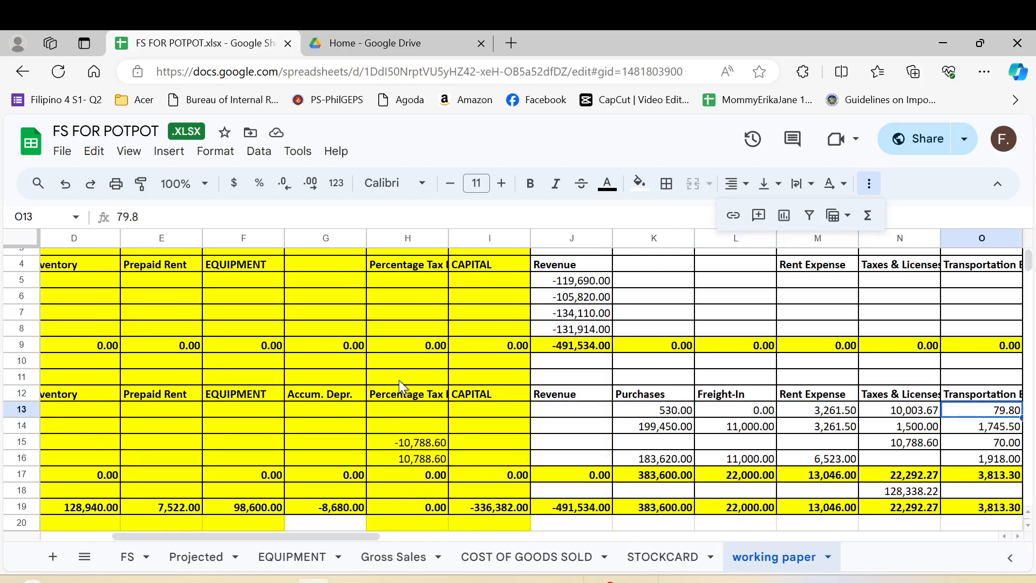
key("Right")
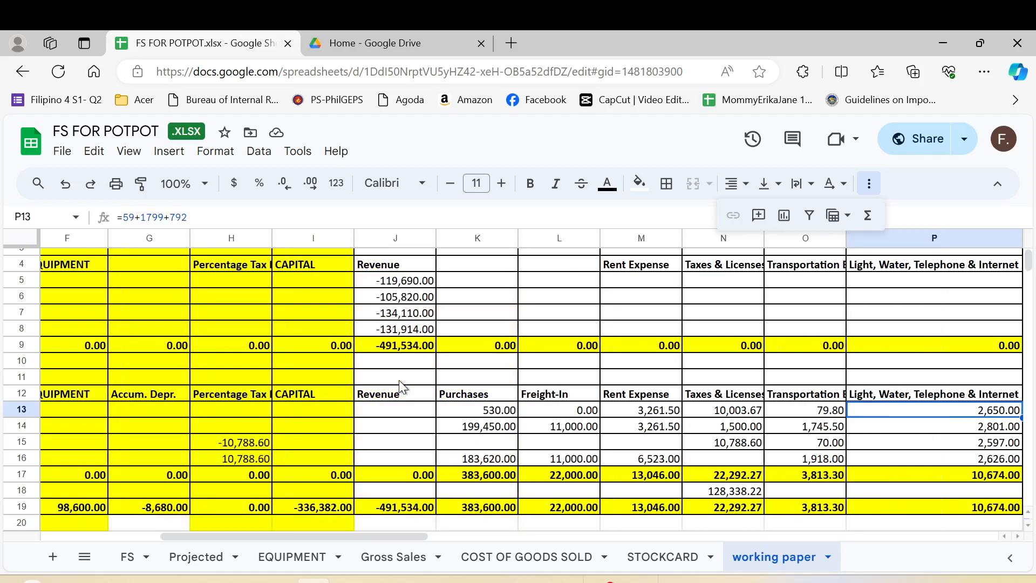
key("Left")
key("Left")
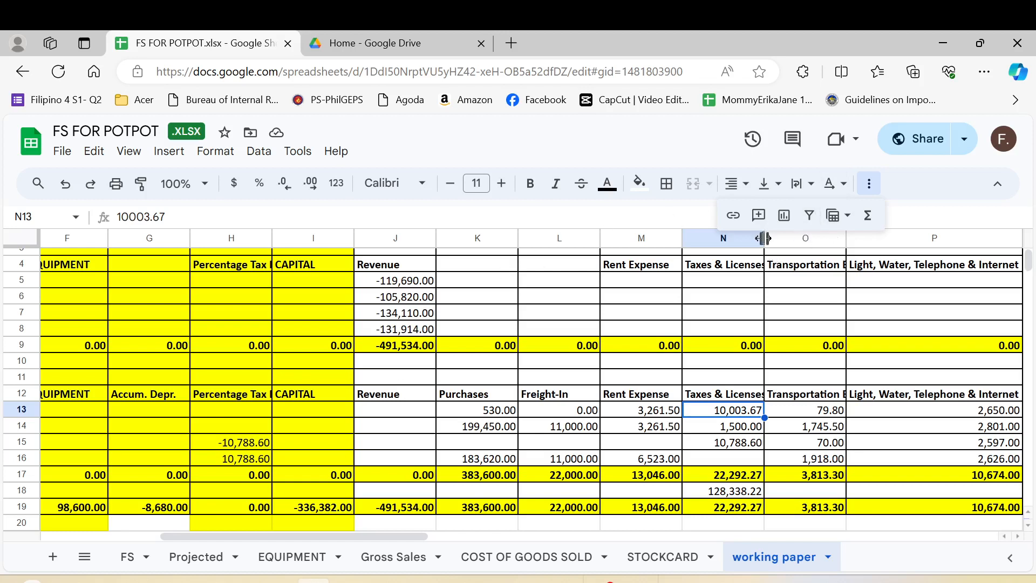
left_click_drag(763, 238, 780, 238)
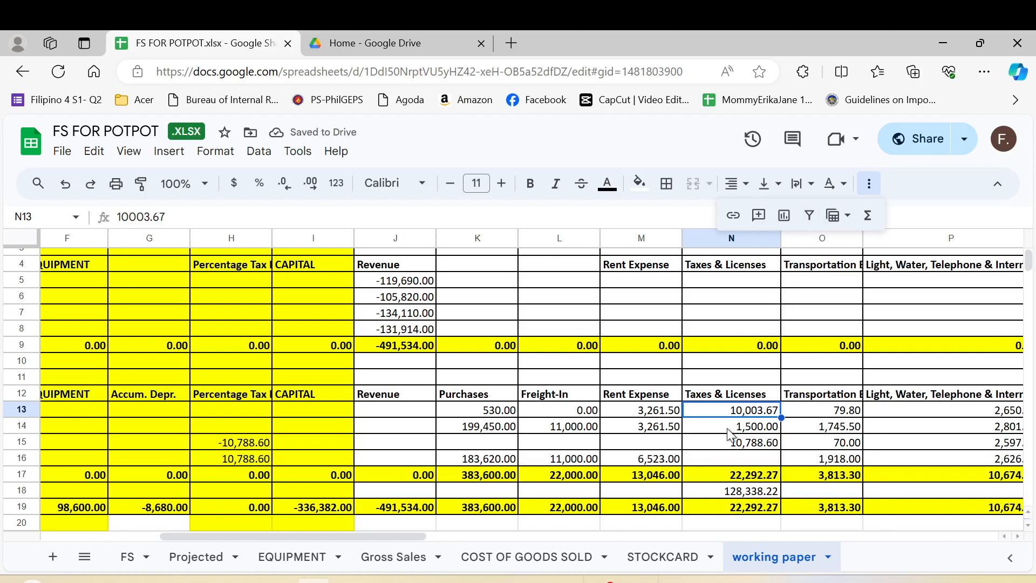
Step: Review January's transportation, utilities and fuel expenses in O13:Q13, ending back on the transportation amount
key("Right")
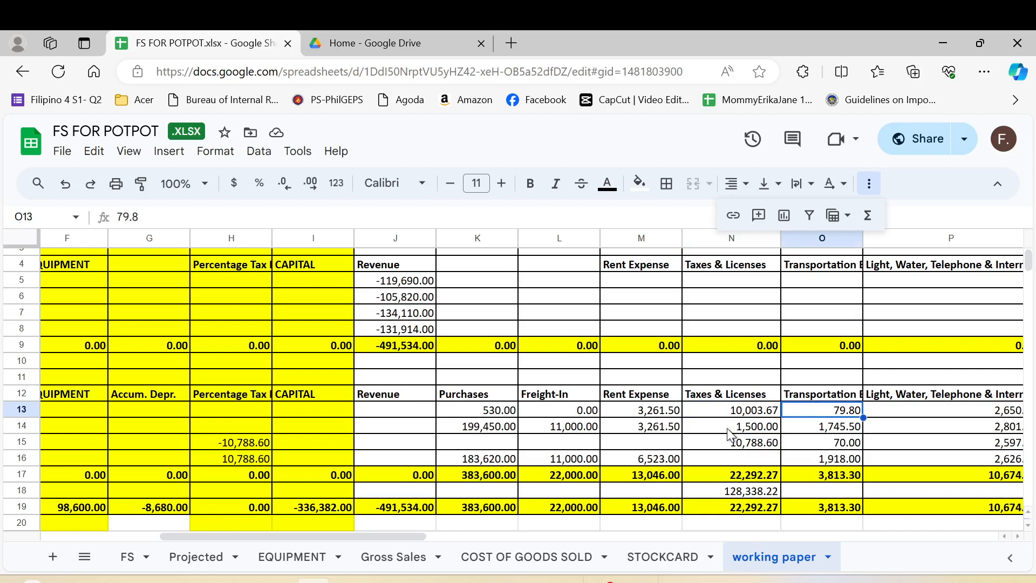
key("Right")
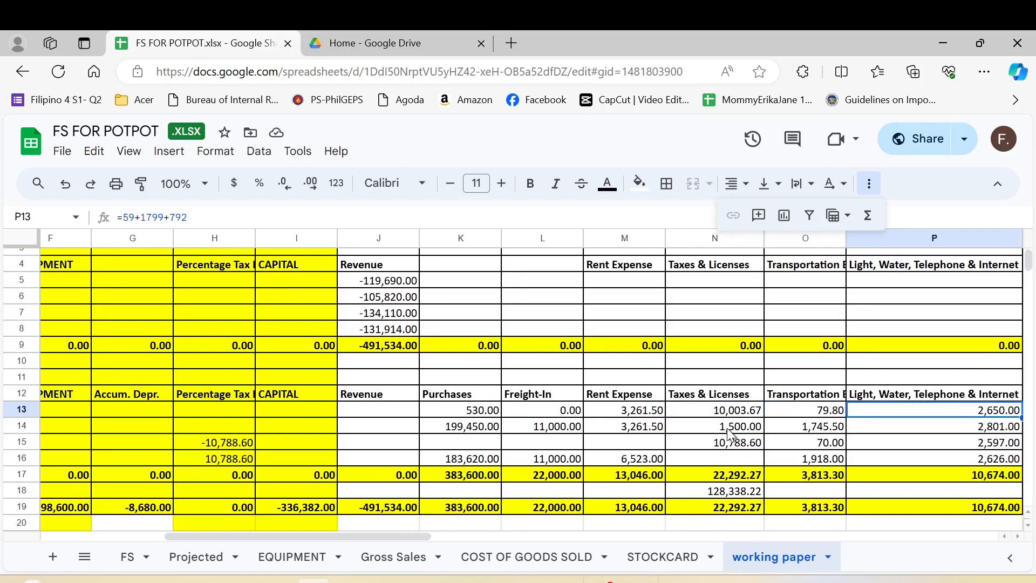
key("Right")
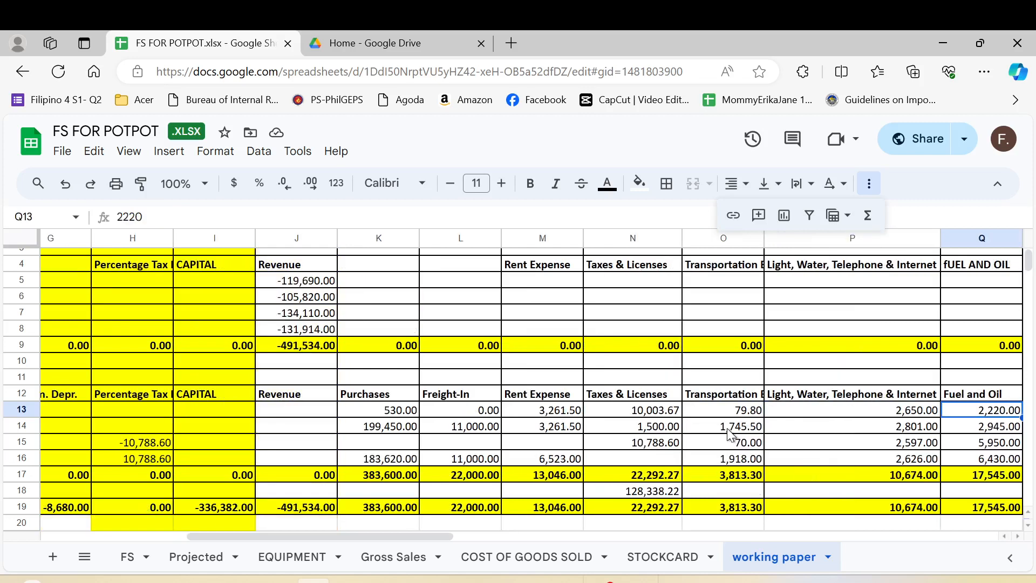
key("Left")
key("Left")
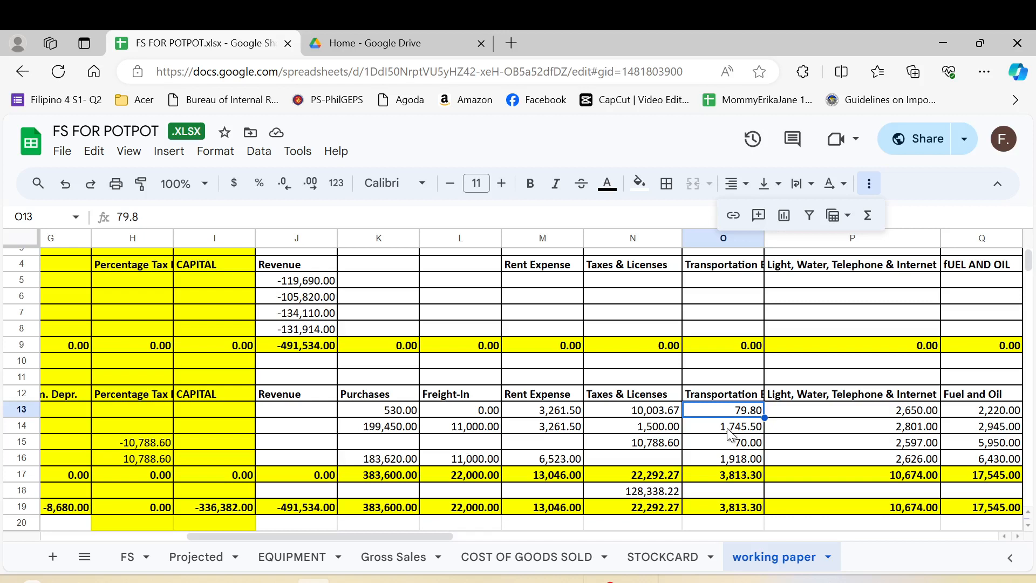
Step: Review January's light, water, telephone and internet amount in P13 against the fuel and oil amount in Q13
key("Right")
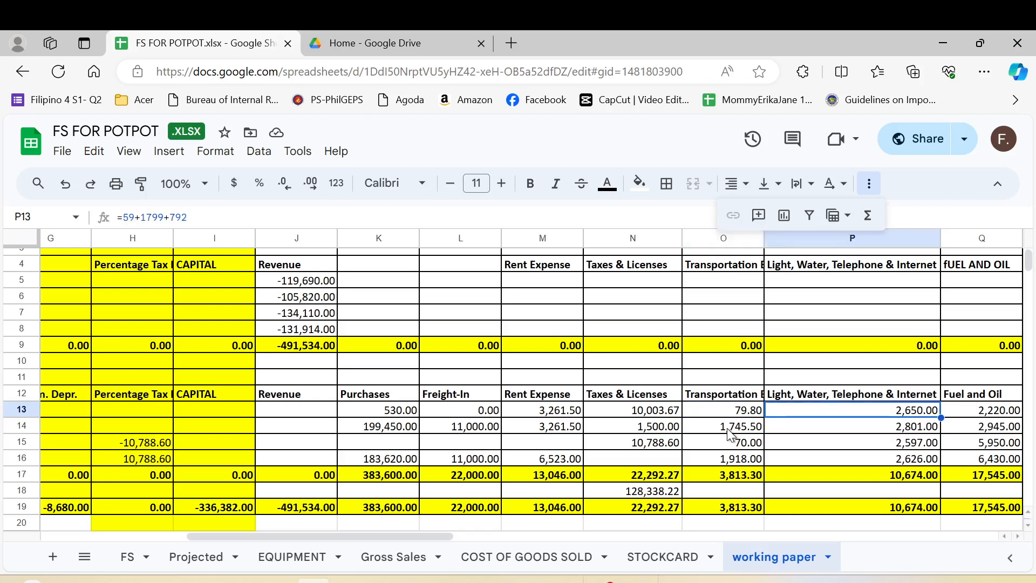
key("Right")
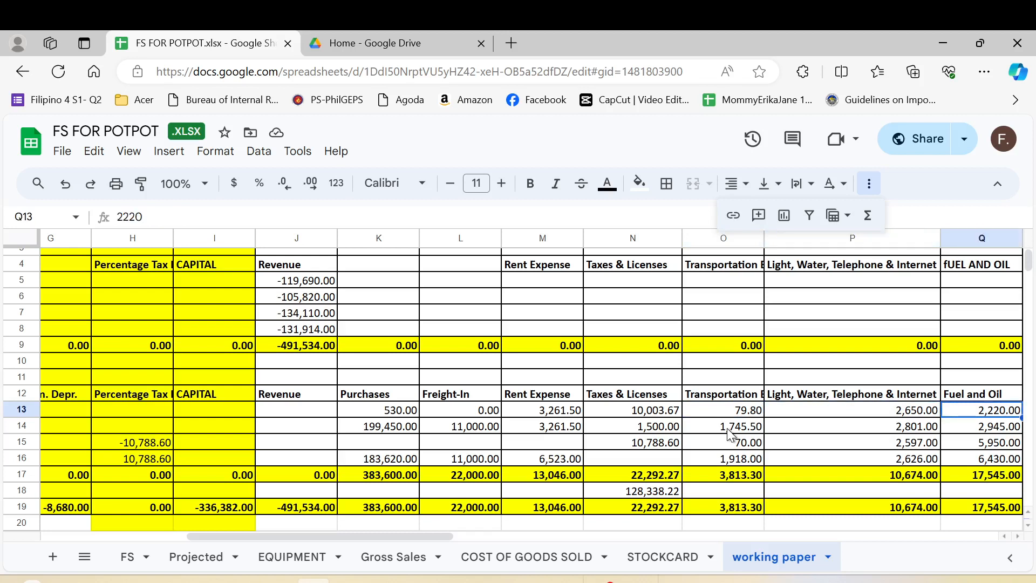
key("Left")
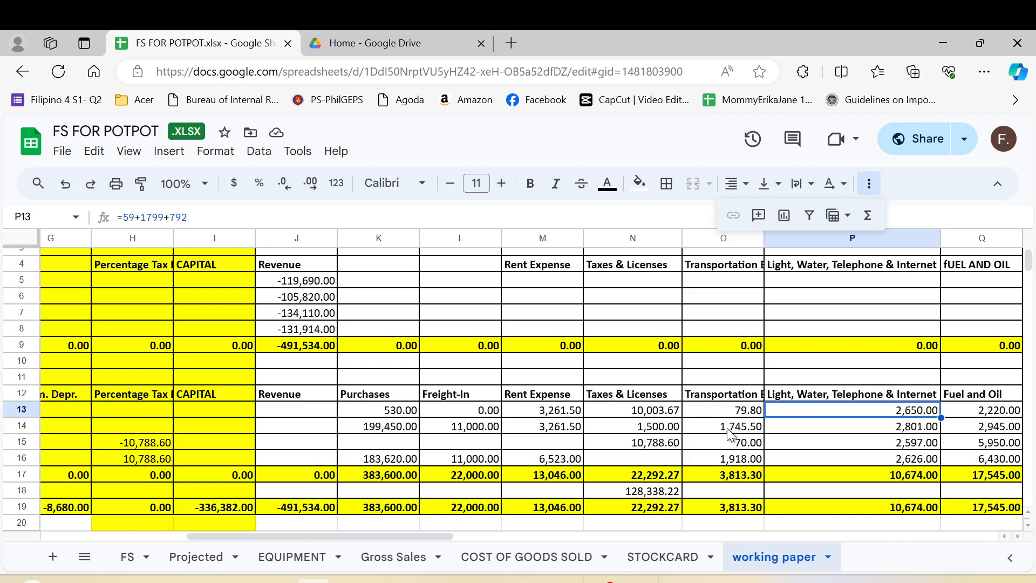
key("Right")
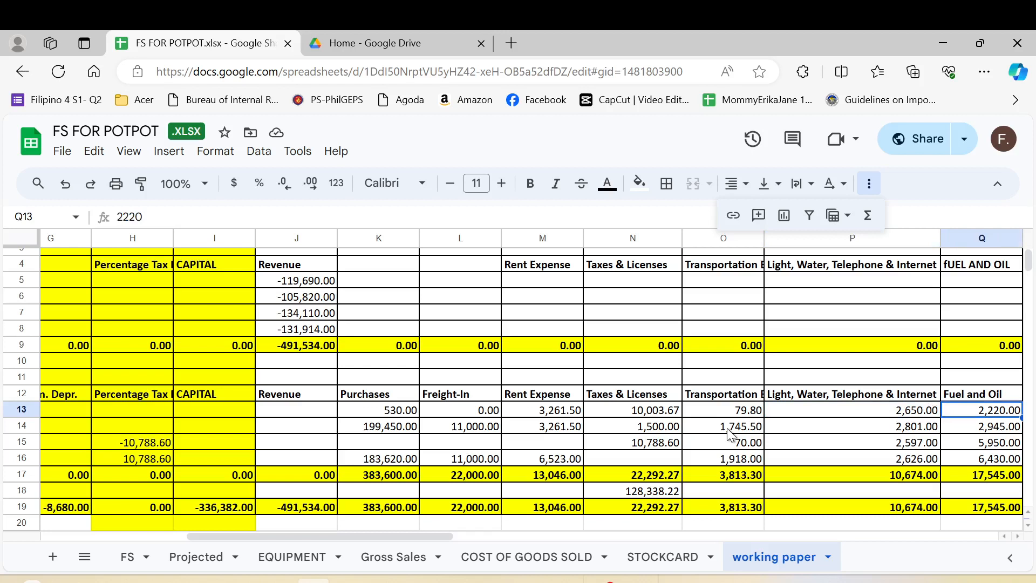
key("Left")
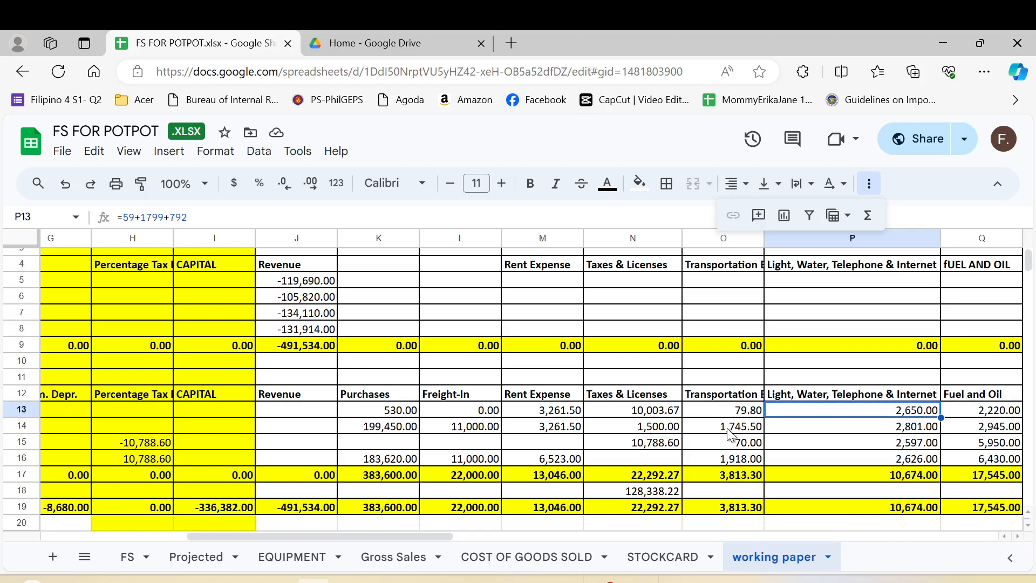
key("Right")
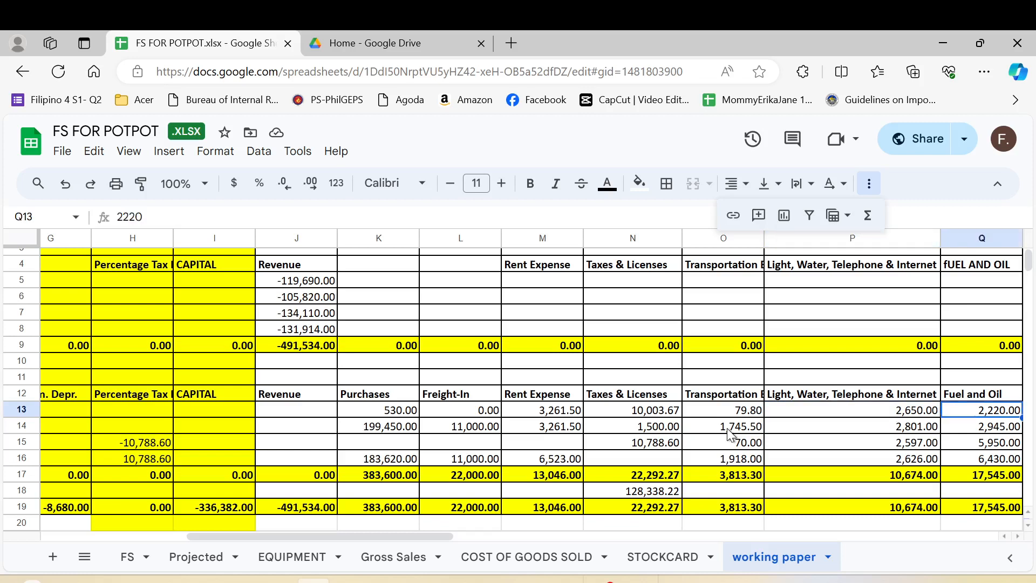
key("Right")
key("Left")
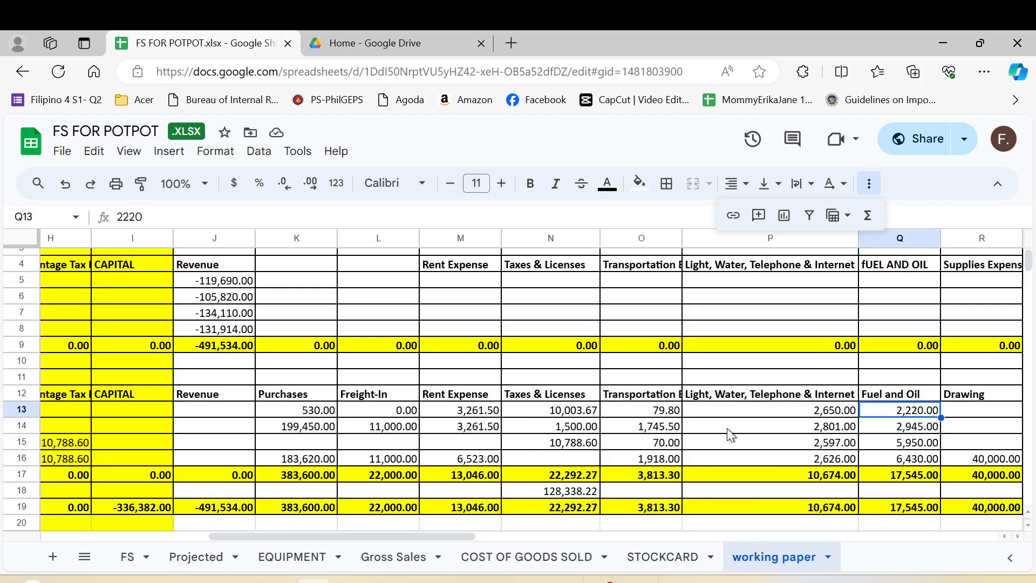
Step: Review January's disbursements past Drawing to Salaries, then check the Repairs & Maintenance heading in S12 and its January amount
key("Right")
key("Right")
key("Right")
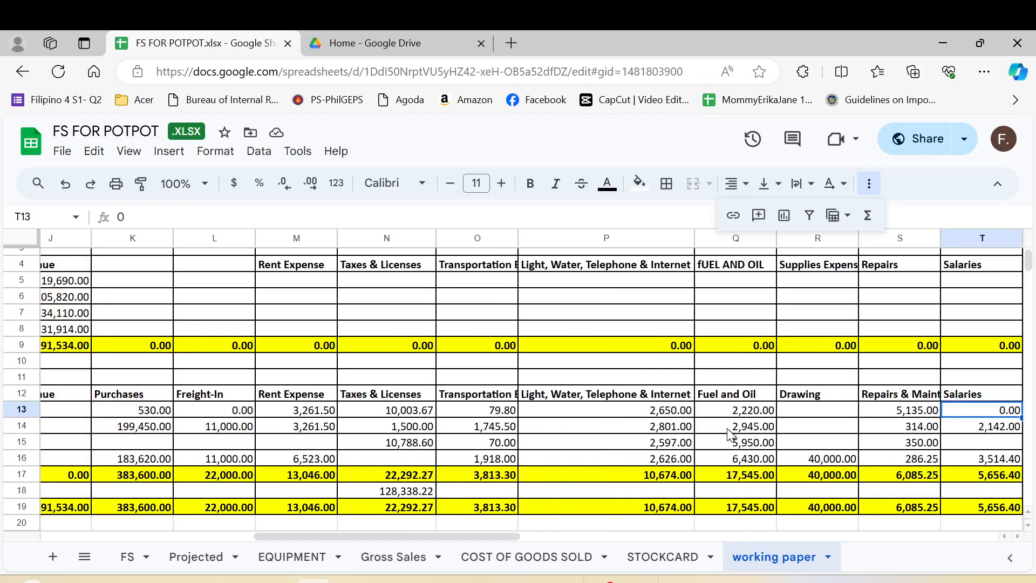
key("Left")
key("Up")
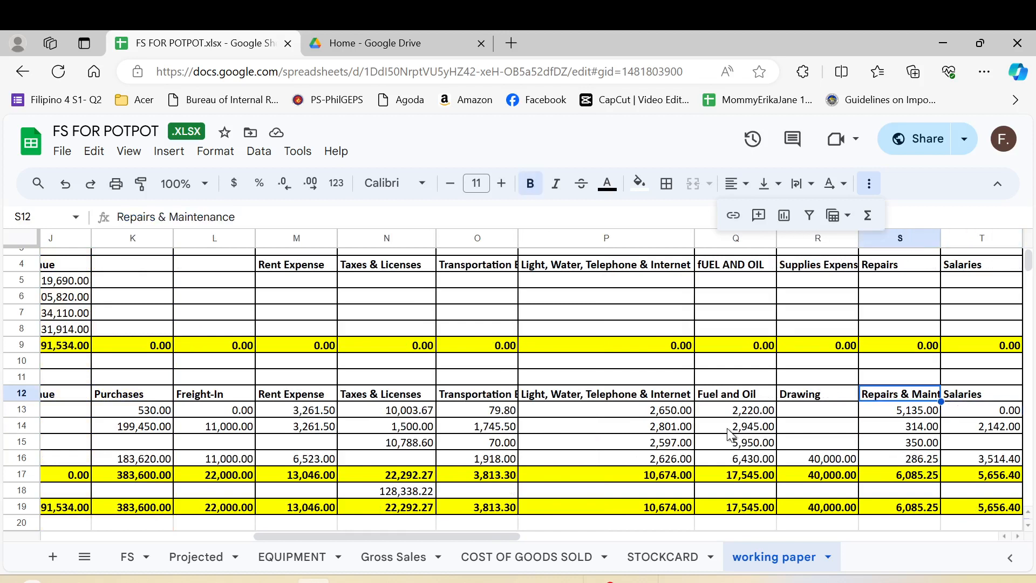
key("Down")
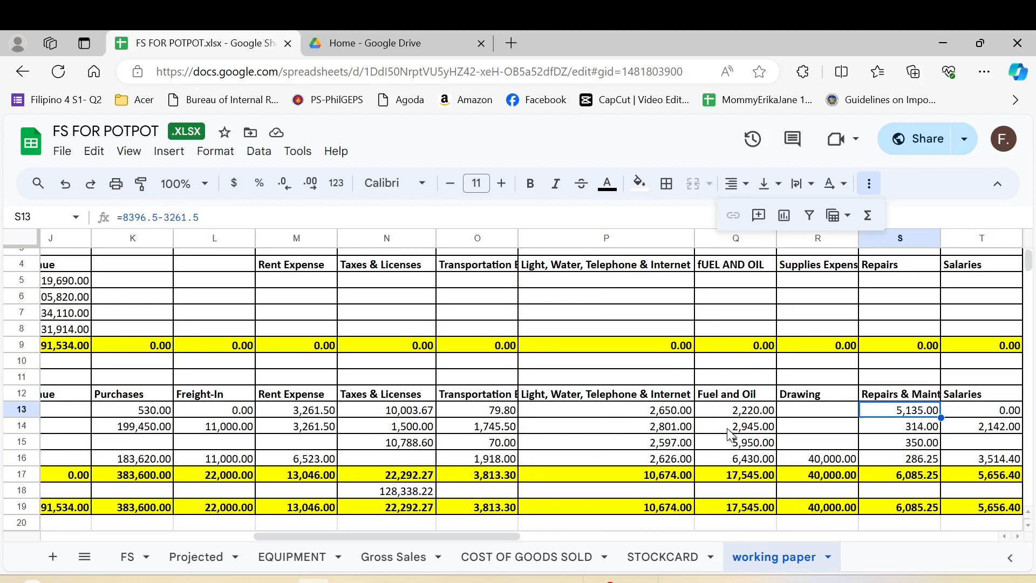
Step: Review the row 12 headings from Repairs & Maintenance across Salaries, Depreciation and Contributions to BALANCE
key("Up")
key("Right")
key("Right")
key("Right")
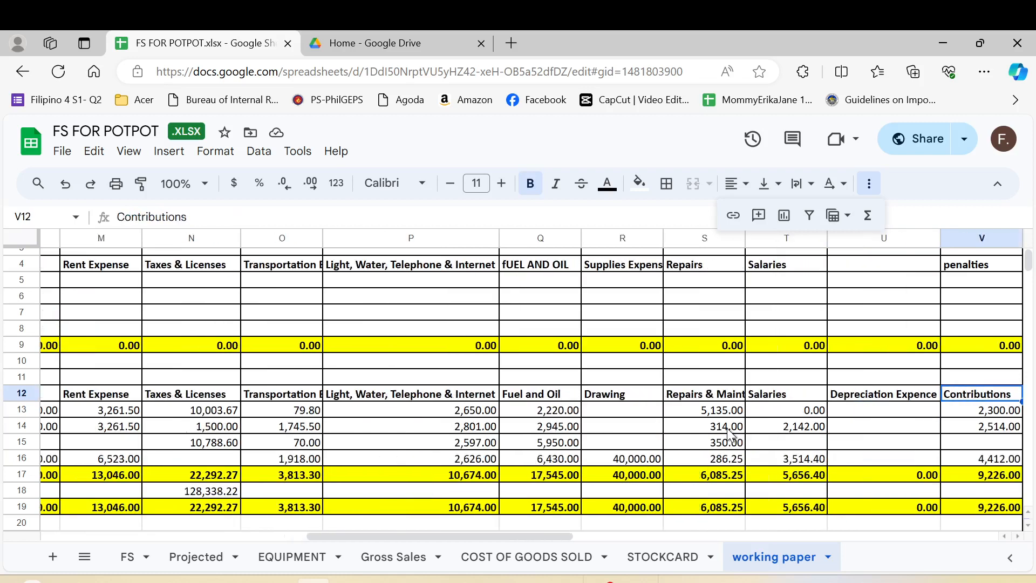
key("Right")
key("Right")
Step: Rename the Repairs & Maintenance heading in S12 as "Supplies Exp."
key("Left")
key("Left")
key("Left")
key("Left")
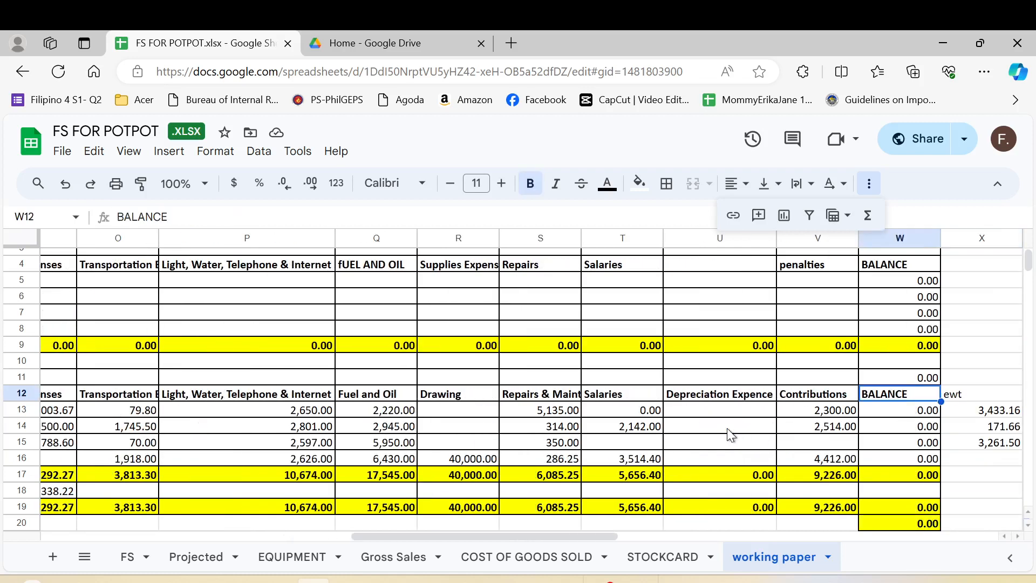
key("Left")
type("sU")
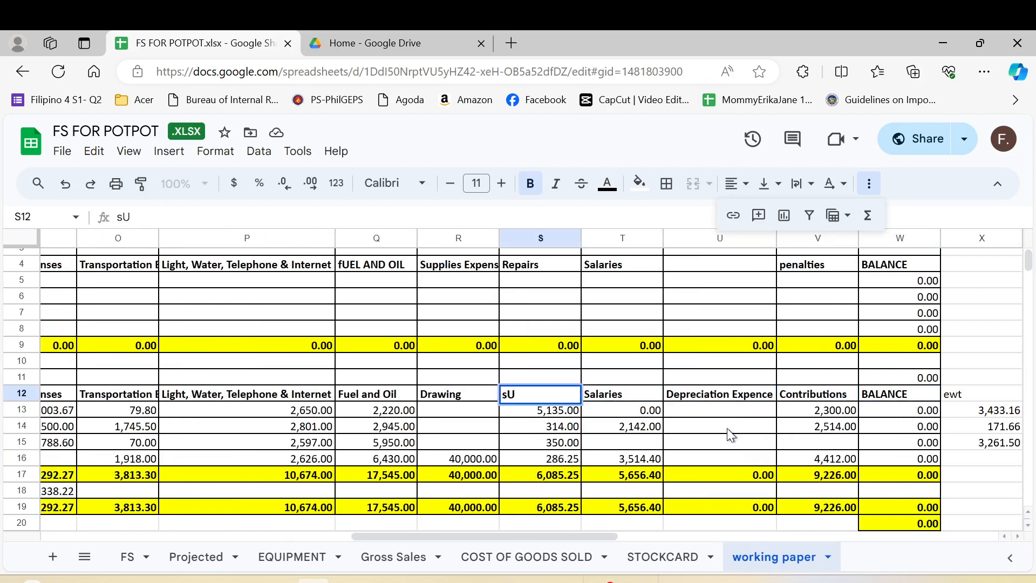
key("BackSpace")
key("Caps_Lock")
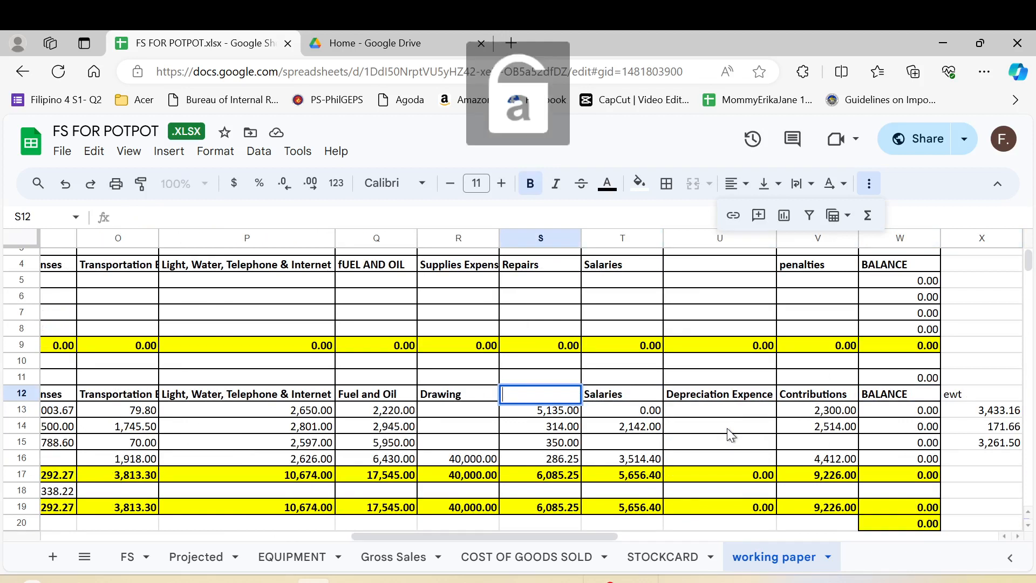
key("BackSpace")
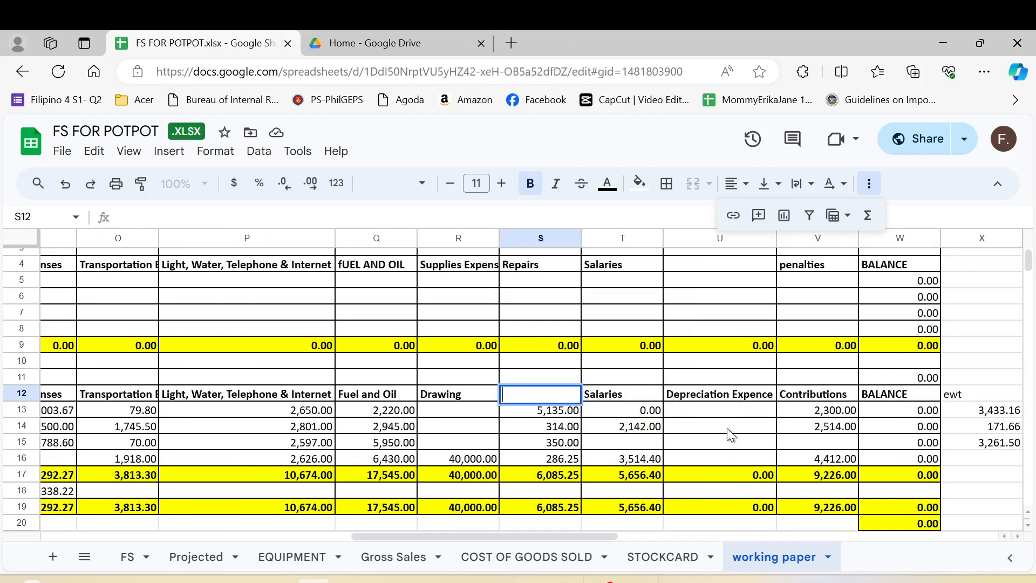
type("Suu")
key("BackSpace")
type("pplies ")
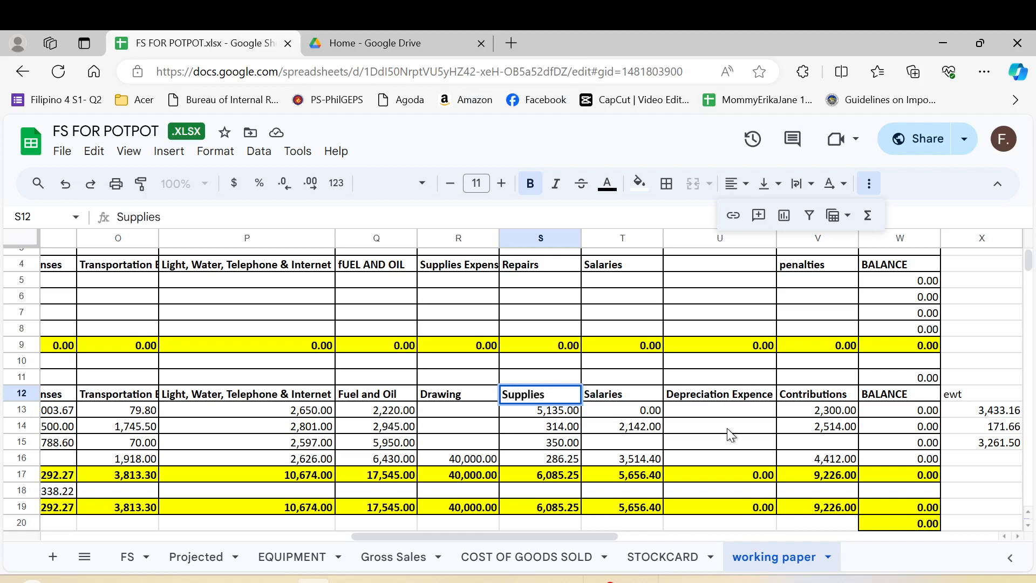
type("Expe")
key("BackSpace")
type(".")
key("Return")
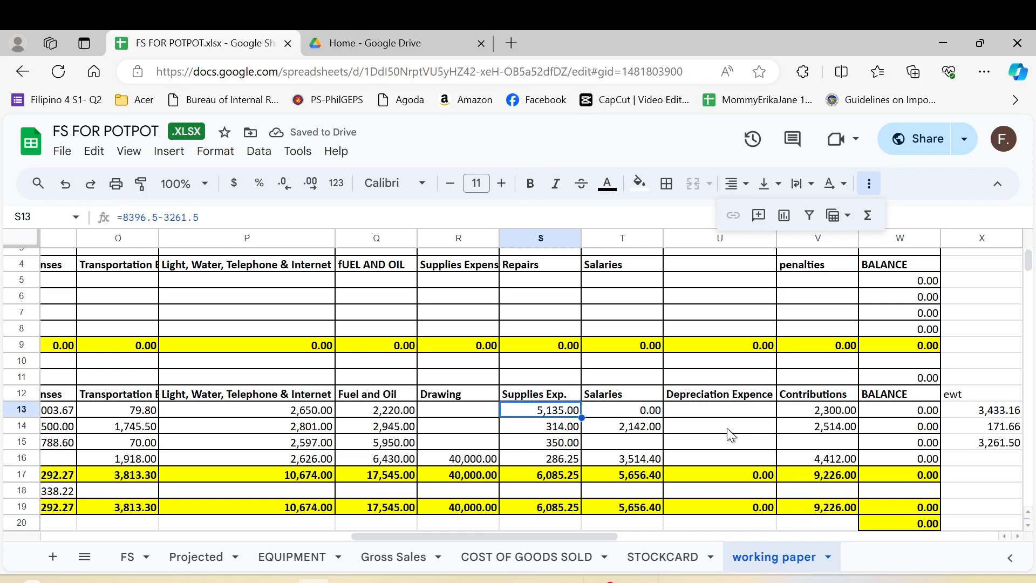
Step: Review the Salaries column from its row 12 heading down to the total in T17, ending back on the heading
key("Up")
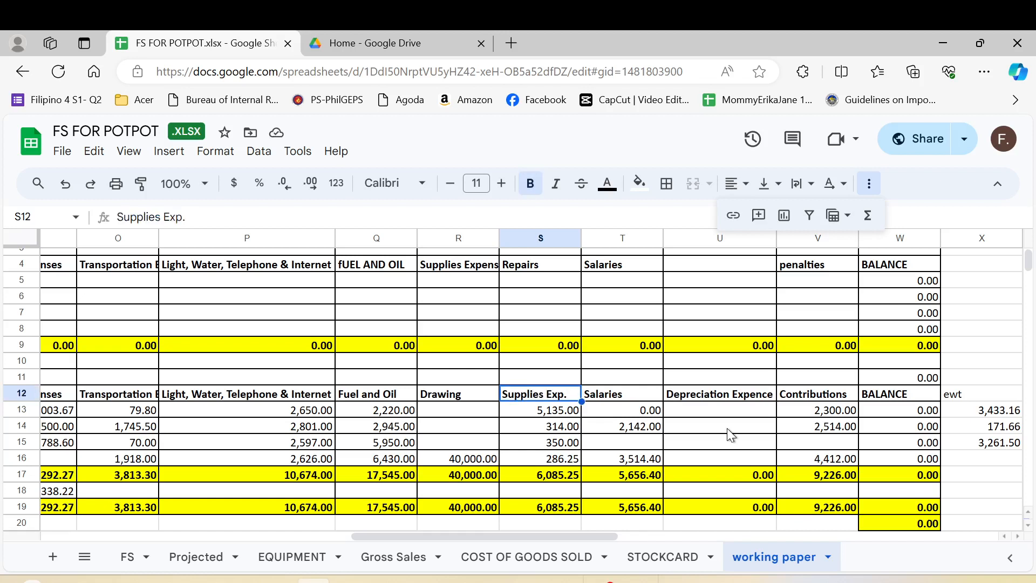
key("Right")
key("Down")
key("Down")
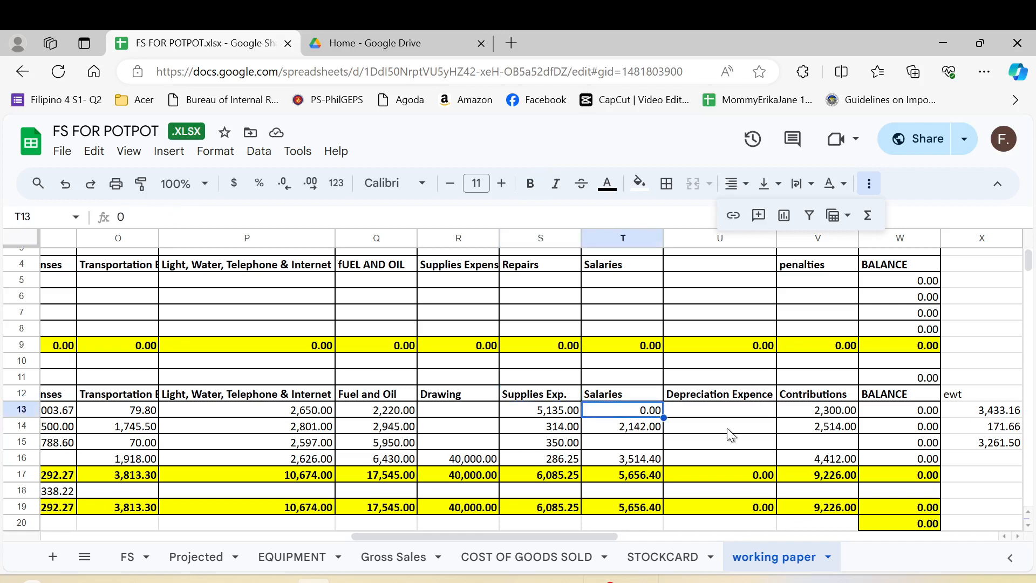
key("Down")
key("Down")
key("Down")
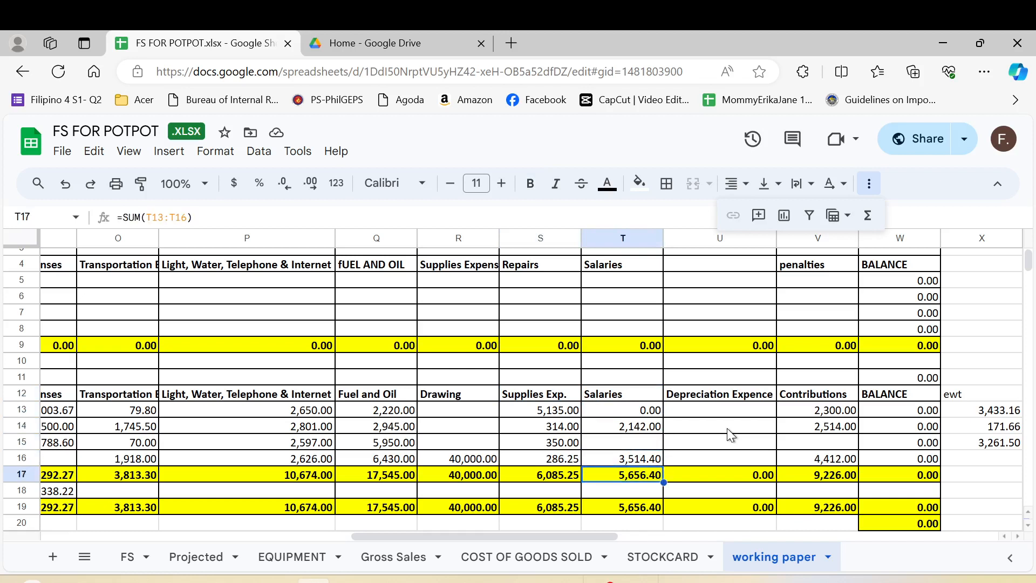
key("Up")
key("Up")
key("Up")
key("Up")
key("Up")
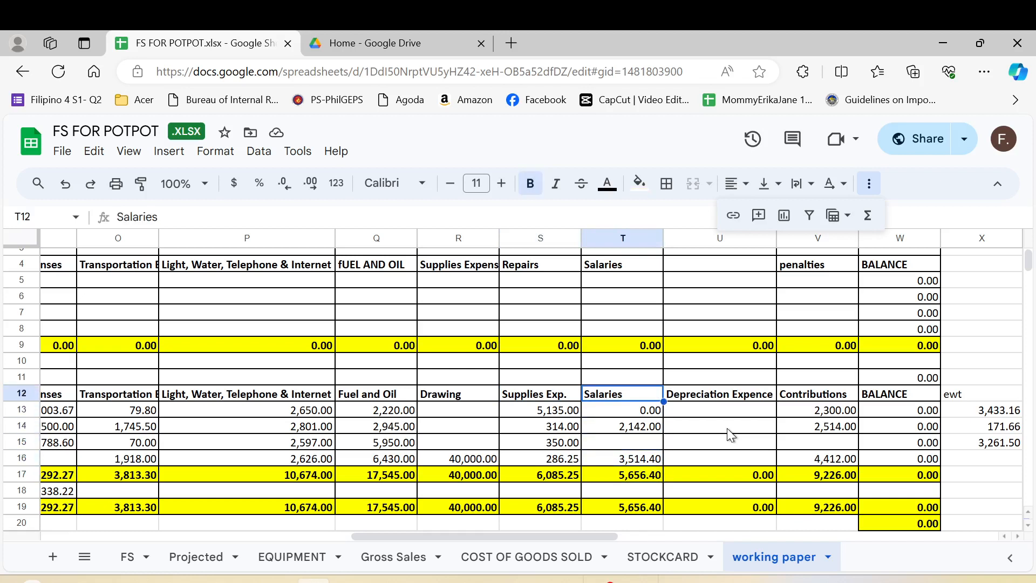
key("Up")
key("Down")
Step: Review the Drawing entry in R16 and trace it up the column to its heading in row 12
left_click(464, 464)
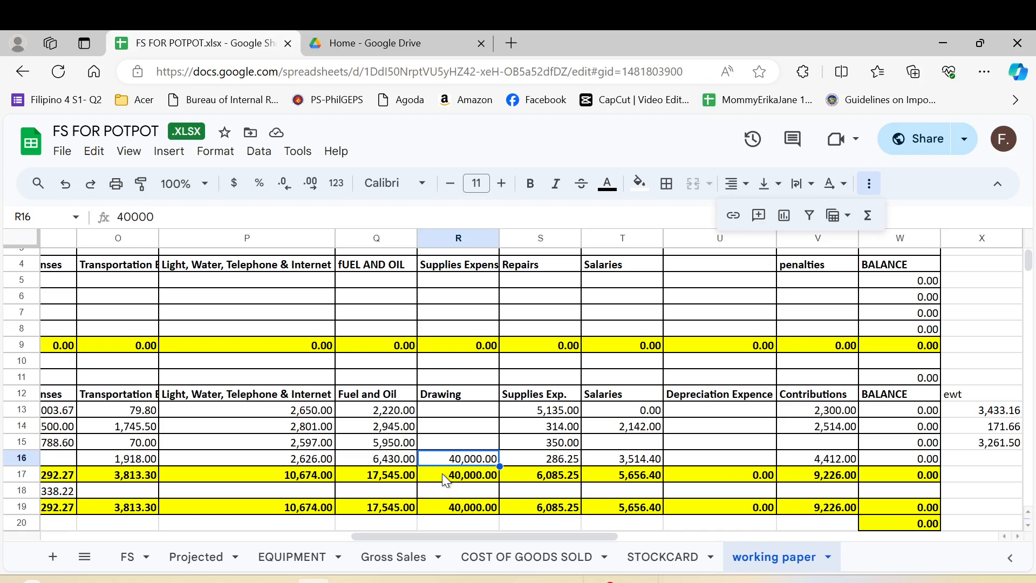
key("Up")
key("Up")
key("Up")
key("Up")
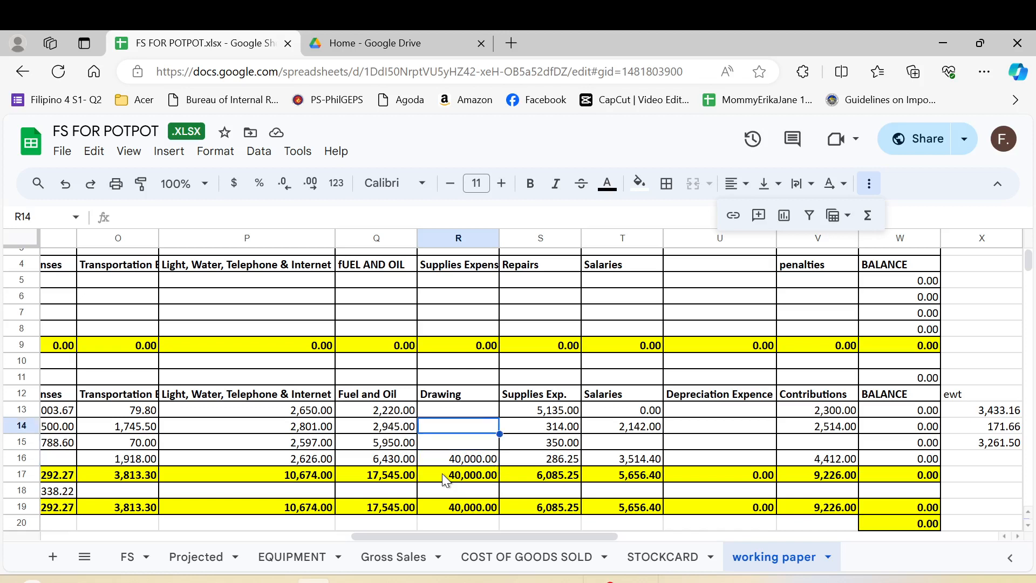
Step: Review the Depreciation and Contributions headings in row 12, then January's Contributions amount in V13
key("Right")
key("Right")
key("Right")
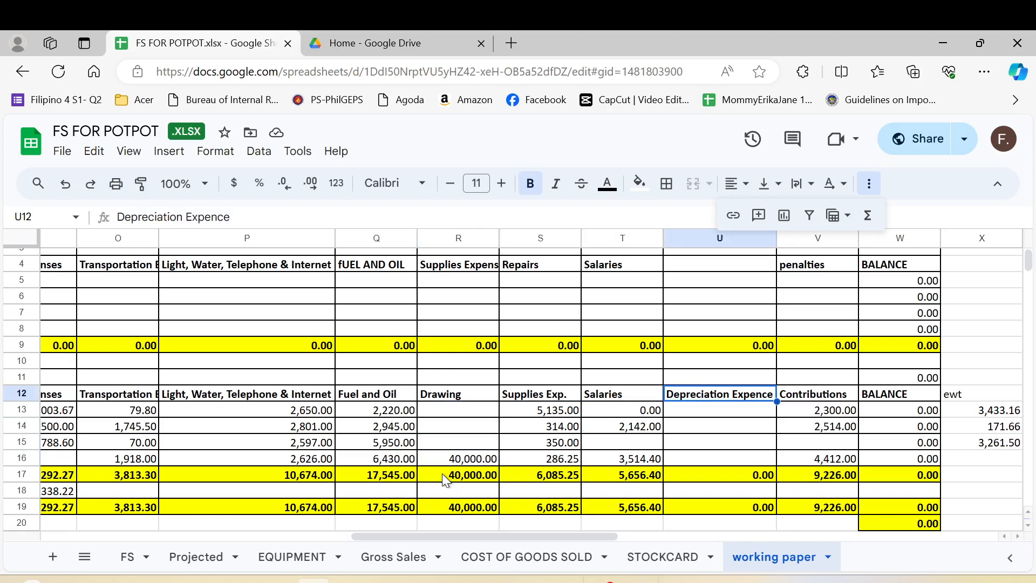
key("Right")
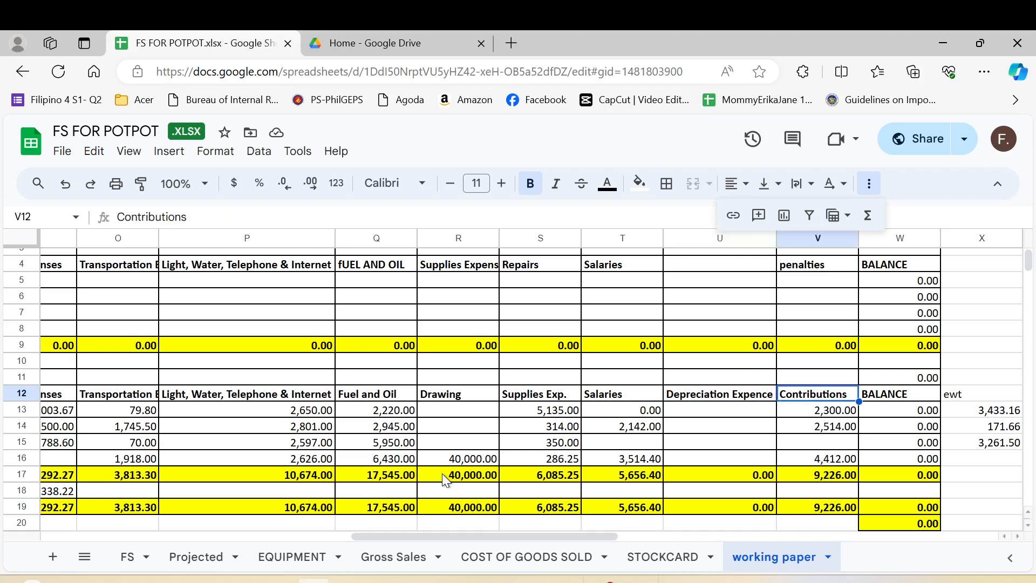
key("Down")
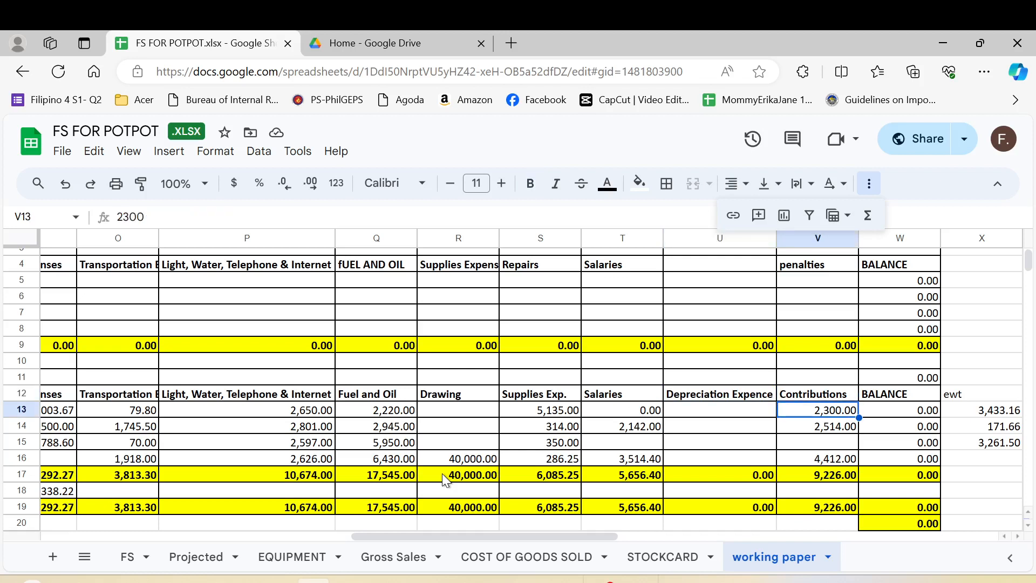
key("Page_Down")
key("Up")
key("Up")
key("Up")
key("Up")
key("Up")
key("Up")
key("Up")
key("Up")
key("Up")
key("Up")
key("Up")
key("Up")
key("Up")
key("Up")
key("Up")
key("Up")
key("Up")
key("Up")
key("Up")
key("Up")
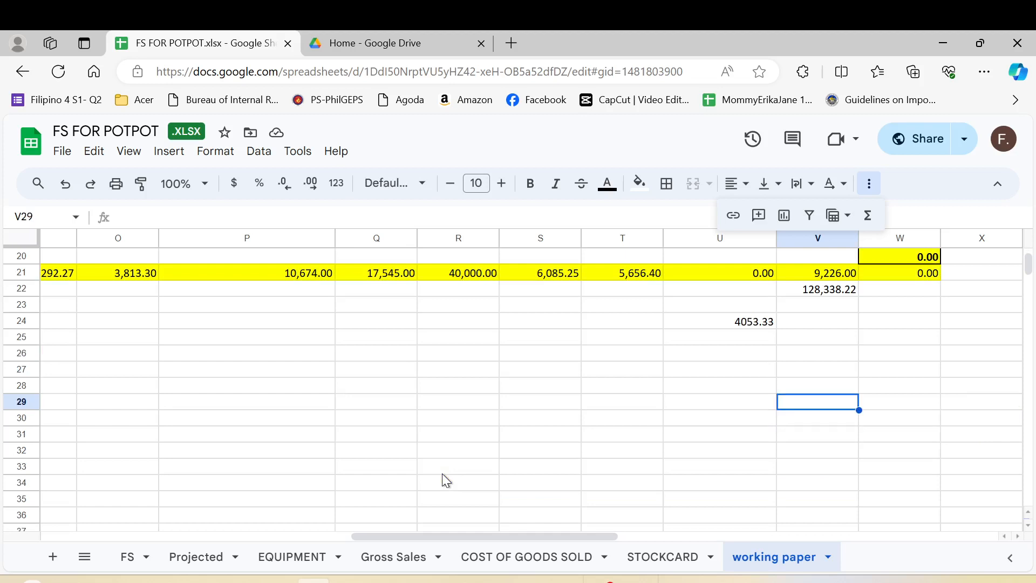
key("Down")
key("Down")
key("Down")
key("Down")
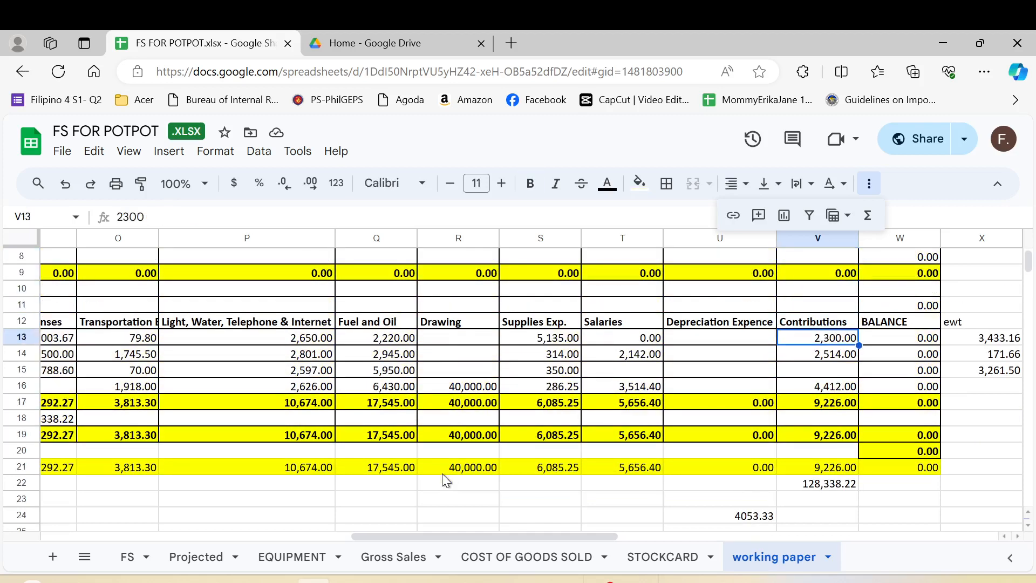
Step: Center the BALANCE heading in W12 horizontally
key("Right")
key("Up")
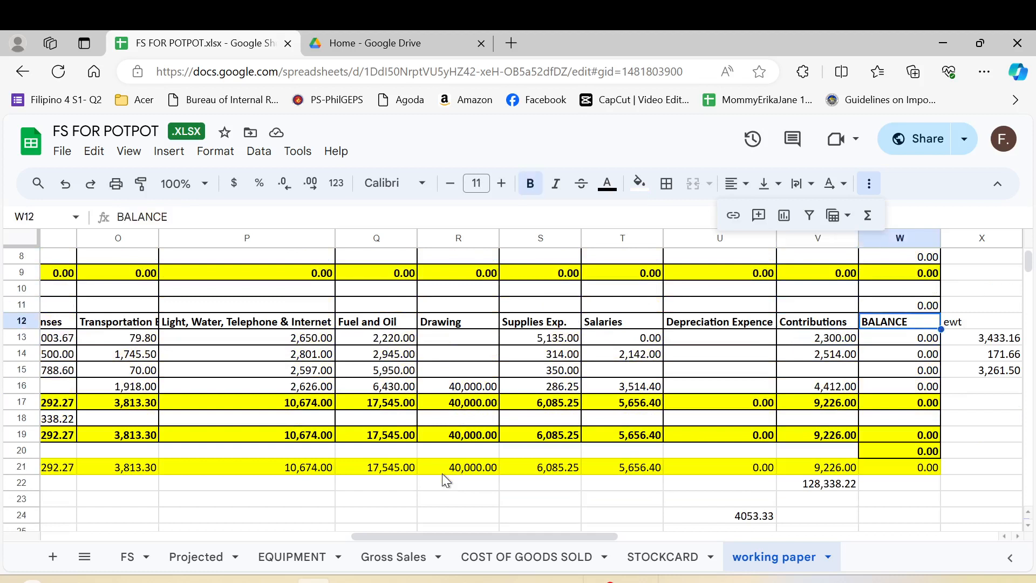
left_click(743, 194)
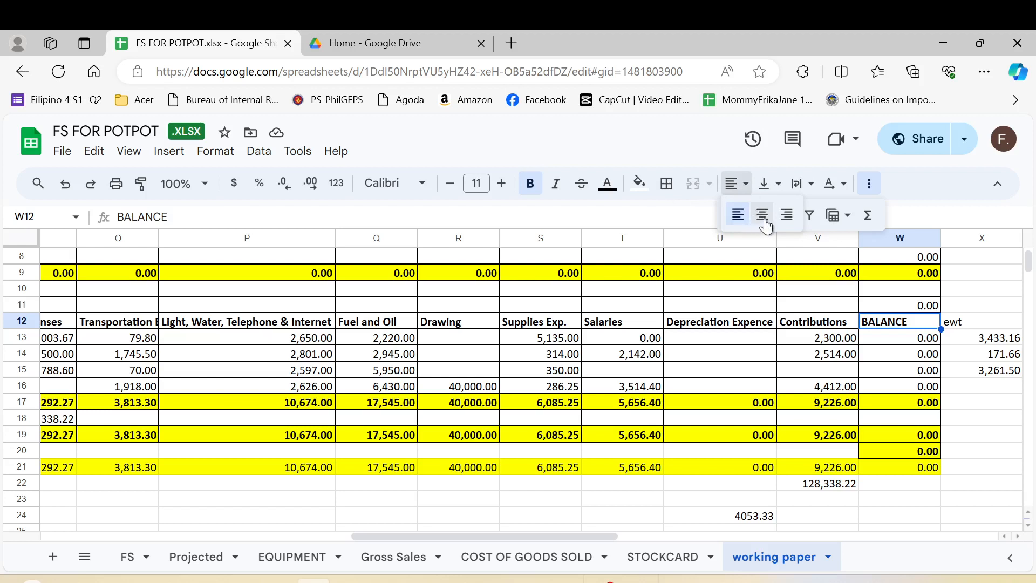
left_click(761, 216)
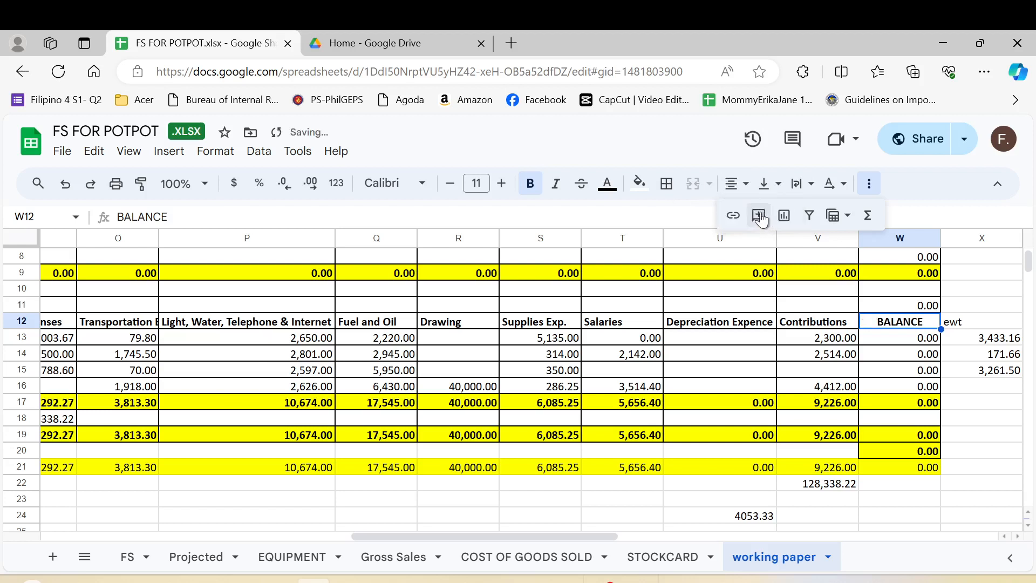
Step: Center the Salaries heading in T12 horizontally
left_click(493, 338)
left_click(633, 341)
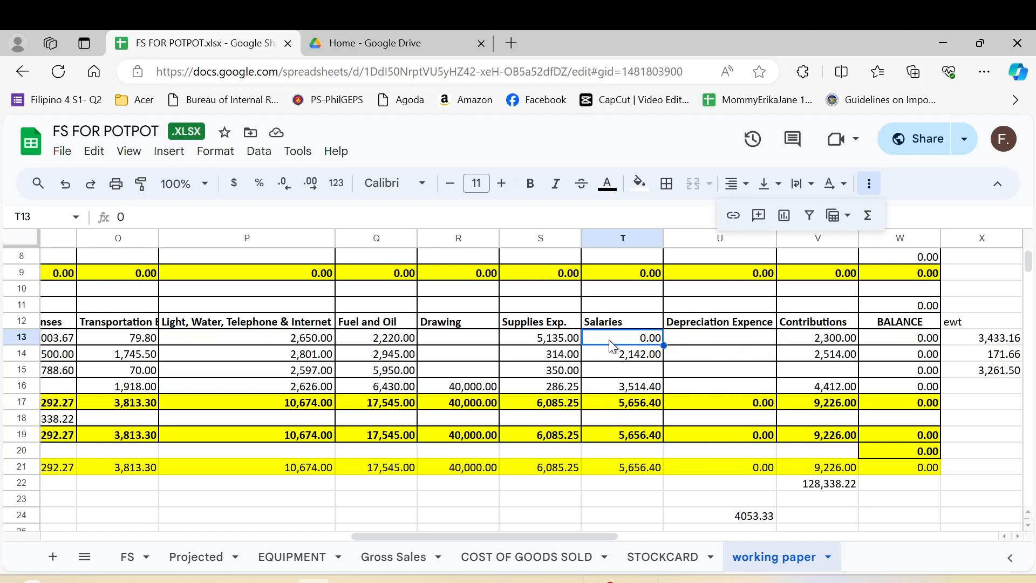
left_click(608, 325)
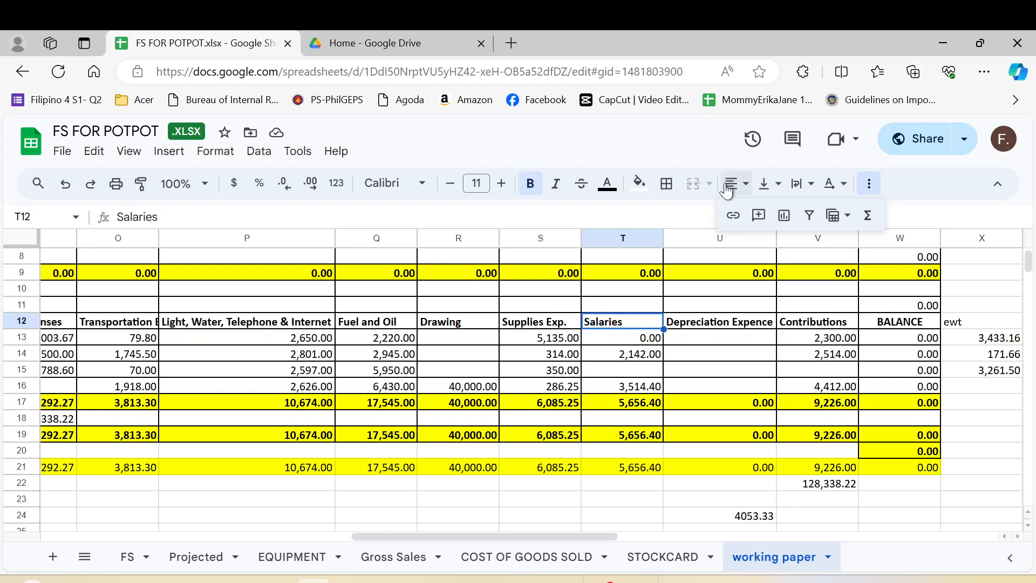
left_click(747, 189)
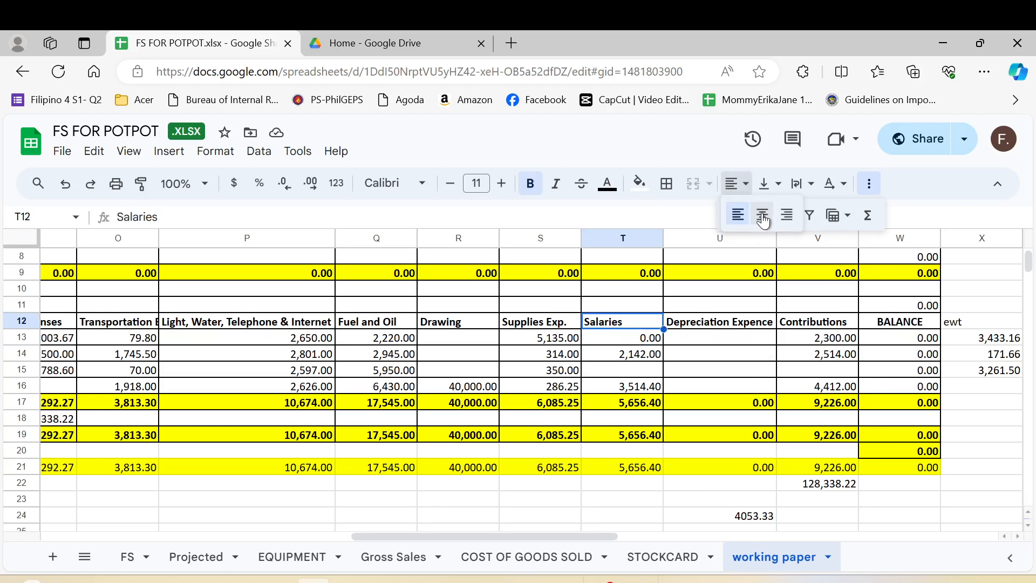
left_click(766, 215)
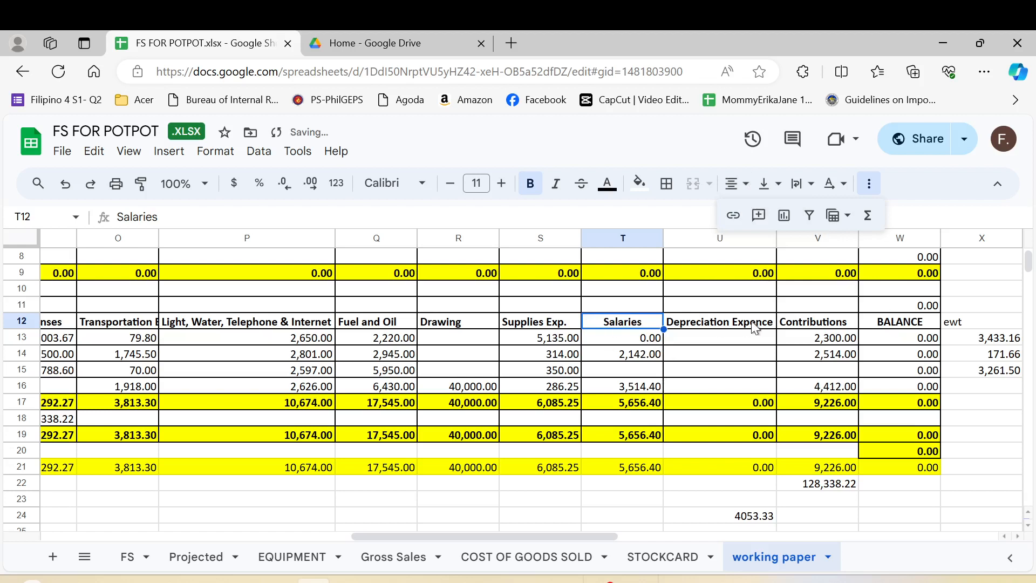
Step: Review January's Salaries amount in T13, then the Contributions heading in V12 and January's amount beneath it
left_click(625, 341)
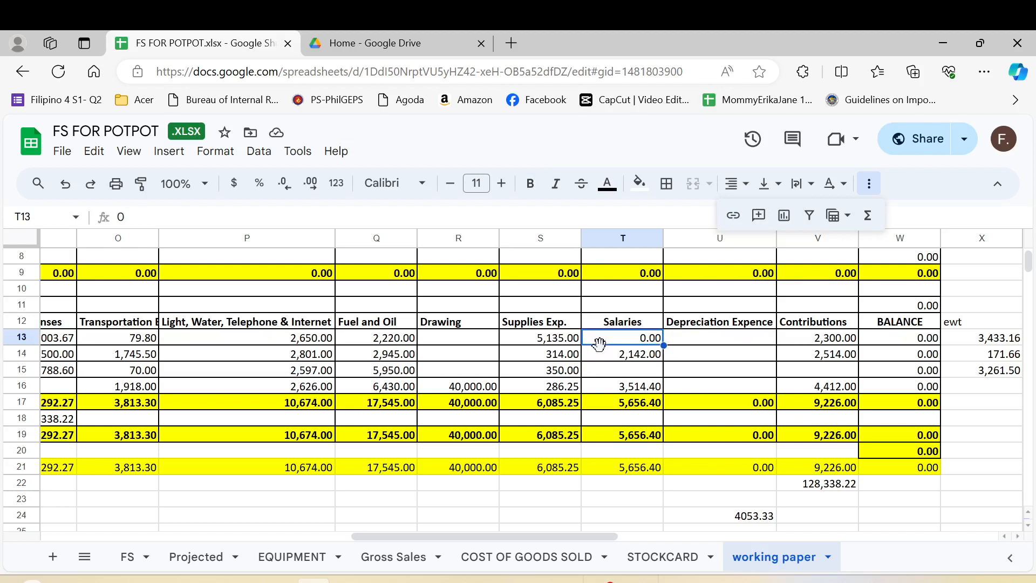
left_click(840, 324)
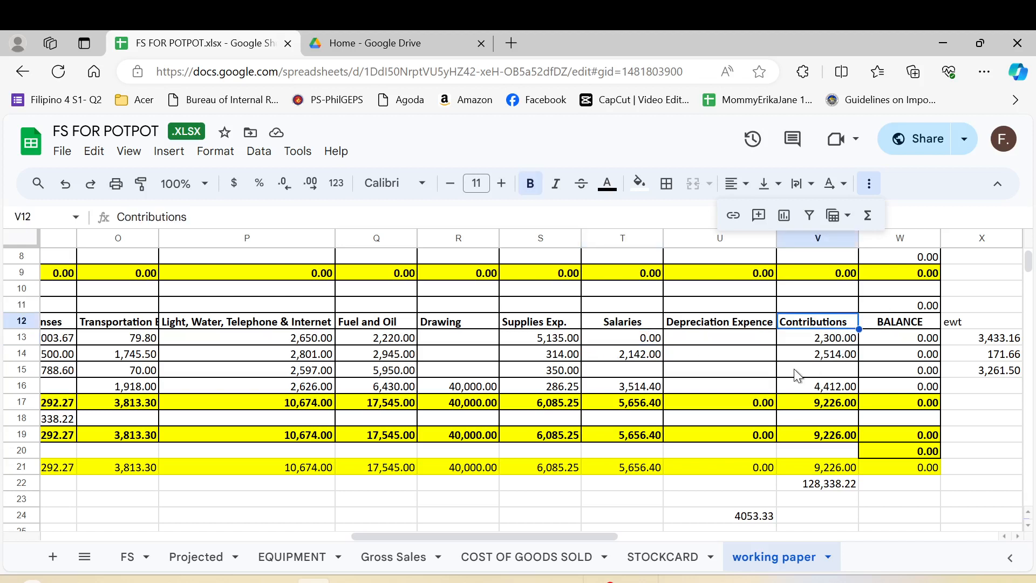
key("Down")
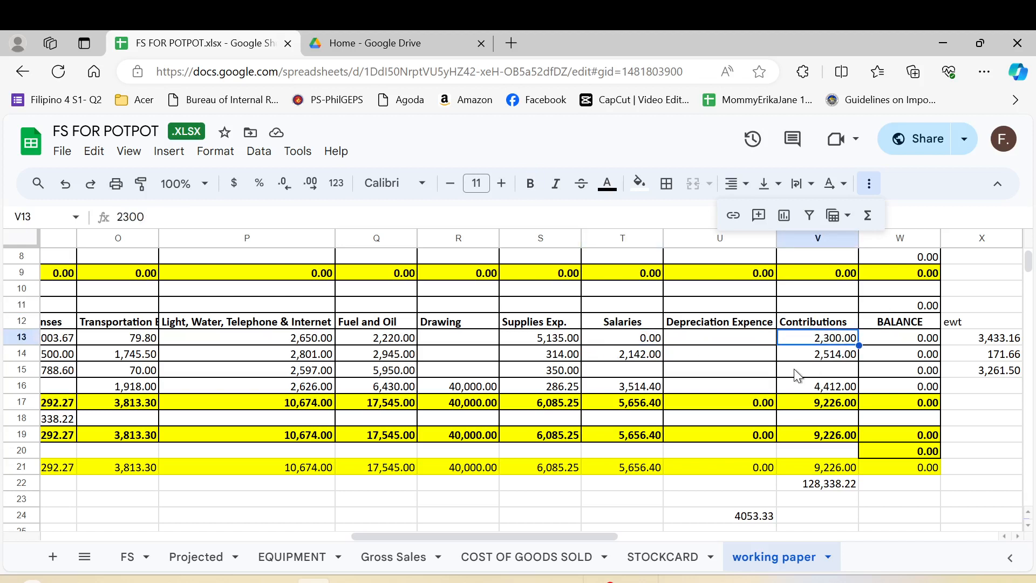
key("Right")
key("Down")
Step: Follow February's disbursements row from the BALANCE column back across the accounts to the month label in A14
key("Left")
key("Left")
key("Left")
key("Left")
key("Left")
key("Left")
key("Left")
key("Left")
key("Left")
key("Left")
key("Left")
key("Left")
key("Left")
key("Left")
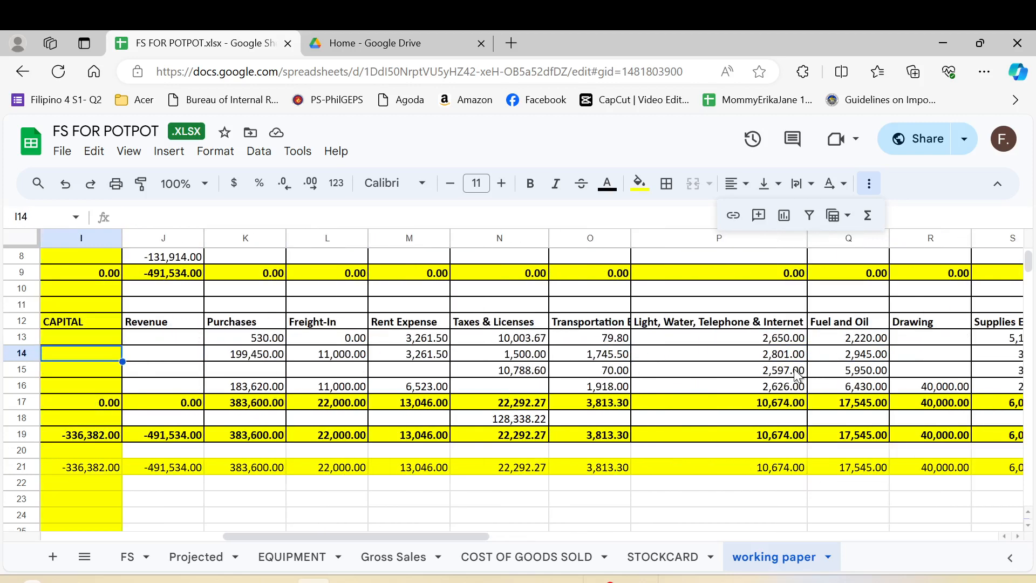
key("Left")
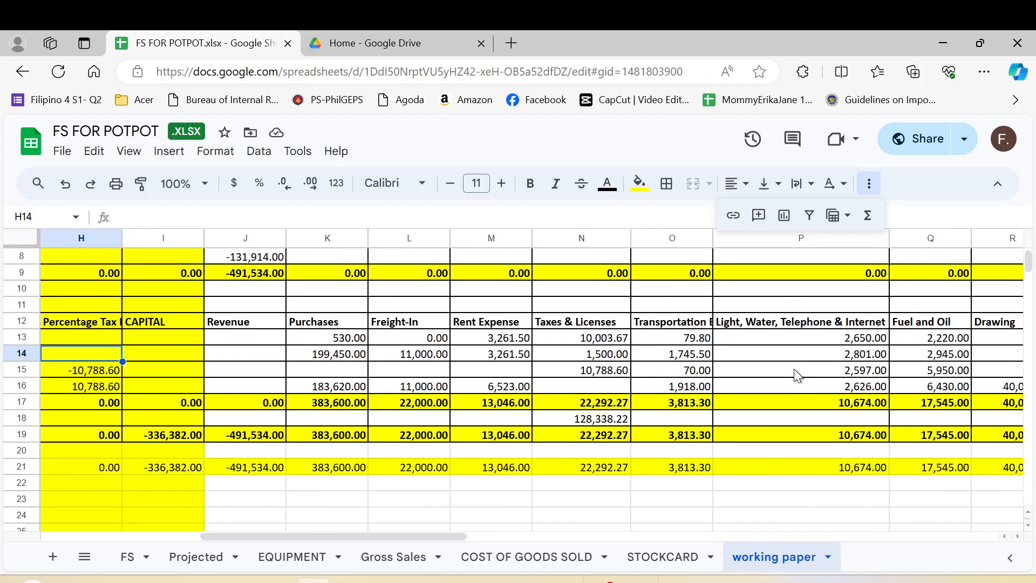
key("Left")
key("Left")
key("Left")
key("Left")
key("Left")
key("Left")
key("Left")
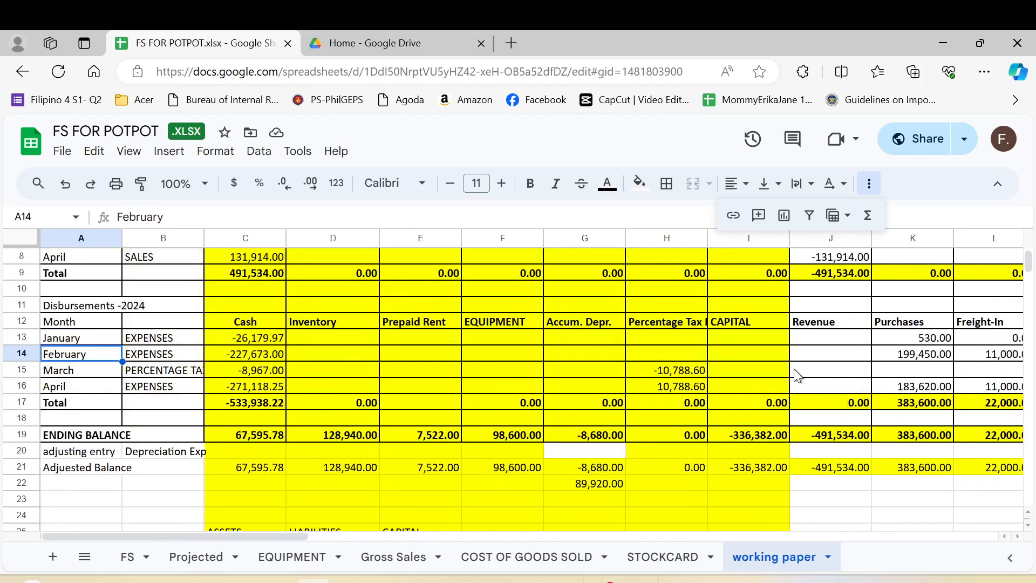
Step: Review February's expense label and Cash disbursement, then the Cash entries down to April in C16
key("Right")
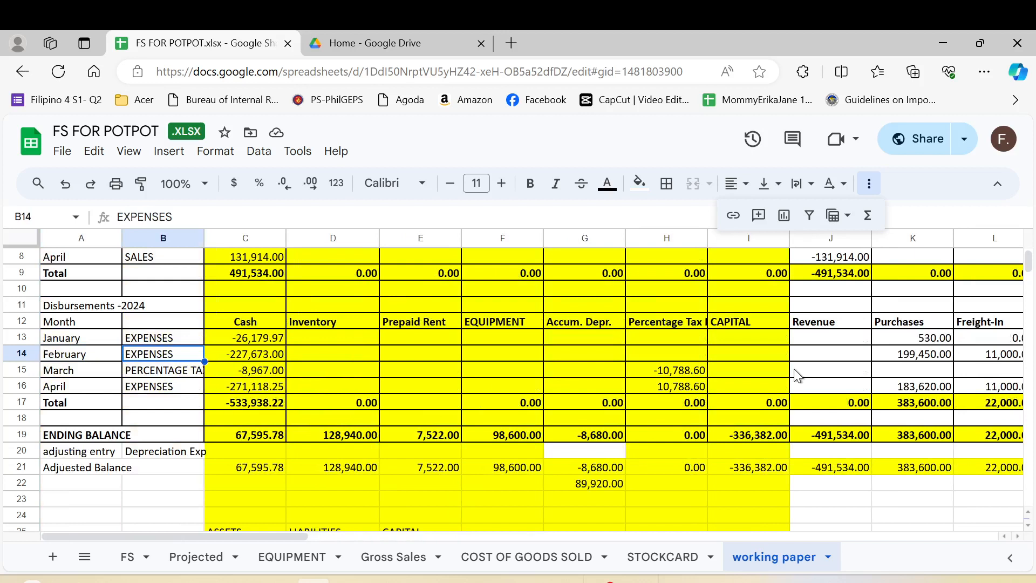
key("Right")
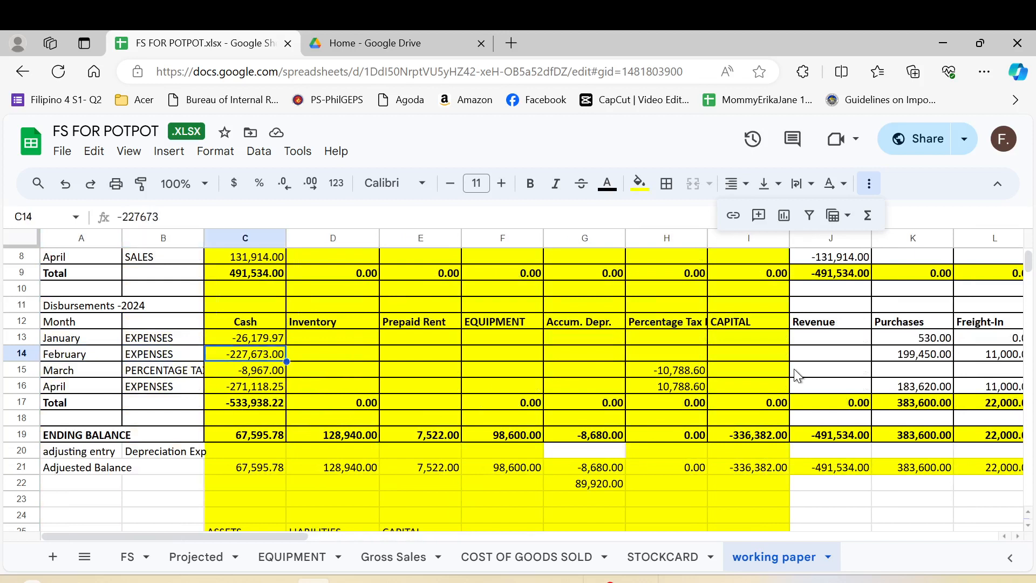
key("Down")
key("Down")
key("Down")
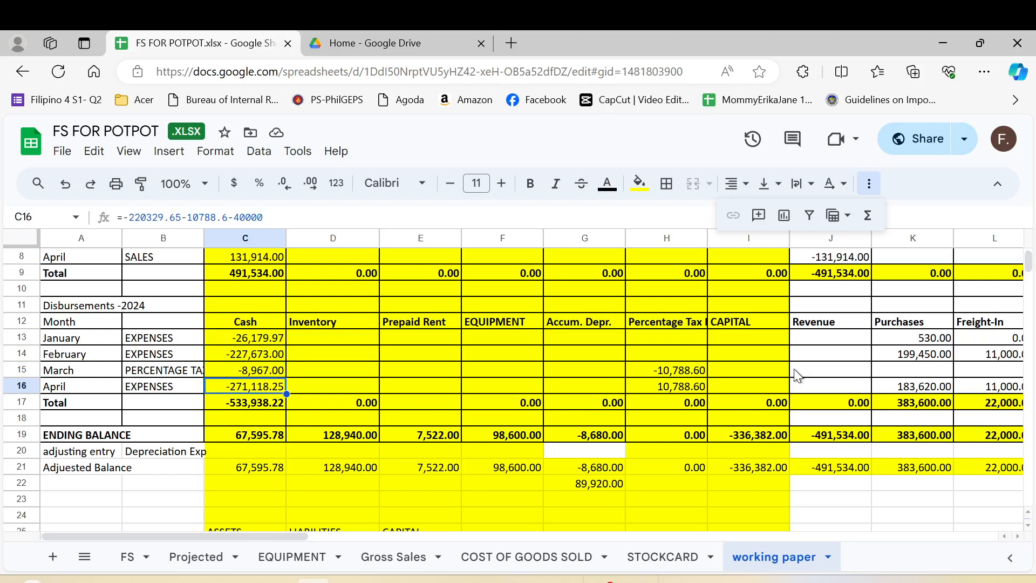
Step: Review the disbursement totals in row 17 across the accounts up to Purchases in K17
key("Right")
key("Right")
key("Right")
key("Right")
key("Right")
key("Right")
key("Right")
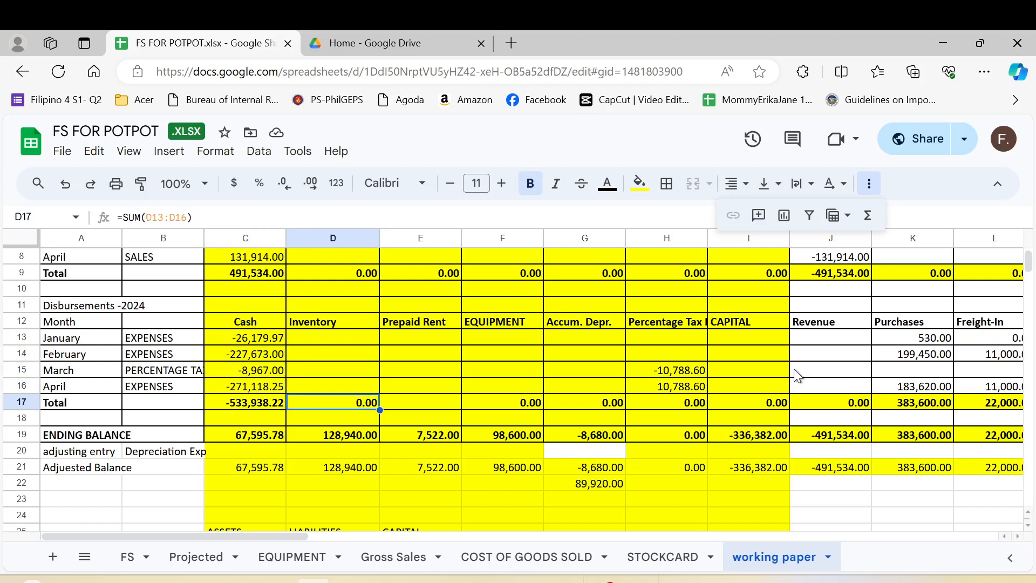
key("Right")
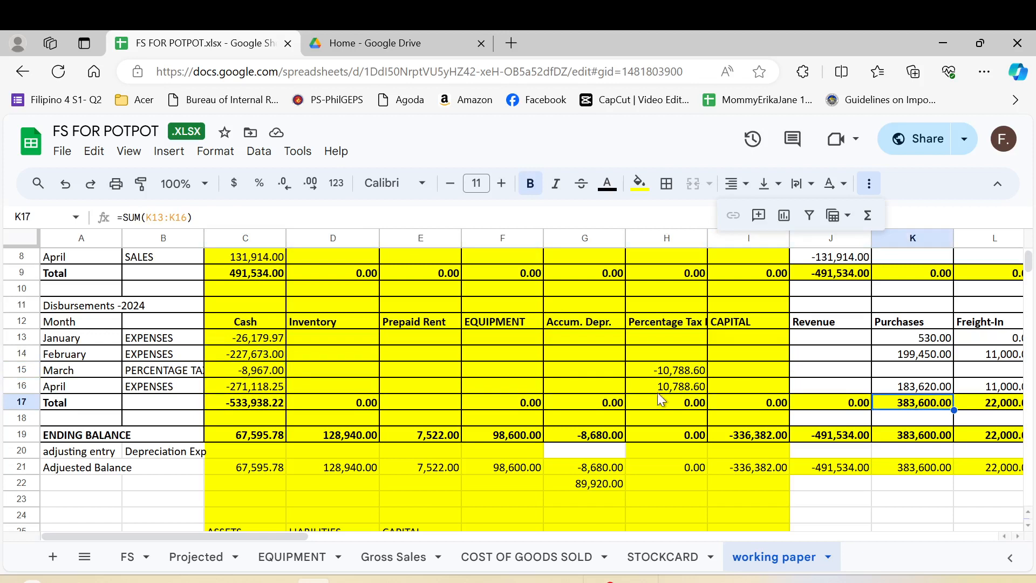
Step: Trace March's percentage tax entry in H15 to Taxes & Licenses in N15 and to April's entry in H16
left_click(663, 372)
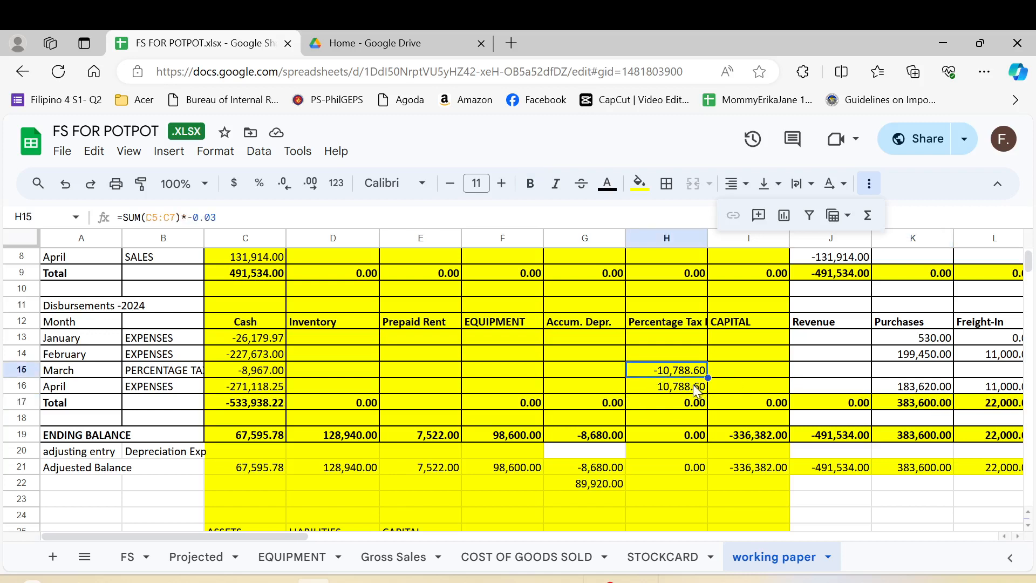
key("Down")
key("Right")
key("Right")
key("Right")
key("Right")
key("Right")
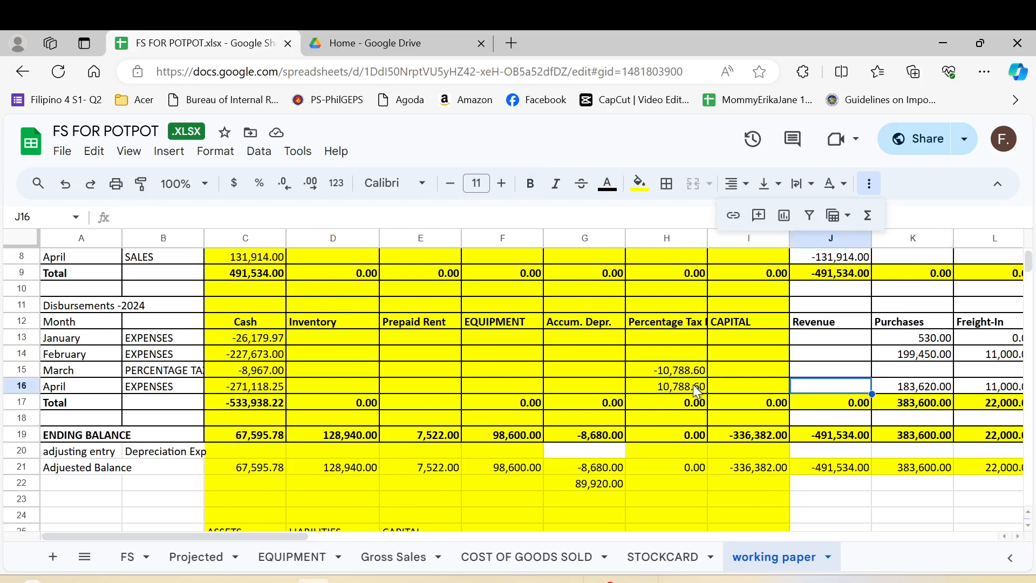
key("Right")
key("Right")
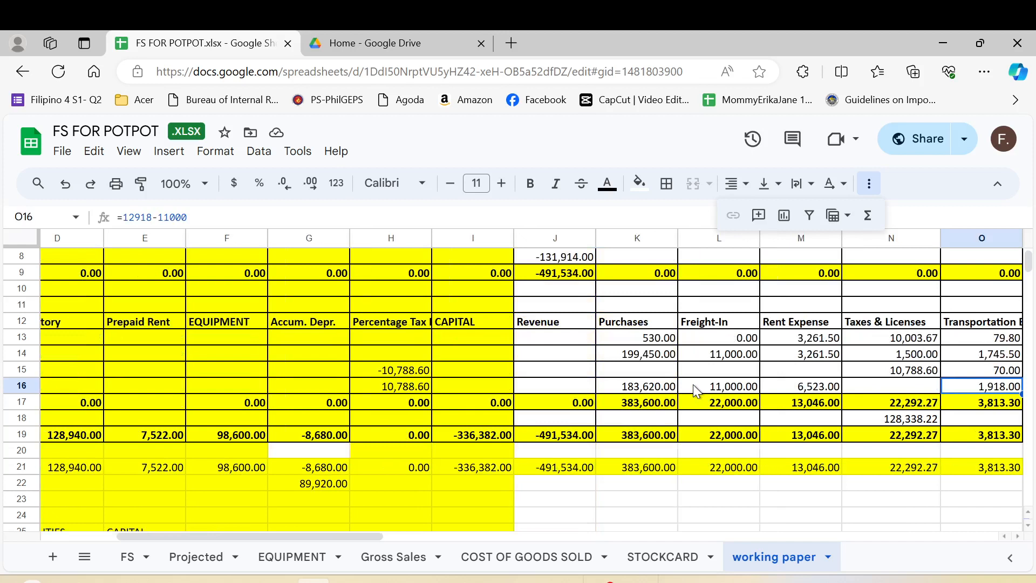
key("Up")
key("Left")
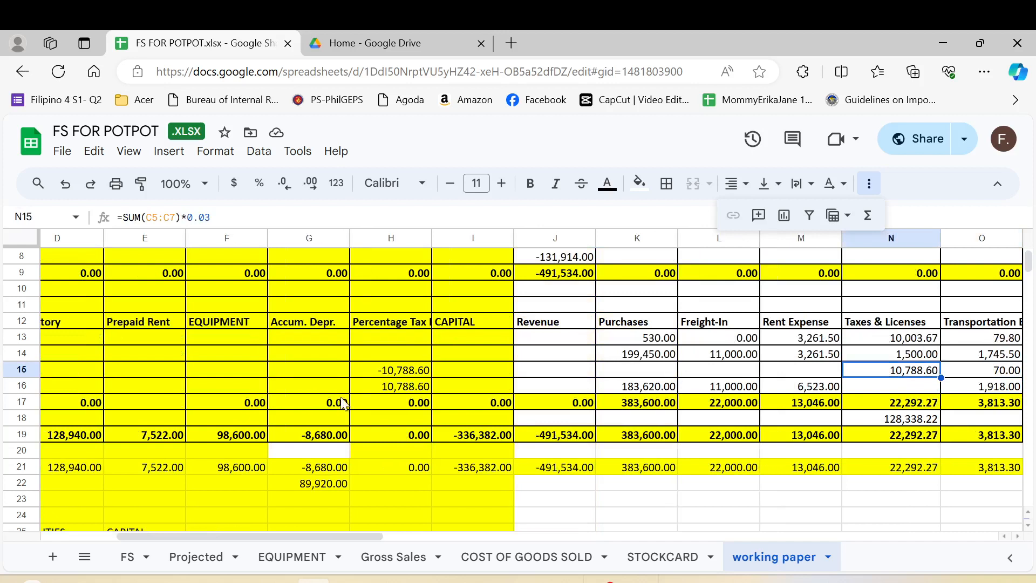
left_click(374, 387)
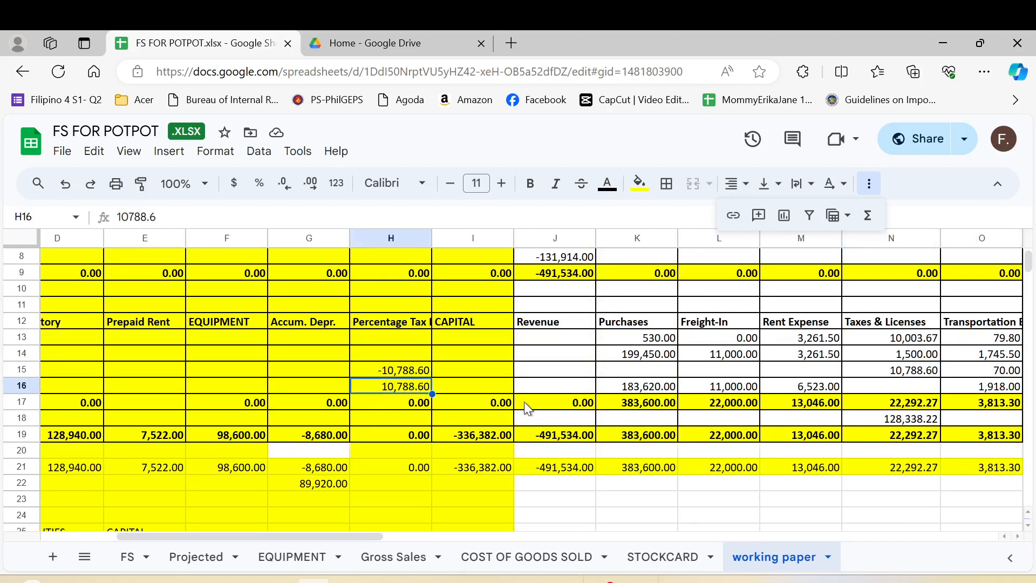
Step: Review February's Purchases in K14 and the Freight-In total in L17, following the totals row back to its label in A17
left_click(626, 356)
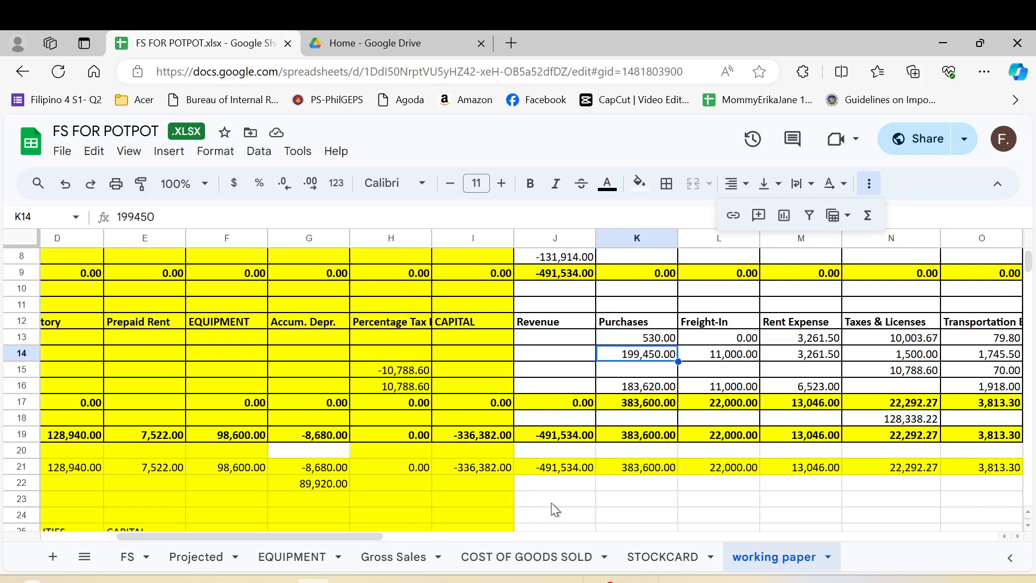
left_click(729, 406)
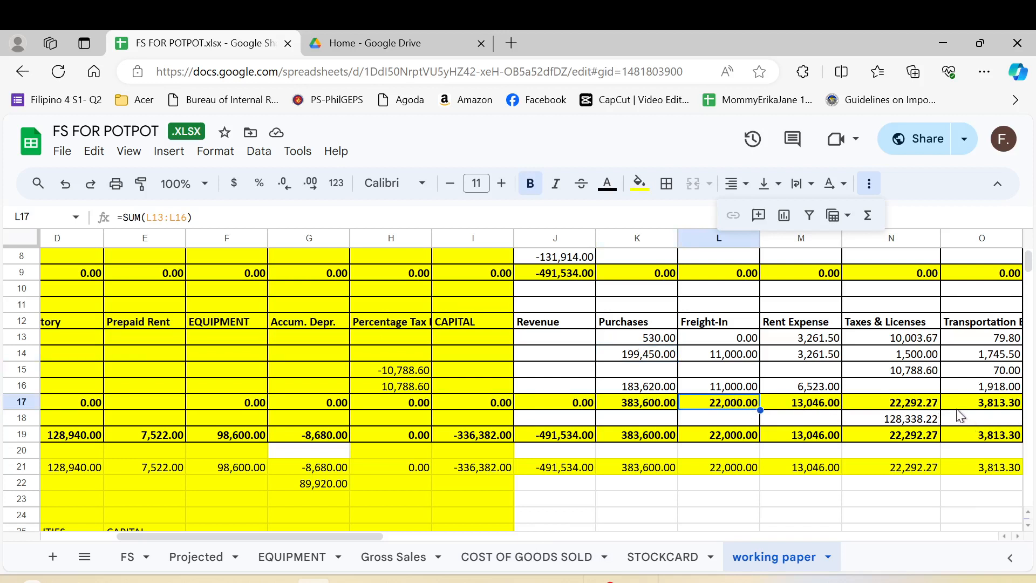
key("Left")
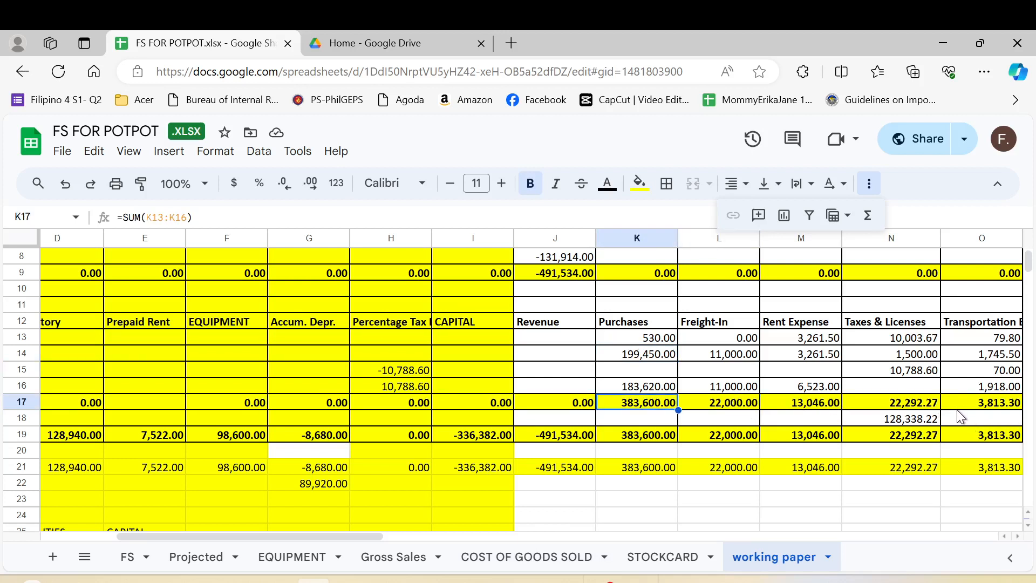
key("Left")
key("Left")
key("Left")
key("Left")
key("Left")
key("Left")
key("Left")
key("Left")
key("Left")
key("Left")
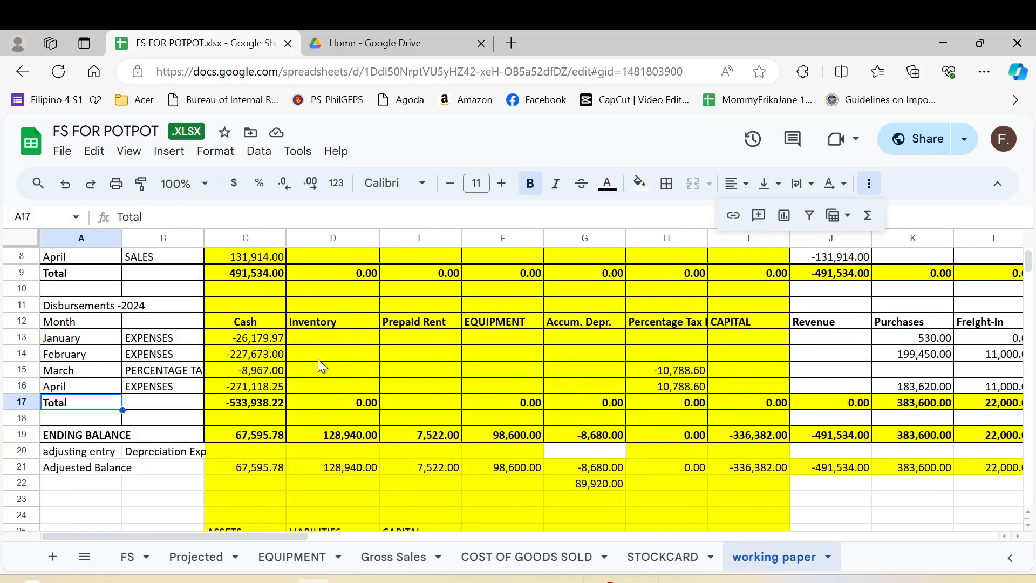
Step: Review the disbursement headings in row 12 from Cash through Freight-In and back to Month in A12
left_click(260, 326)
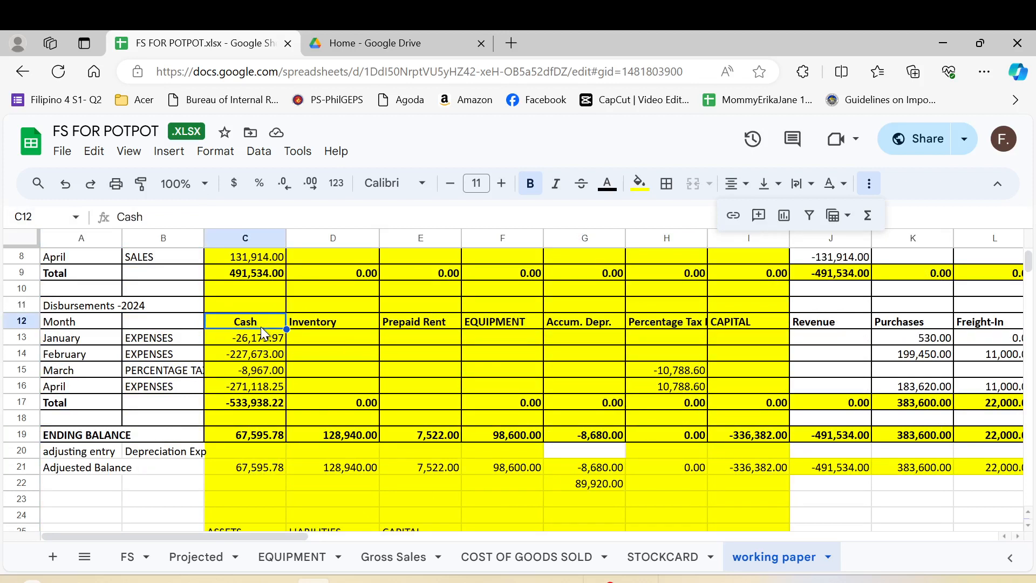
key("Right")
key("Right")
key("Right")
key("Right")
key("Right")
key("Right")
key("Right")
key("Right")
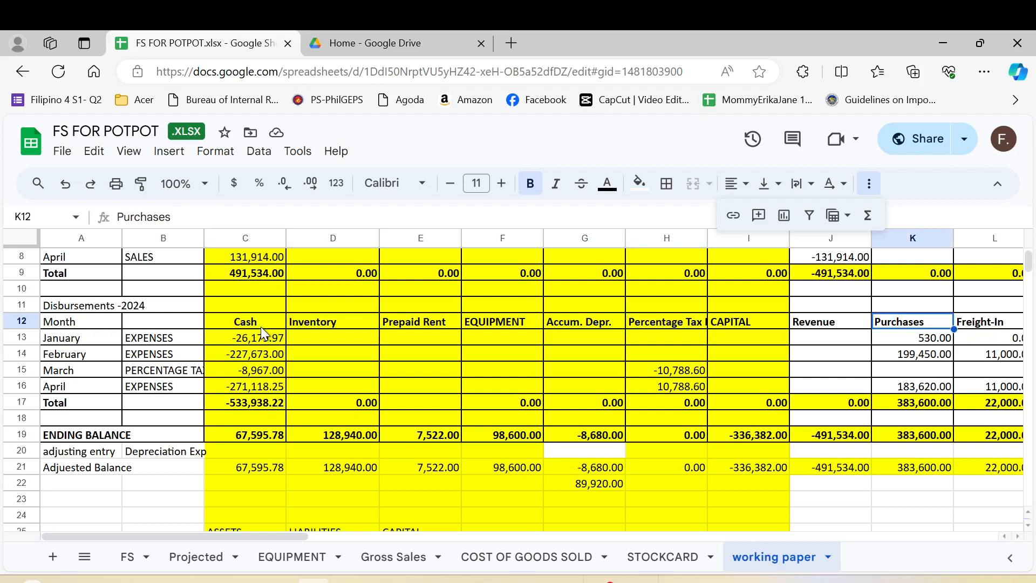
key("Right")
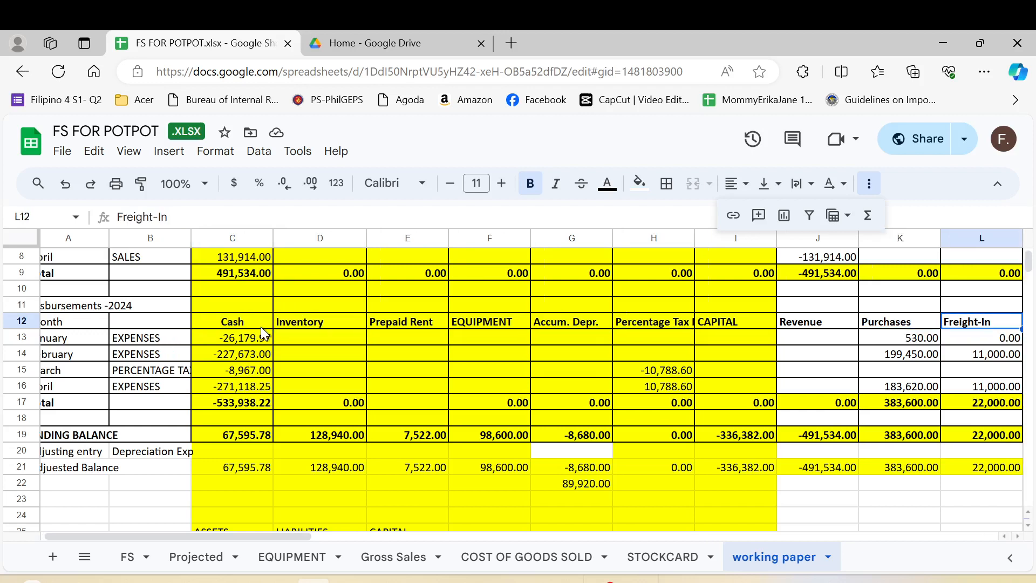
key("Left")
key("Left")
key("Left")
key("Left")
key("Left")
key("Left")
key("Left")
key("Left")
key("Left")
key("Left")
key("Left")
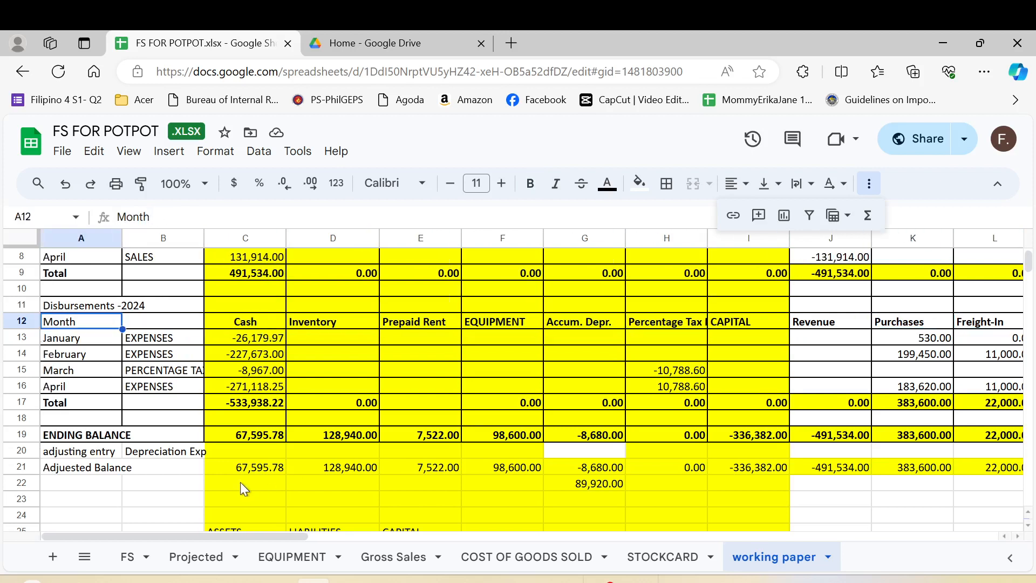
Step: Trace the ending Cash balance in C19 to the beginning balance in C2, receipts total in C9 and disbursements total in C17
left_click(255, 402)
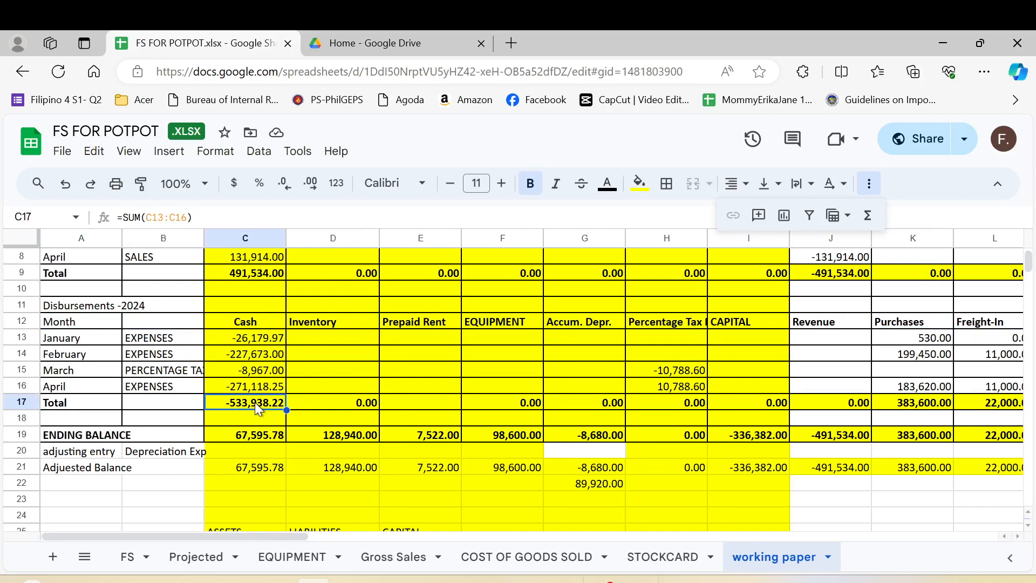
left_click(252, 440)
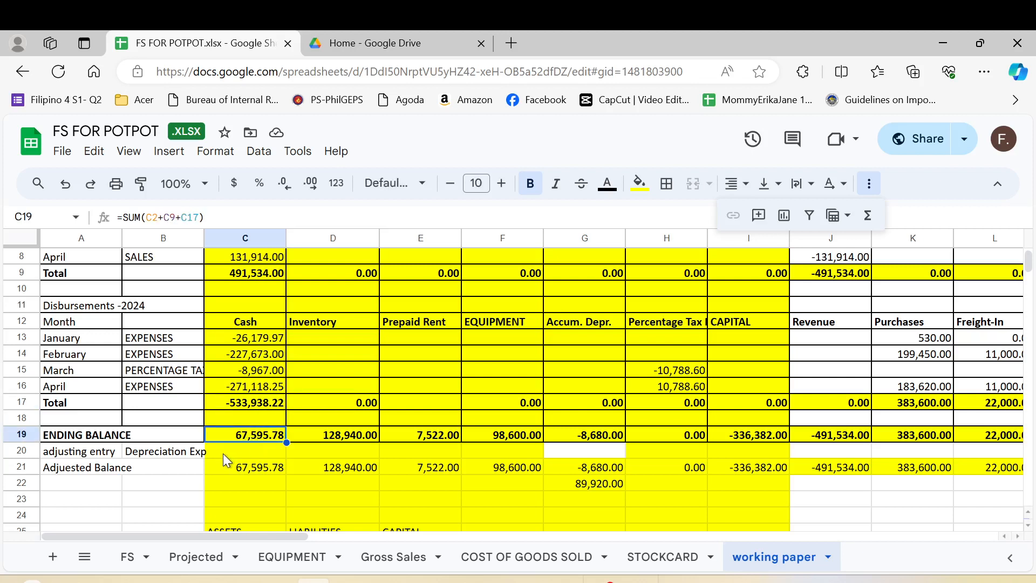
scroll(223, 460, "up", 3)
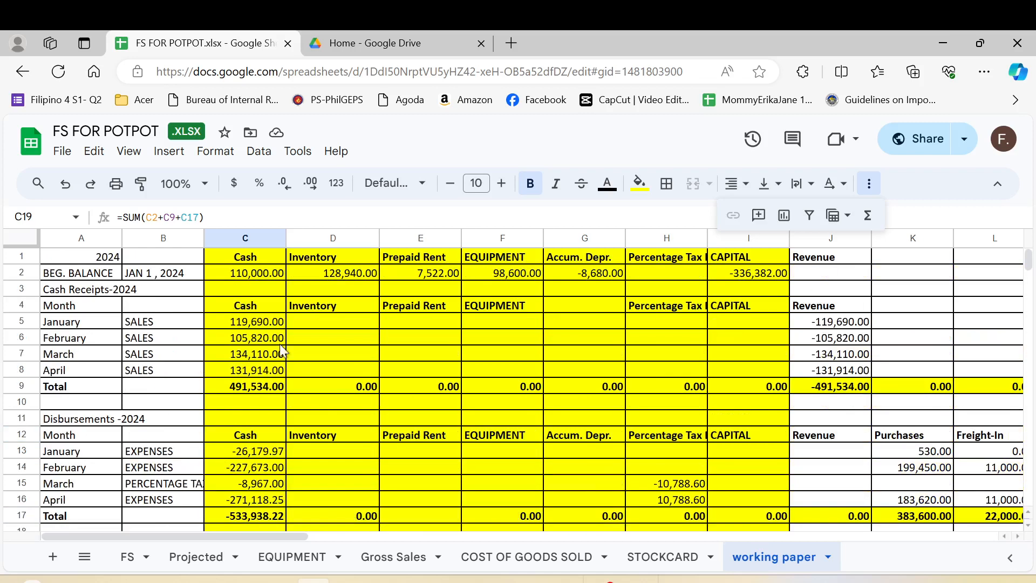
left_click(253, 274)
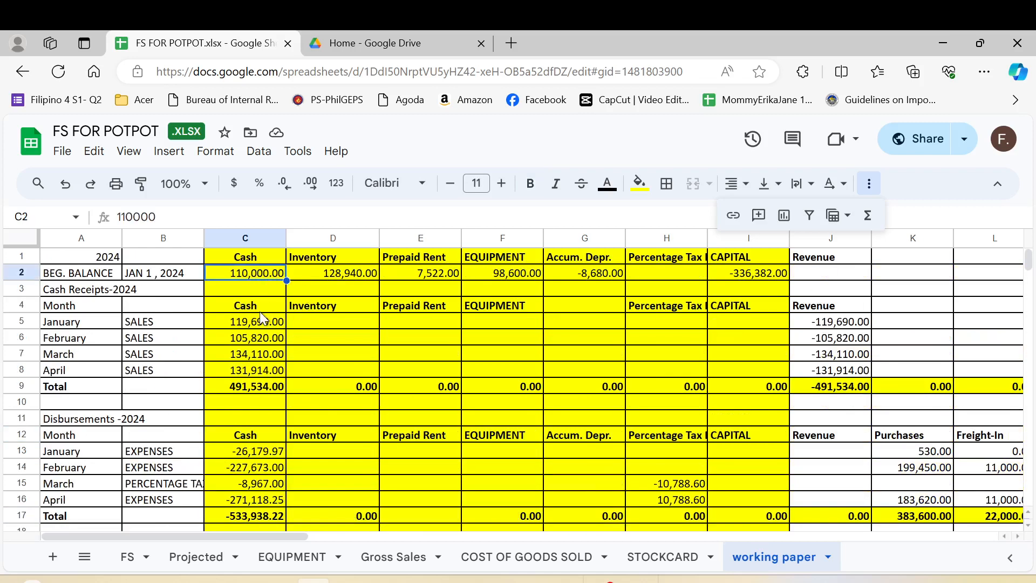
left_click(240, 388)
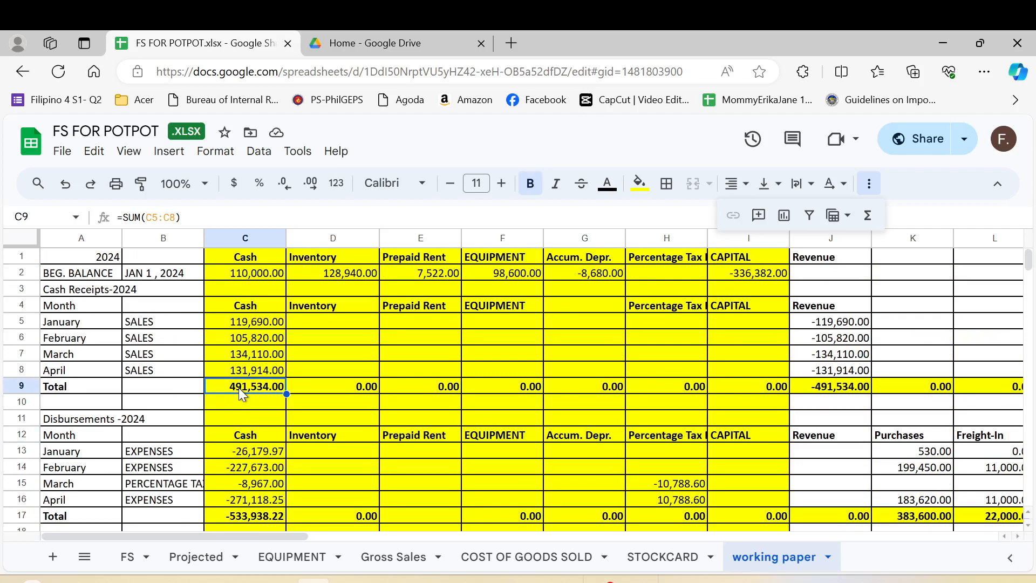
scroll(241, 394, "down", 3)
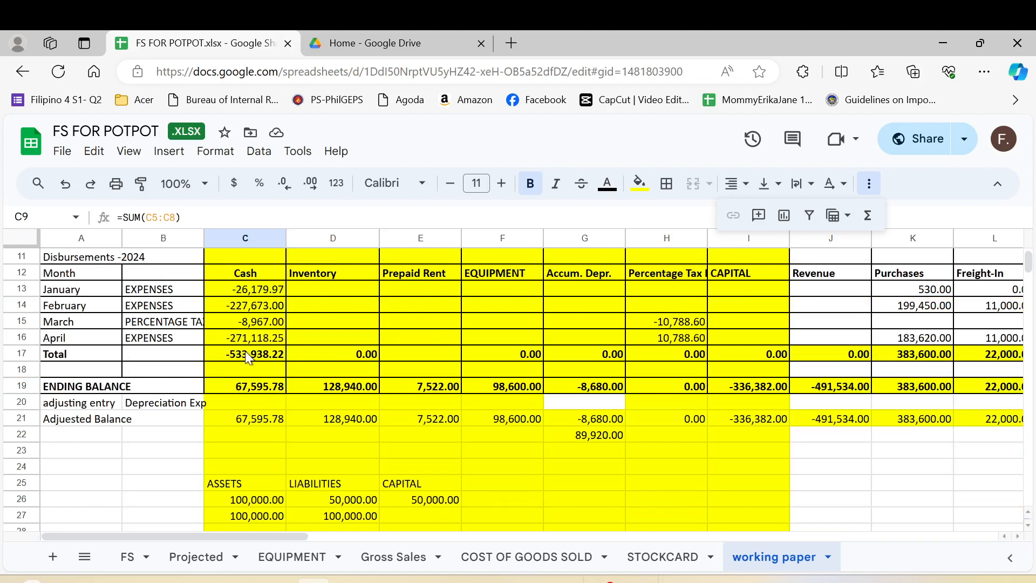
left_click(246, 359)
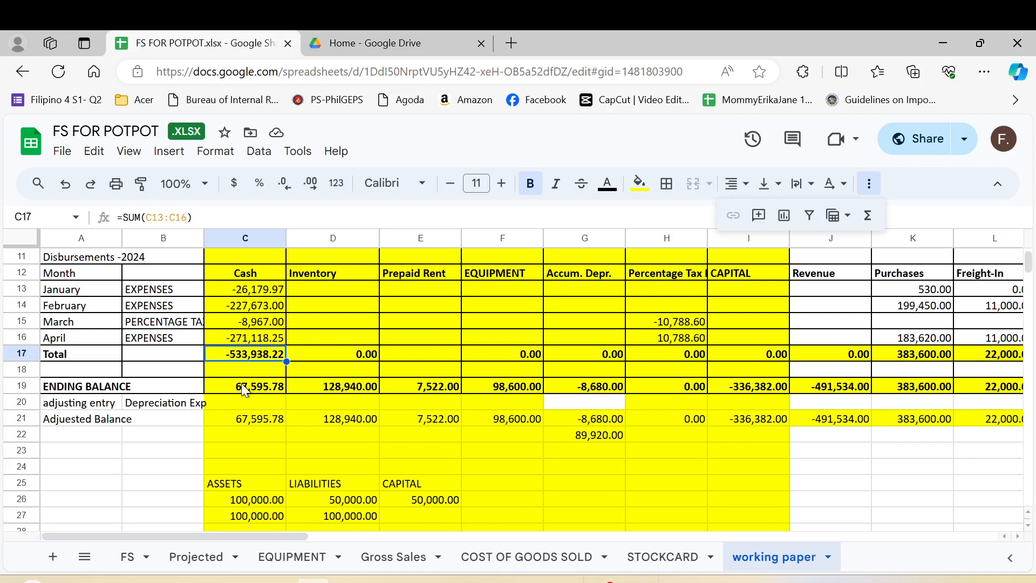
left_click(241, 383)
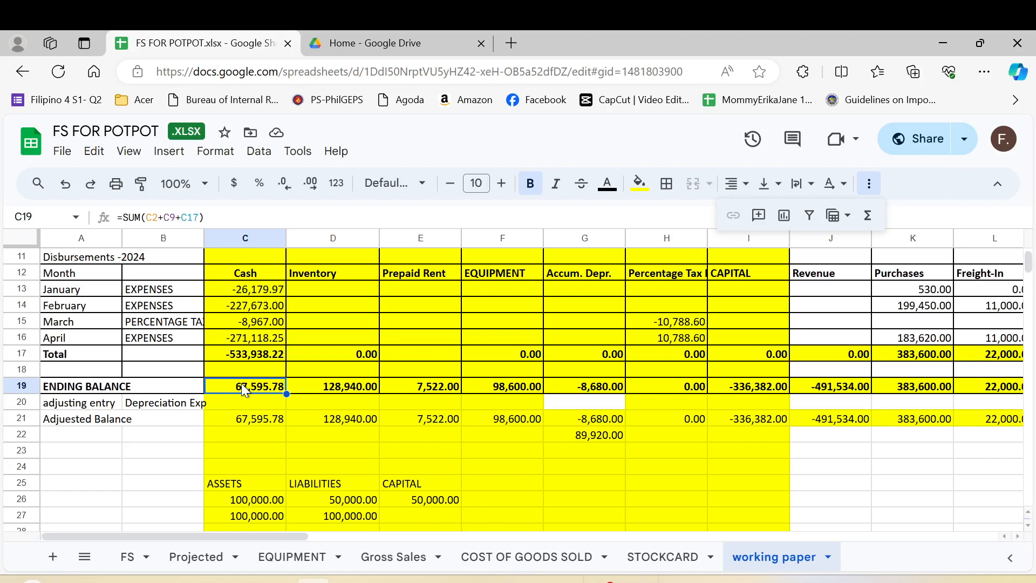
Step: Compare the adjusted Cash balance in C21 with the ending balance in C19, then examine Inventory's ending balance formula in D19
key("Down")
key("Down")
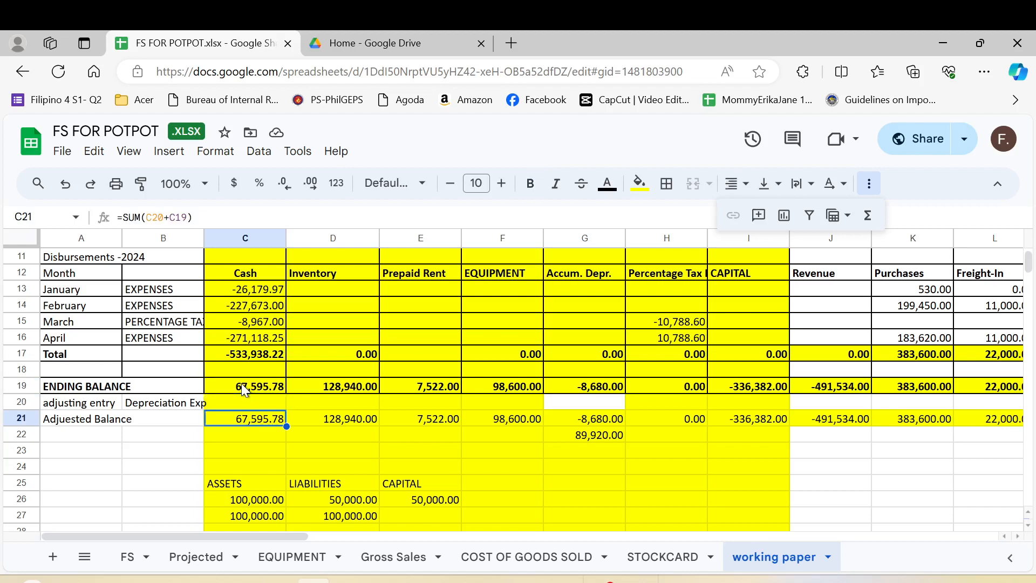
key("Up")
key("Up")
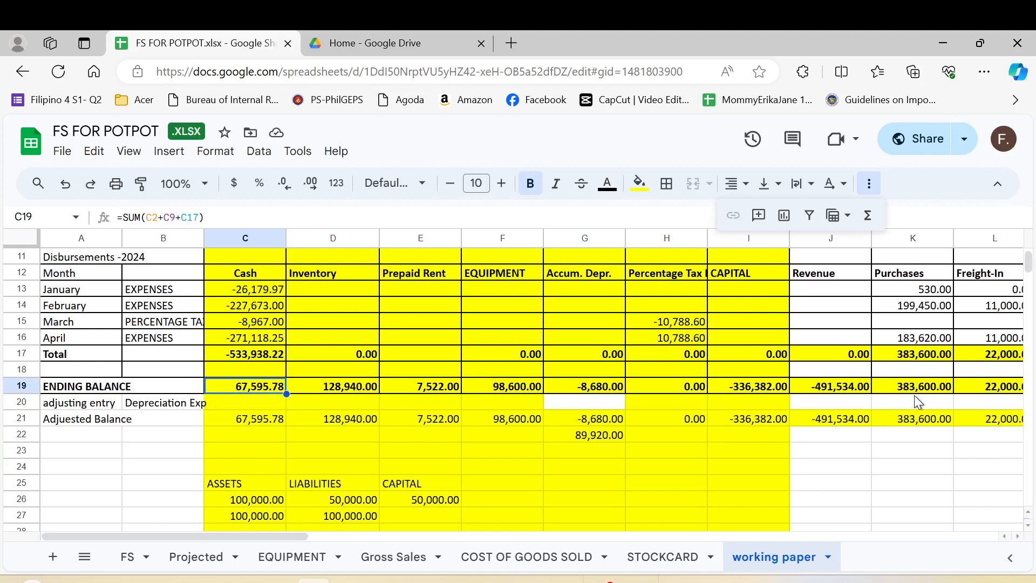
key("Right")
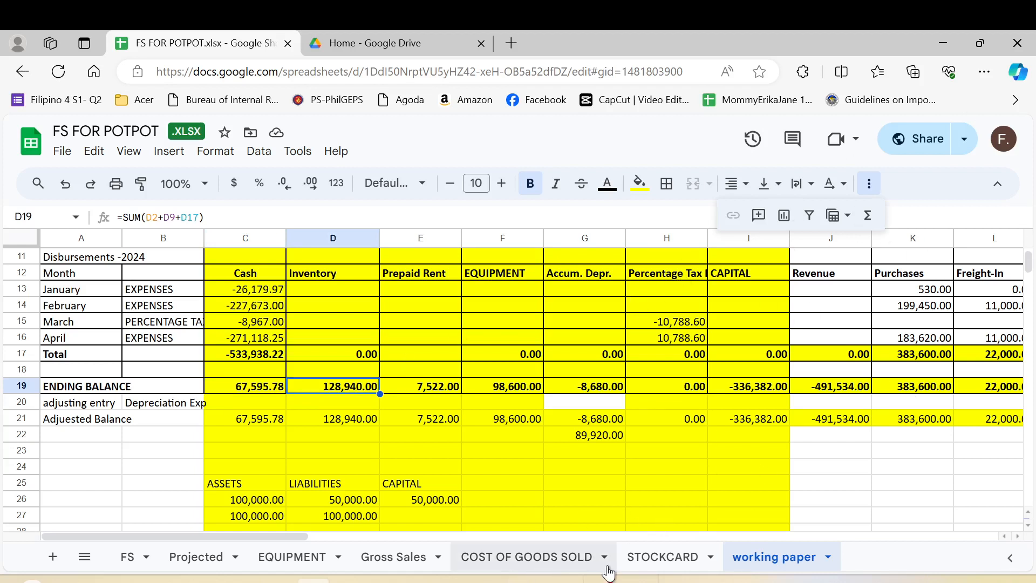
Step: Open the COST OF GOODS SOLD sheet and locate the April 30, 2024 inventory heading in A51:A52
left_click(318, 404)
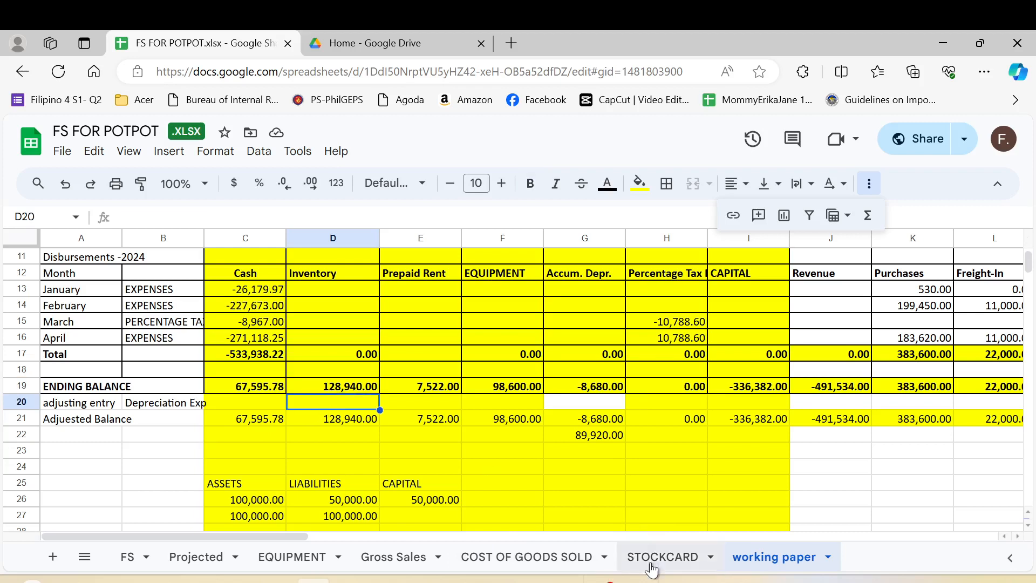
left_click(494, 558)
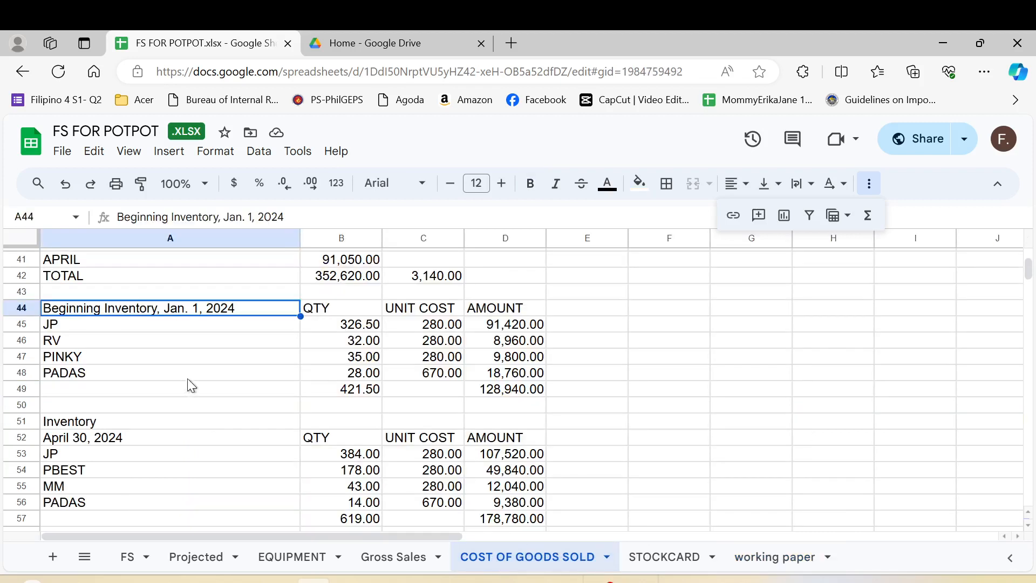
left_click(91, 423)
left_click(76, 441)
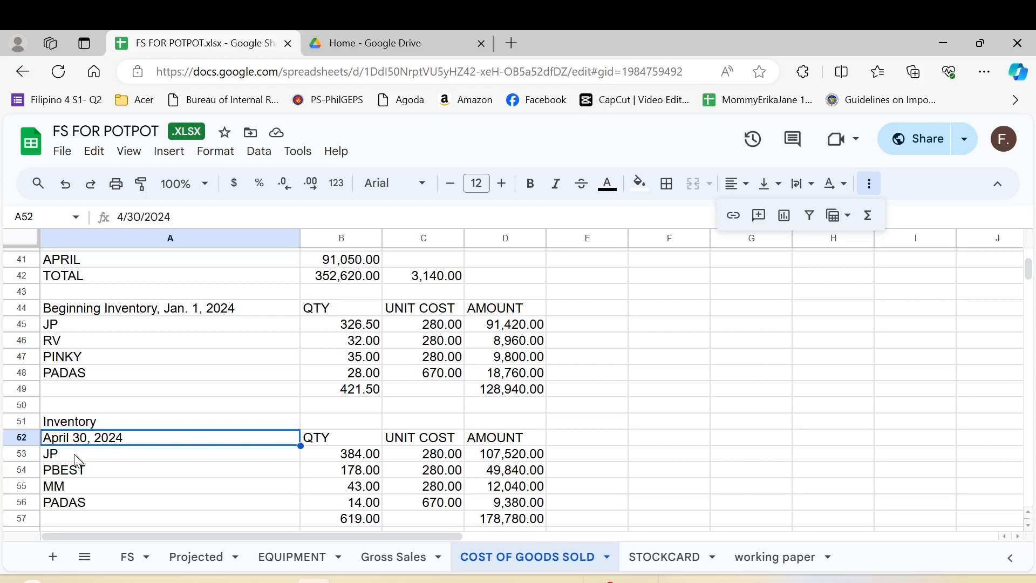
Step: Center the QTY, UNIT COST and AMOUNT headings in B52:D52 of the April 30, 2024 inventory
key("Right")
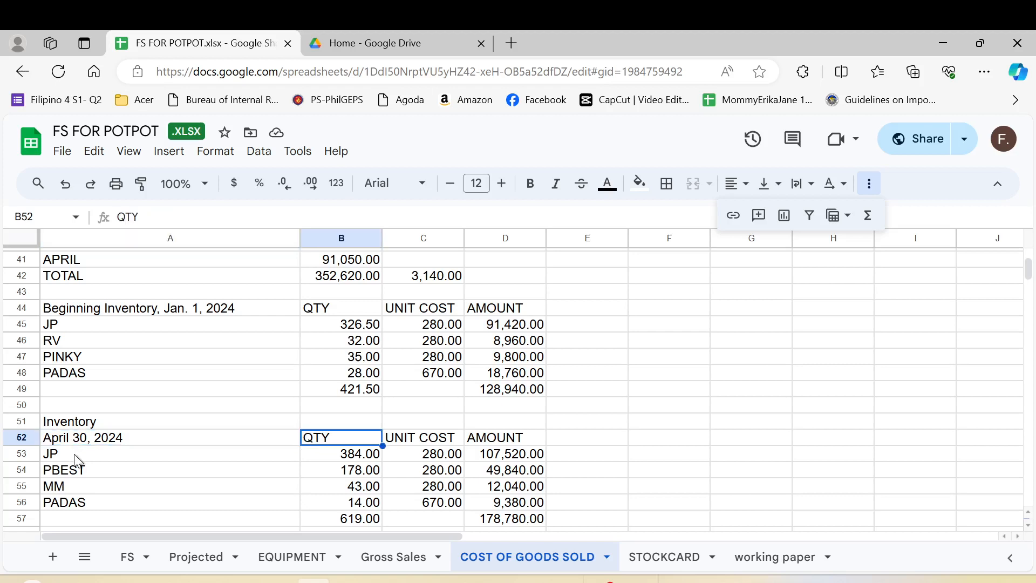
key("shift+Right")
key("shift+Right")
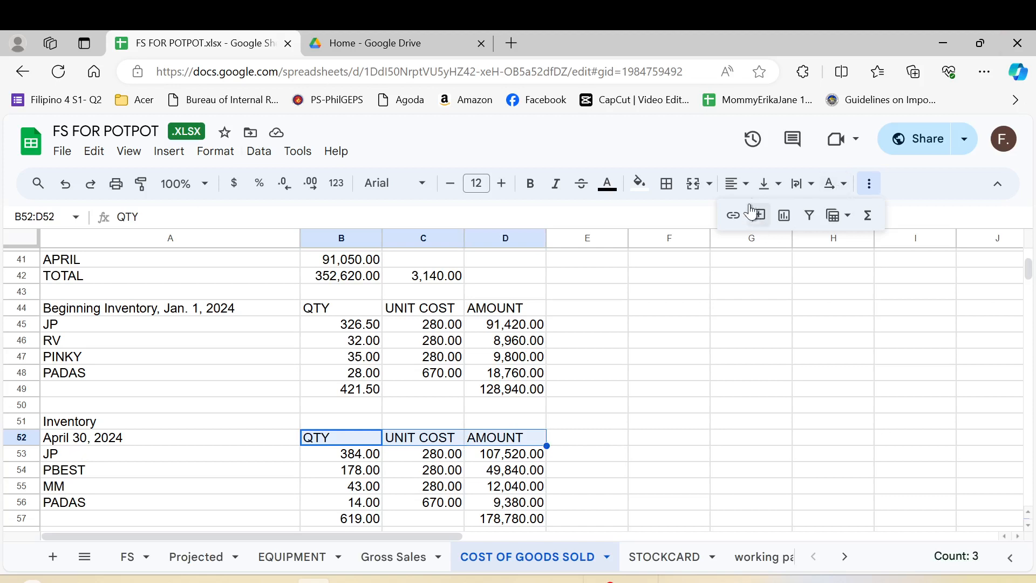
left_click(737, 183)
left_click(763, 215)
left_click(403, 439)
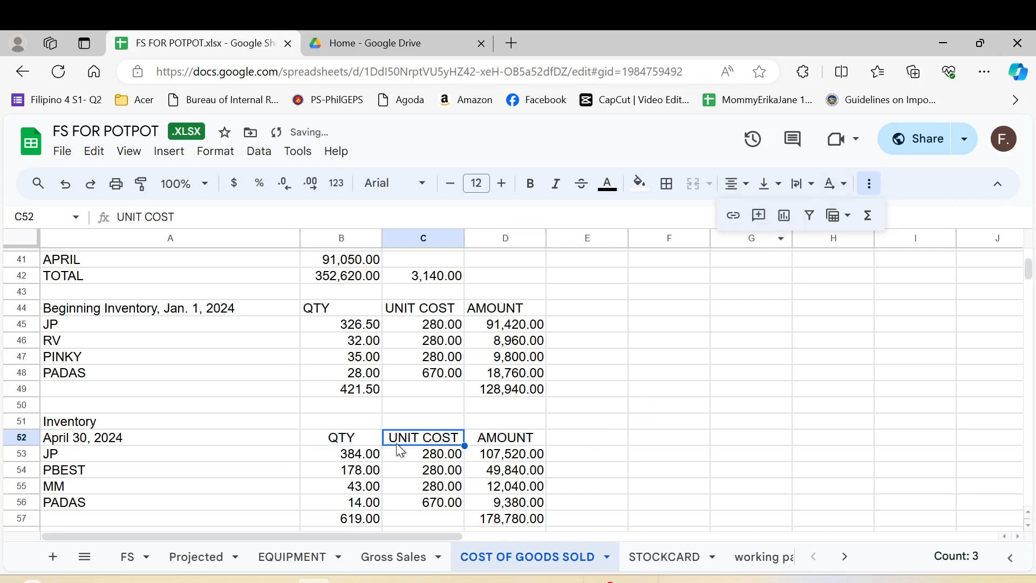
Step: Review the item names in the April 30, 2024 inventory and JP's quantity, unit cost and amount formula in row 53
left_click(105, 460)
key("Down")
key("Down")
key("Down")
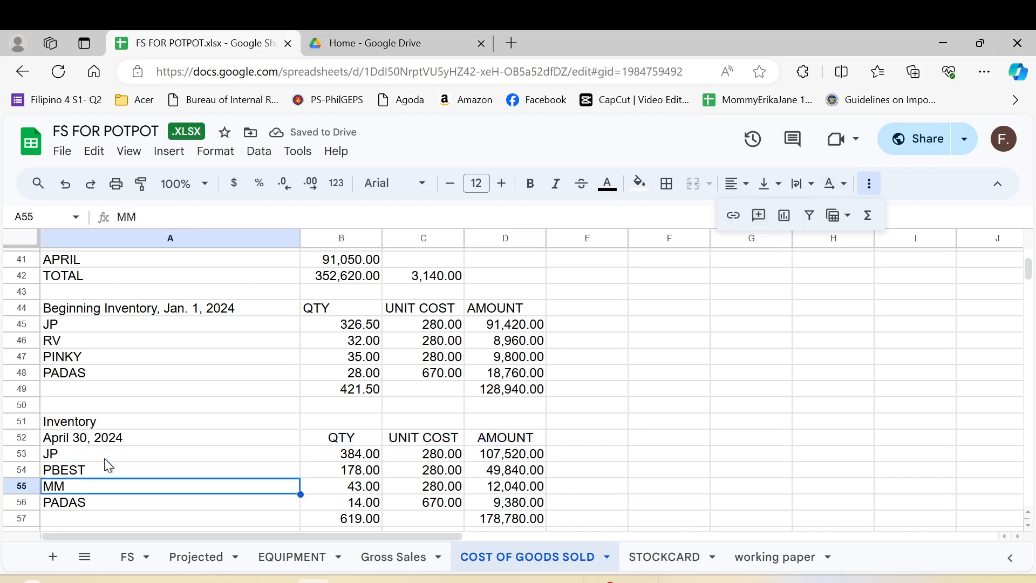
key("Up")
key("Up")
key("Up")
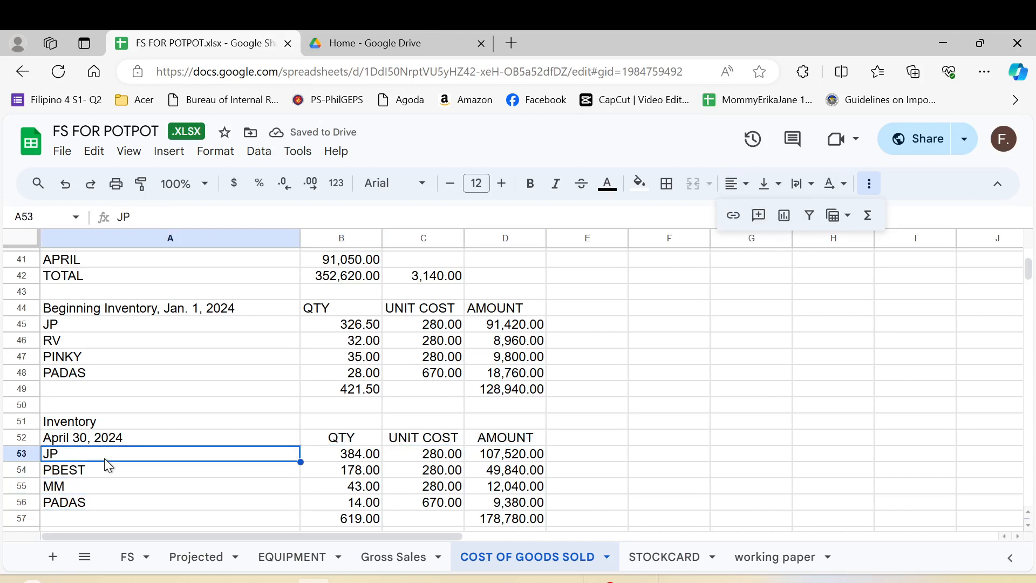
key("Right")
key("Right")
key("Right")
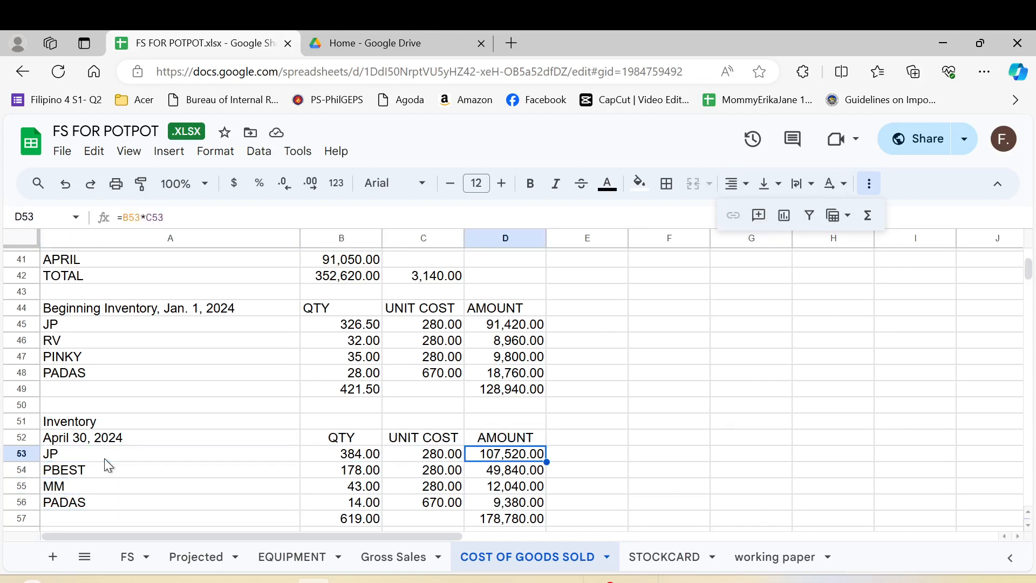
Step: Make the April 30, 2024 inventory's total amount in D57 bold
key("Down")
key("Down")
key("Down")
key("Down")
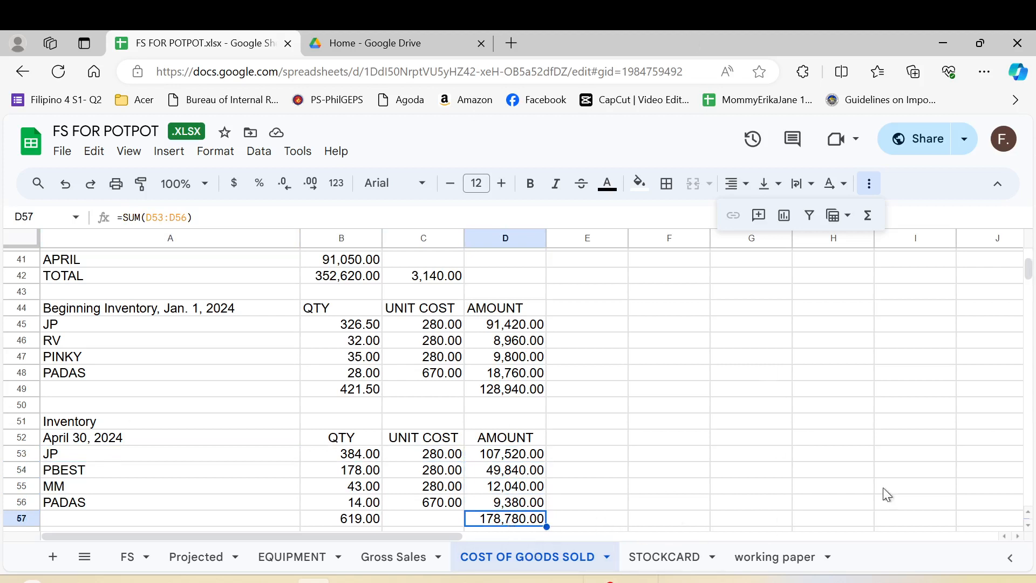
left_click(529, 184)
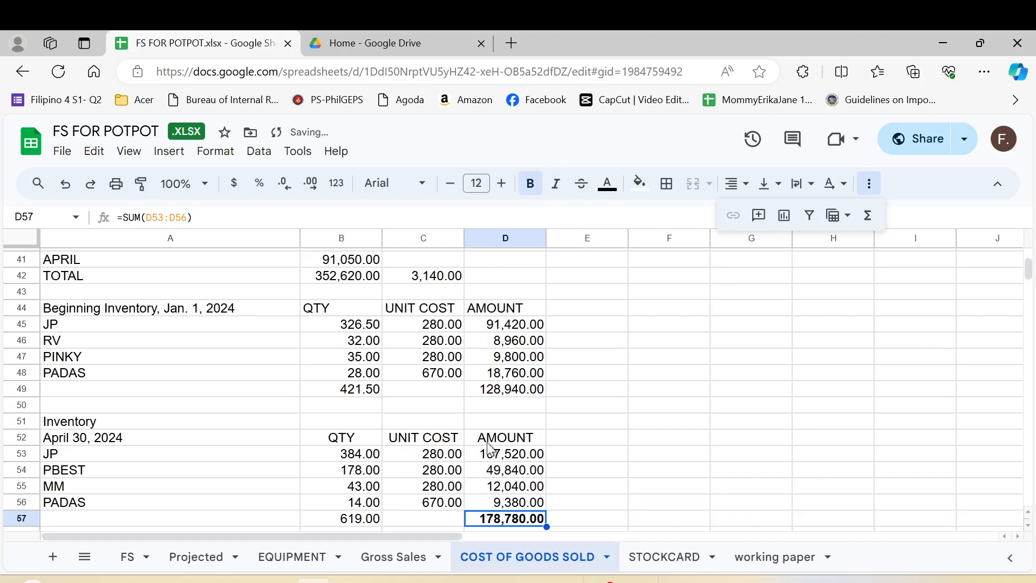
Step: Review the cost of goods sold computation, checking the Beginning Inventory label in A3 and its amount in C3
scroll(488, 448, "up", 12)
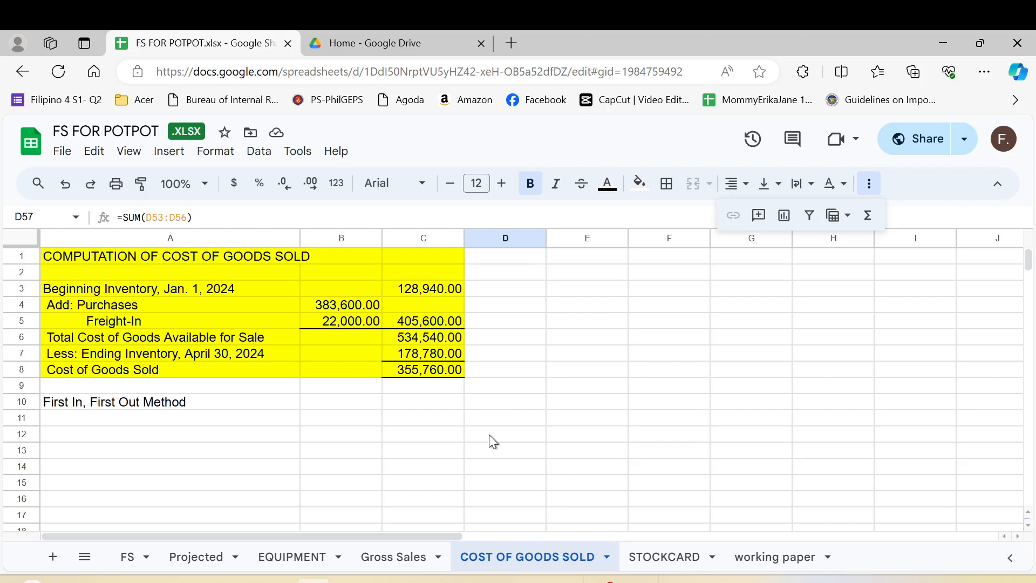
left_click(429, 387)
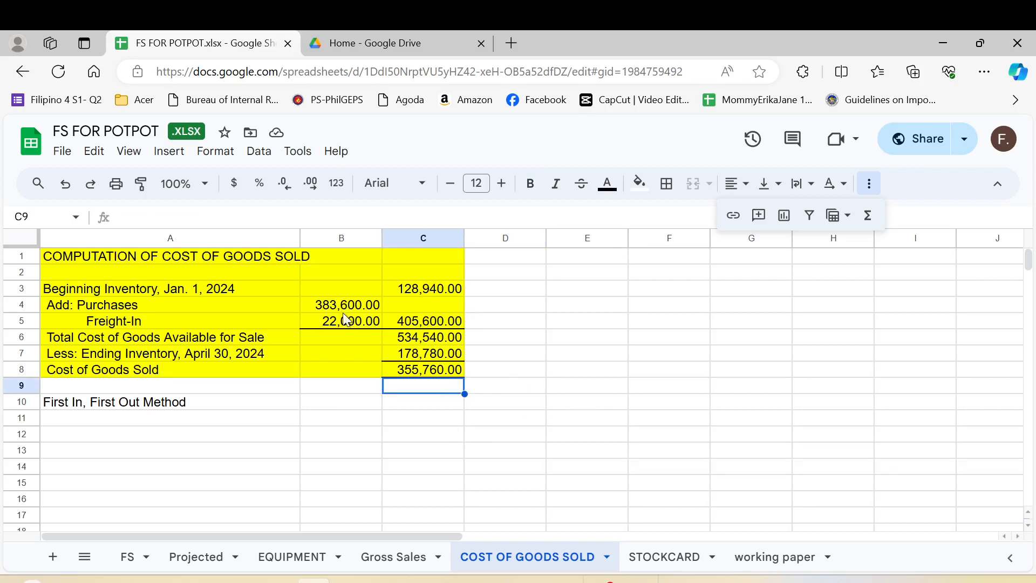
left_click(419, 276)
left_click(412, 292)
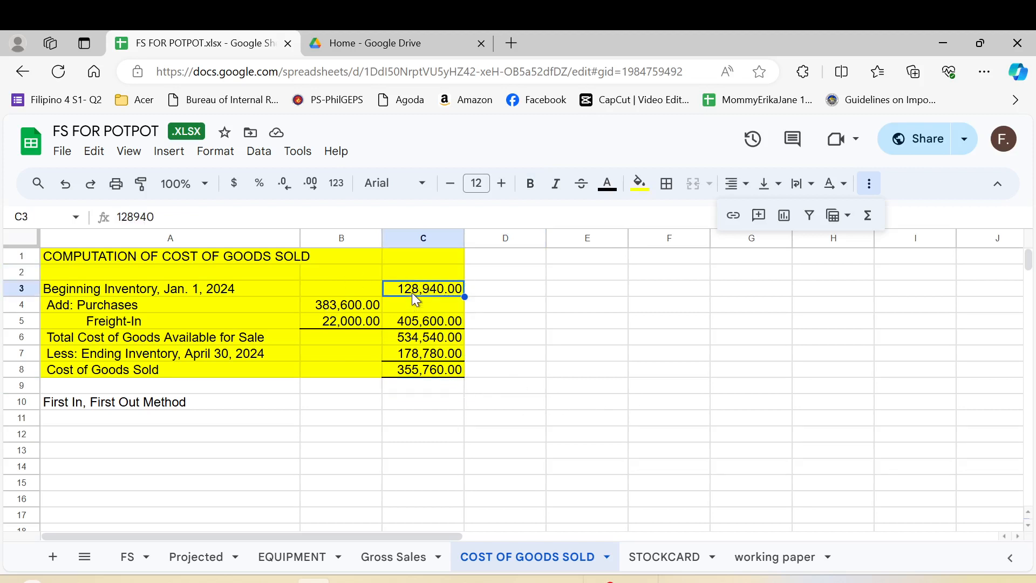
left_click(64, 290)
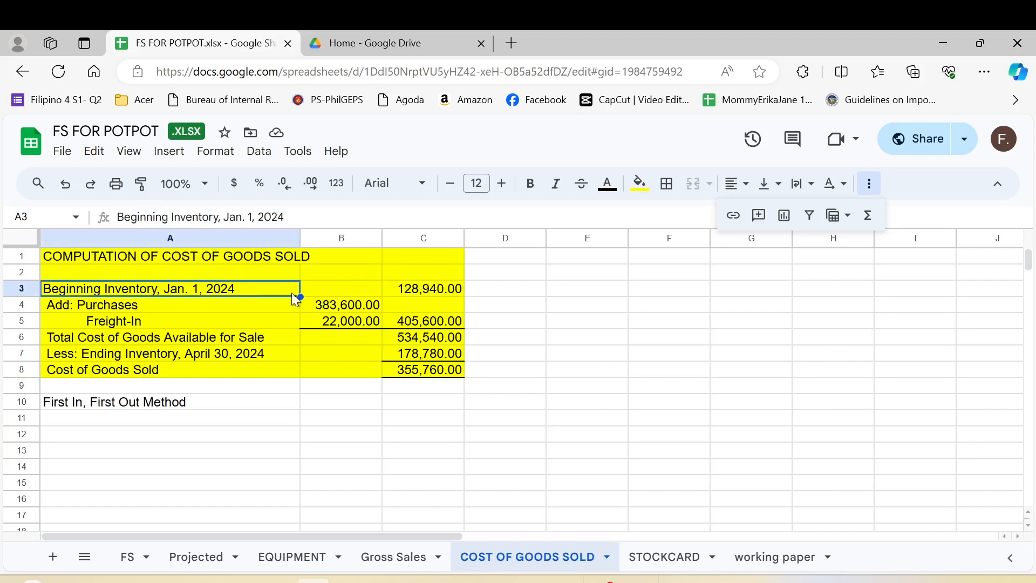
left_click(422, 294)
Step: Trace the beginning inventory amount to the Inventory column's beginning balance in D2 of the working paper sheet
left_click(768, 571)
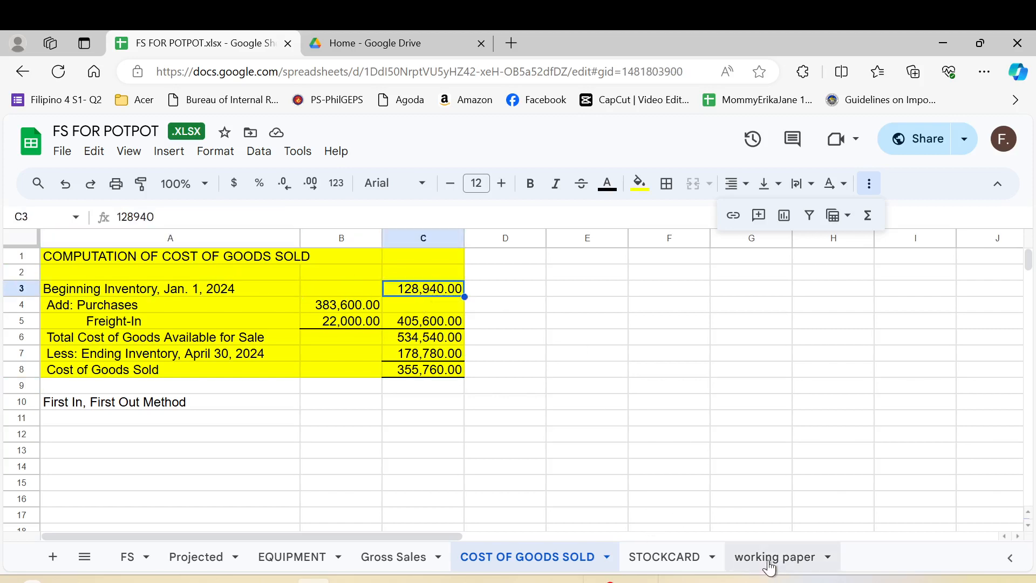
scroll(328, 360, "up", 2)
left_click(350, 264)
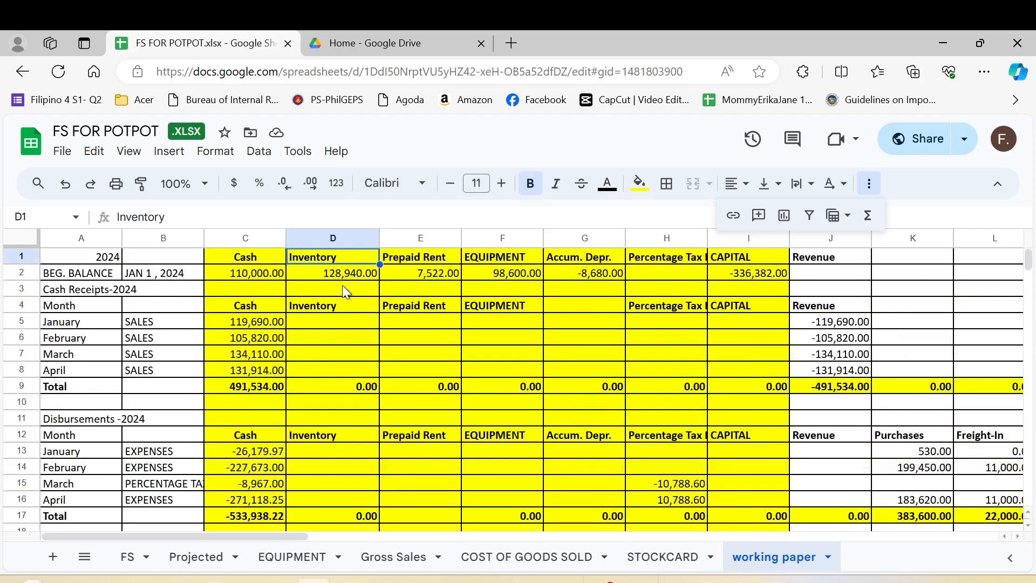
left_click(345, 276)
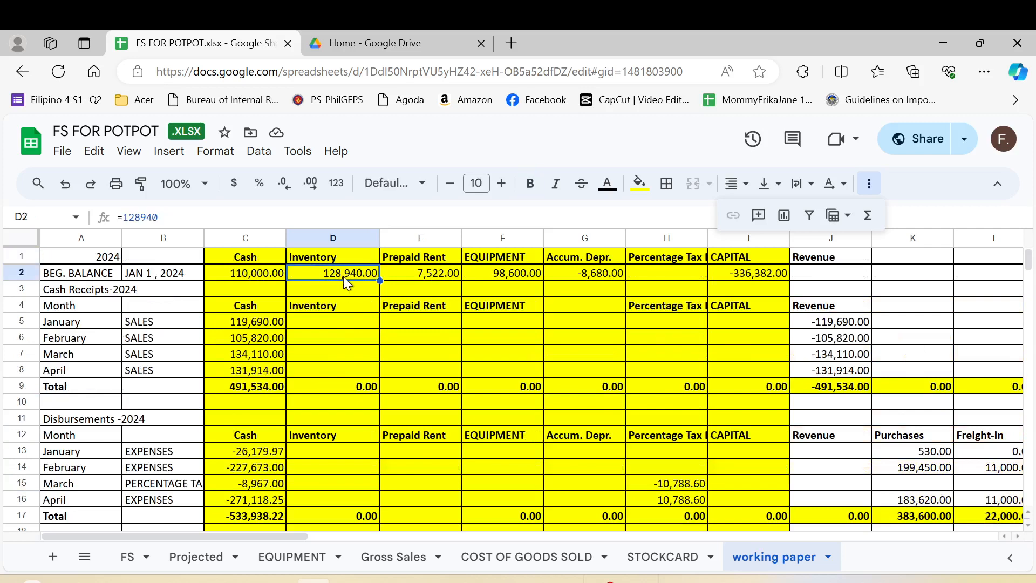
Step: Compare Purchases in B4 of COST OF GOODS SOLD with the Purchases ending balance in K19 of the working paper
left_click(555, 562)
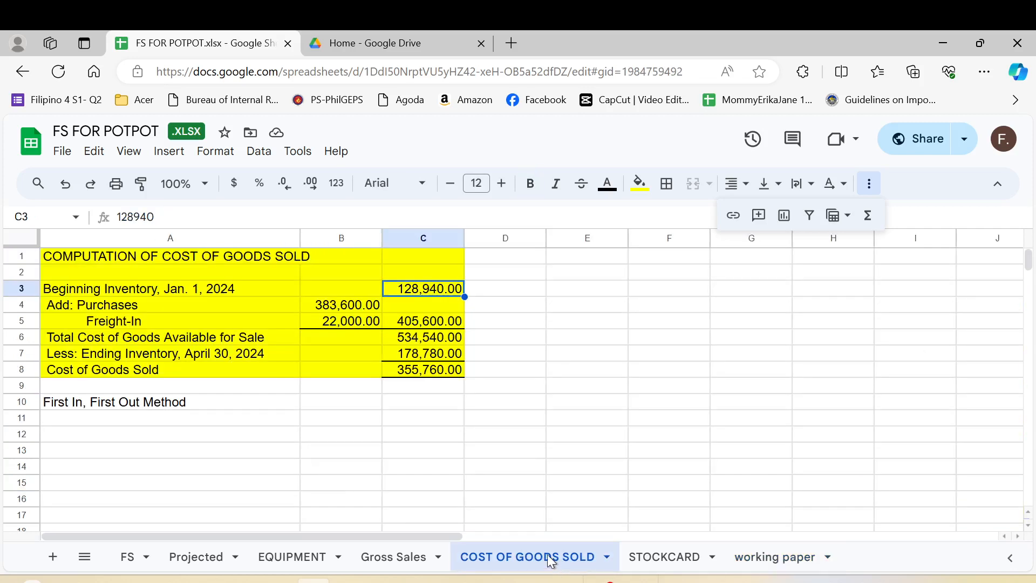
left_click(357, 305)
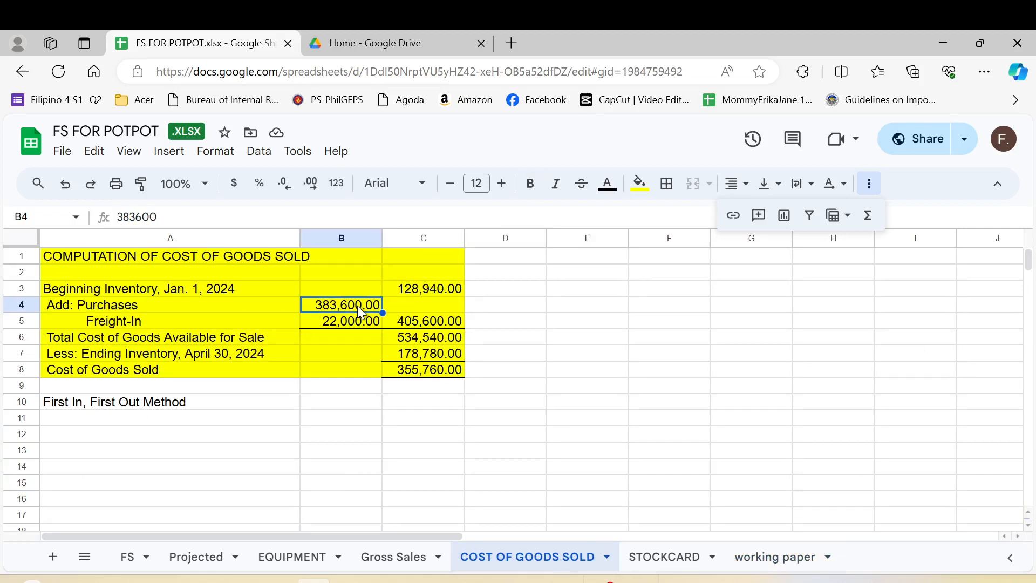
left_click(772, 557)
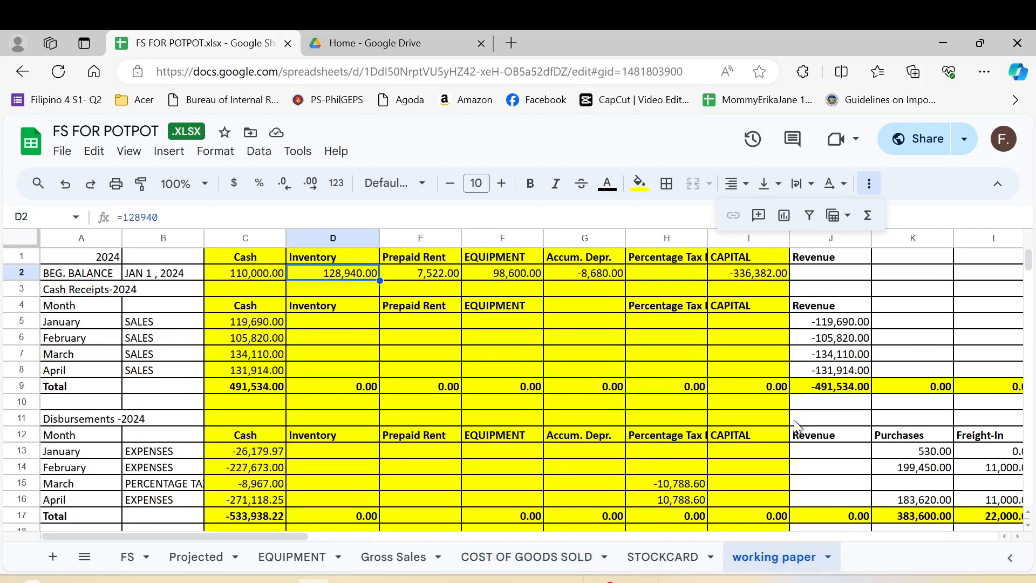
left_click(911, 402)
left_click(891, 437)
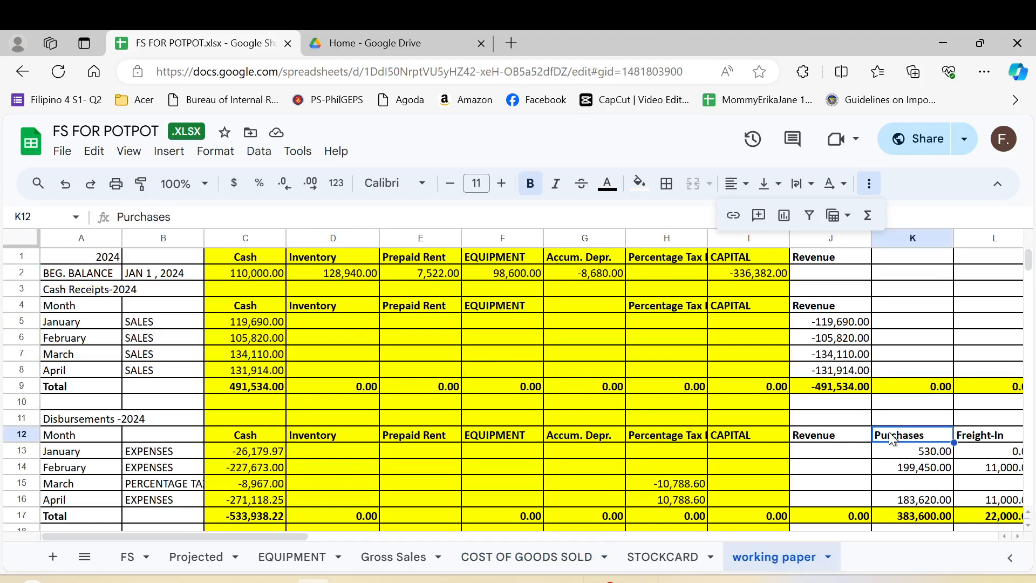
key("Down")
key("Down")
key("Down")
key("Down")
key("Down")
key("Down")
key("Down")
key("Down")
key("Down")
key("Down")
key("Down")
key("Up")
key("Up")
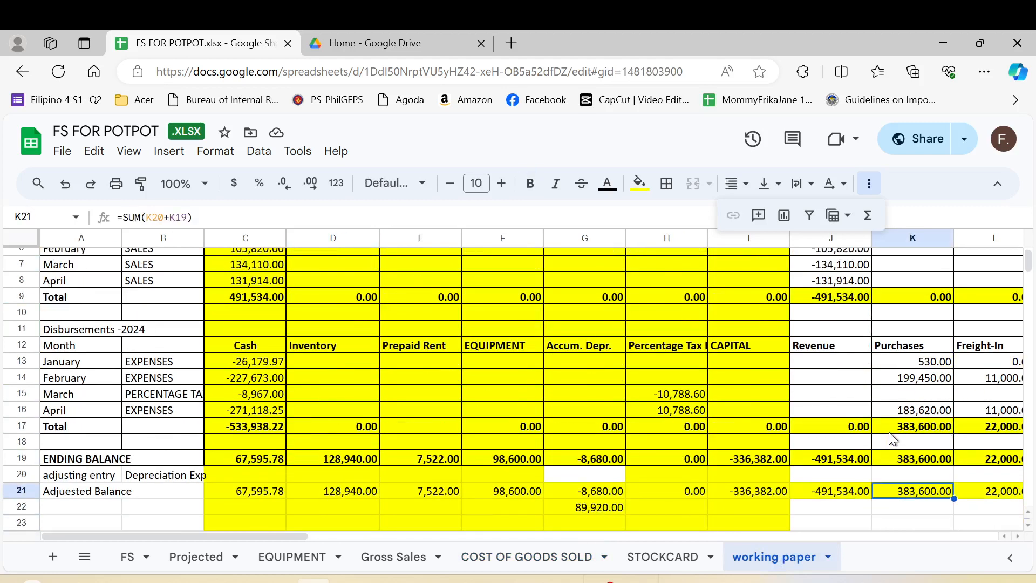
key("Up")
key("Up")
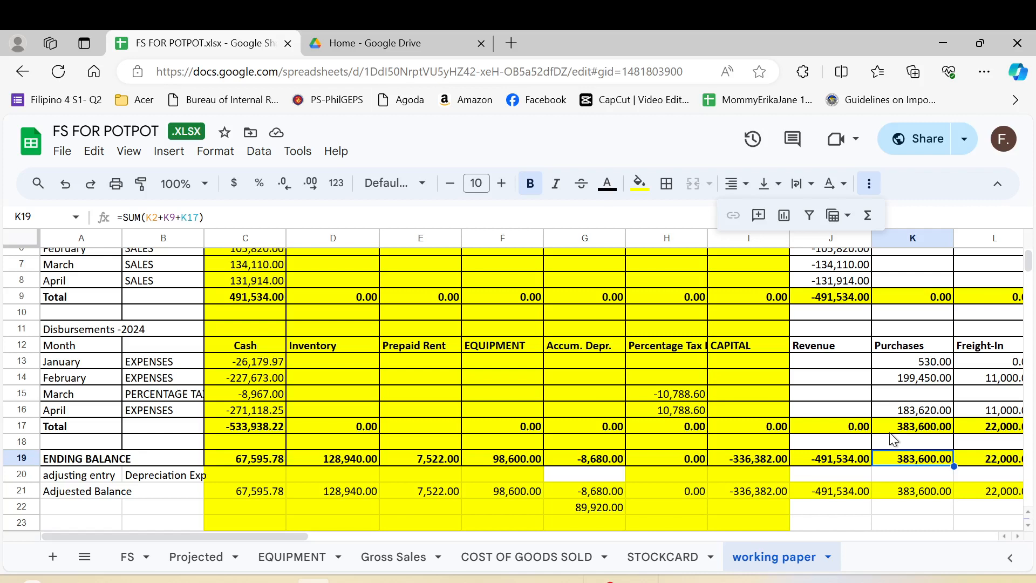
left_click(500, 559)
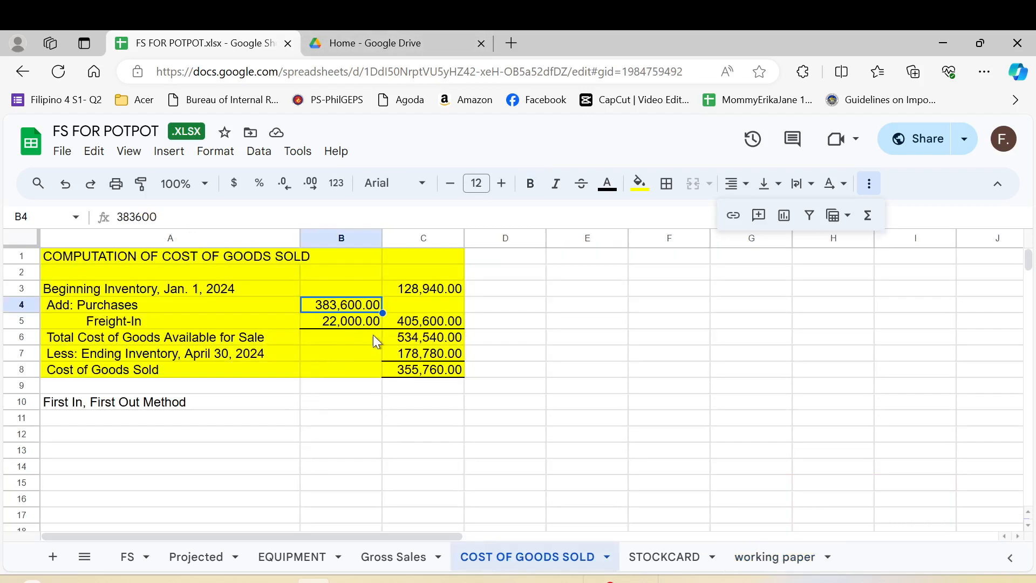
Step: Compare the Freight-In ending balance in L19 of the working paper with Freight-In in B5 of COST OF GOODS SOLD
left_click(783, 559)
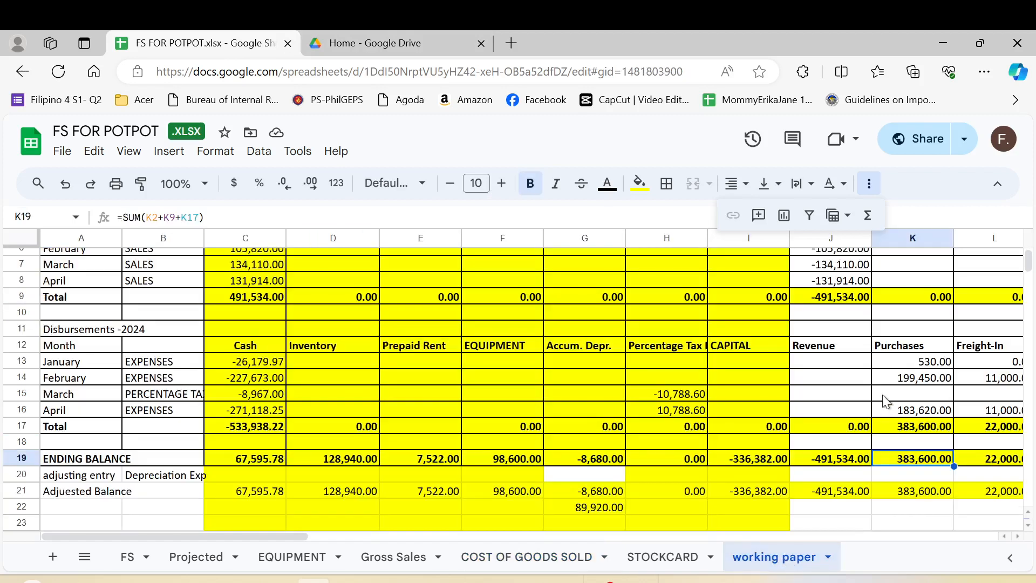
left_click(963, 346)
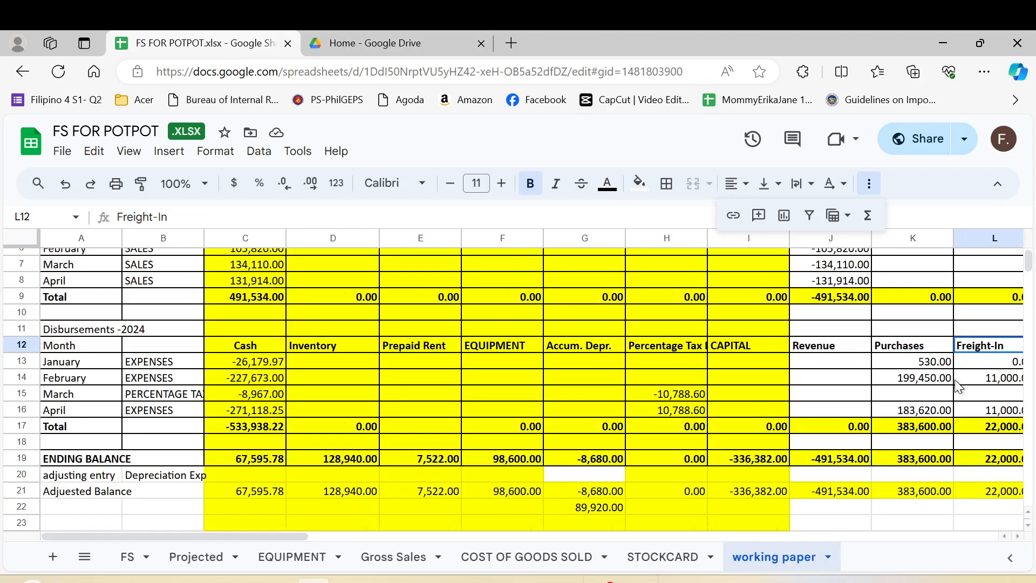
key("Down")
key("Down")
key("Down")
key("Down")
key("Down")
key("Down")
key("Down")
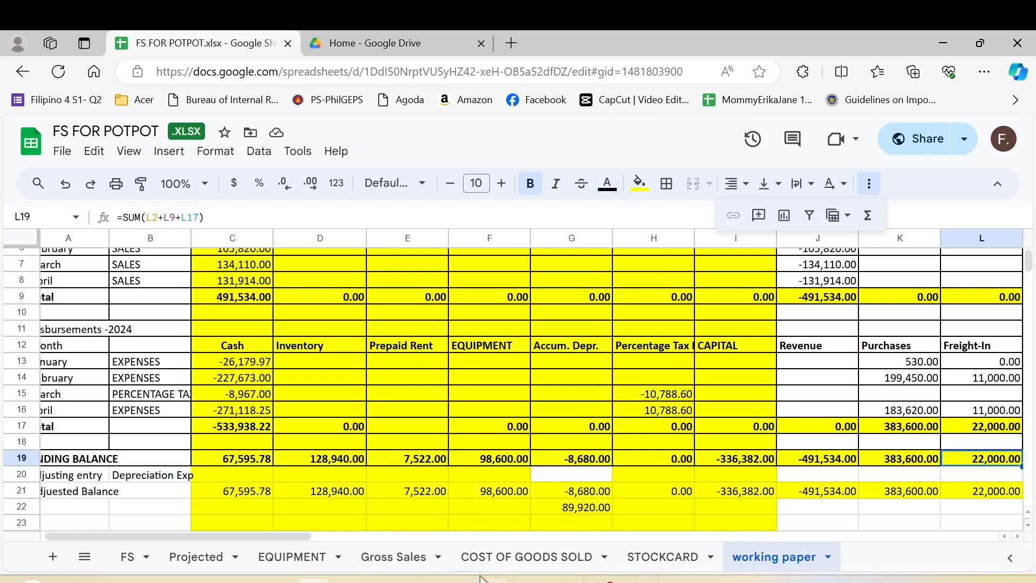
left_click(491, 558)
left_click(359, 326)
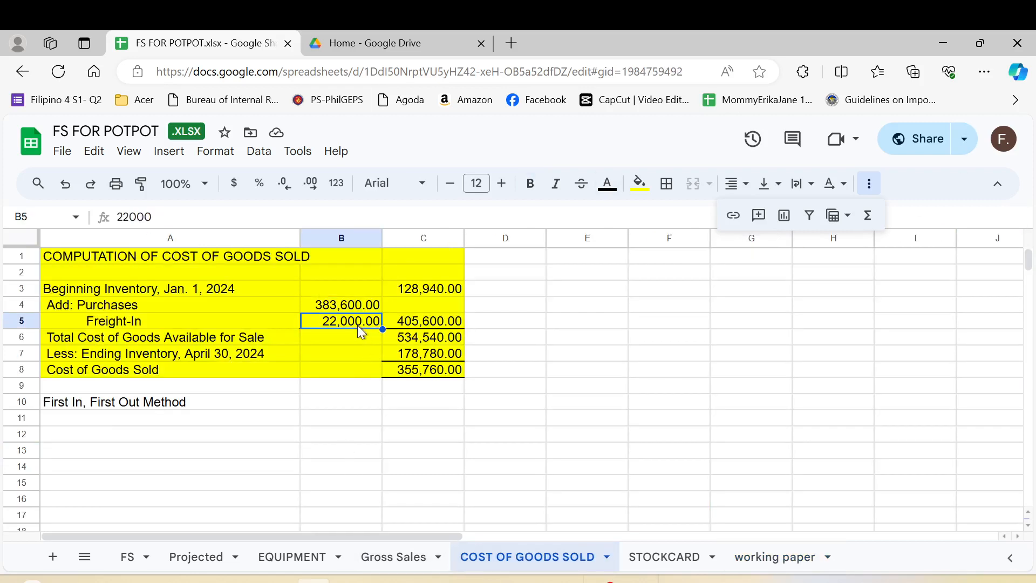
Step: Examine how C5 sums Purchases and Freight-In and how C6 derives the Total Cost of Goods Available for Sale
left_click(423, 324)
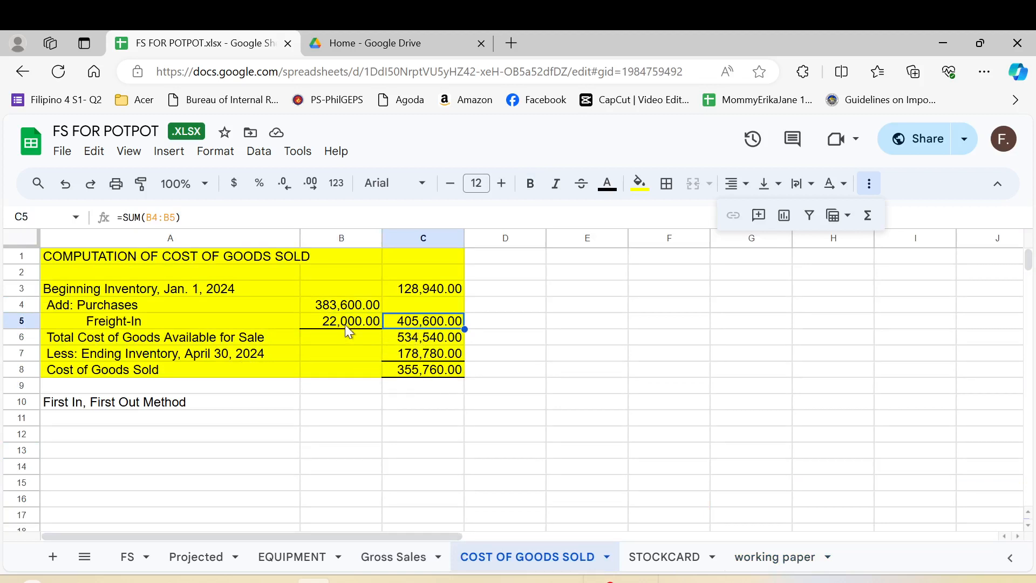
left_click(338, 308)
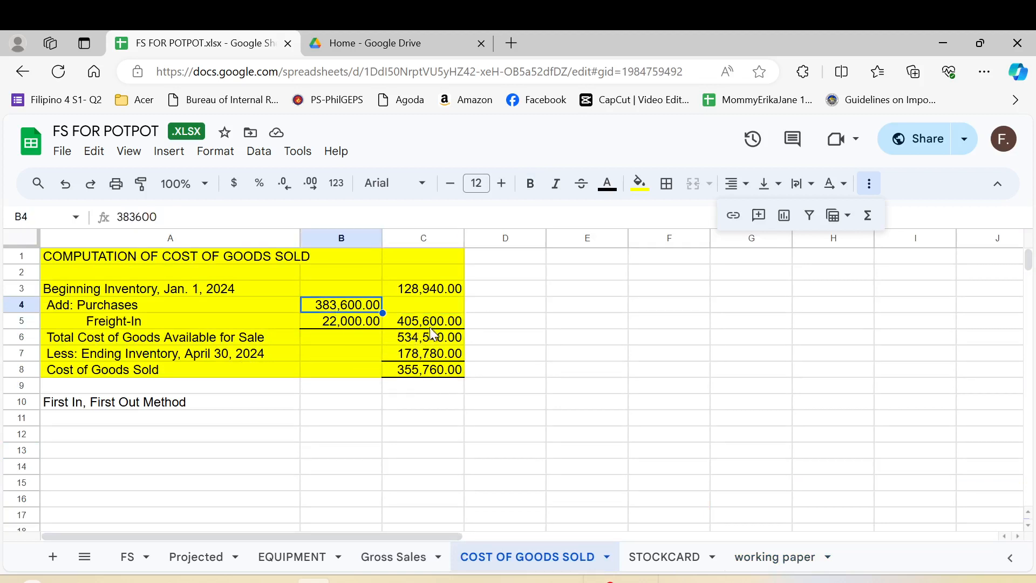
left_click(329, 324)
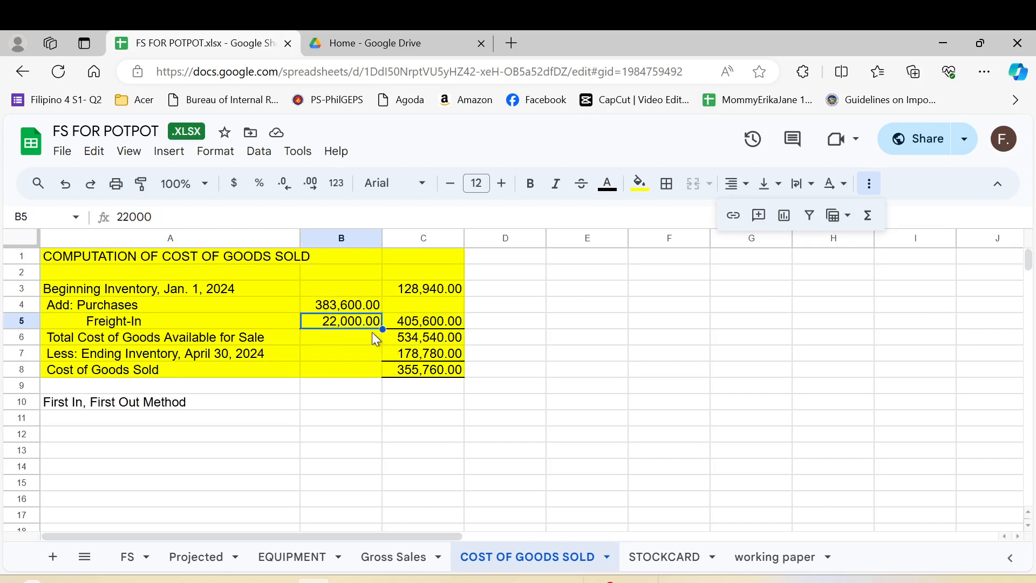
left_click(410, 319)
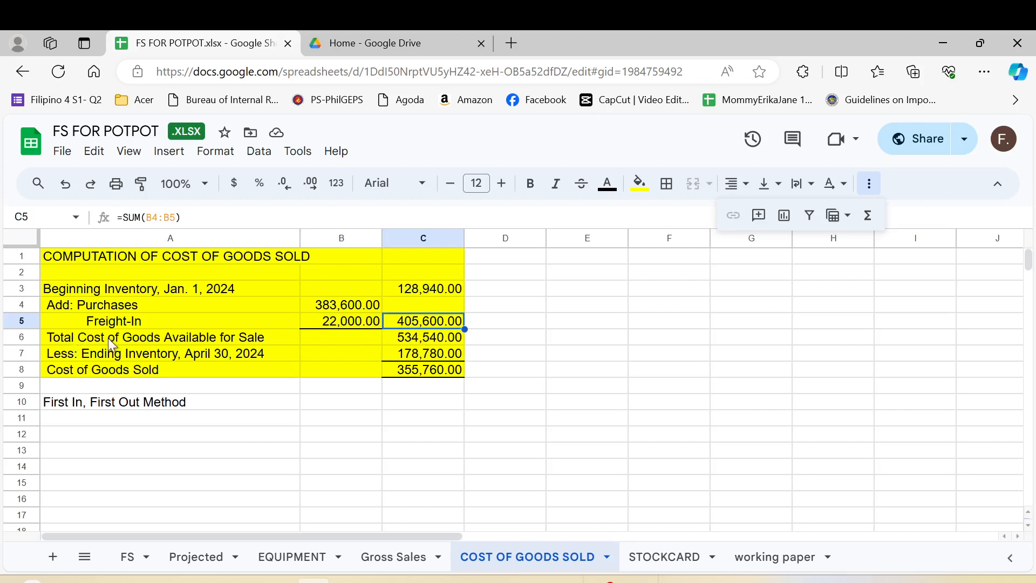
left_click(432, 342)
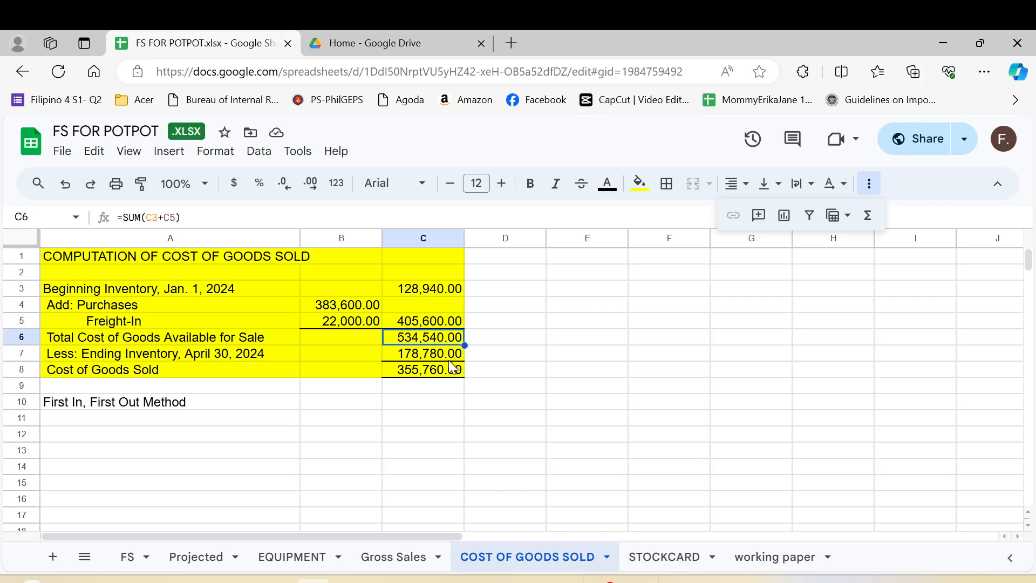
left_click(55, 341)
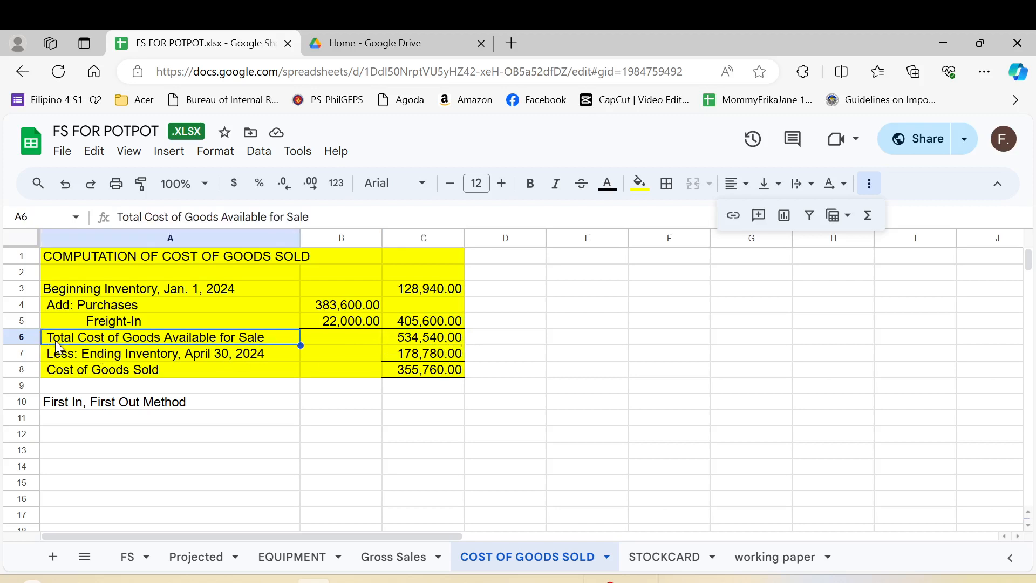
Step: Trace the Ending Inventory in C7 of COST OF GOODS SOLD to the April 30, 2024 inventory total in D57
left_click(421, 339)
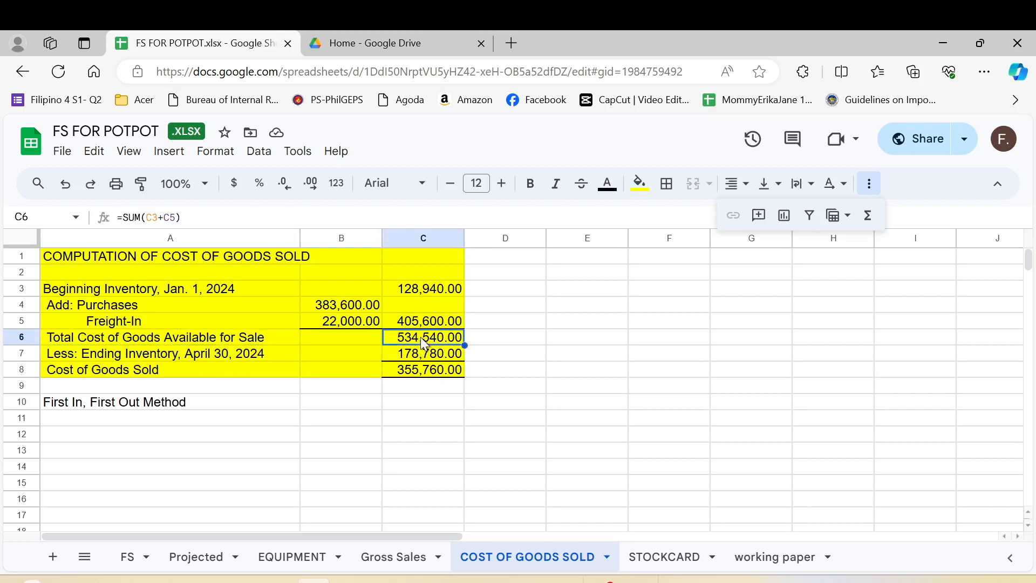
left_click(60, 357)
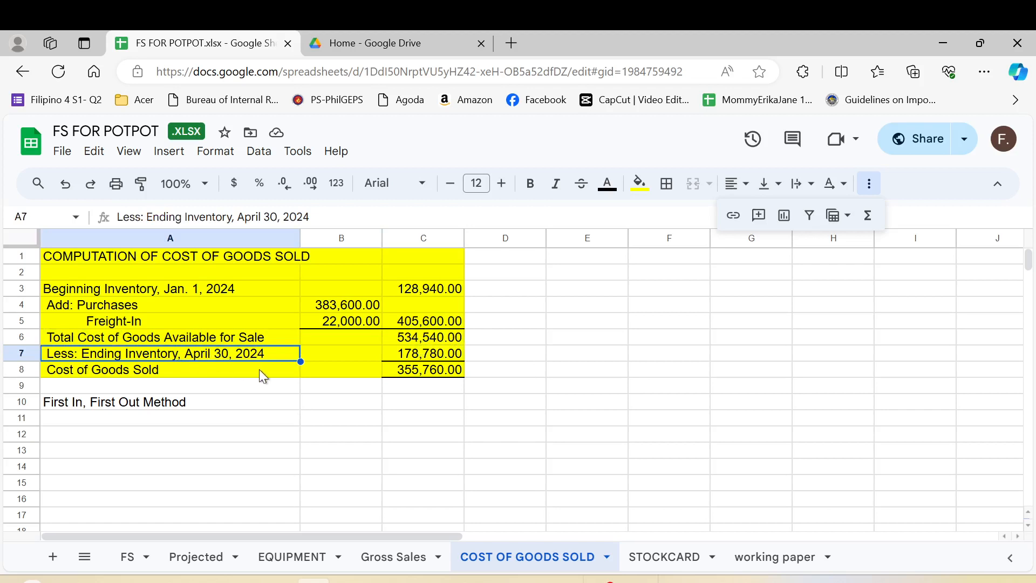
left_click(431, 357)
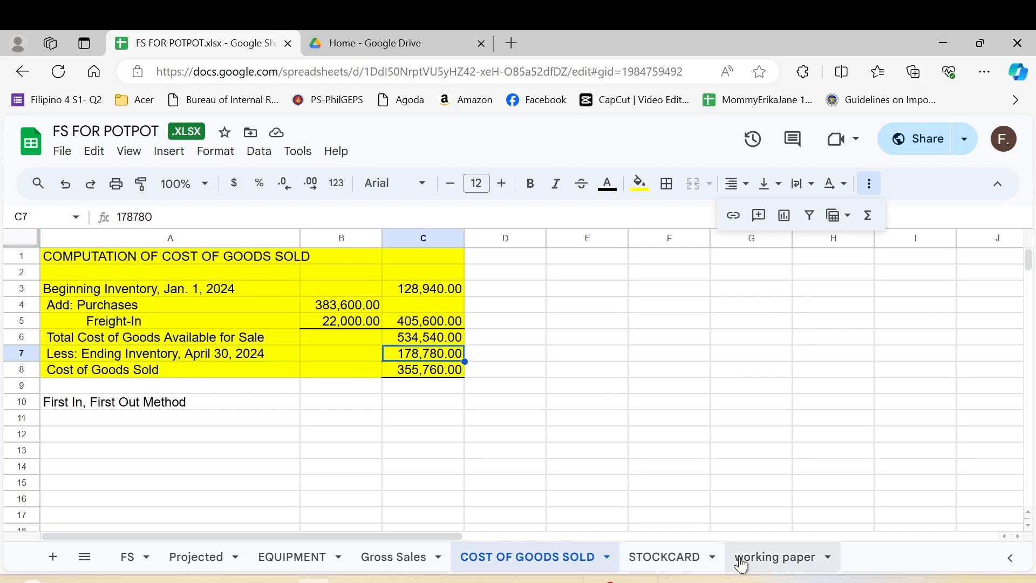
scroll(445, 426, "down", 13)
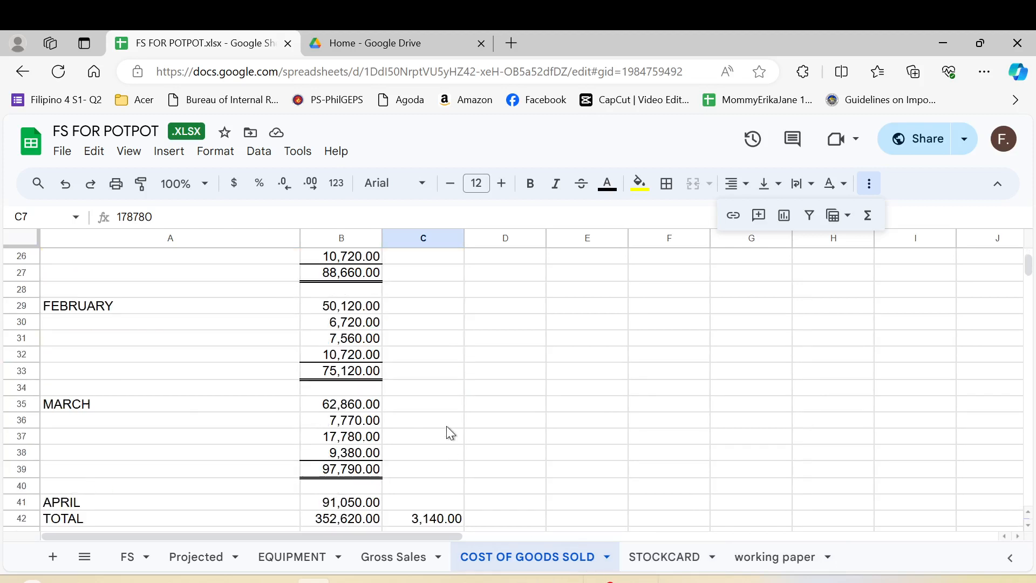
scroll(447, 432, "down", 2)
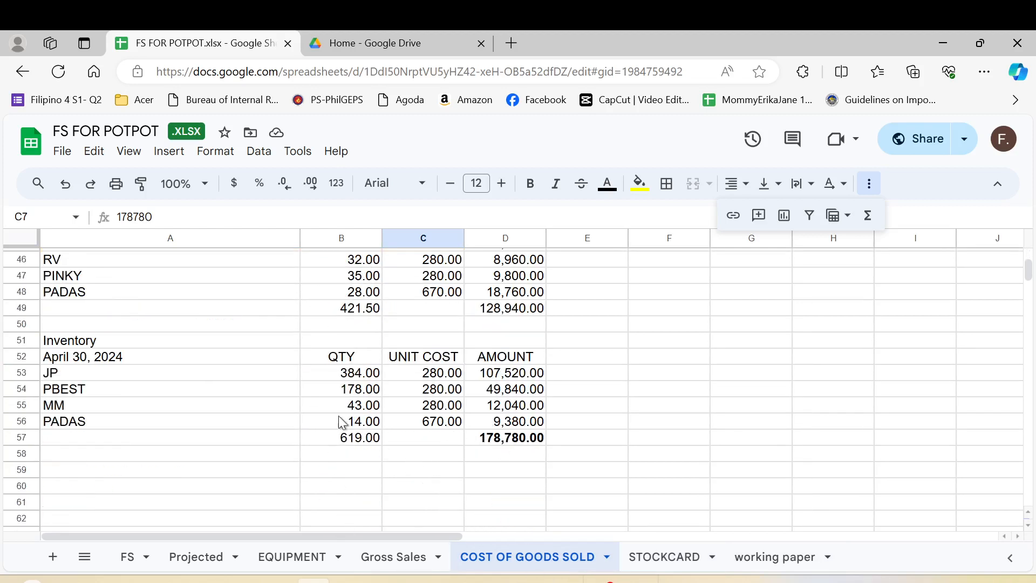
left_click(510, 440)
Step: Examine how C8 derives the Cost of Goods Sold, and review the working paper's account columns
scroll(623, 468, "up", 15)
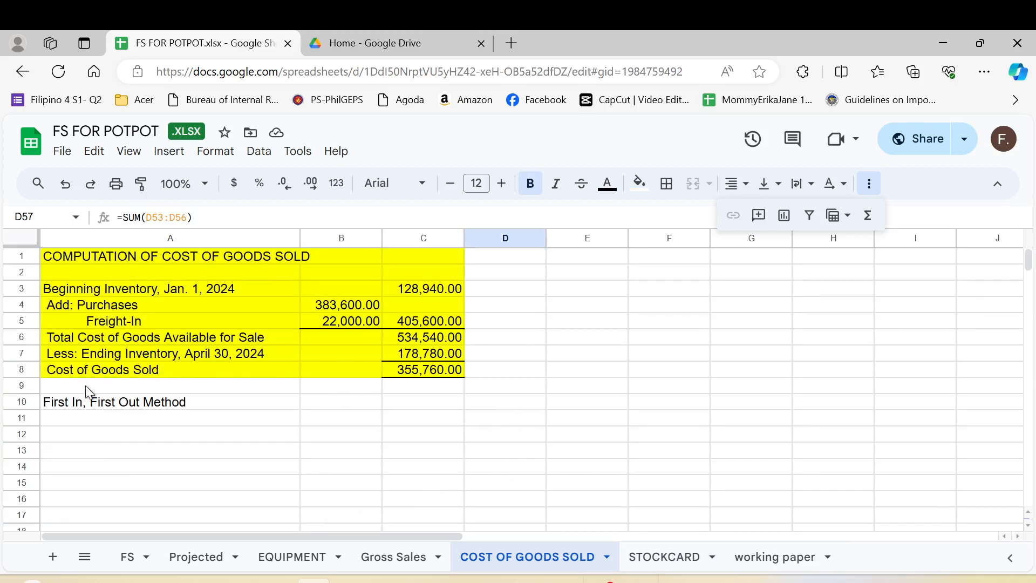
left_click(411, 373)
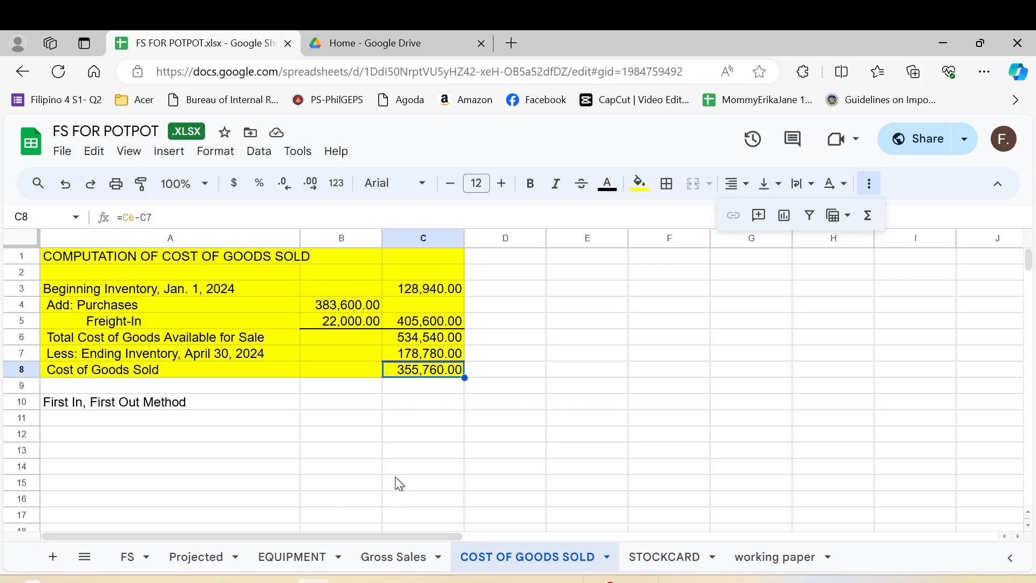
left_click(766, 558)
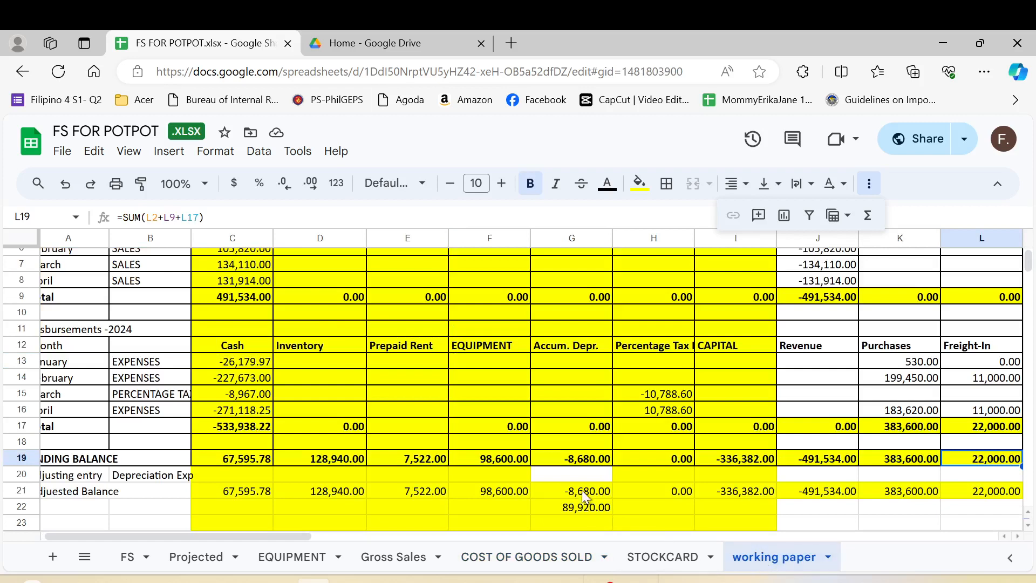
scroll(485, 413, "up", 3)
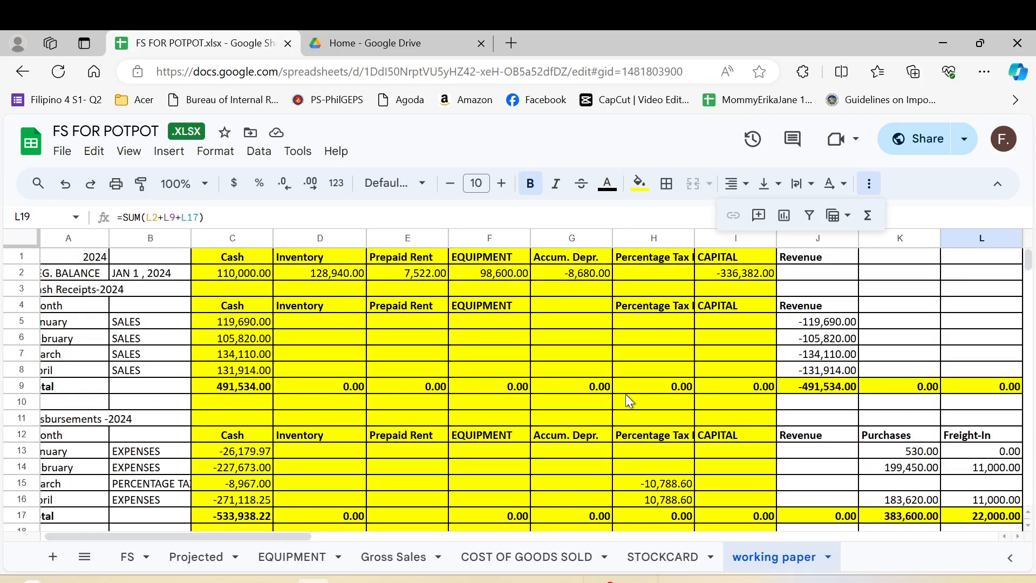
Step: Review the income statement on the FS sheet, from Sales in H56 through Cost of Goods Sold to Gross Profit
left_click(132, 564)
left_click(298, 430)
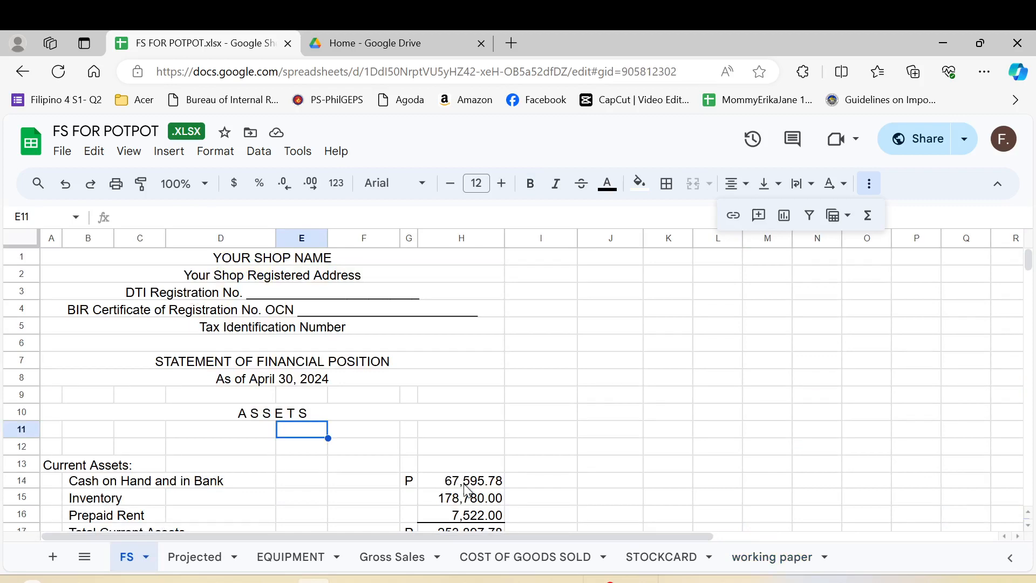
scroll(467, 490, "down", 14)
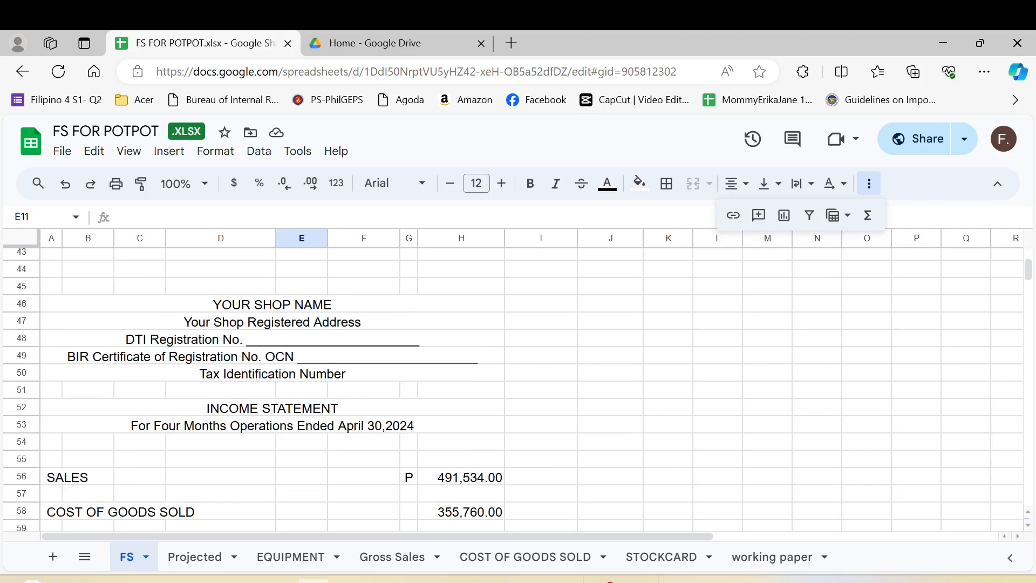
left_click(610, 580)
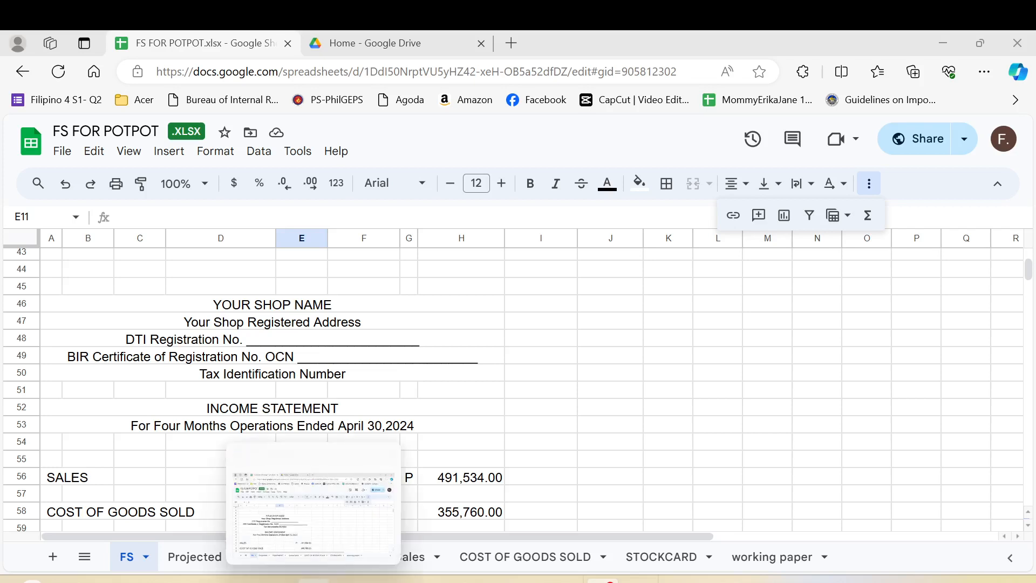
left_click(314, 580)
left_click(451, 486)
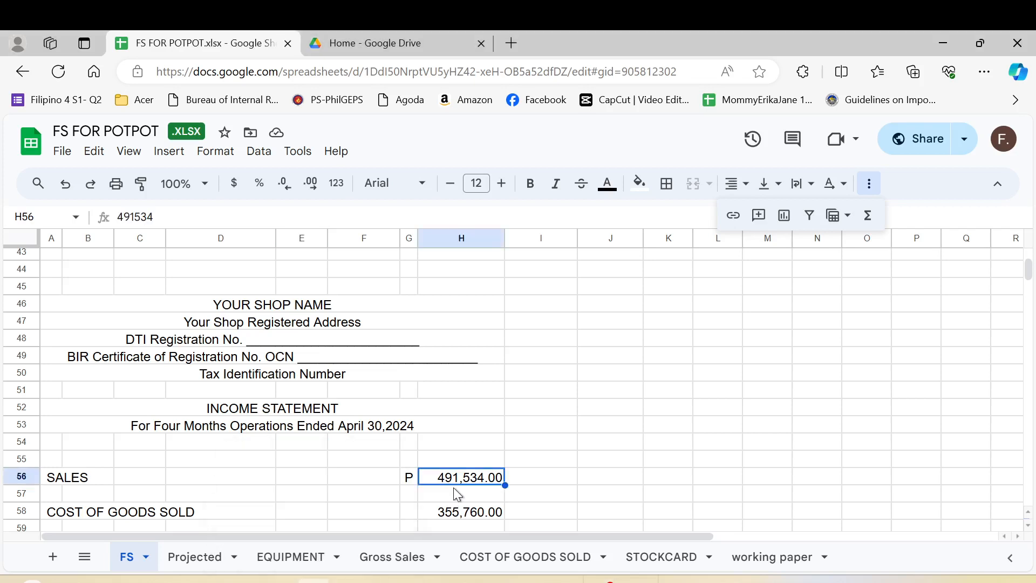
scroll(526, 456, "down", 2)
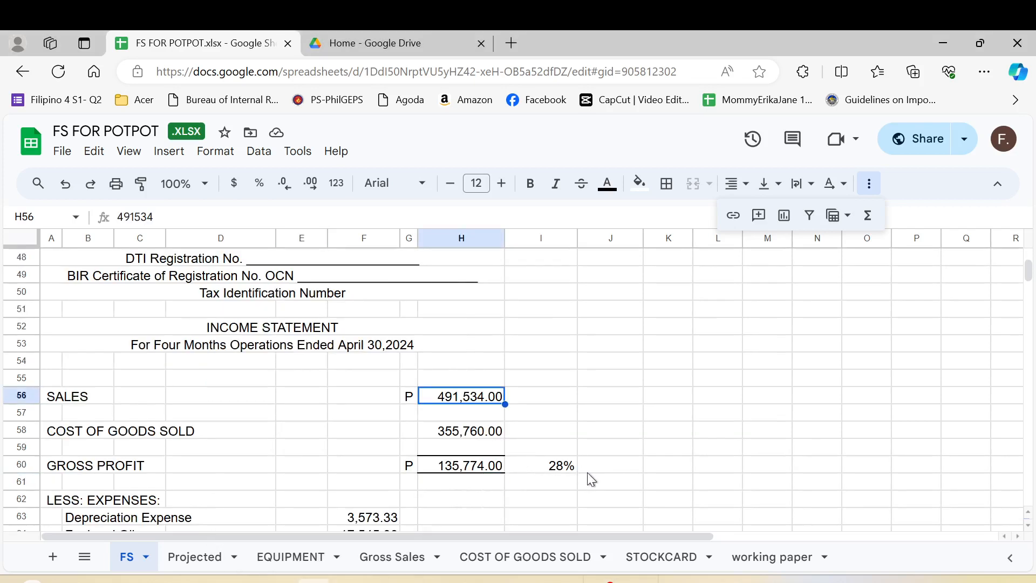
scroll(408, 402, "up", 4)
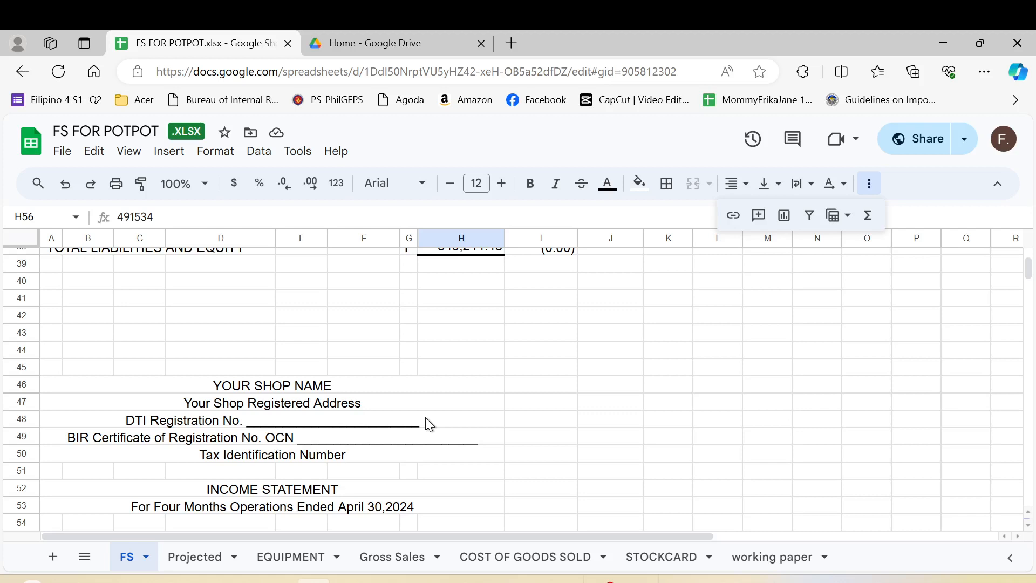
scroll(426, 419, "down", 2)
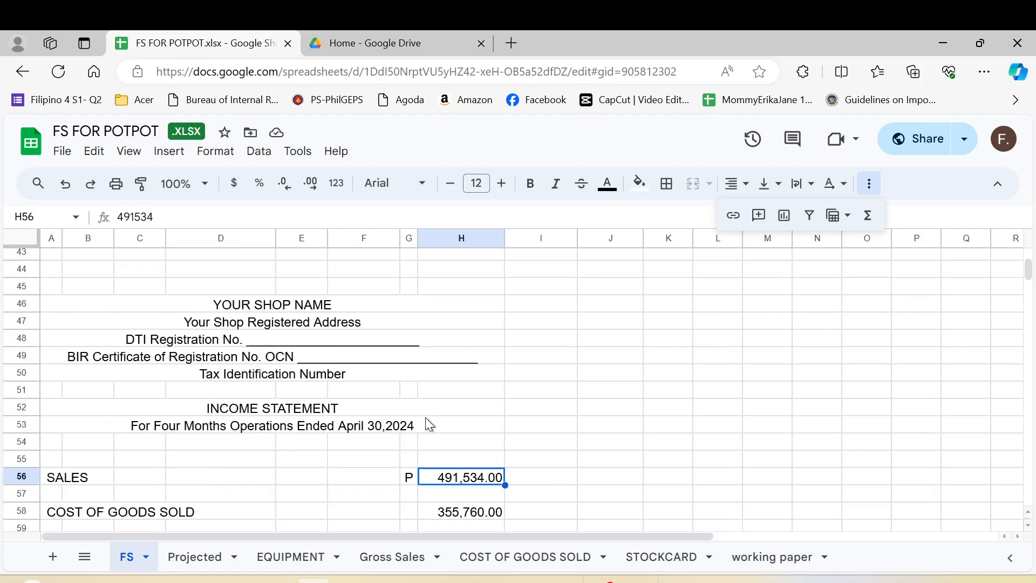
scroll(426, 423, "down", 2)
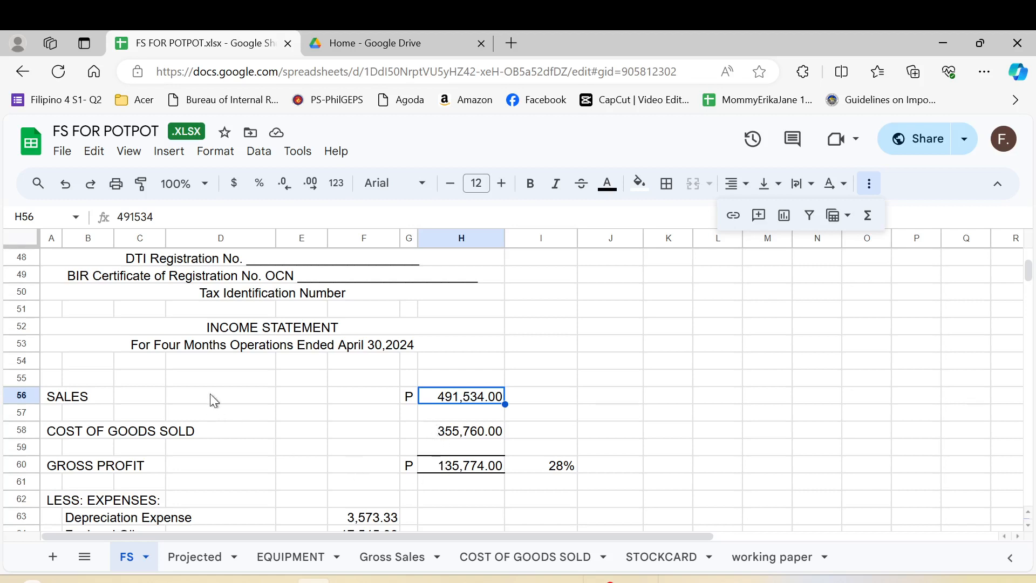
Step: Copy the INCOME STATEMENT title and its period line from A52:H53 to J52:Q53
left_click(237, 348)
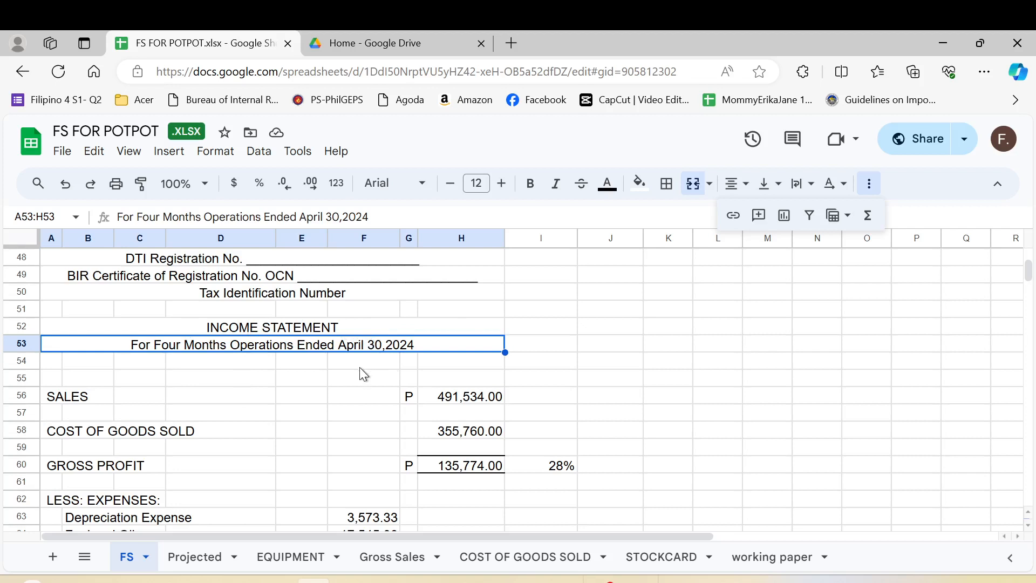
left_click(279, 329)
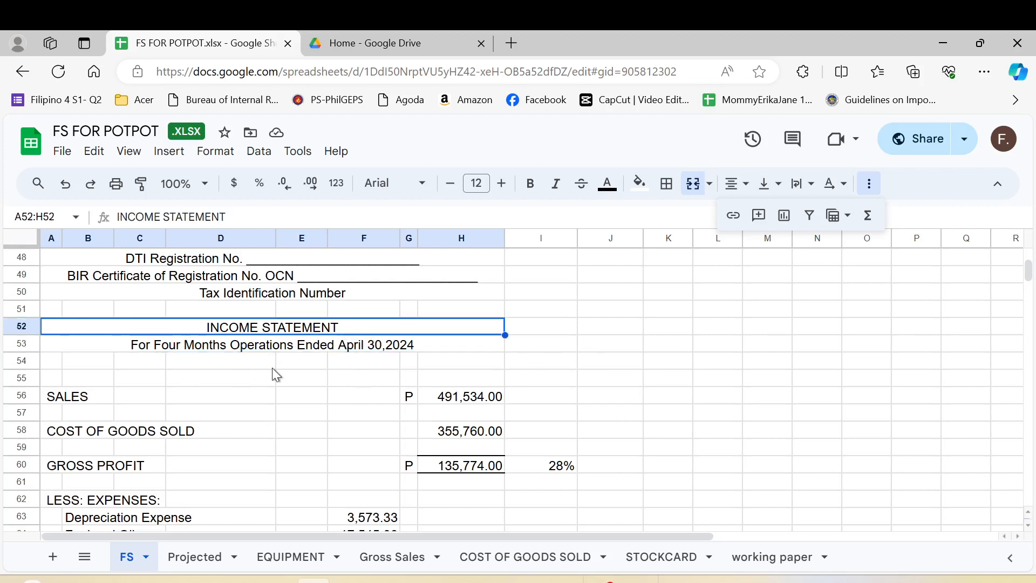
key("shift+Down")
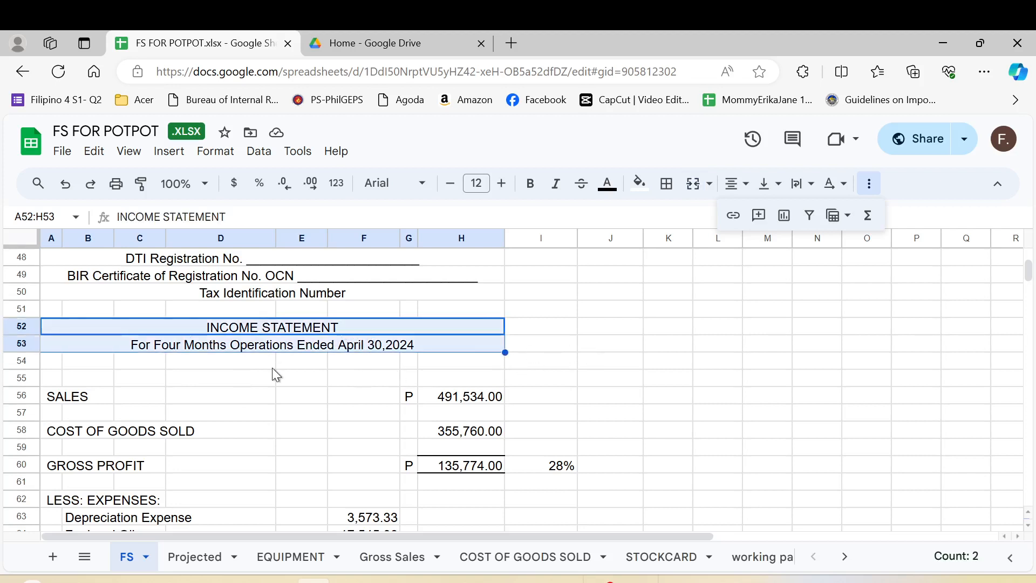
key("ctrl+c")
left_click(629, 321)
key("ctrl+v")
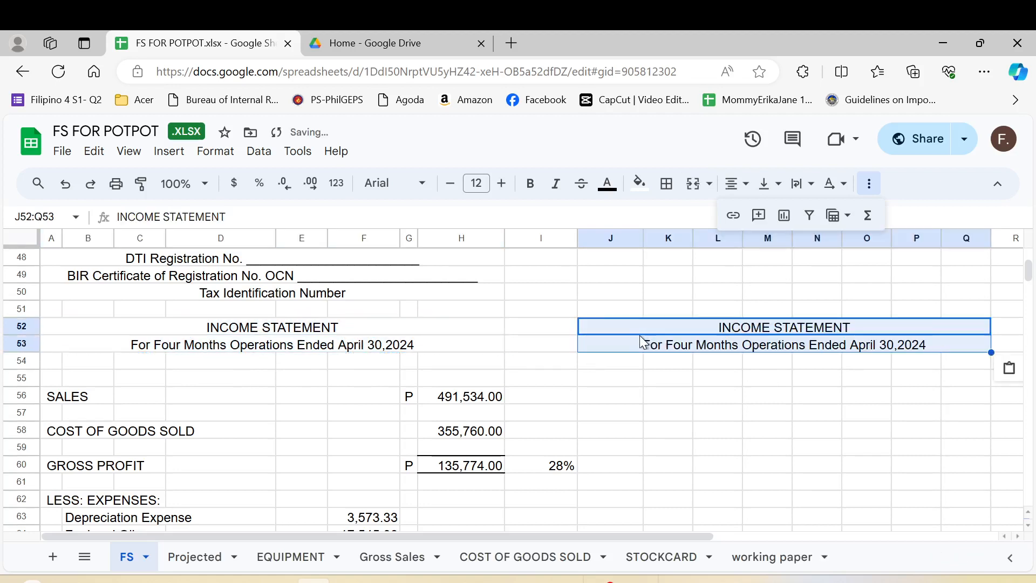
Step: Replace "Four Months Operations" with "the Year" in the copied period line in J53
left_click(649, 345)
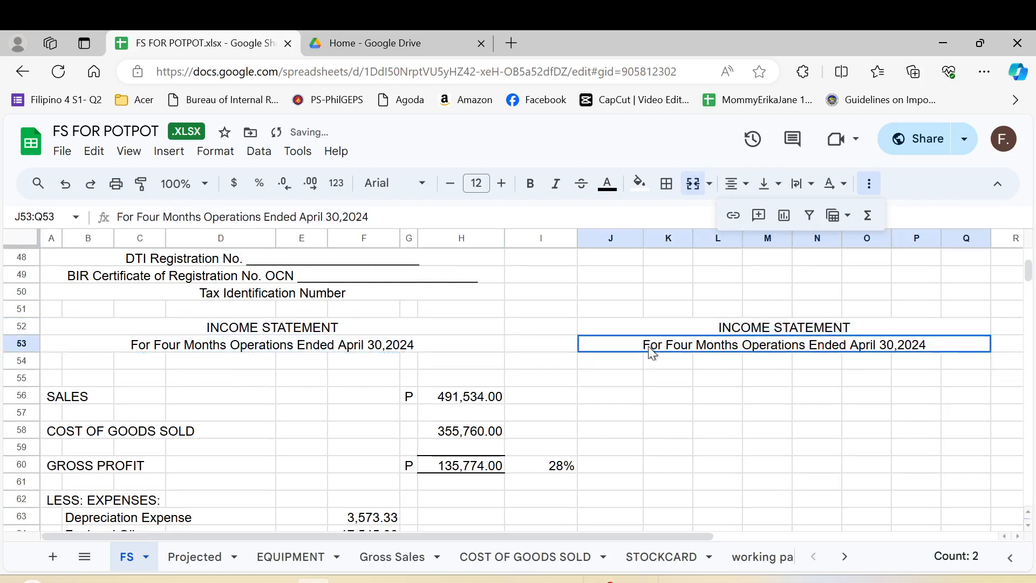
left_click(260, 217)
key("BackSpace")
key("BackSpace")
key("BackSpace")
key("BackSpace")
key("BackSpace")
key("BackSpace")
key("BackSpace")
key("BackSpace")
key("BackSpace")
key("BackSpace")
key("BackSpace")
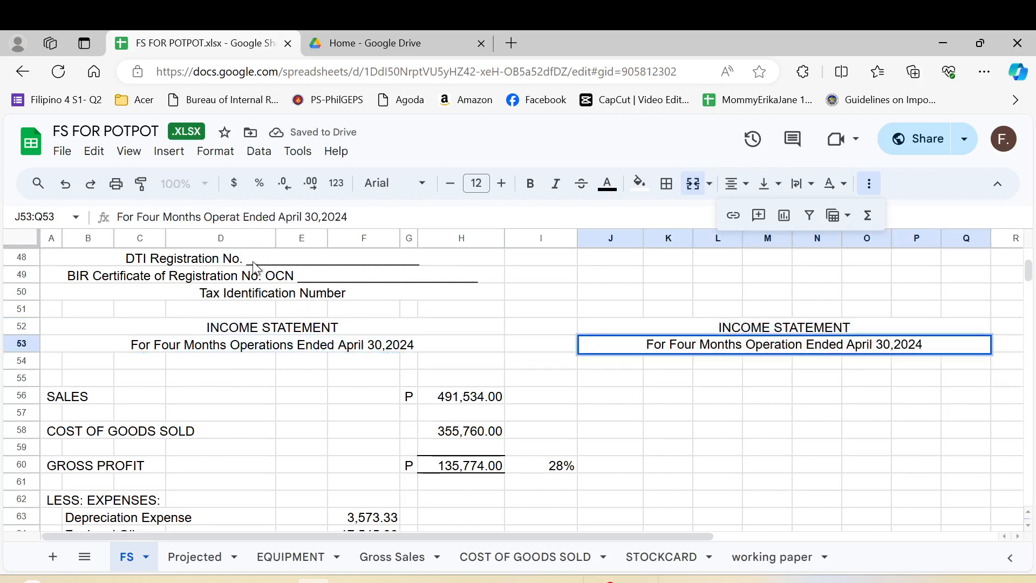
key("BackSpace")
key("BackSpace")
key("BackSpace")
key("BackSpace")
key("BackSpace")
key("BackSpace")
key("BackSpace")
key("BackSpace")
key("BackSpace")
key("BackSpace")
key("BackSpace")
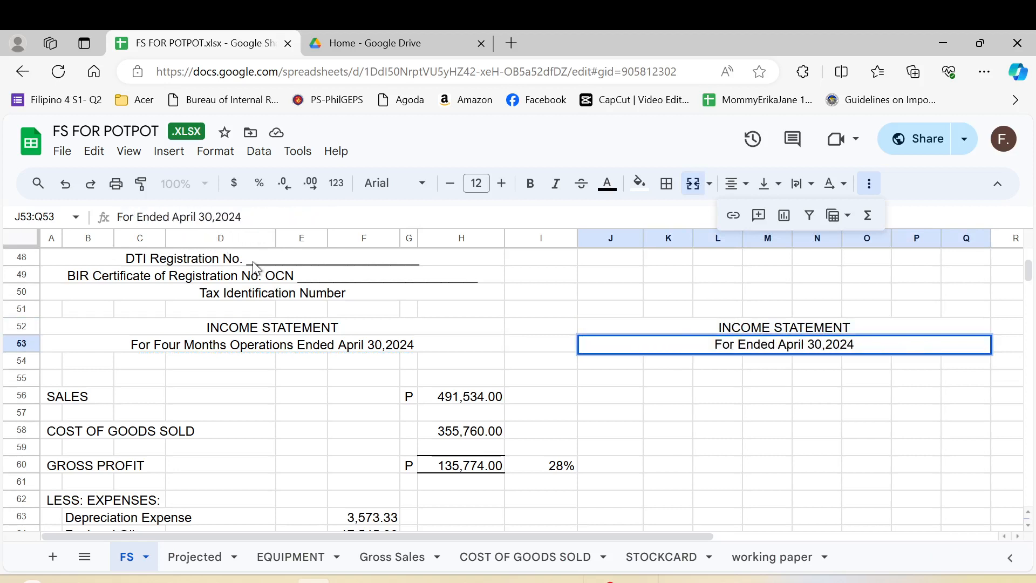
type("the Y")
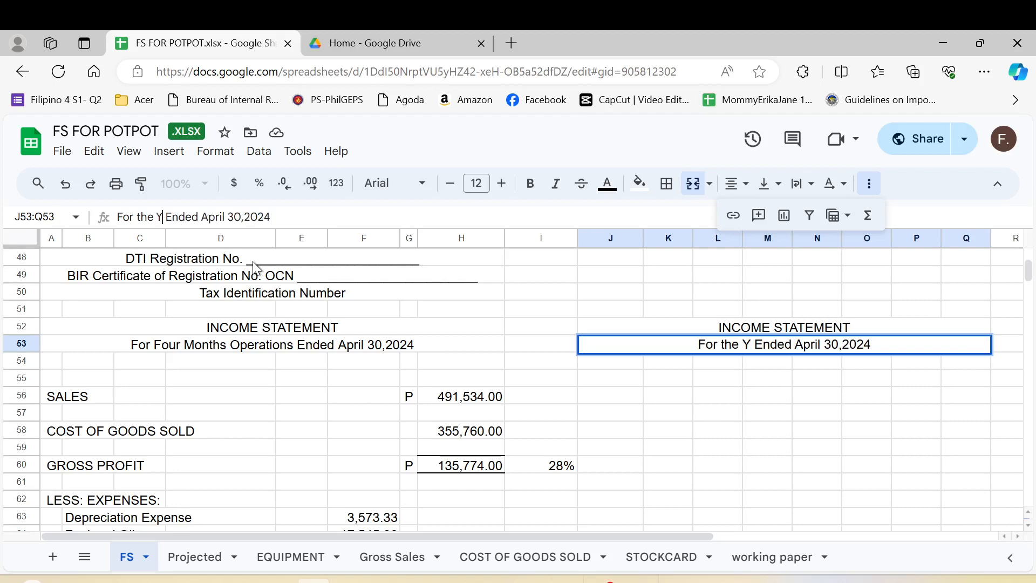
type("ear")
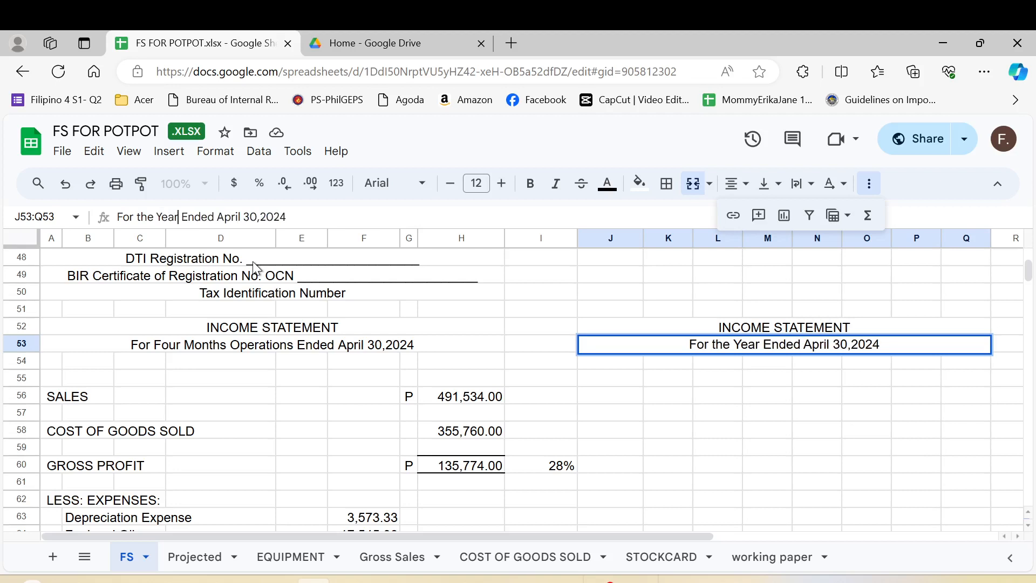
key("Return")
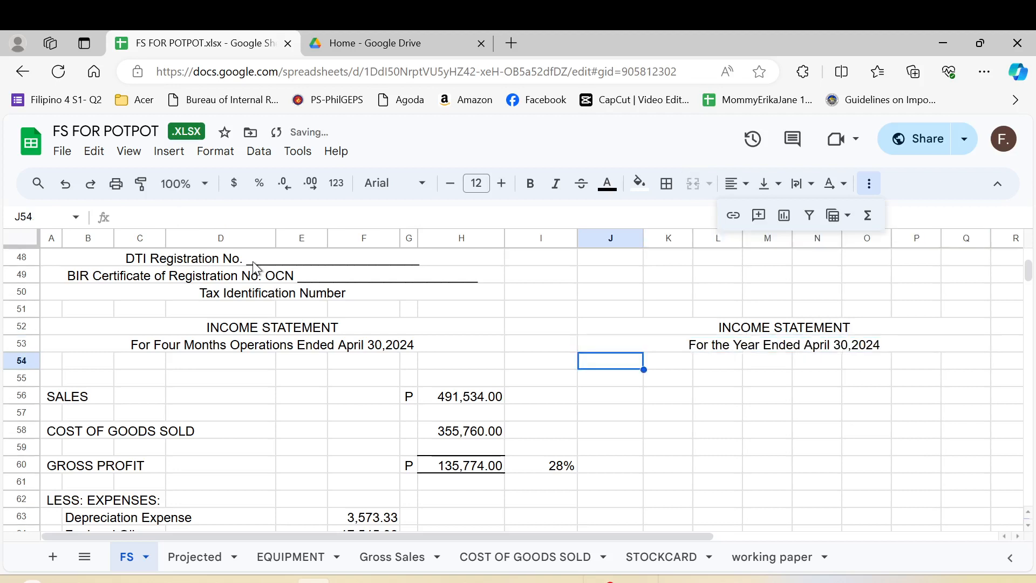
Step: Change the end date in the copied period line in J53 to December 31
left_click(802, 348)
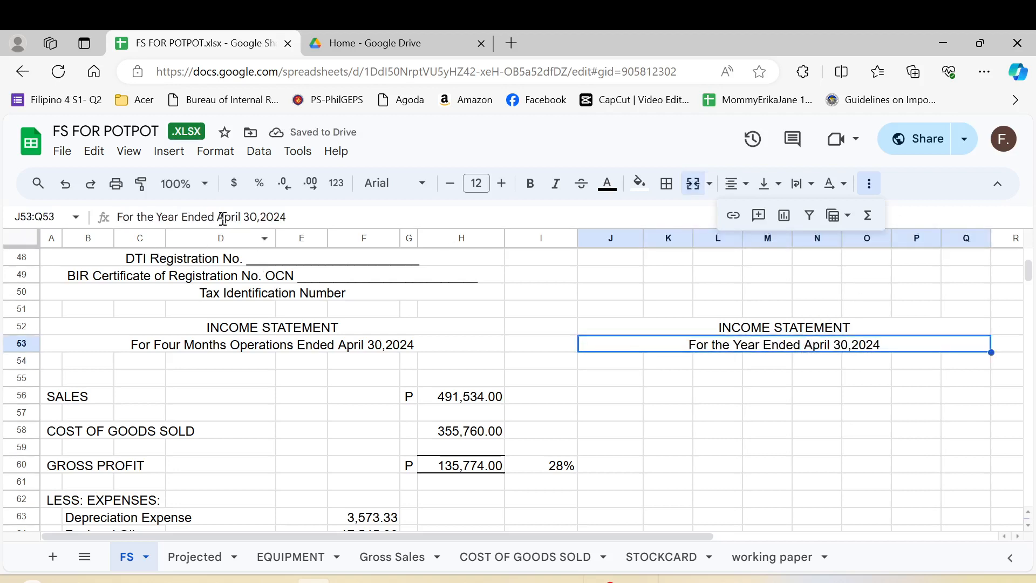
left_click(254, 218)
key("BackSpace")
key("BackSpace")
key("BackSpace")
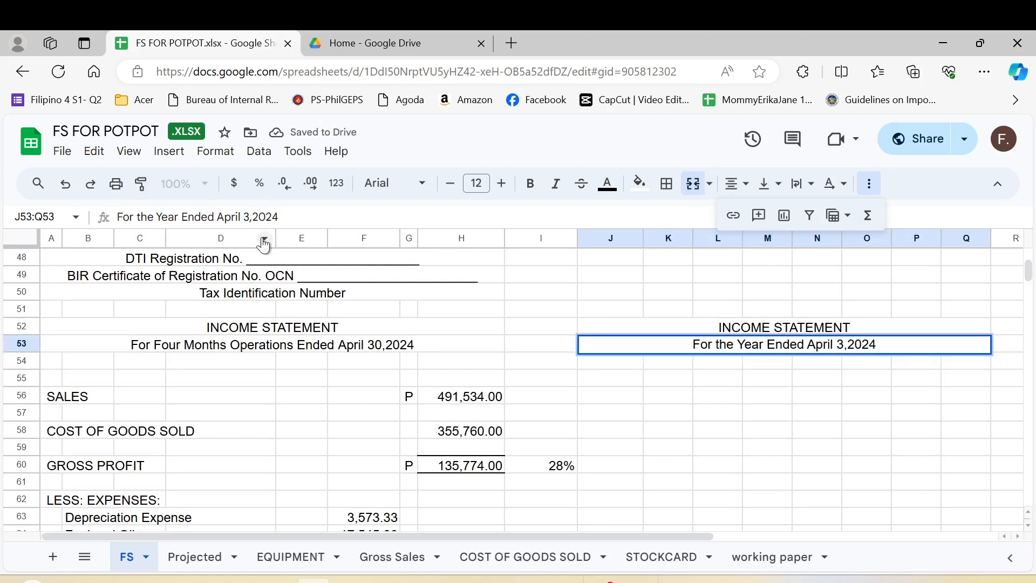
key("BackSpace")
key("BackSpace")
key("BackSpace")
key("BackSpace")
key("BackSpace")
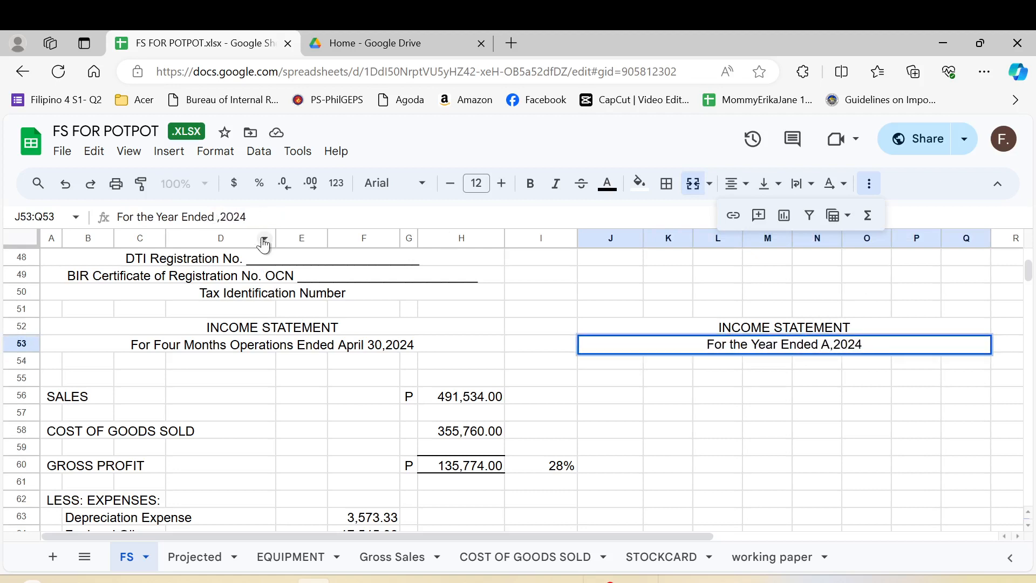
type("December")
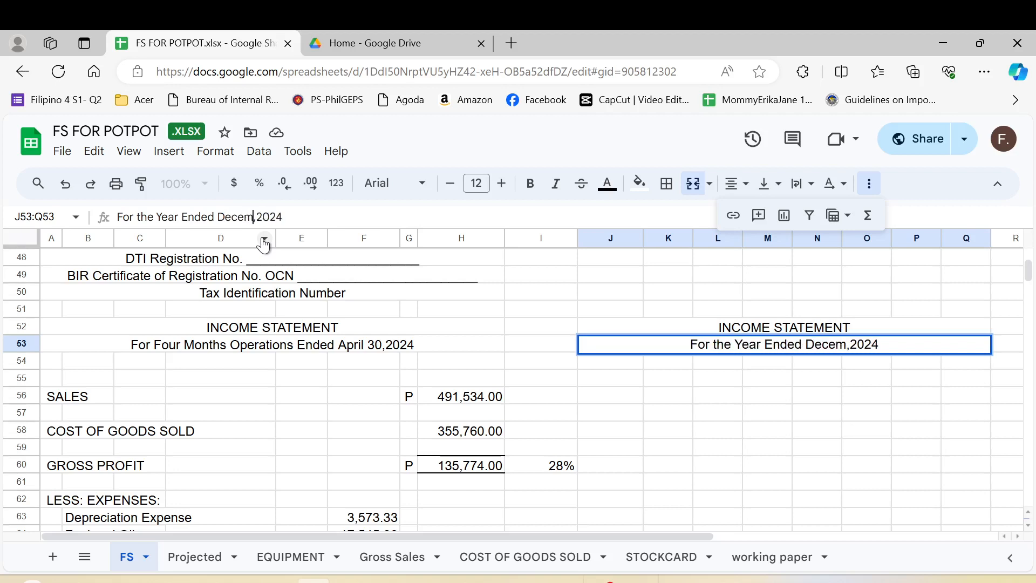
type(" 31")
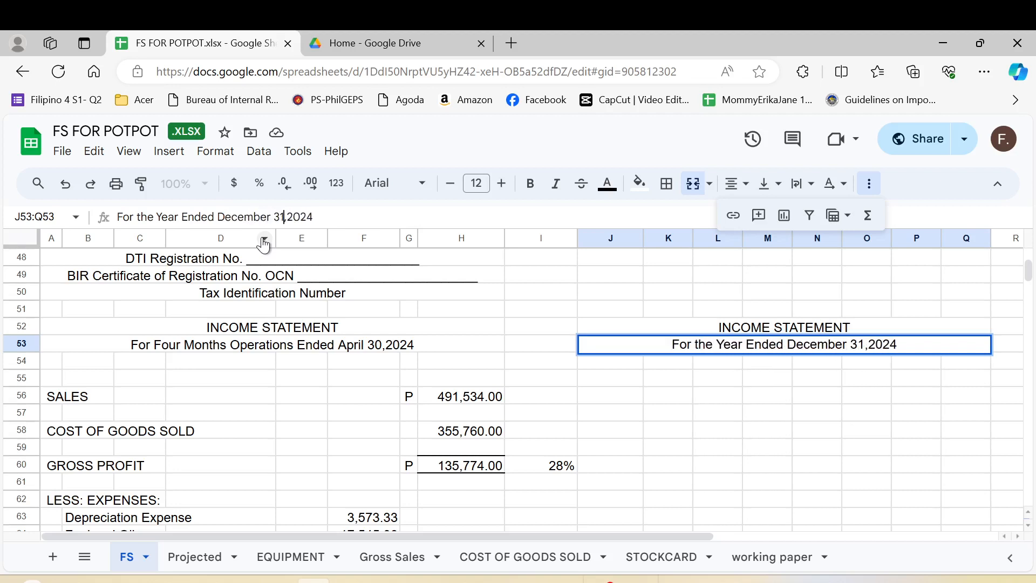
key("Return")
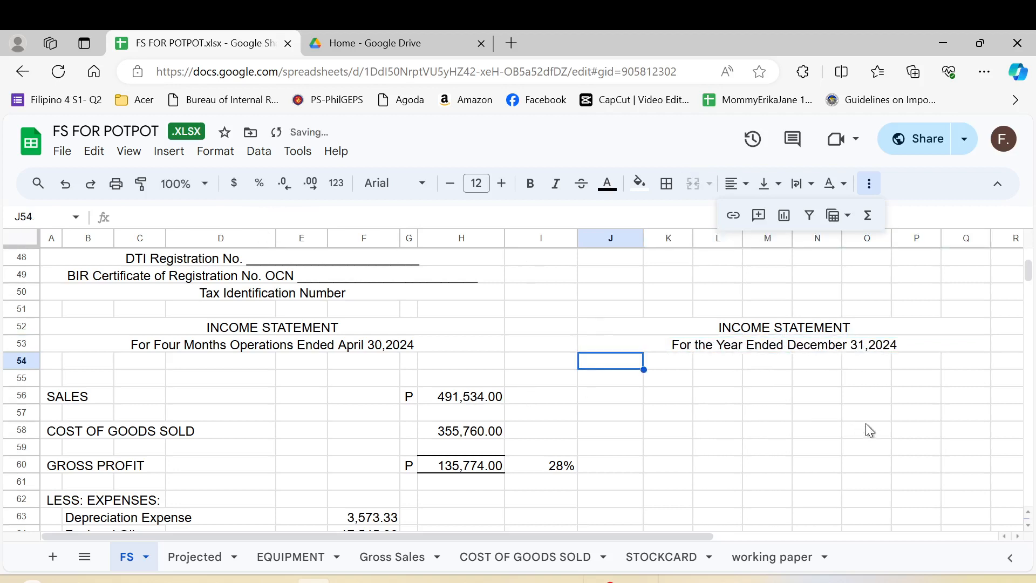
Step: Insert a space before 2024 in the copied income statement period line in J53
left_click(693, 347)
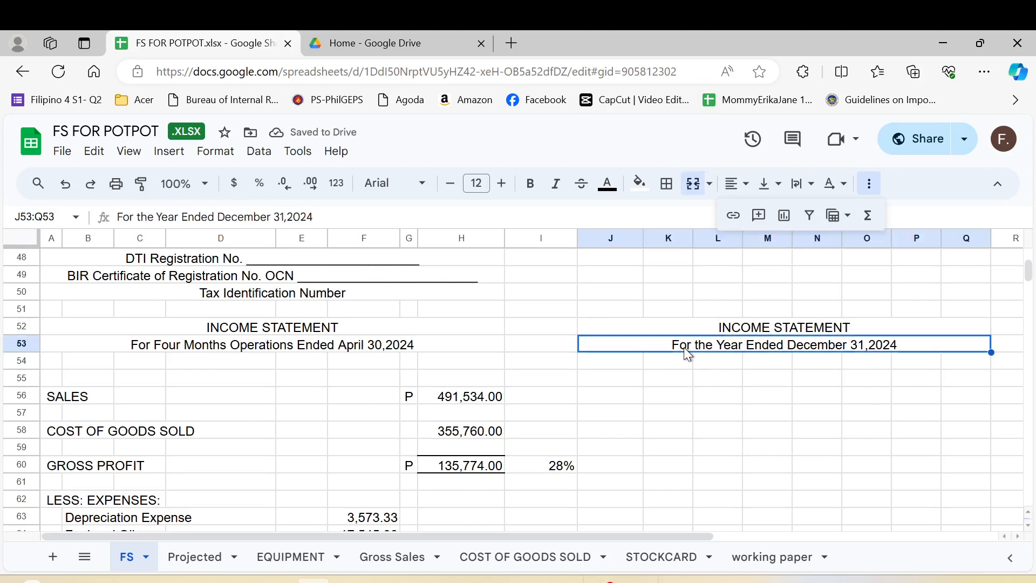
left_click(287, 217)
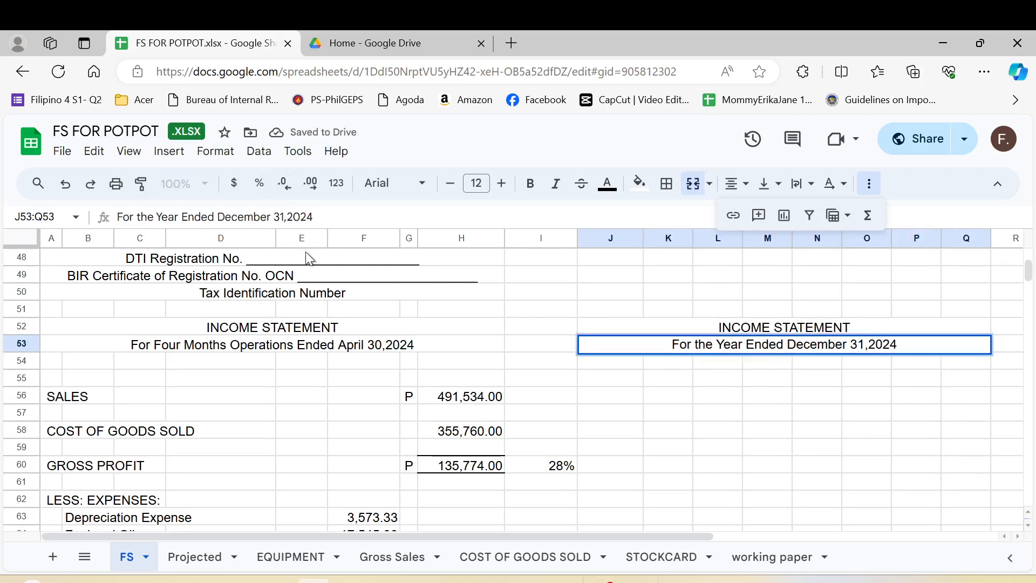
key("Return")
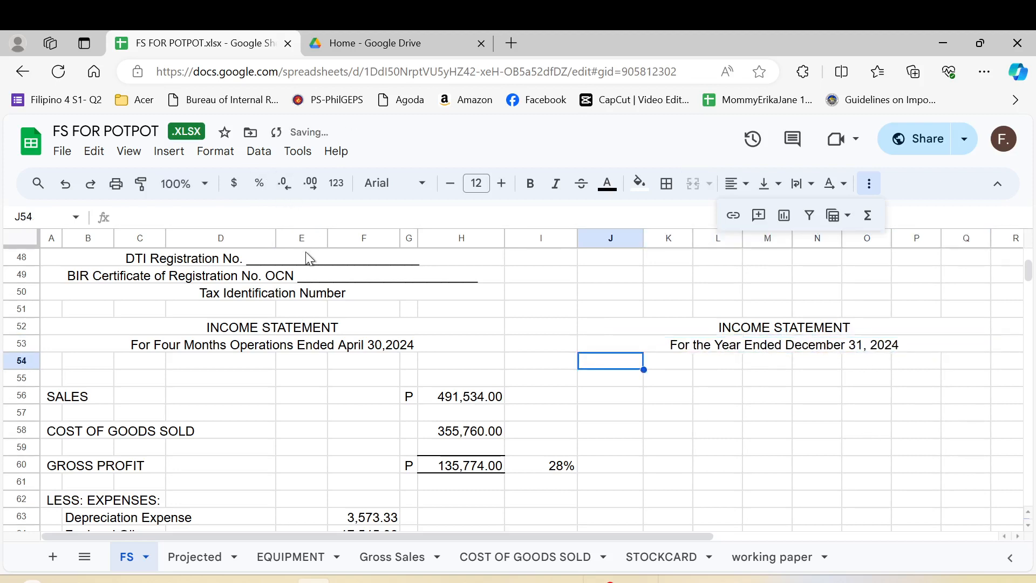
left_click(594, 395)
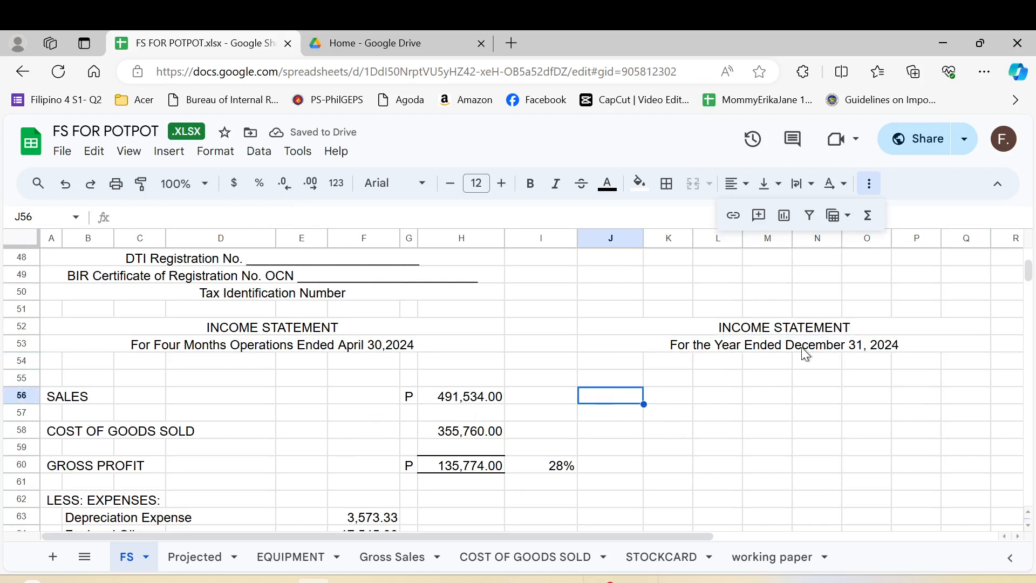
left_click(801, 328)
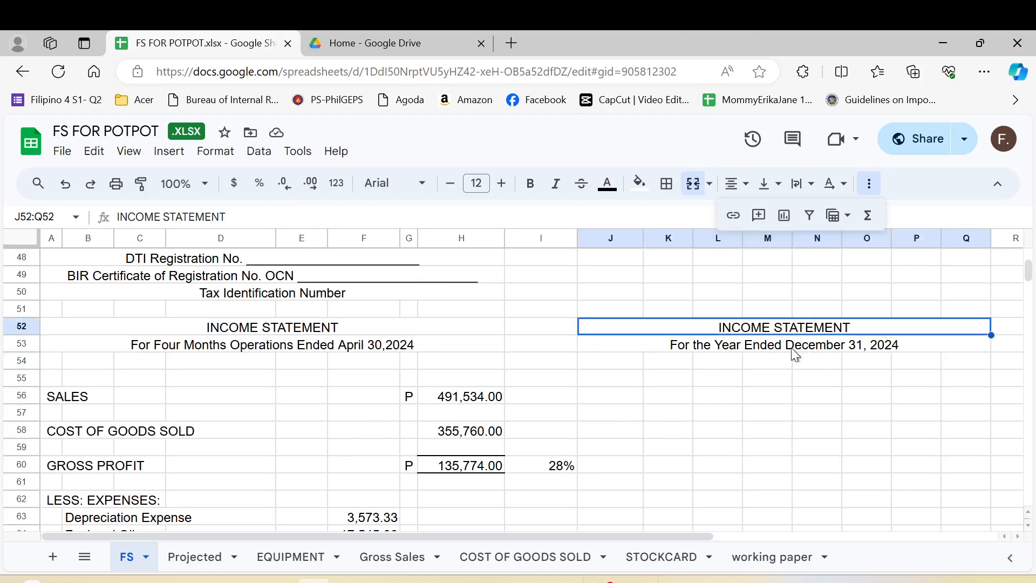
Step: Trace the Sales amount in H56 of the FS income statement to the cash receipts total in C9 of the working paper
left_click(289, 350)
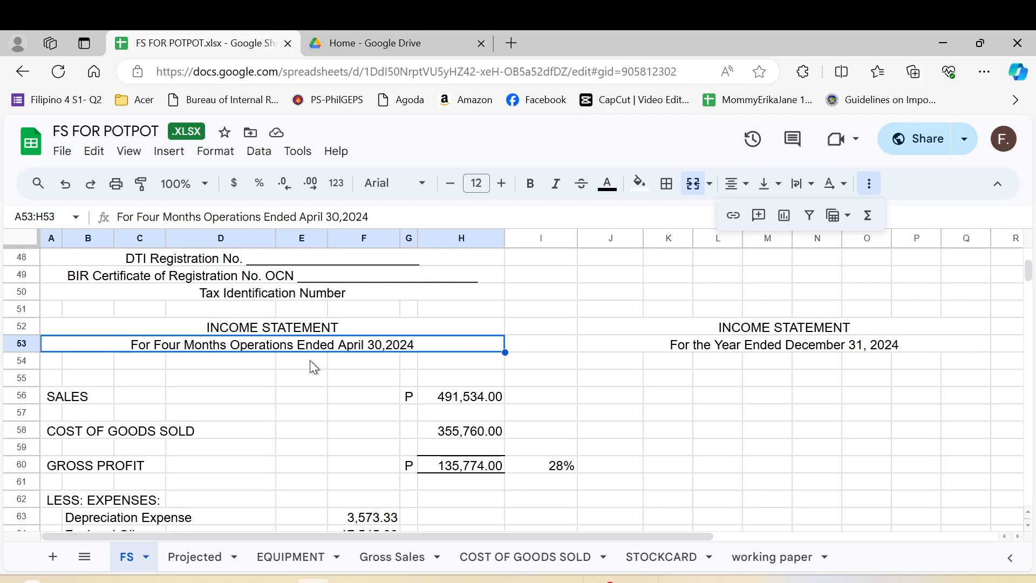
key("Down")
key("Down")
key("Down")
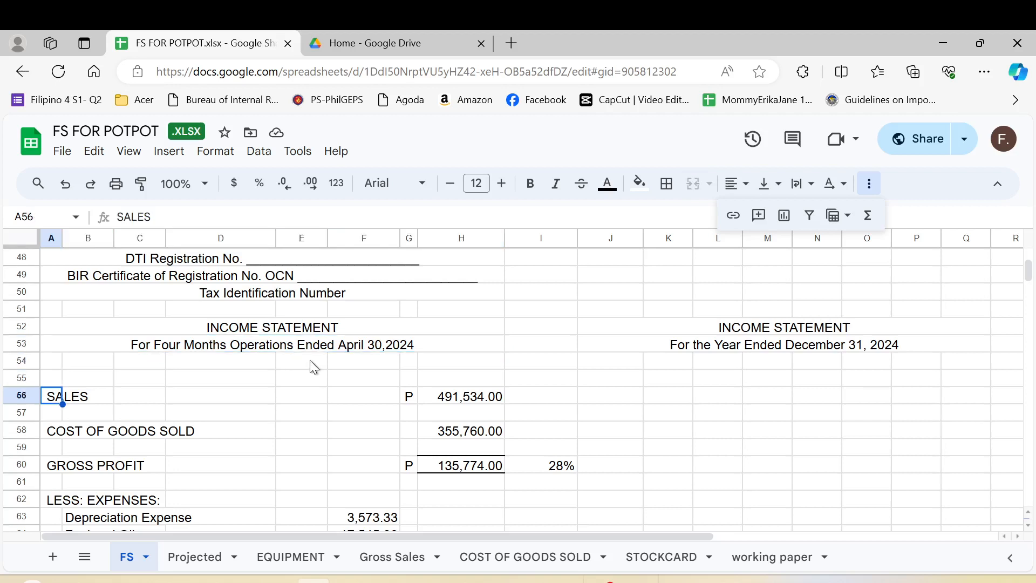
key("Right")
key("Right")
key("Right")
key("Right")
key("Right")
key("Right")
key("Right")
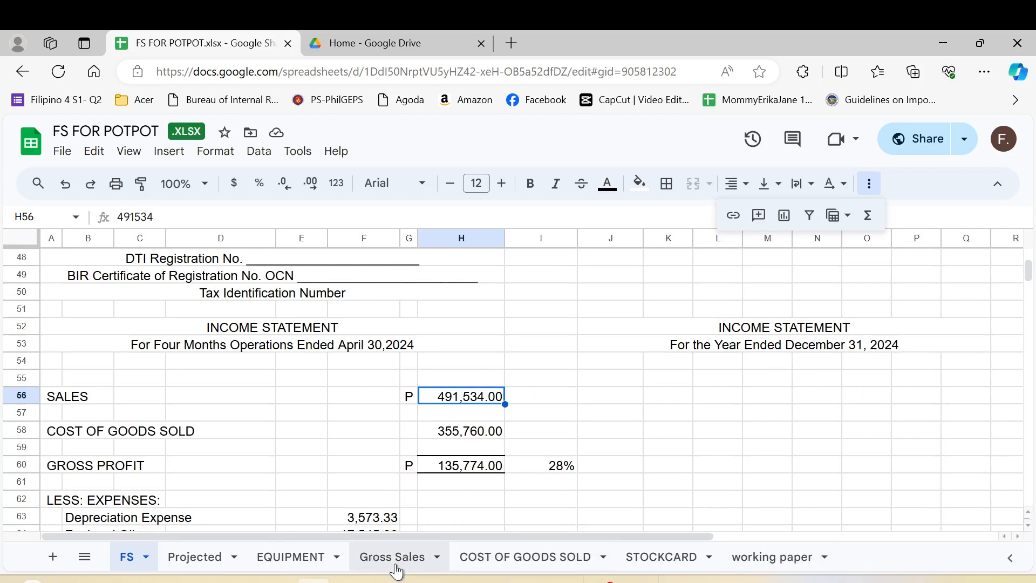
left_click(759, 561)
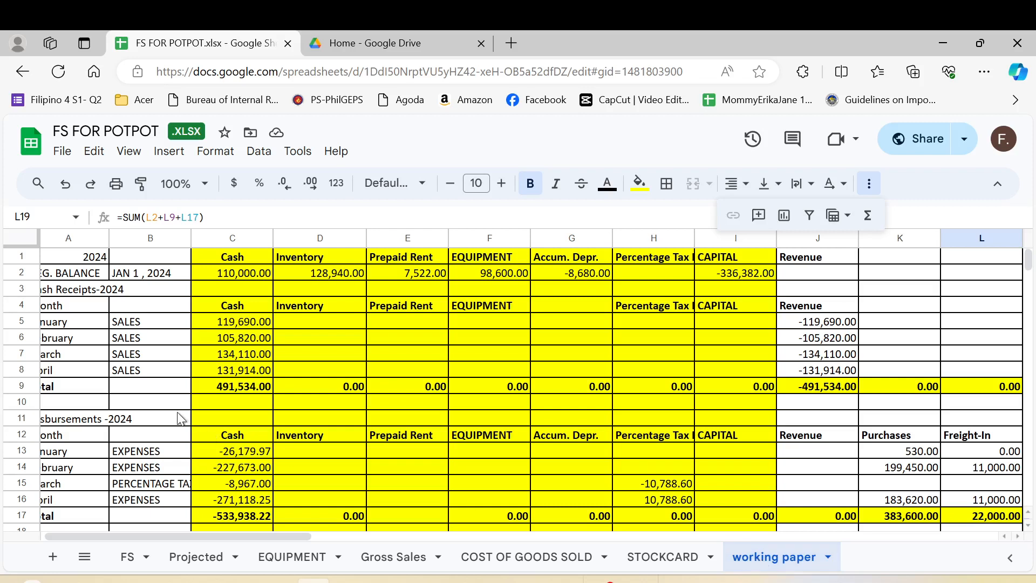
left_click(238, 386)
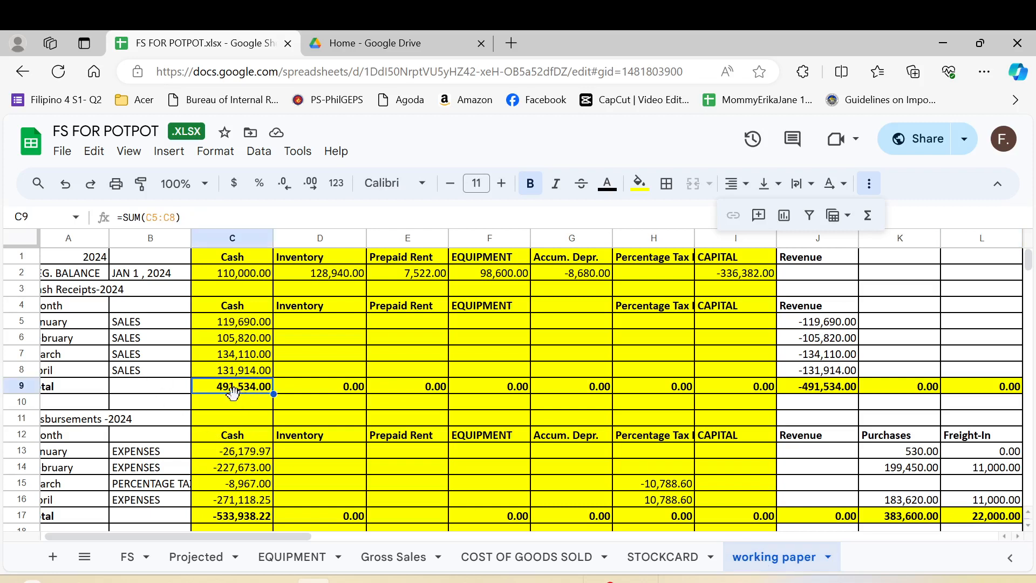
Step: Trace Cost of Goods Sold in H58 on the FS sheet to the computation on the COST OF GOODS SOLD sheet
left_click(132, 558)
left_click(63, 435)
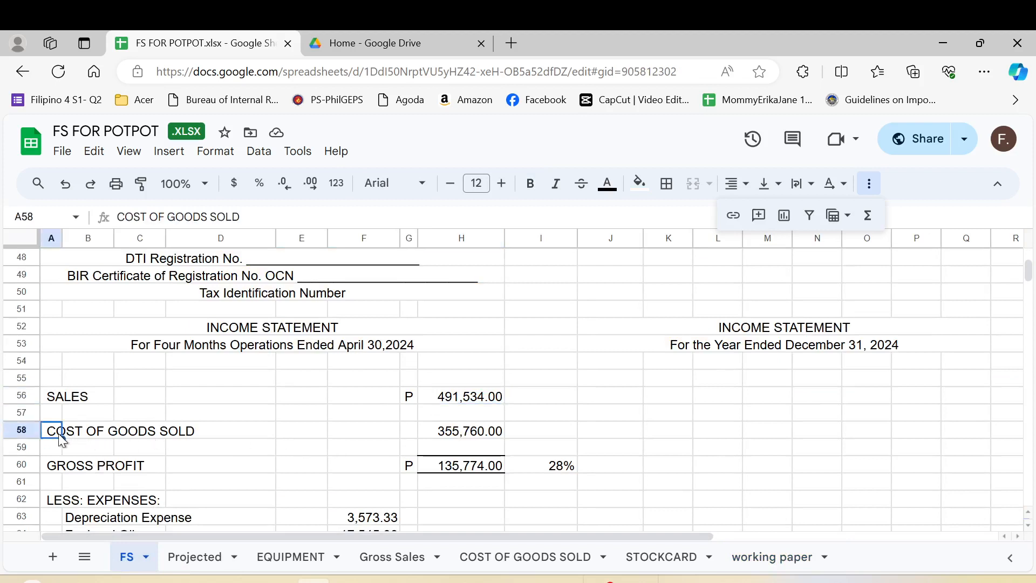
left_click(485, 431)
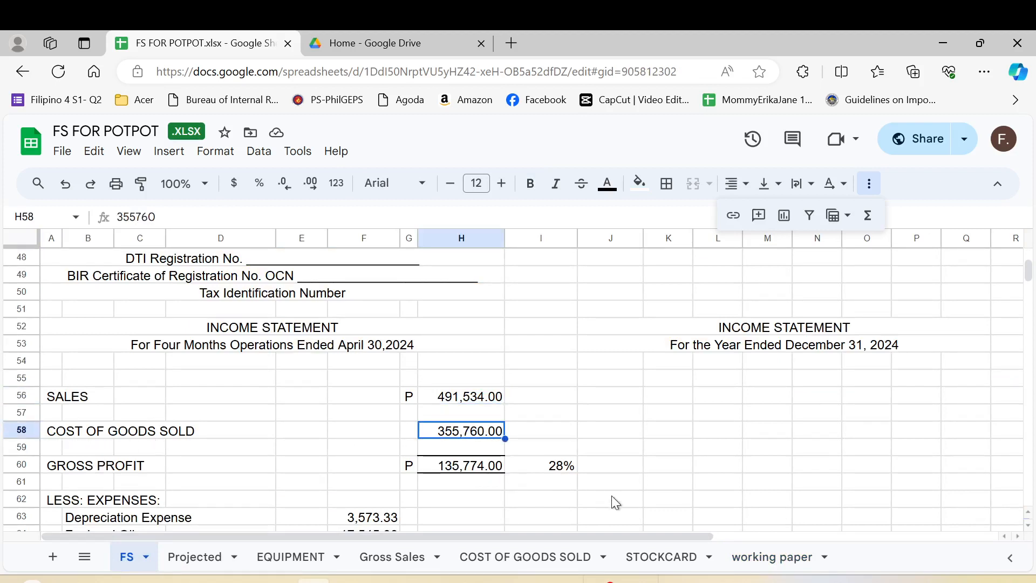
left_click(508, 564)
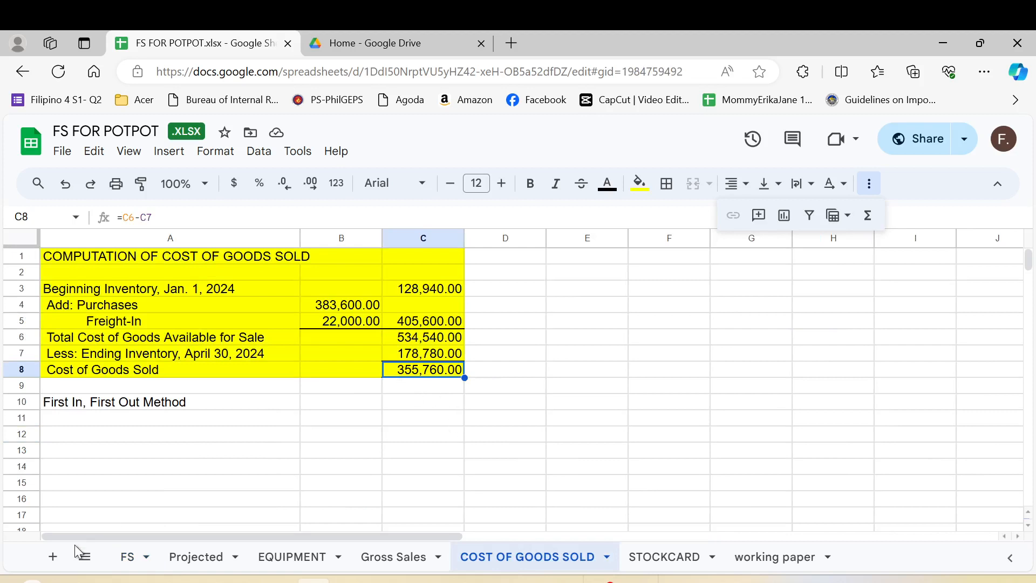
Step: Return to the FS sheet and examine the formulas for Gross Profit in H60 and its percentage of sales in I60
left_click(130, 563)
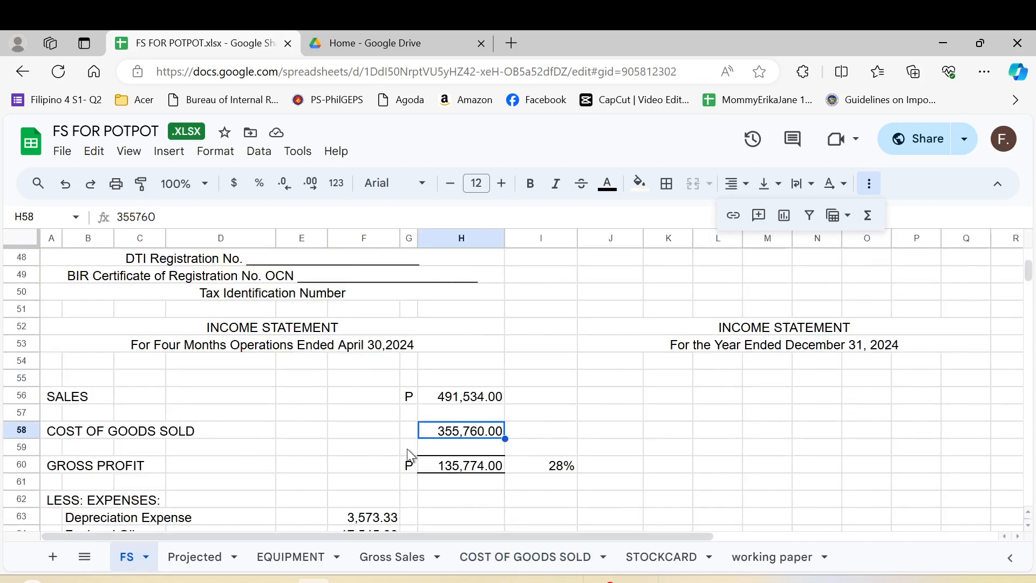
left_click(462, 468)
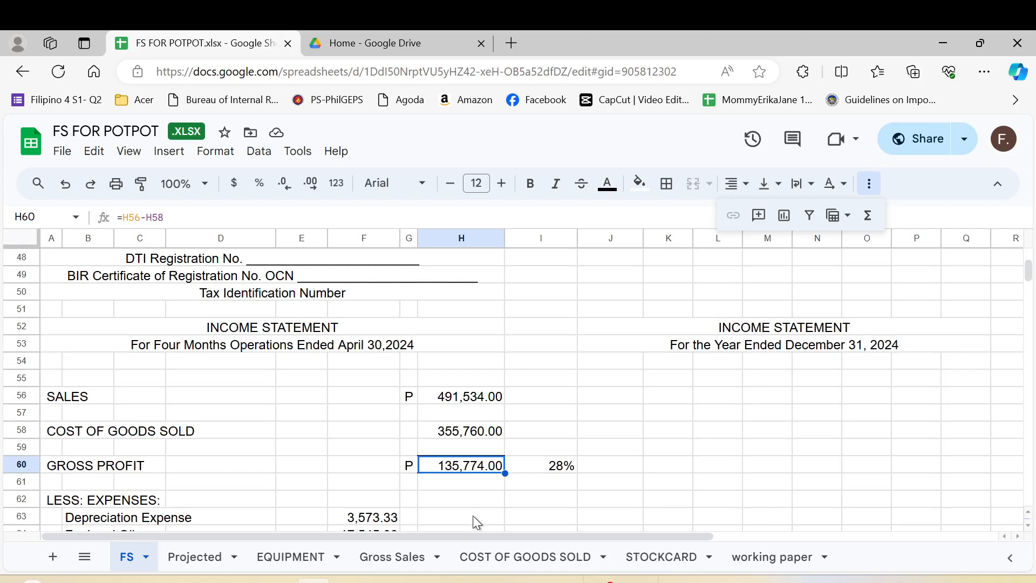
key("Right")
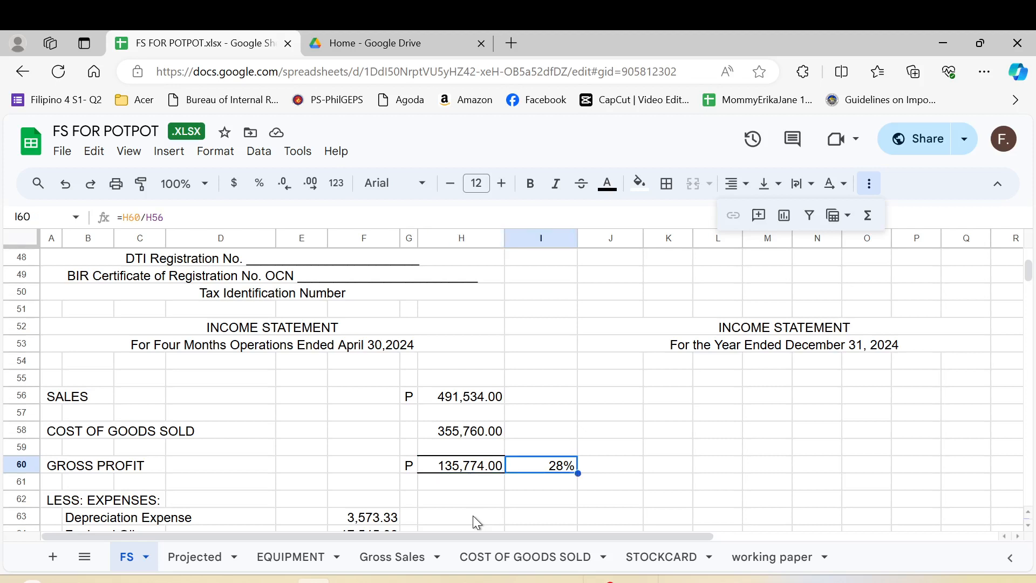
Step: Review the income statement's expense list, from Depreciation Expense in row 63 down to Total Expenses in row 72
key("Down")
key("Down")
key("Down")
key("Down")
key("Down")
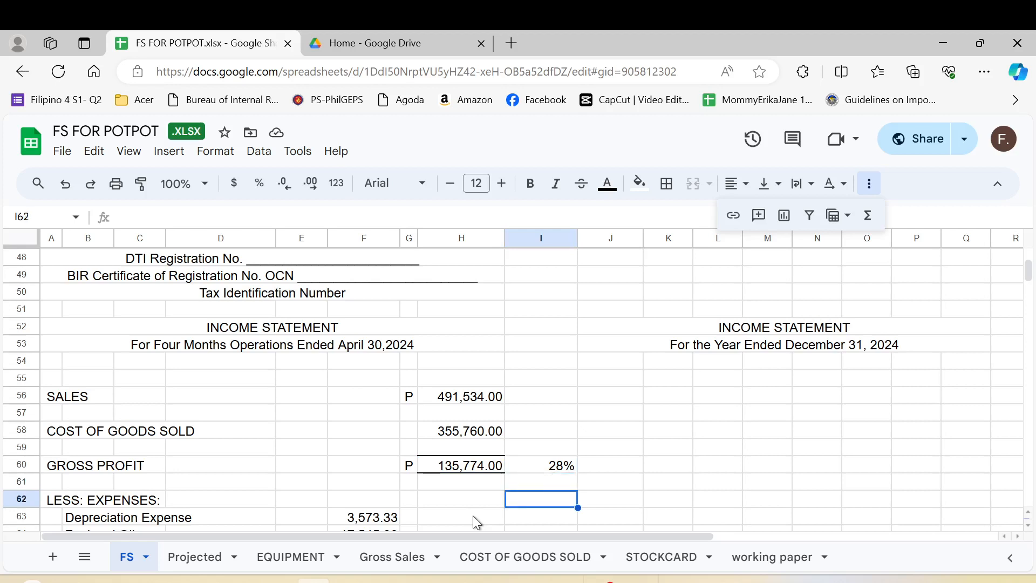
key("Down")
key("Down")
key("Down")
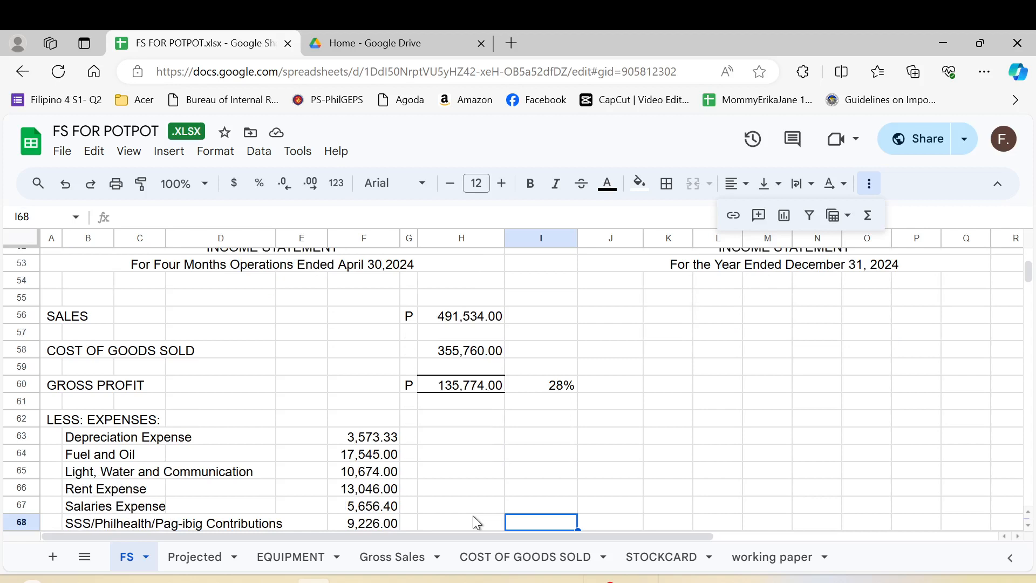
key("Left")
key("Left")
key("Left")
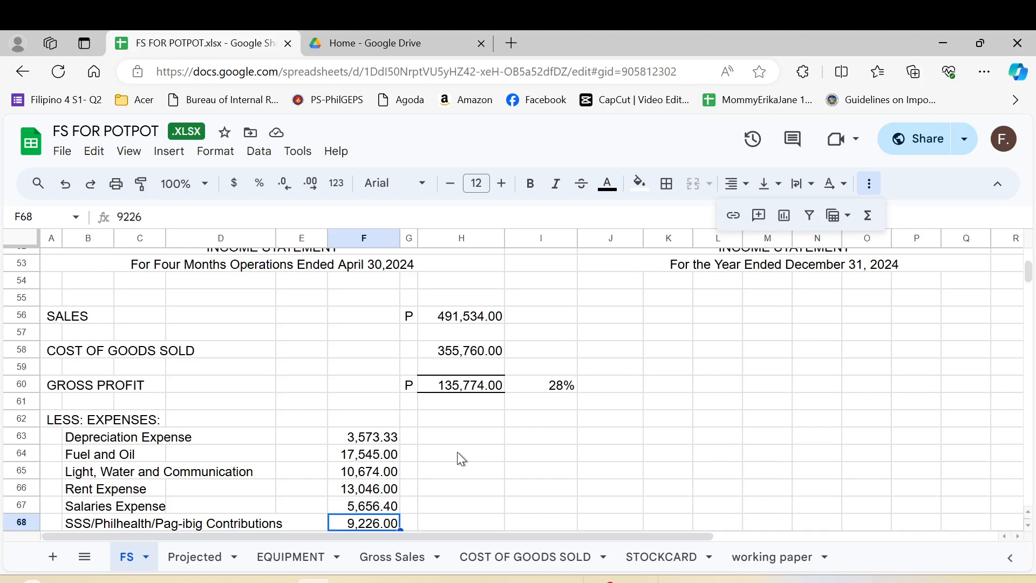
scroll(458, 453, "down", 2)
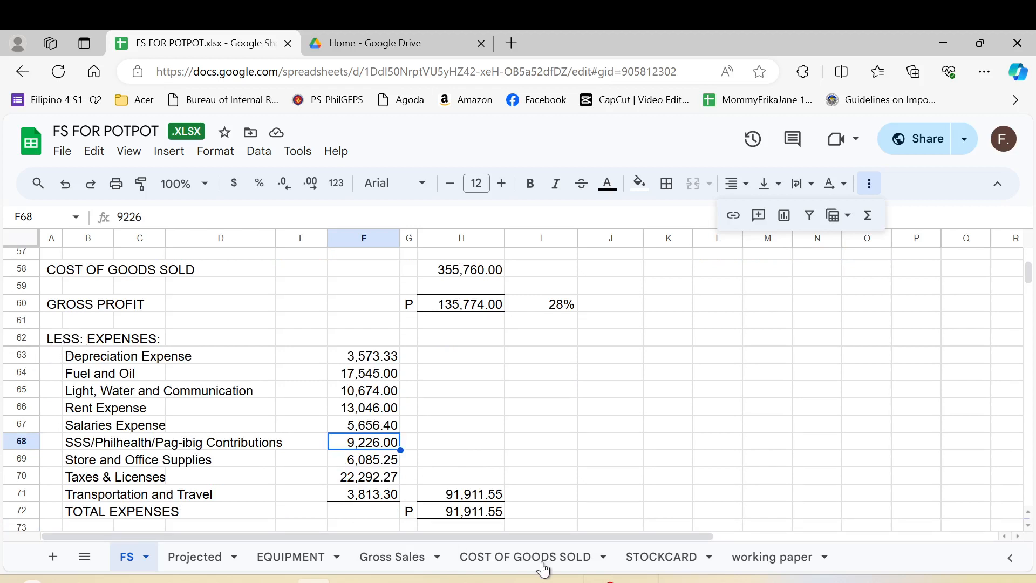
Step: Switch to the working paper sheet and examine the ending balance row, starting at Revenue in J19
left_click(754, 563)
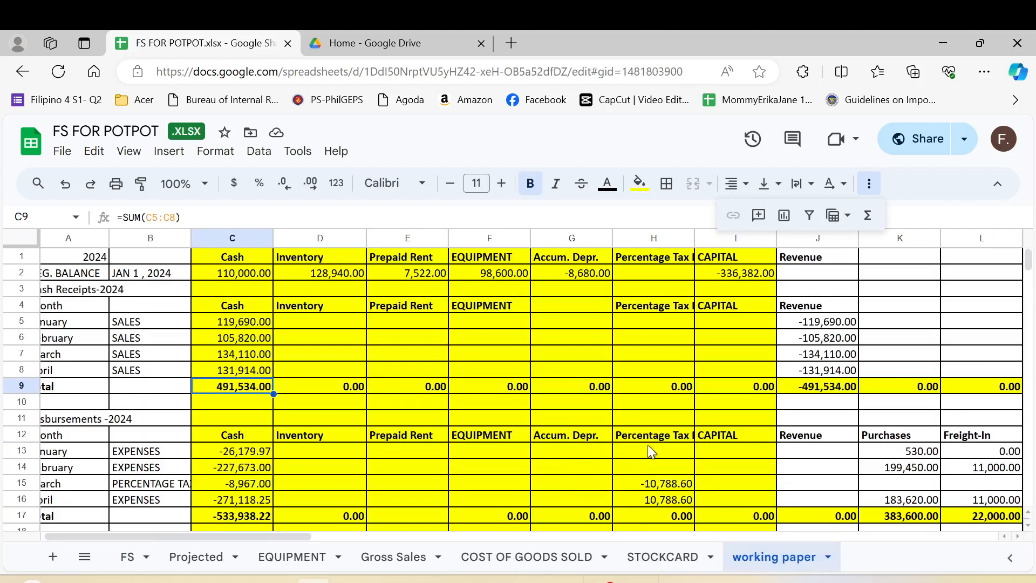
scroll(711, 456, "down", 1)
left_click(782, 473)
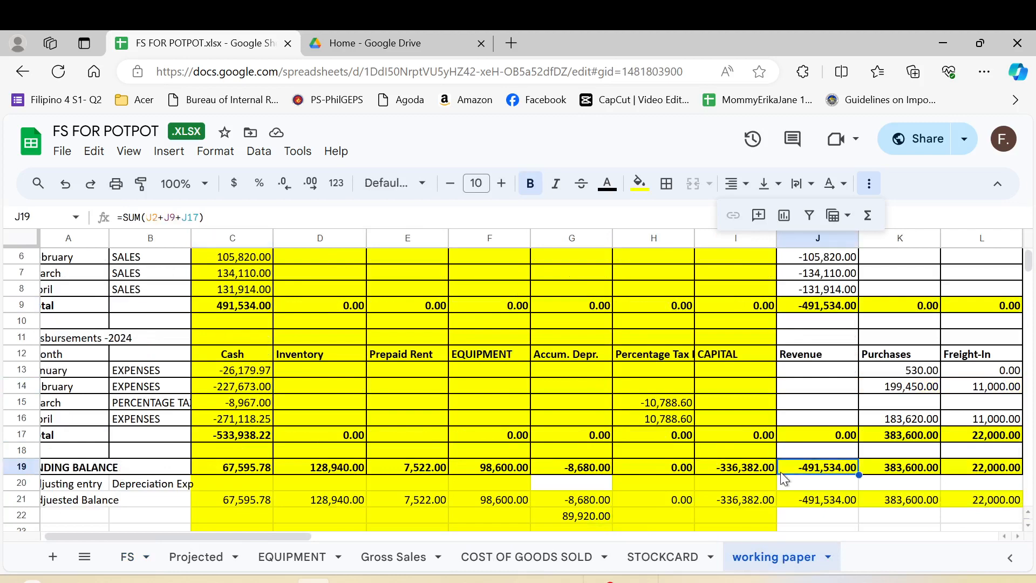
Step: Examine the adjusted balances in row 21 of the working paper, from Revenue across the expense columns
key("Down")
key("Down")
key("Down")
key("Up")
key("Up")
key("Up")
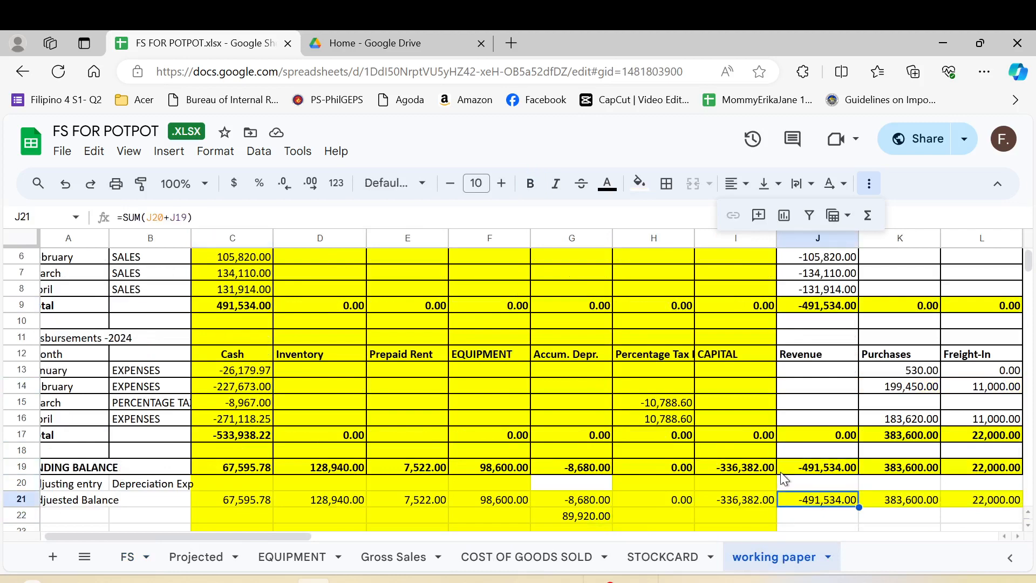
key("Down")
key("Down")
key("Right")
key("Right")
key("Right")
key("Right")
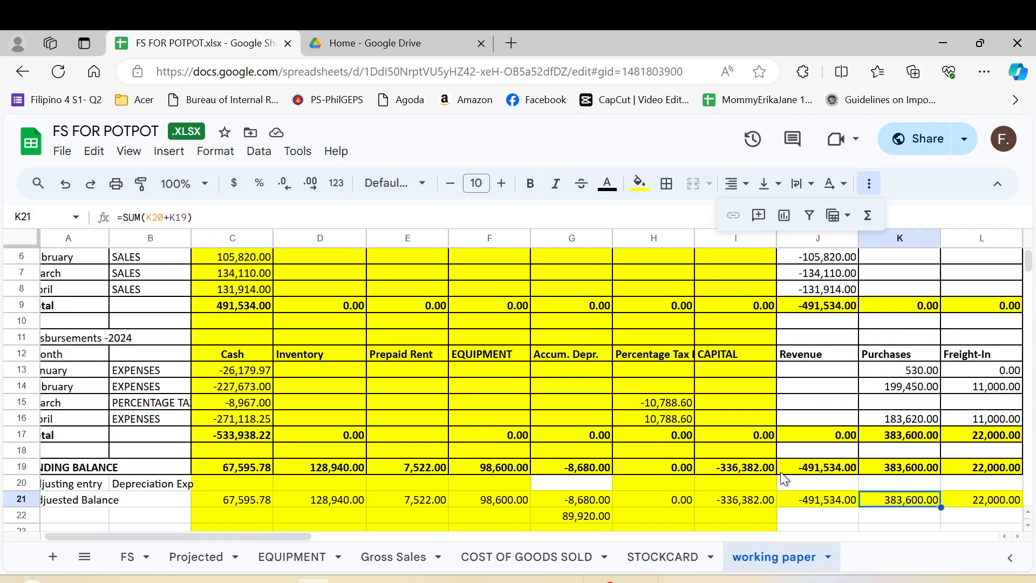
key("Right")
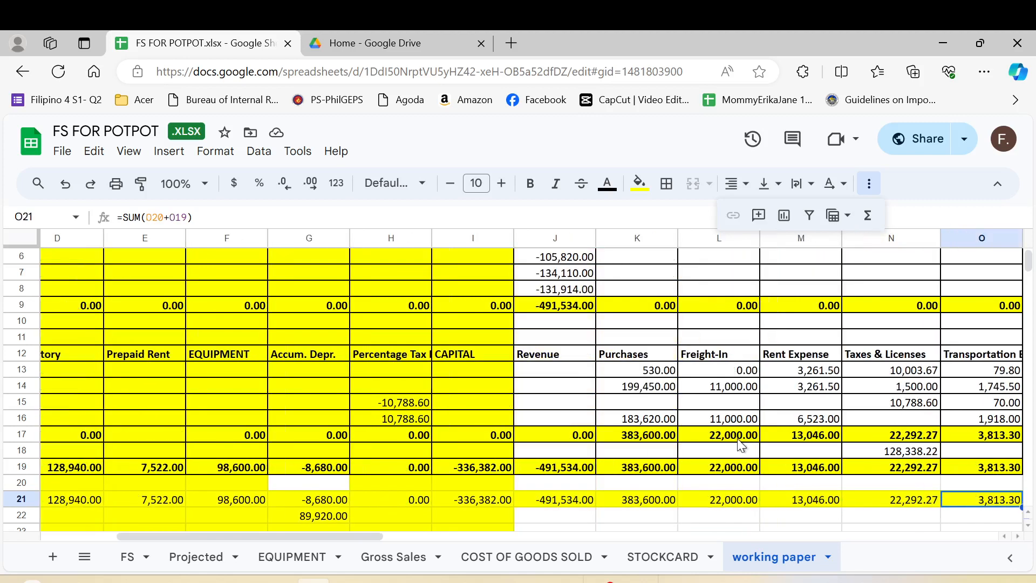
Step: Review the ENDING BALANCE row account by account, from Purchases through Contributions to the BALANCE column
left_click(630, 469)
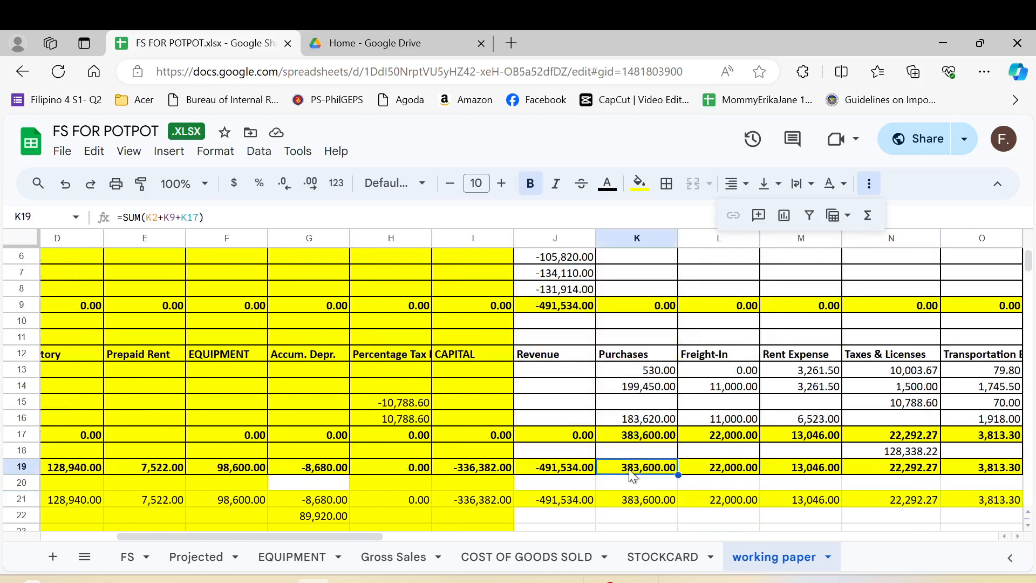
key("Right")
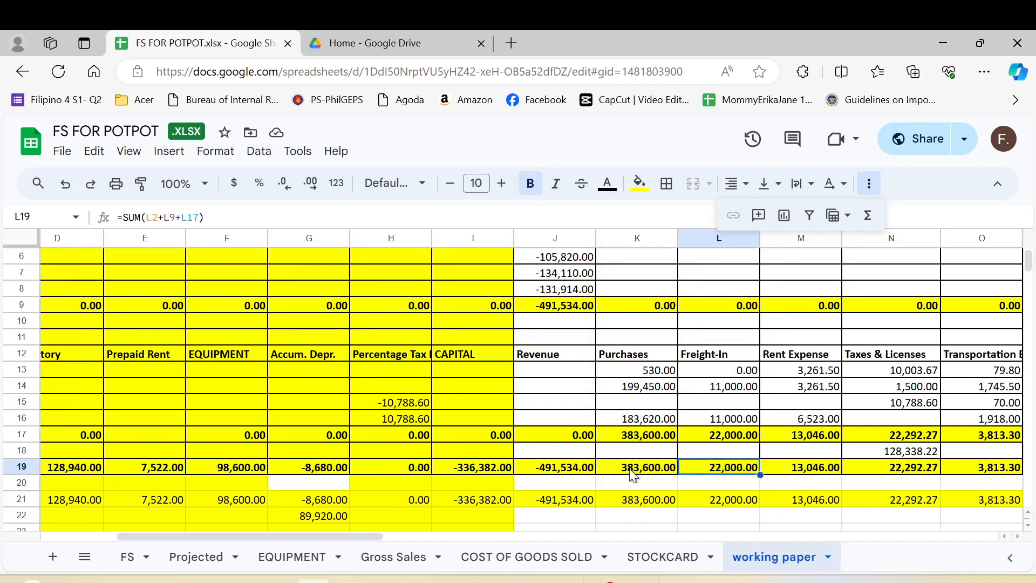
key("Right")
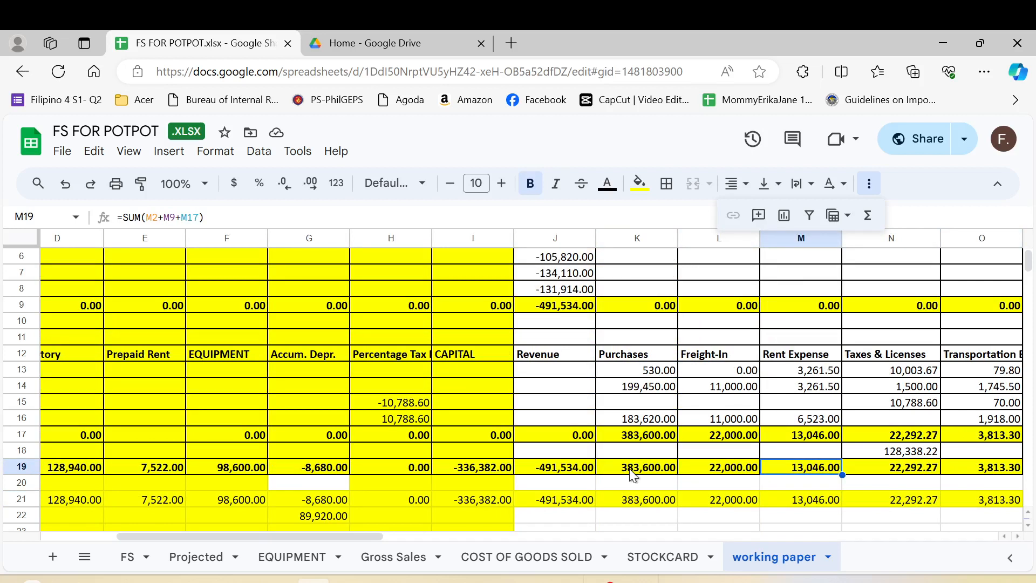
key("Right")
key("Right")
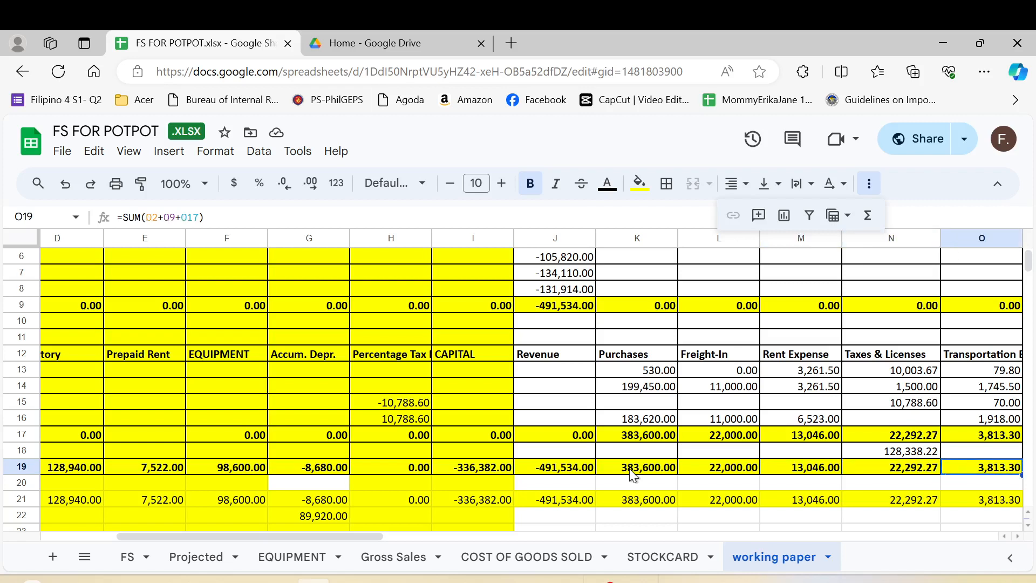
key("Right")
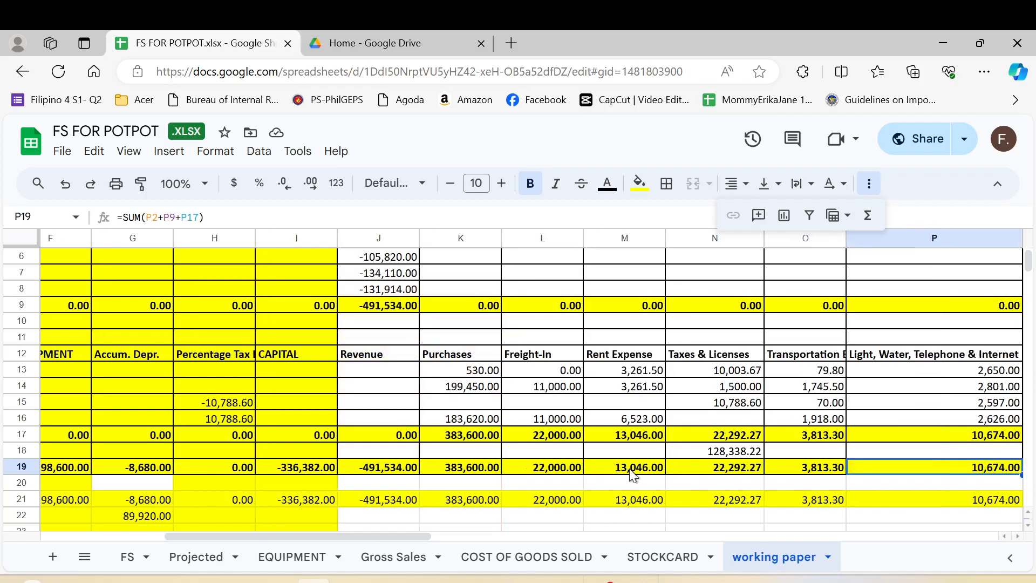
key("Right")
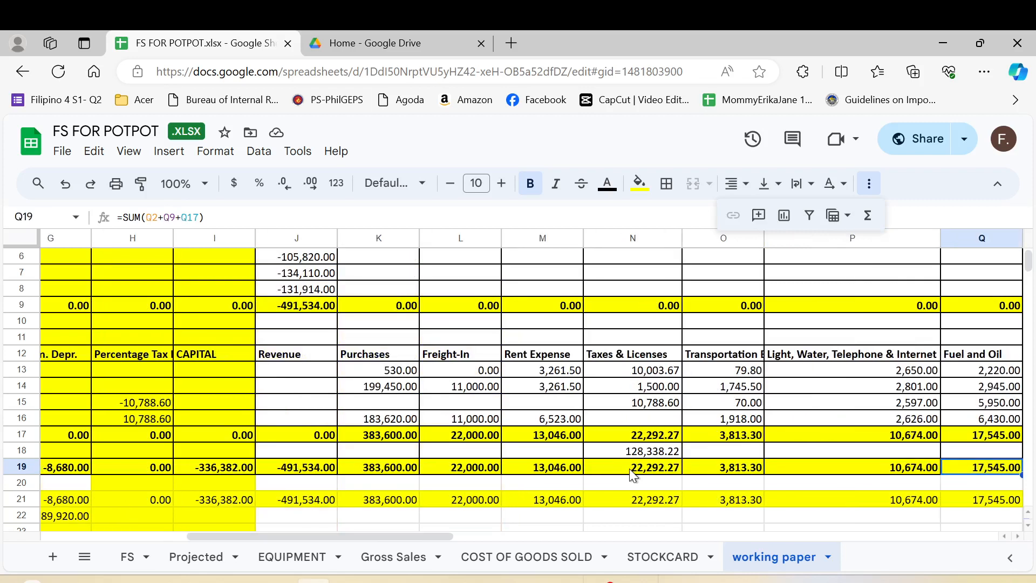
key("Right")
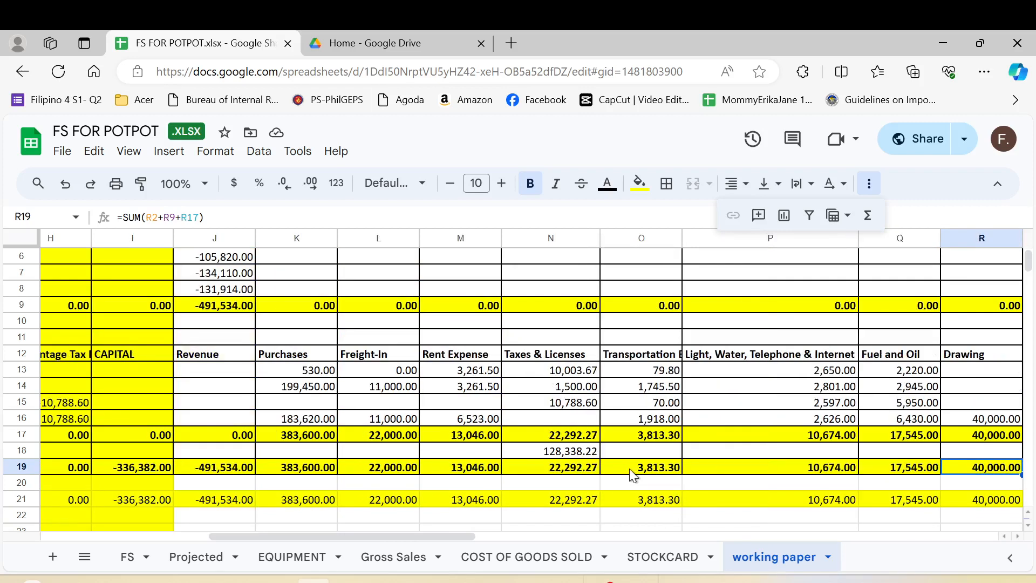
key("Right")
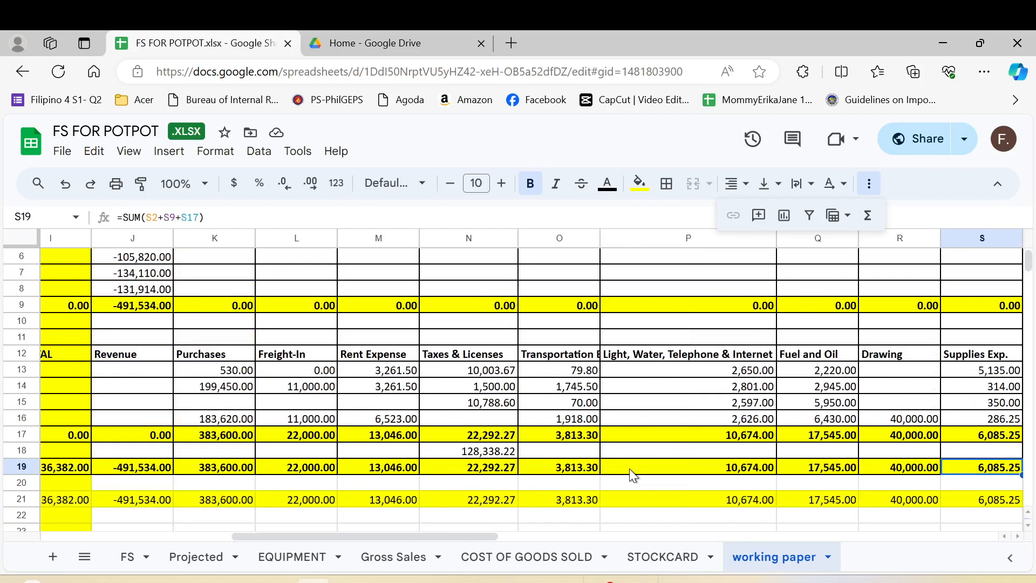
key("Right")
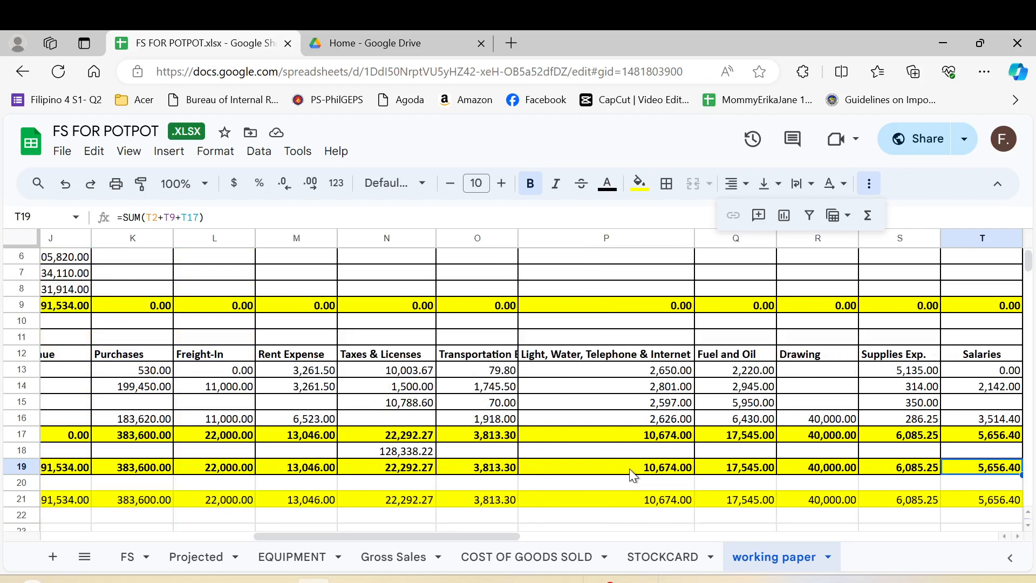
key("Right")
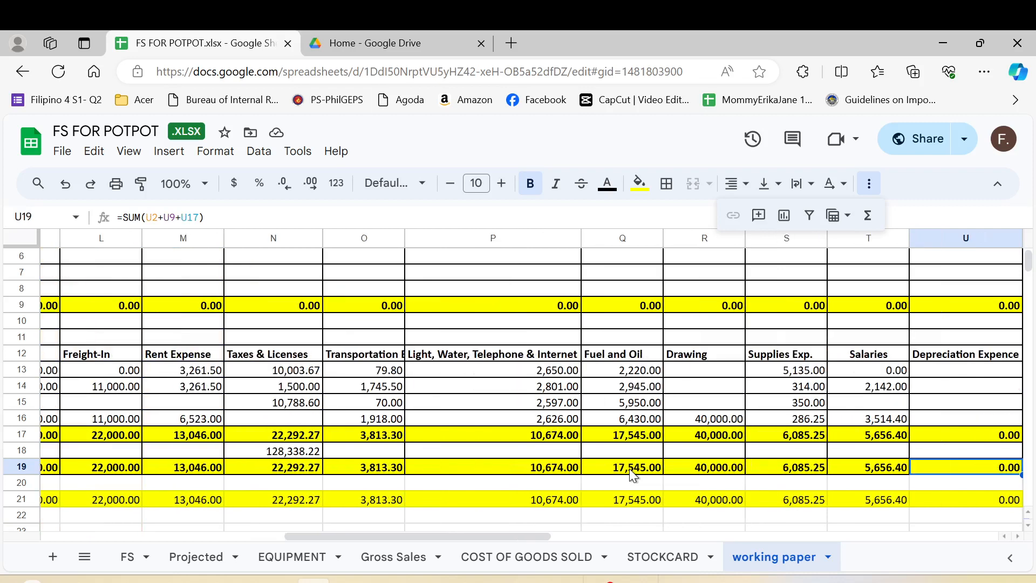
key("Right")
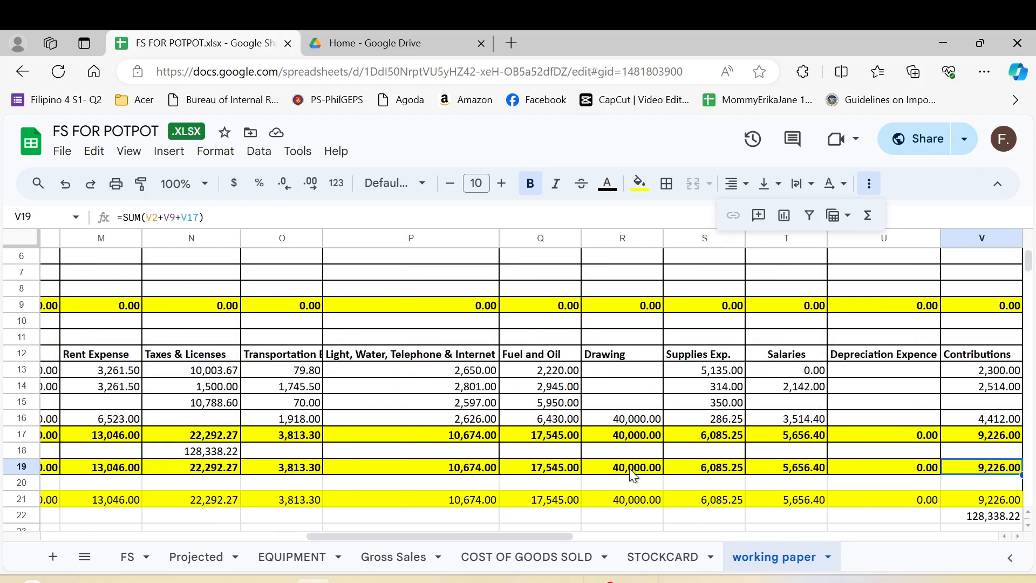
key("Right")
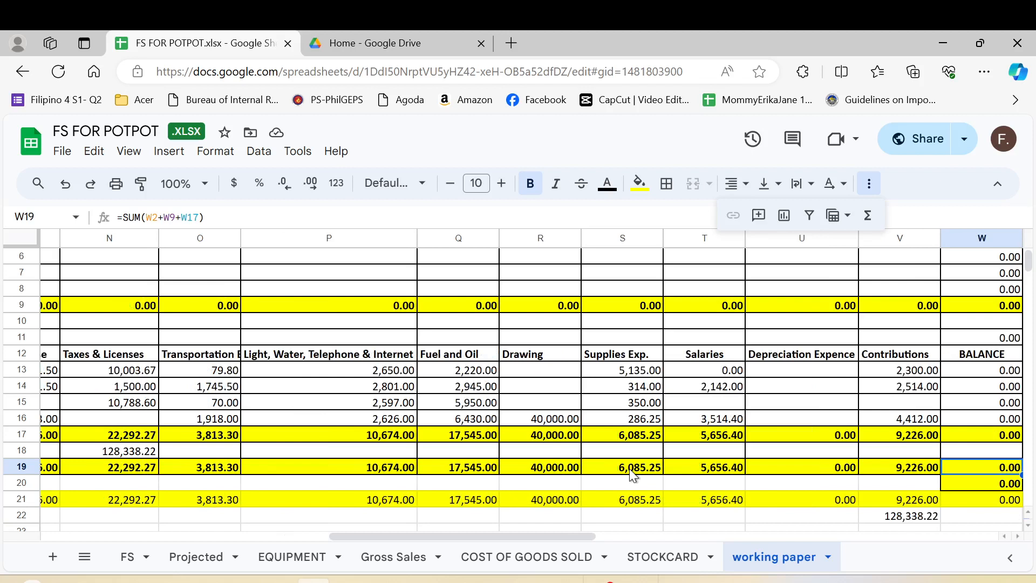
key("Down")
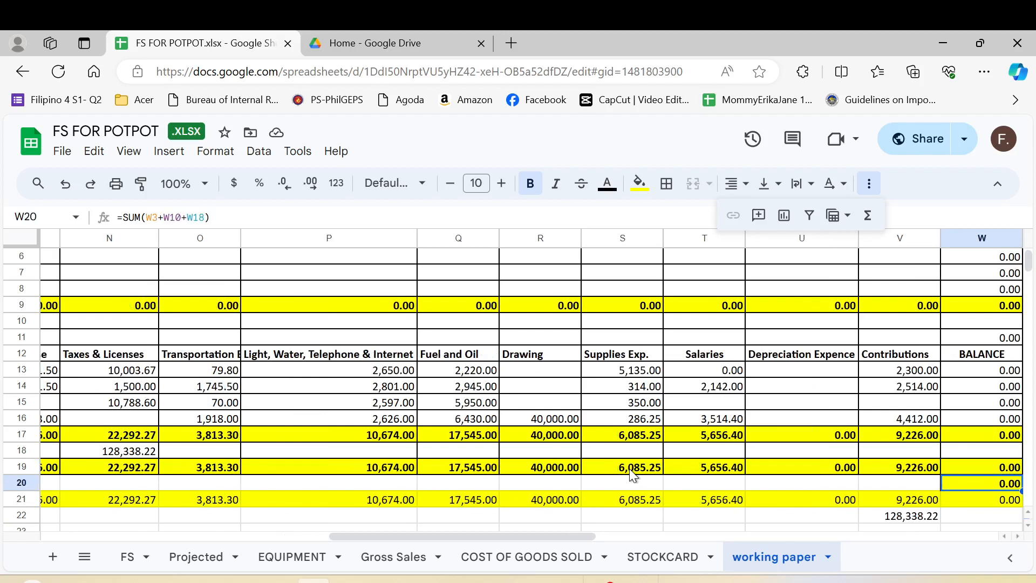
Step: Go over the adjusting entry row, from the BALANCE column back to its label and on to the empty Accum. Depr. cell
key("Left")
key("Left")
key("Left")
key("Left")
key("Left")
key("Left")
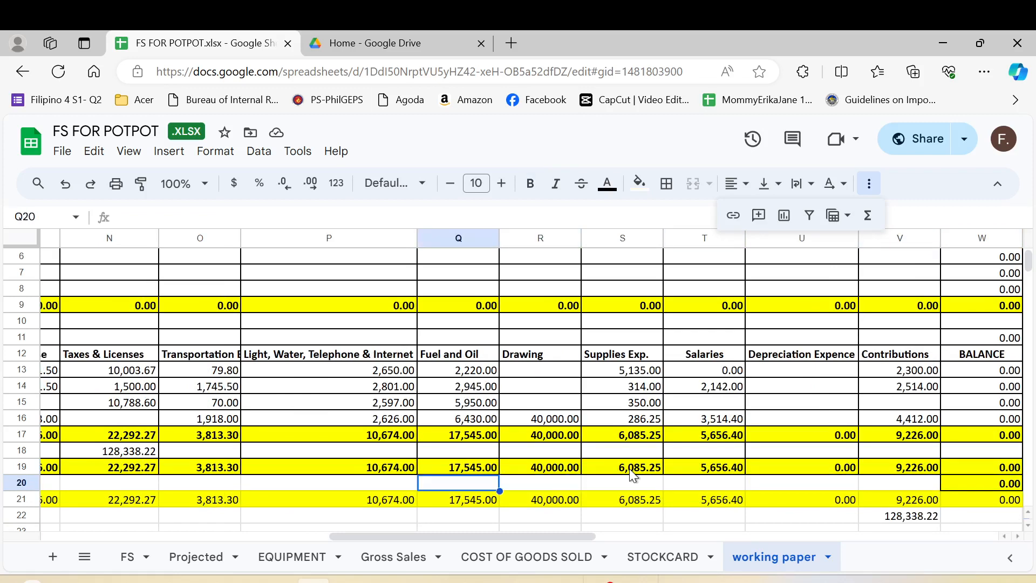
key("Left")
key("Left")
key("Left")
key("Left")
key("Left")
key("Left")
key("Left")
key("Left")
key("Left")
key("Left")
key("Left")
key("Left")
key("Left")
key("Left")
key("Left")
key("Left")
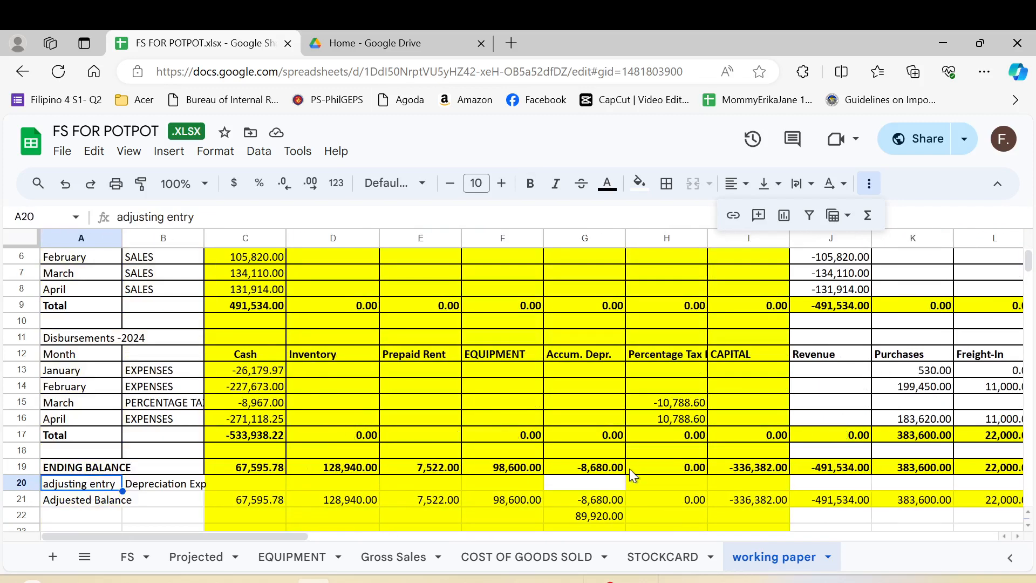
key("Right")
key("Right")
key("Right")
key("Right")
key("Right")
key("Right")
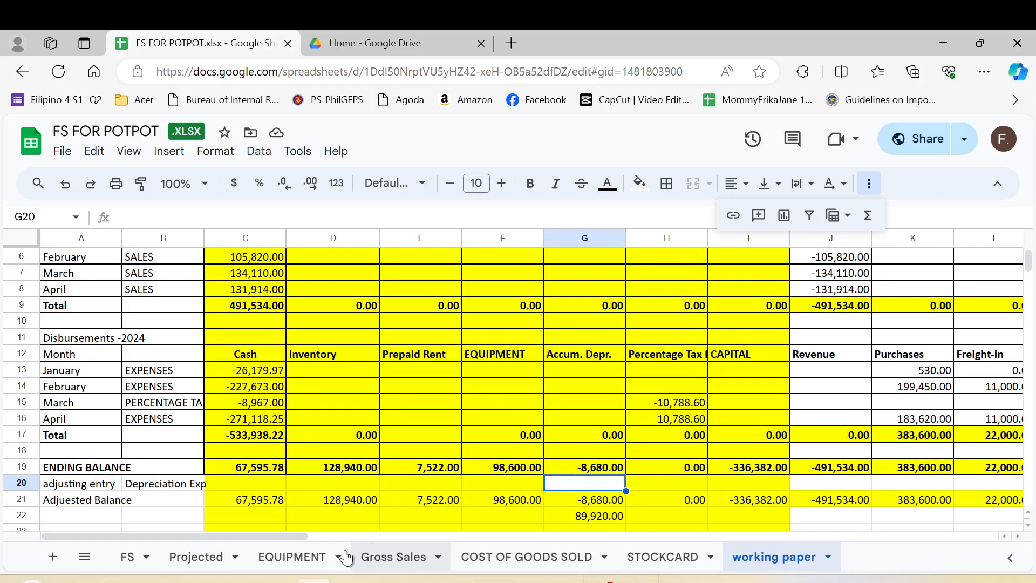
Step: On the EQUIPMENT sheet, enter 3573.33 in H12, below the 2024 depreciation expense total
left_click(302, 567)
left_click(388, 452)
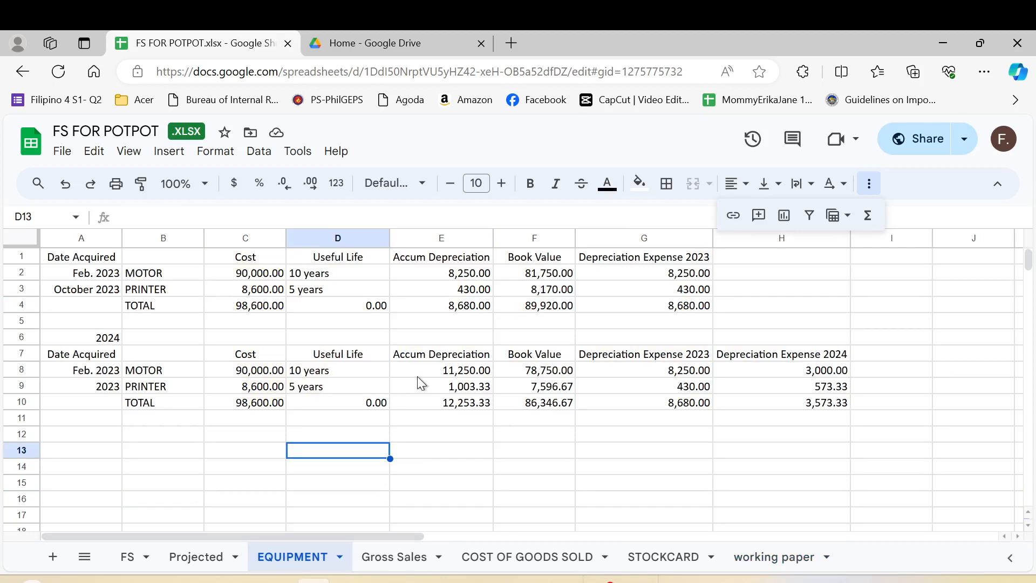
left_click(769, 430)
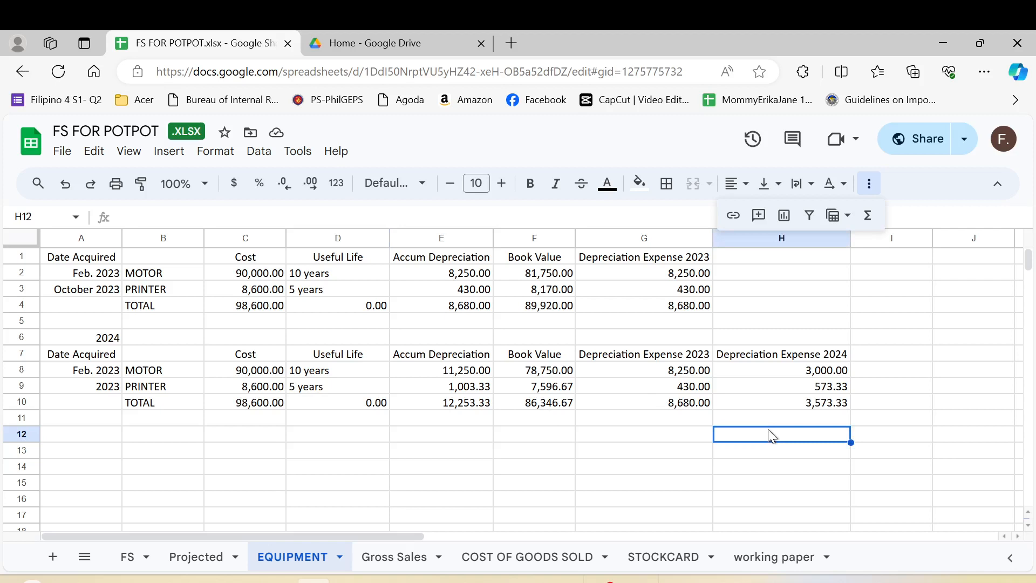
type("3,5")
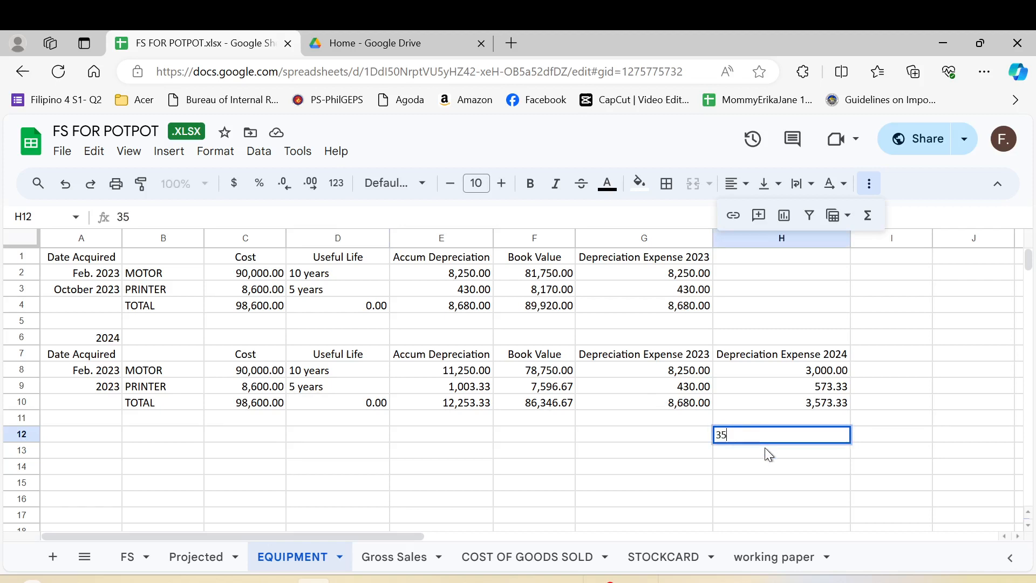
type("73.33")
key("Return")
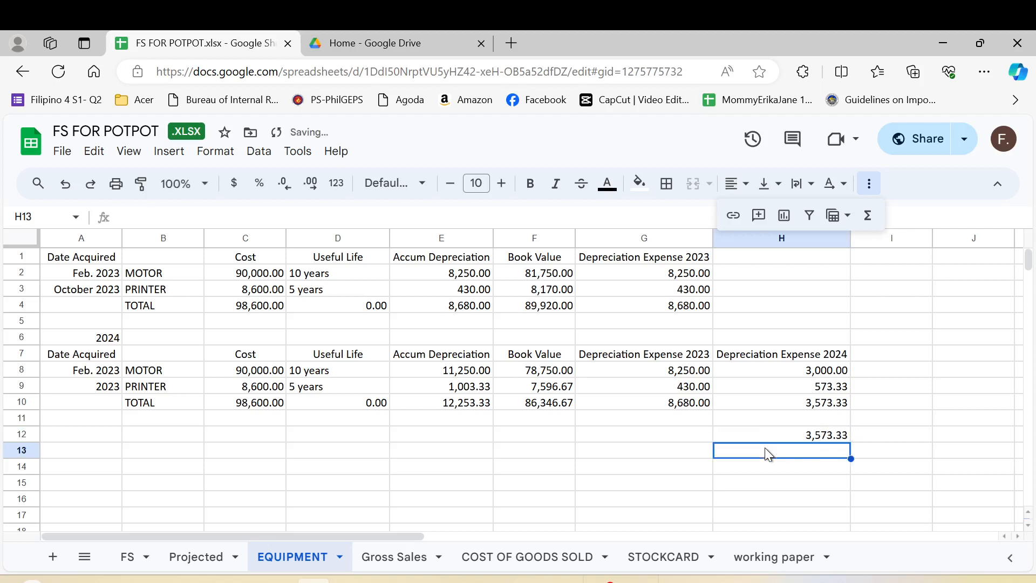
Step: Enter the formula =H10-H12 in H13 to compare the 2024 depreciation total with the entered amount
type("=")
key("Up")
key("Up")
key("Up")
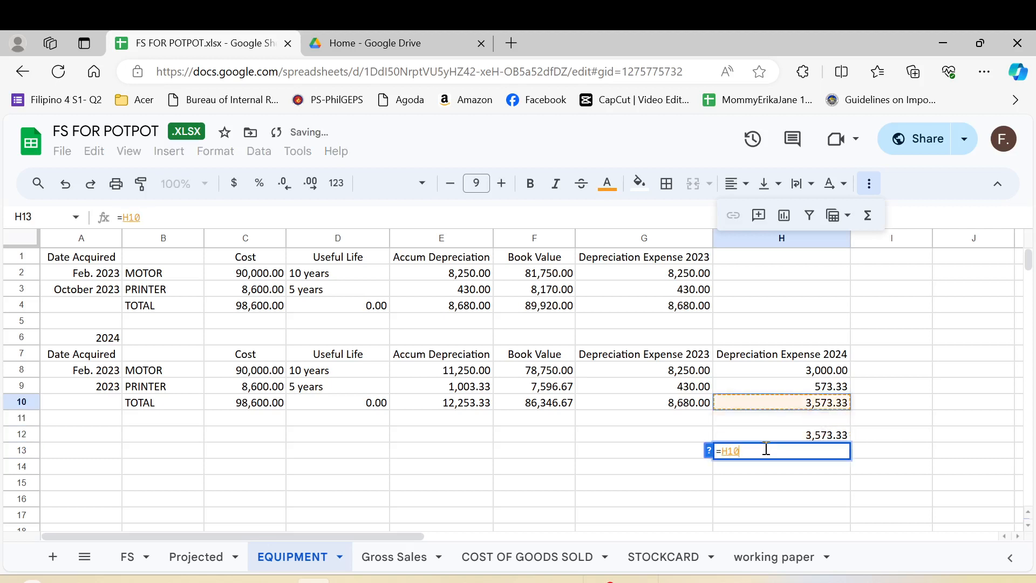
type("-")
left_click(798, 429)
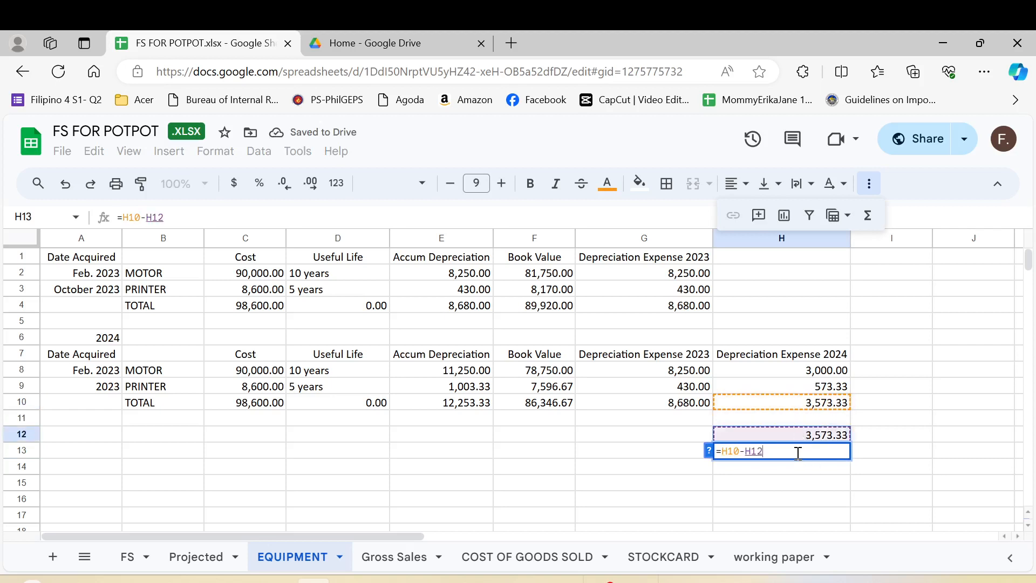
key("Return")
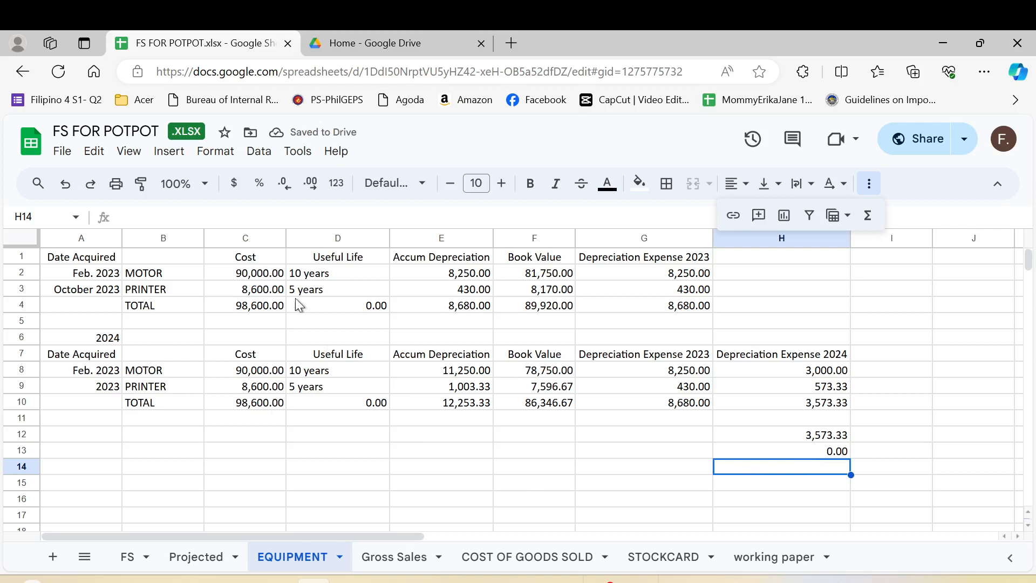
Step: Calculate the motor's full-year depreciation in H2 with the formula =C2/10
left_click(234, 276)
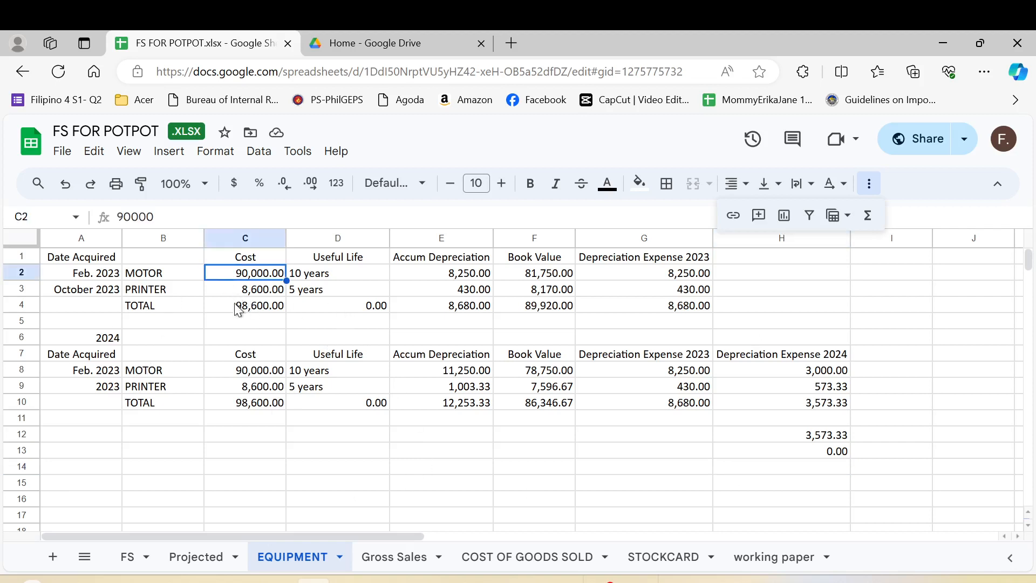
key("Right")
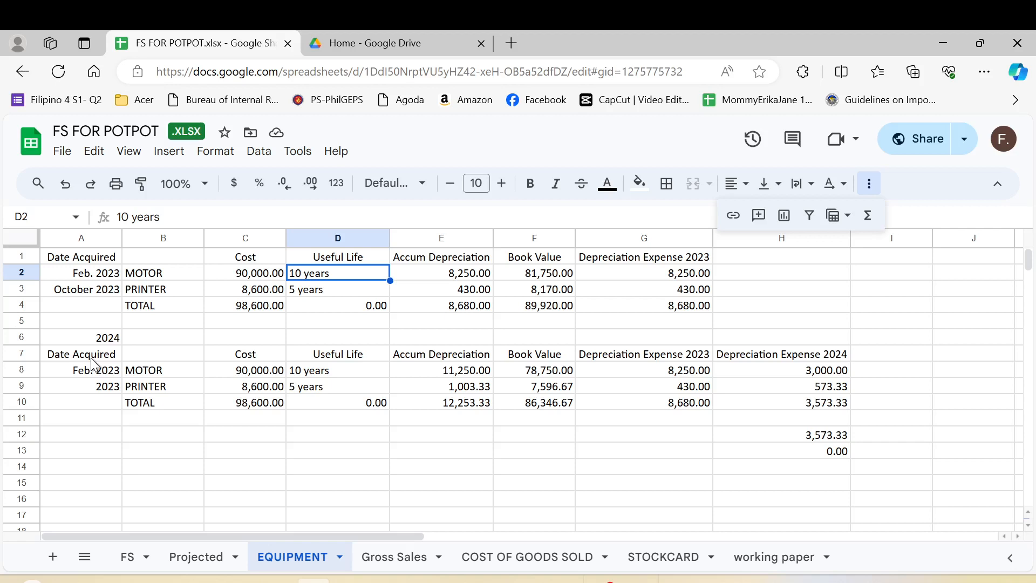
key("Right")
key("Right")
key("Right")
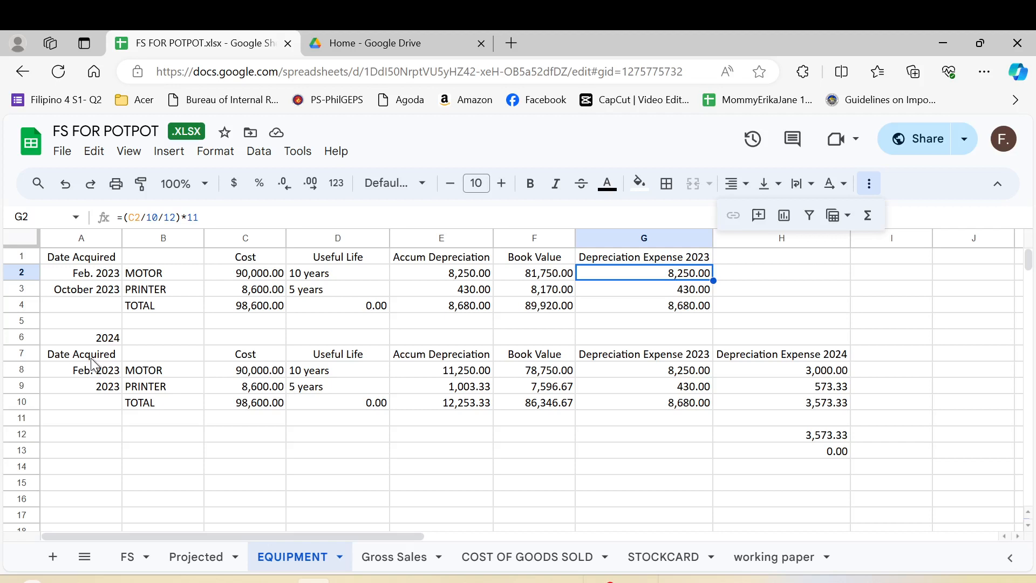
key("Right")
type("=")
key("Left")
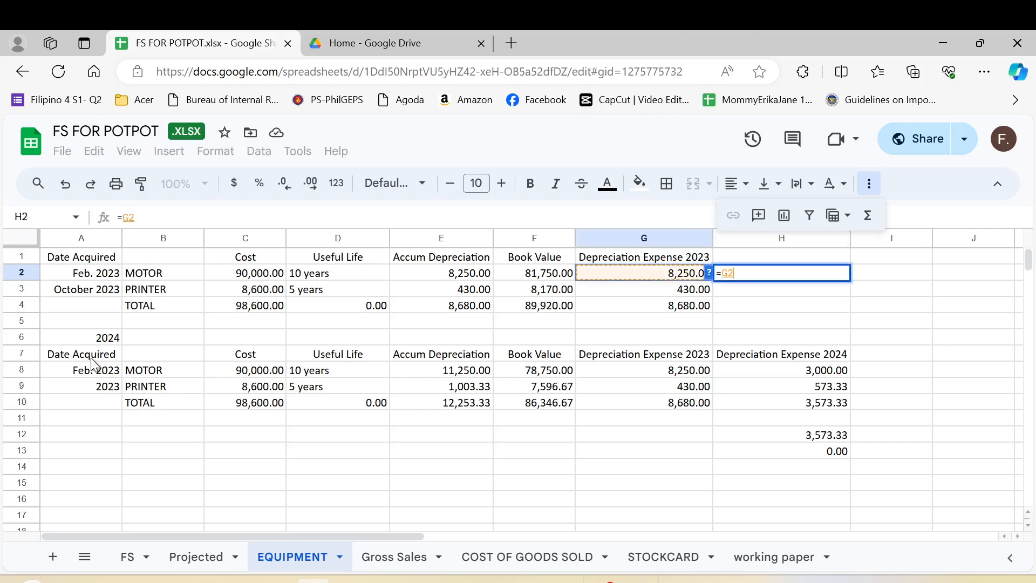
key("Left")
key("Left")
key("Left")
key("Left")
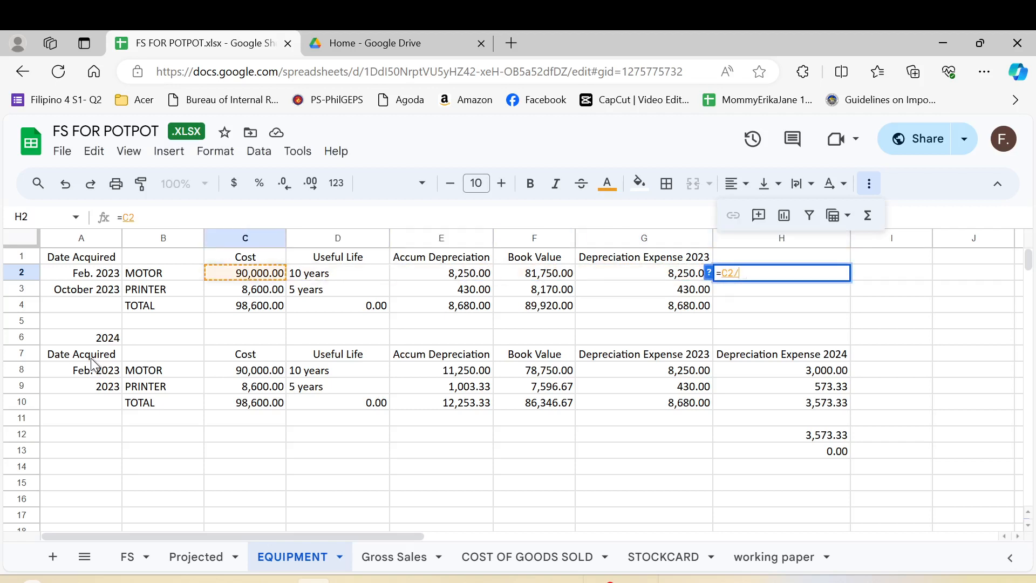
type("/10")
key("Return")
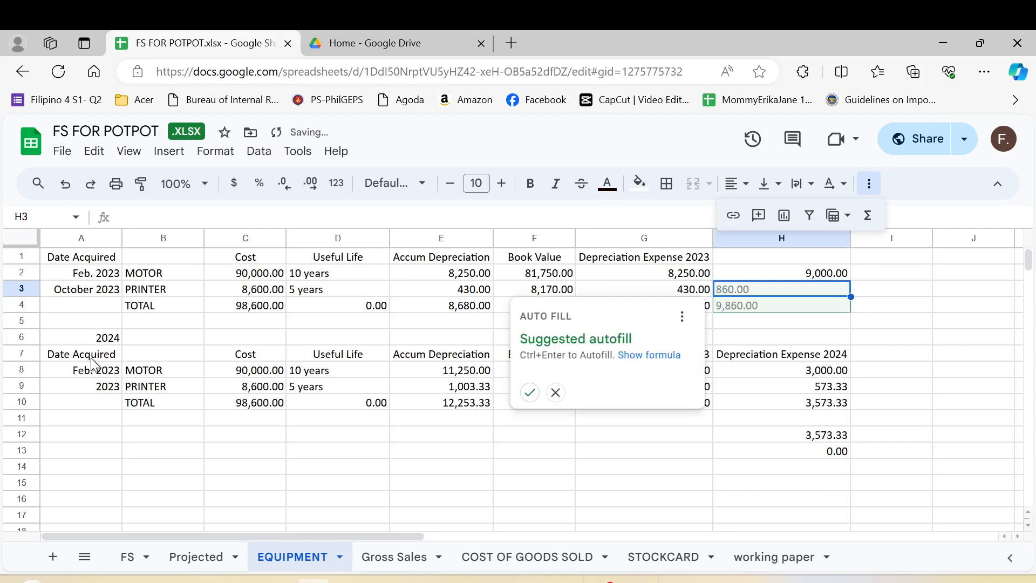
left_click(529, 392)
key("Delete")
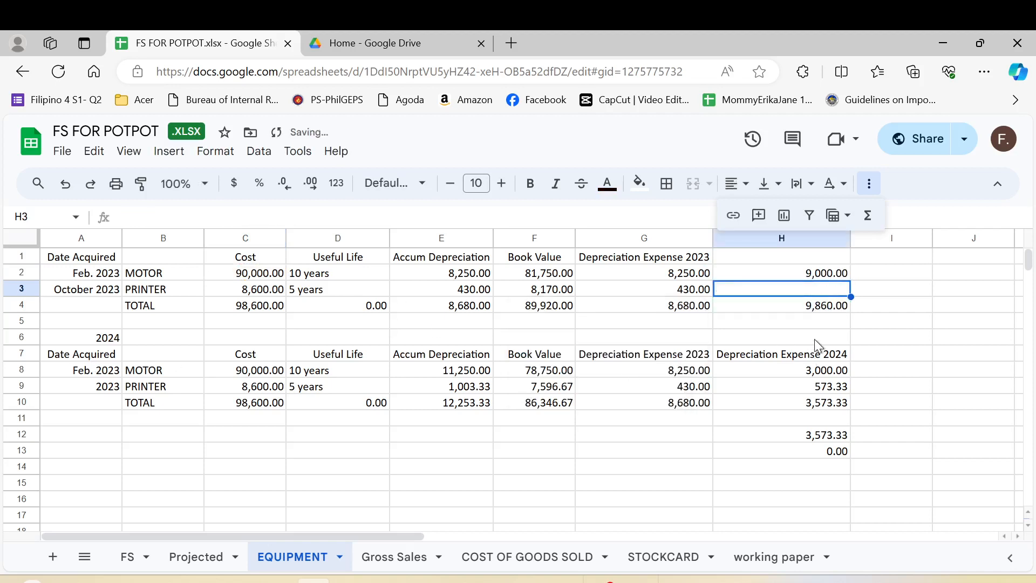
key("Down")
key("Delete")
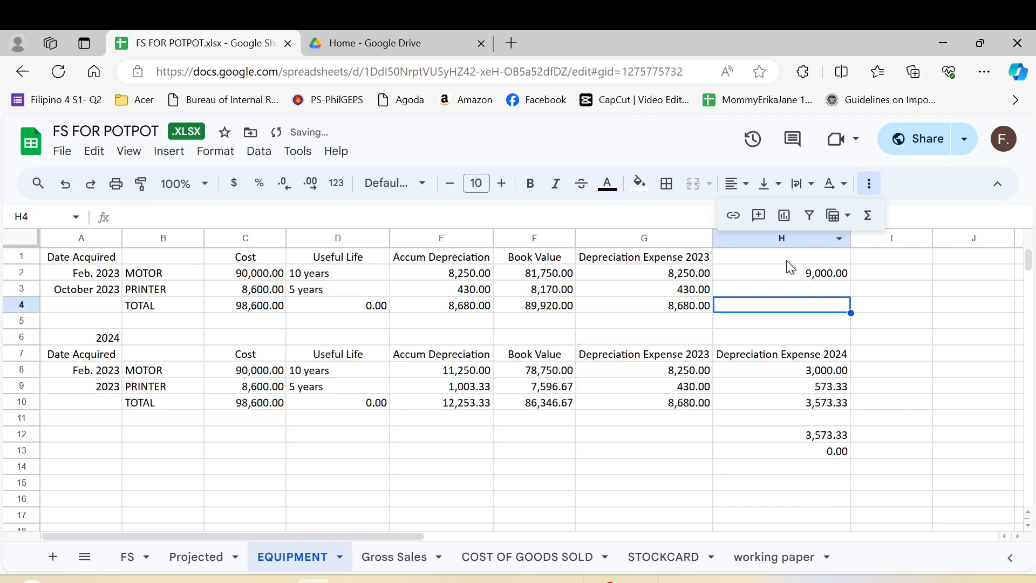
Step: Inspect the formula behind the motor's 2023 depreciation expense in G2
left_click(662, 273)
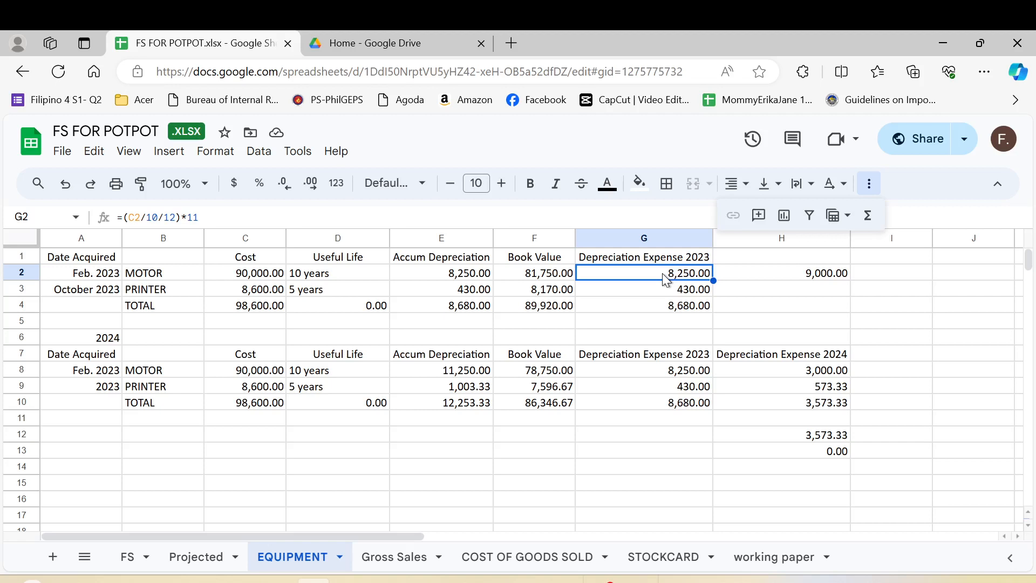
Step: Inspect the printer's 2023 depreciation formula in G3 and the 2023 accumulated depreciation cells E3 and E4
key("Down")
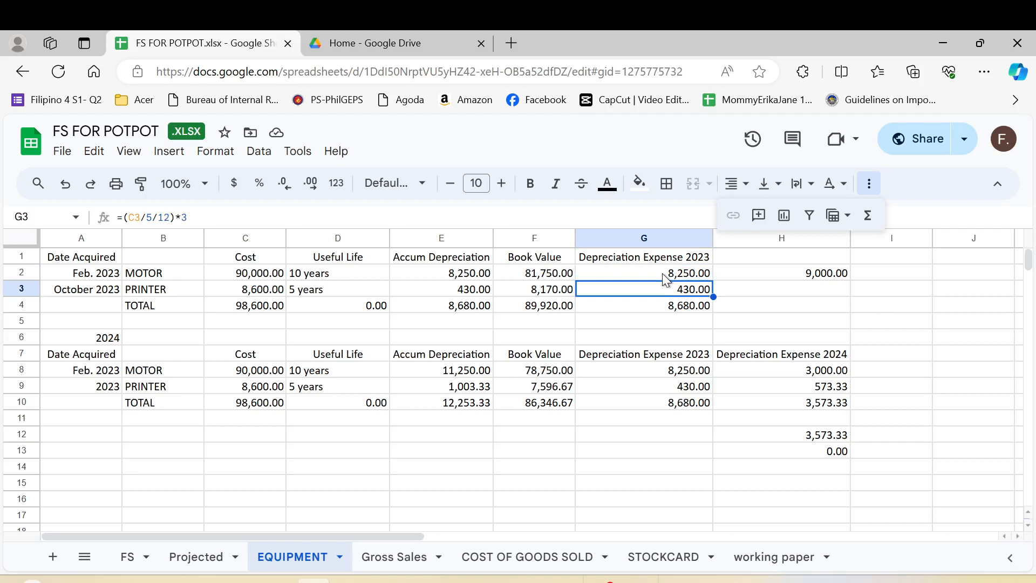
key("Left")
key("Left")
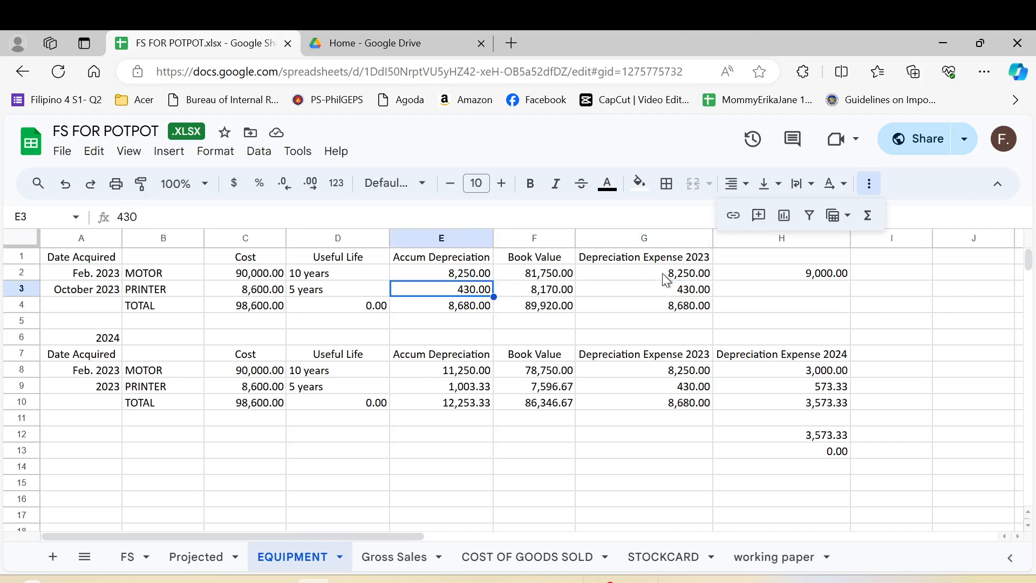
key("Down")
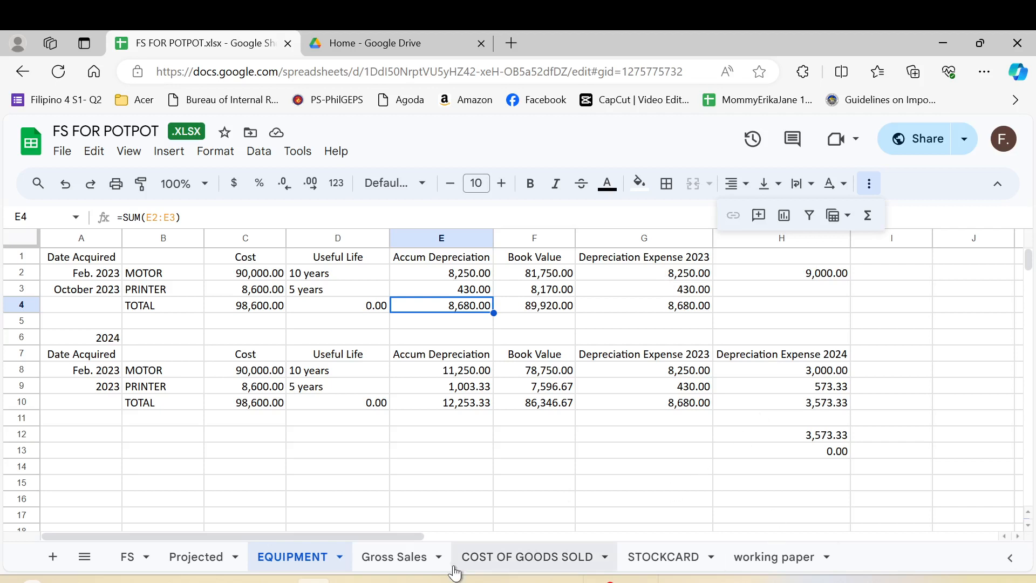
Step: Check the beginning accumulated depreciation reference in G2 of the working paper and review the ending and adjusted balance rows
left_click(763, 559)
scroll(403, 316, "up", 2)
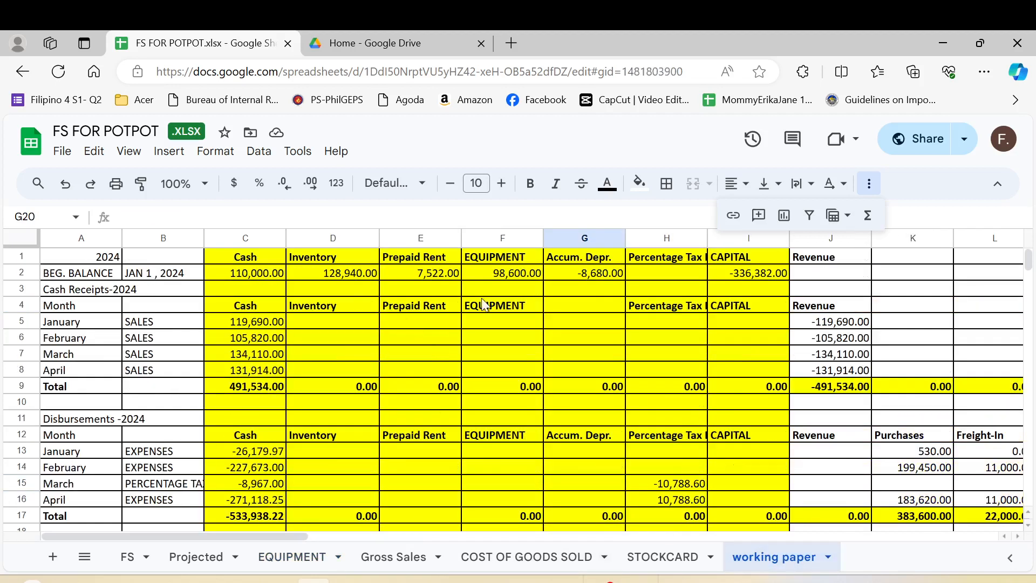
left_click(583, 271)
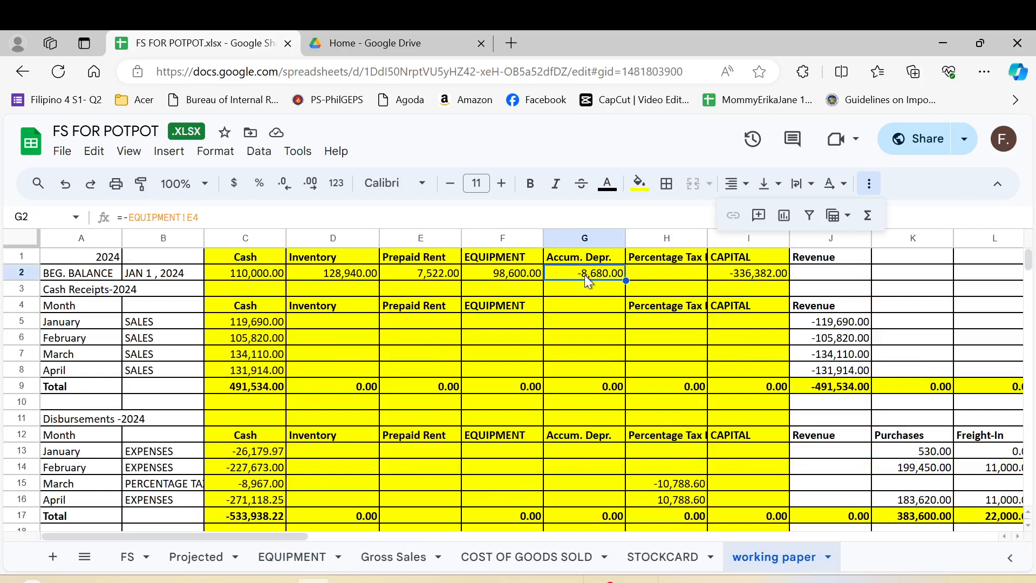
scroll(555, 294, "down", 3)
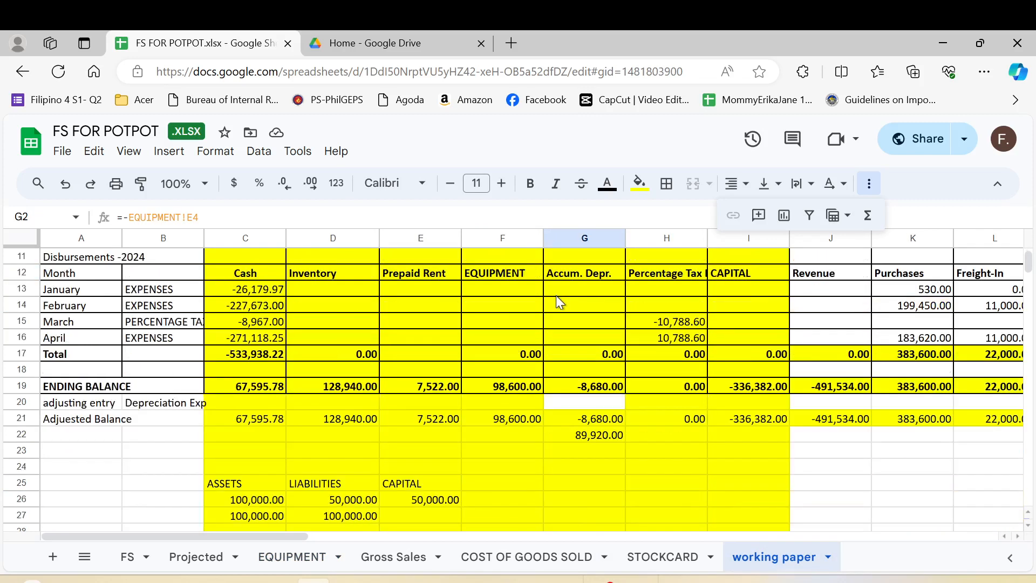
left_click(520, 490)
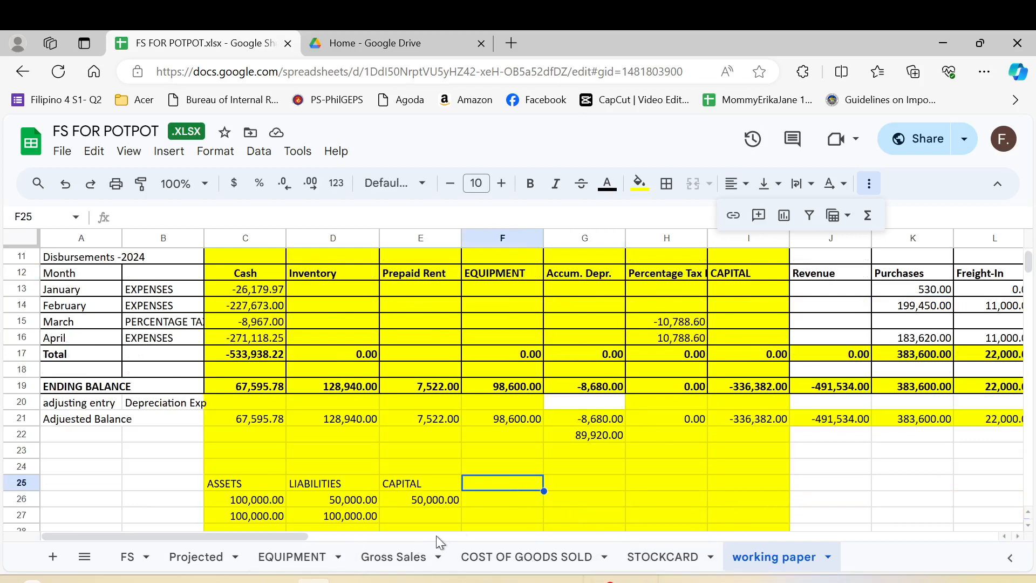
Step: Copy the depreciation amount in H12 of the EQUIPMENT sheet and check the motor and printer 2024 expense formulas in H8 and H9
left_click(305, 556)
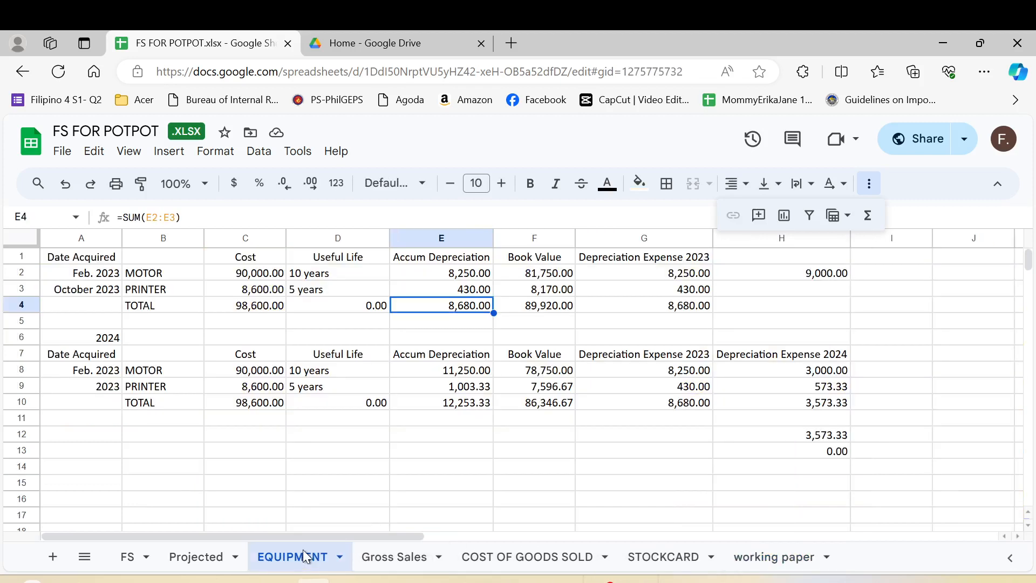
left_click(811, 433)
key("ctrl+c")
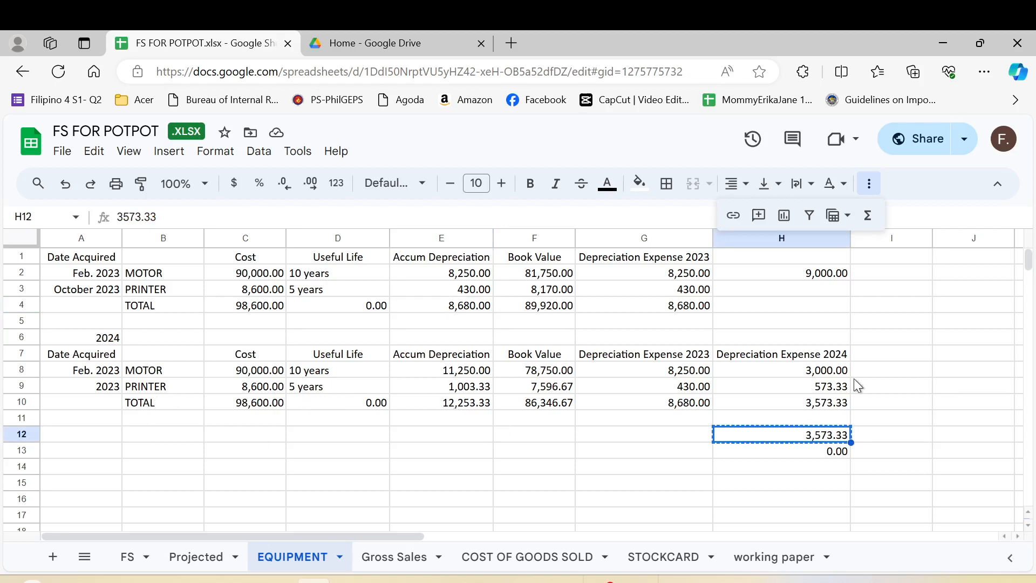
left_click(805, 372)
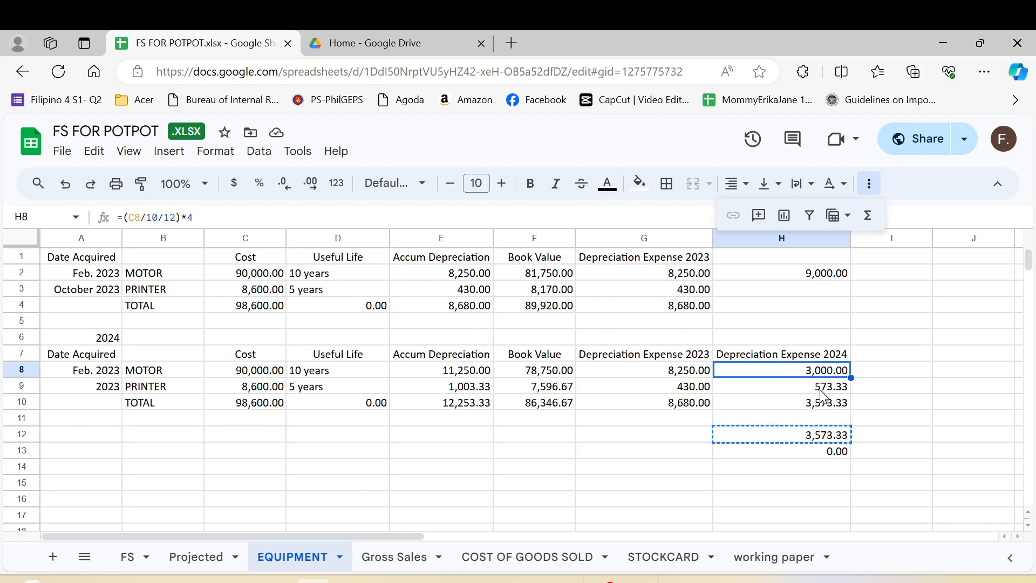
left_click(820, 390)
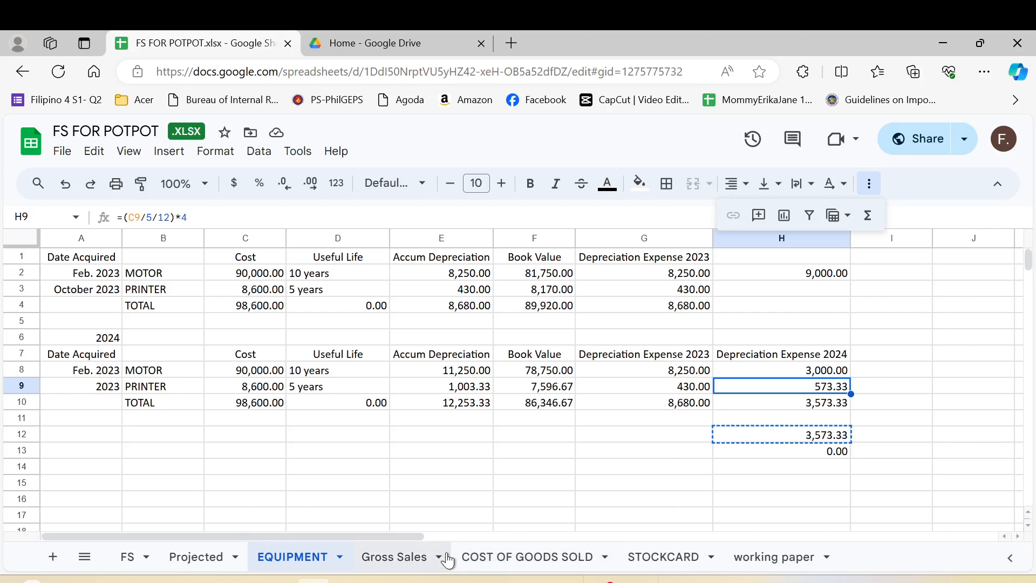
Step: Paste the copied 3,573.33 into U20, the Depreciation Expense column of the working paper's adjusting entry row
left_click(777, 573)
left_click(578, 404)
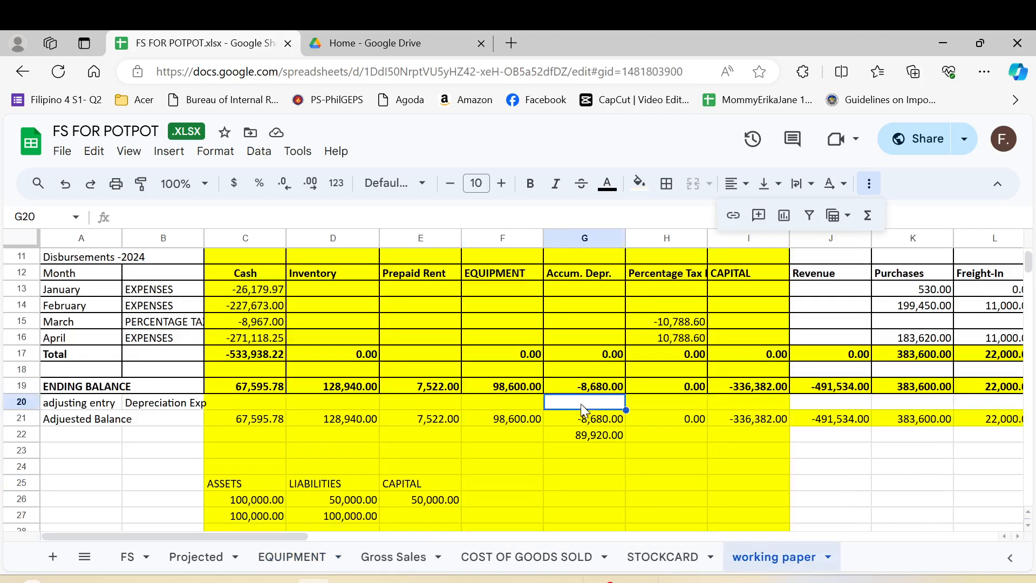
key("Right")
key("Right")
key("Right")
key("Right")
key("Right")
key("Right")
key("Right")
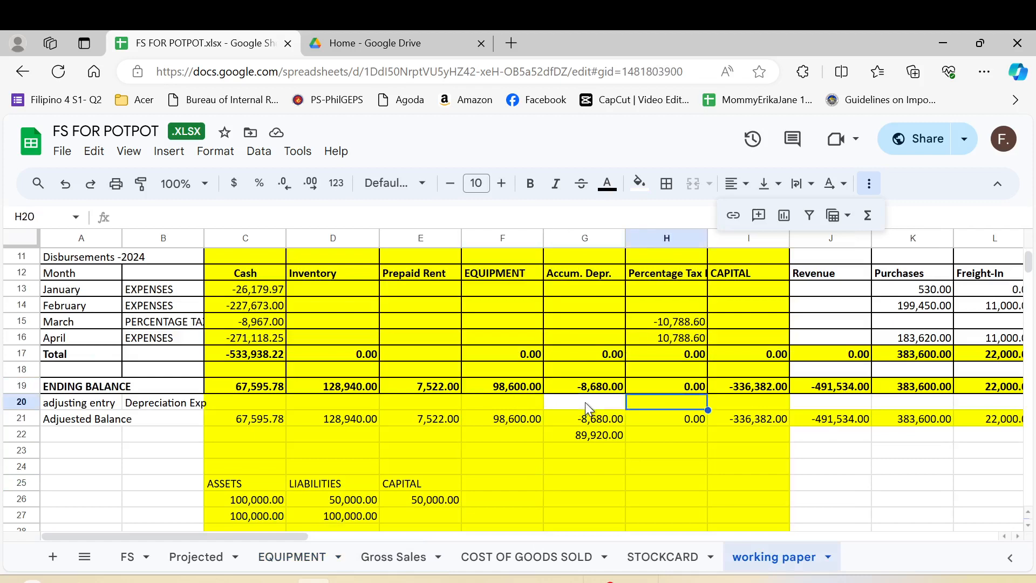
key("Right")
key("Right")
key("Right")
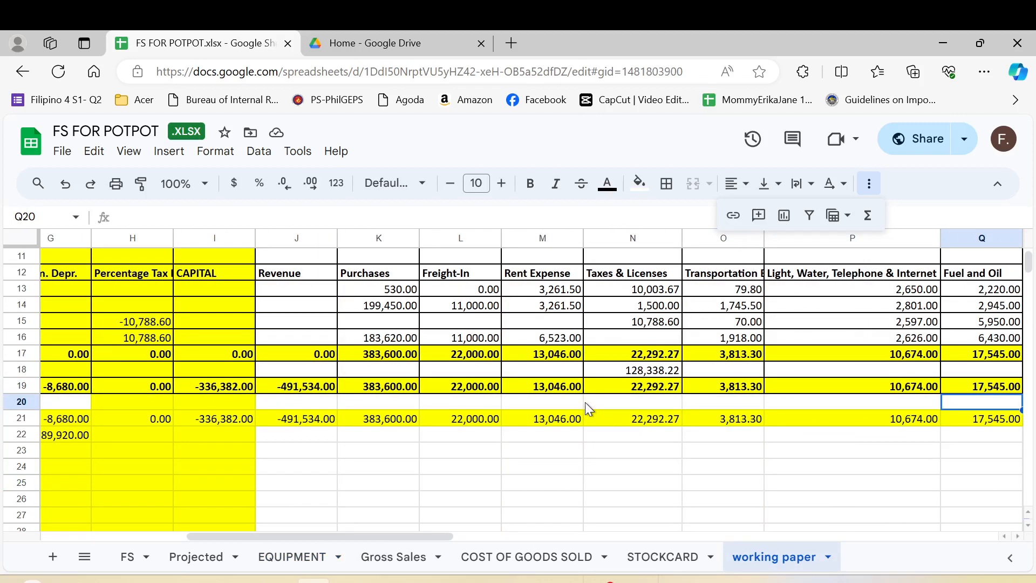
key("Right")
key("Right")
key("Right")
key("Right")
key("Right")
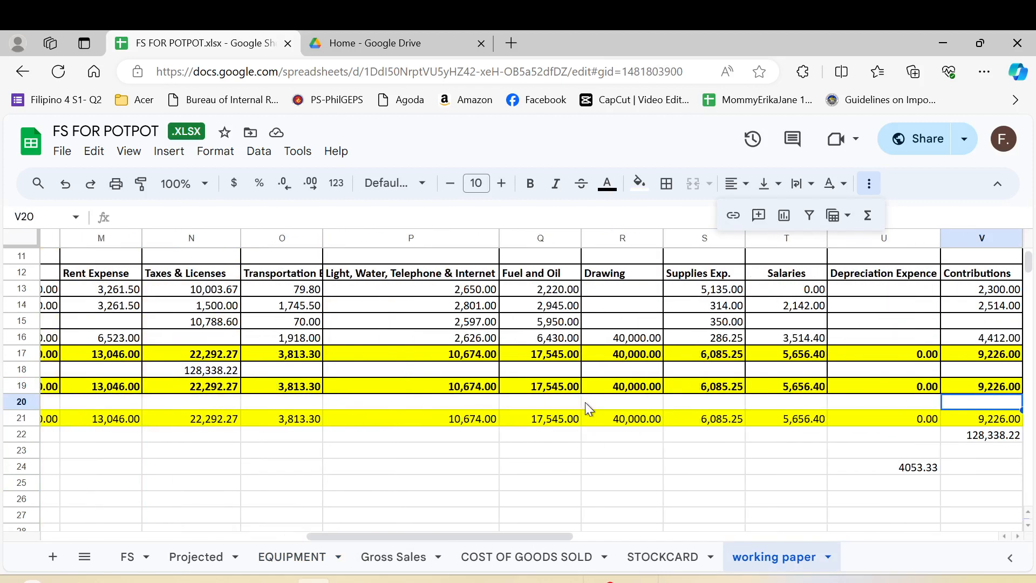
key("Left")
key("ctrl+v")
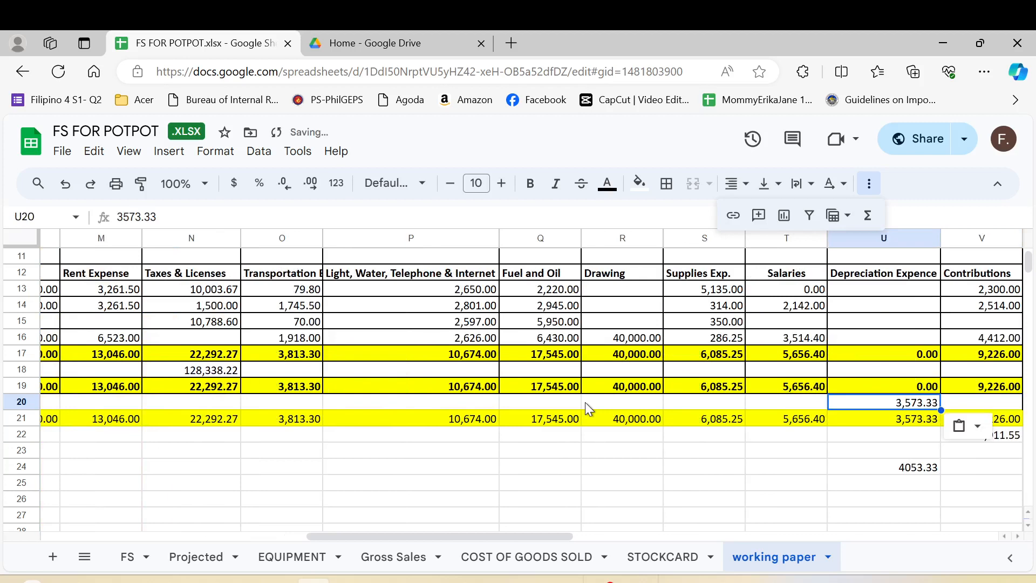
Step: Enter the copied depreciation as -3573.33 in G20, the Accum. Depr. column of the adjusting entry row
key("Left")
key("Left")
key("Left")
key("Left")
key("Left")
key("Left")
key("Left")
key("Left")
key("Left")
key("ctrl+Left")
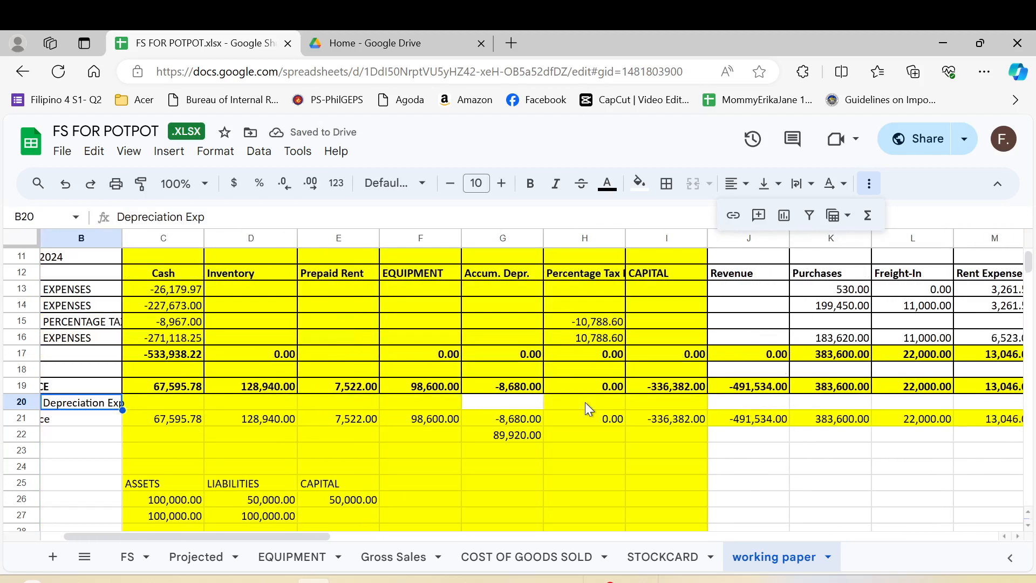
key("Right")
key("Right")
key("Right")
key("Right")
key("Right")
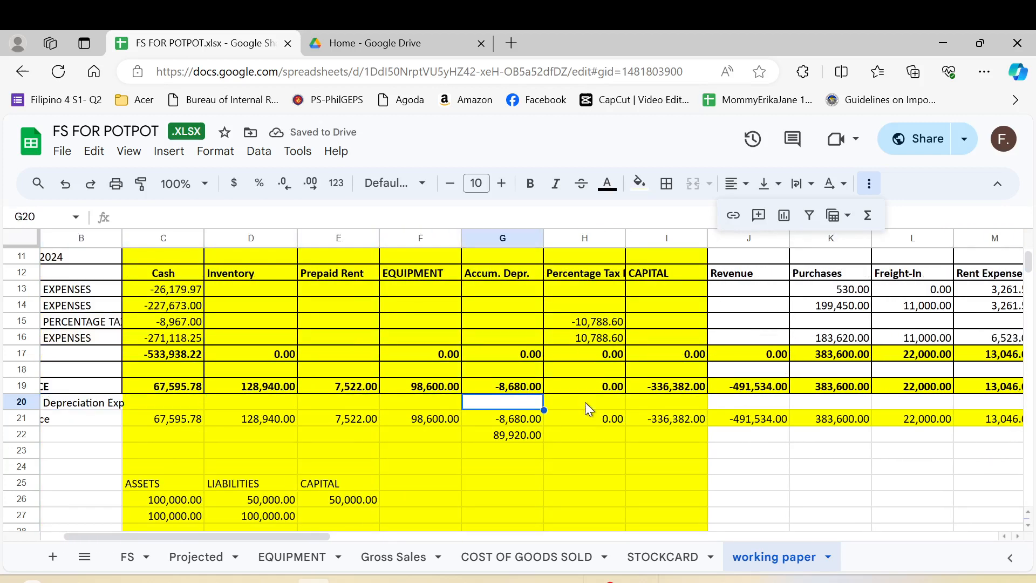
key("ctrl+v")
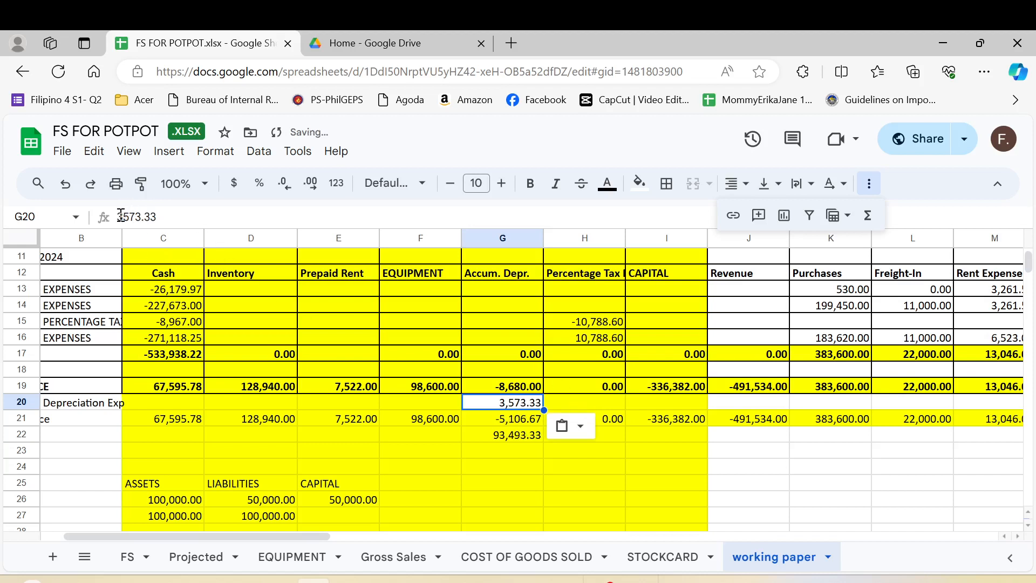
key("ctrl+shift+v")
type("-")
key("Return")
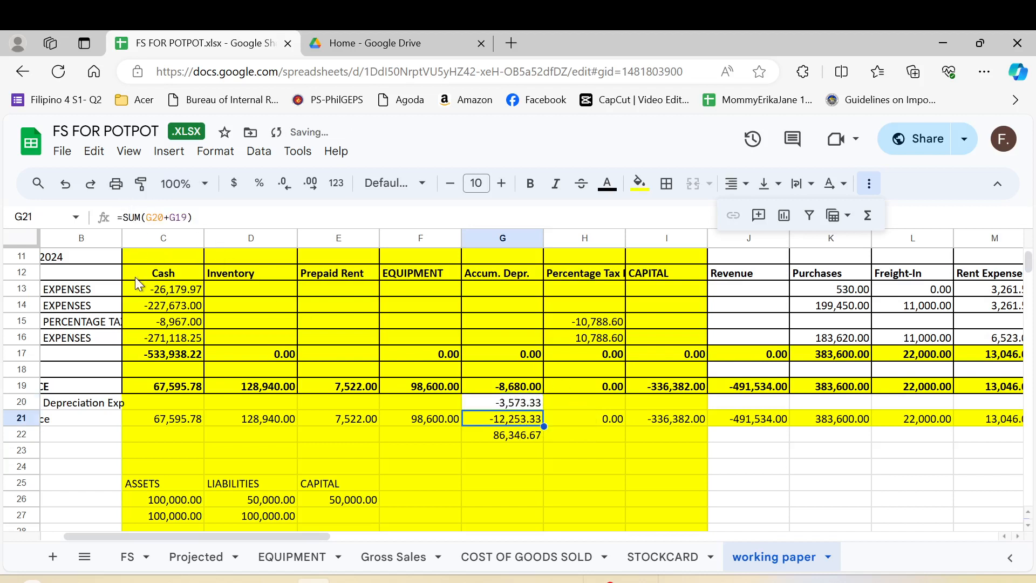
Step: Compare the equipment's net book value in G22 of the working paper with the 2024 total book value in F10 on the EQUIPMENT sheet
key("Left")
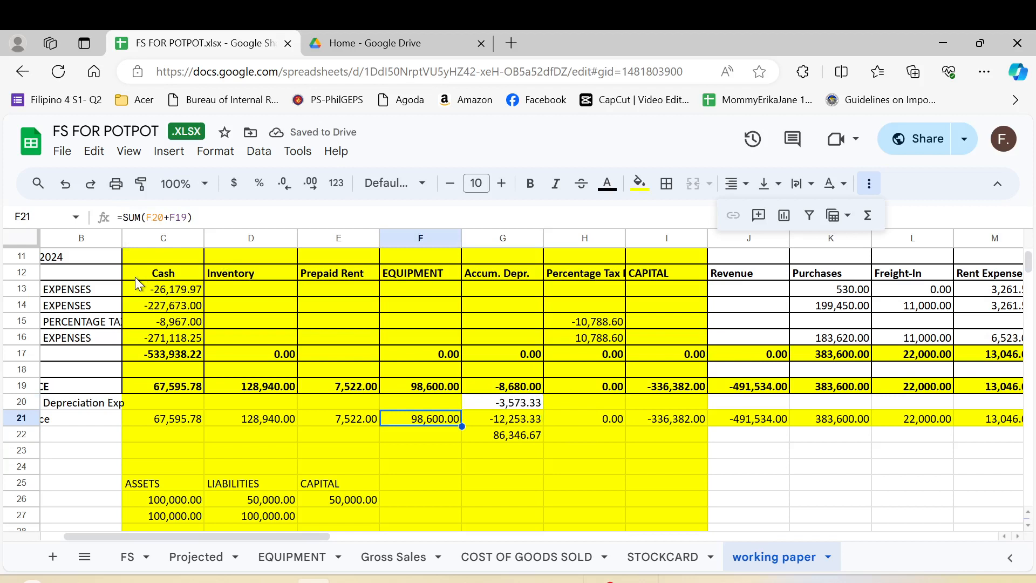
key("Right")
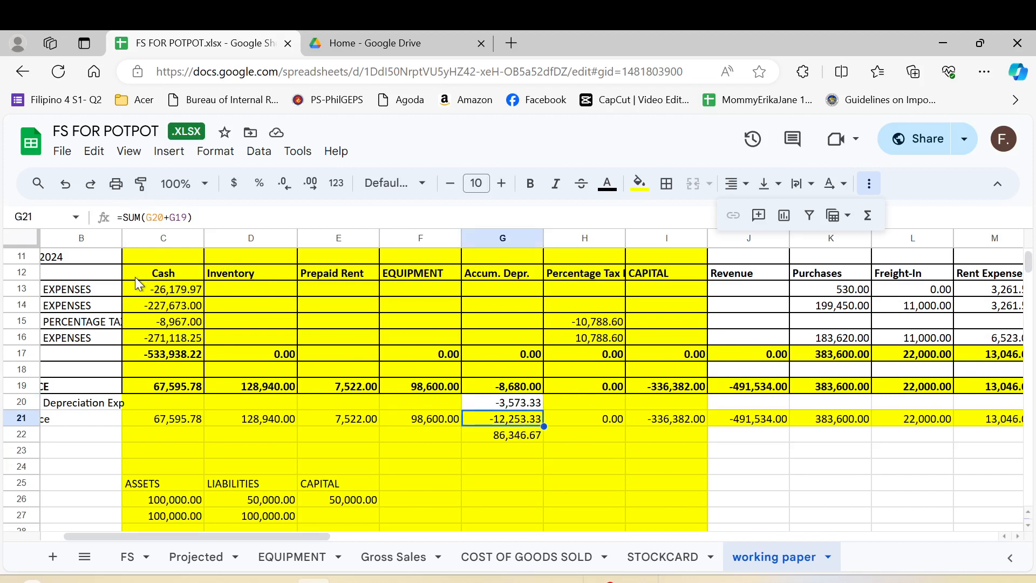
key("Down")
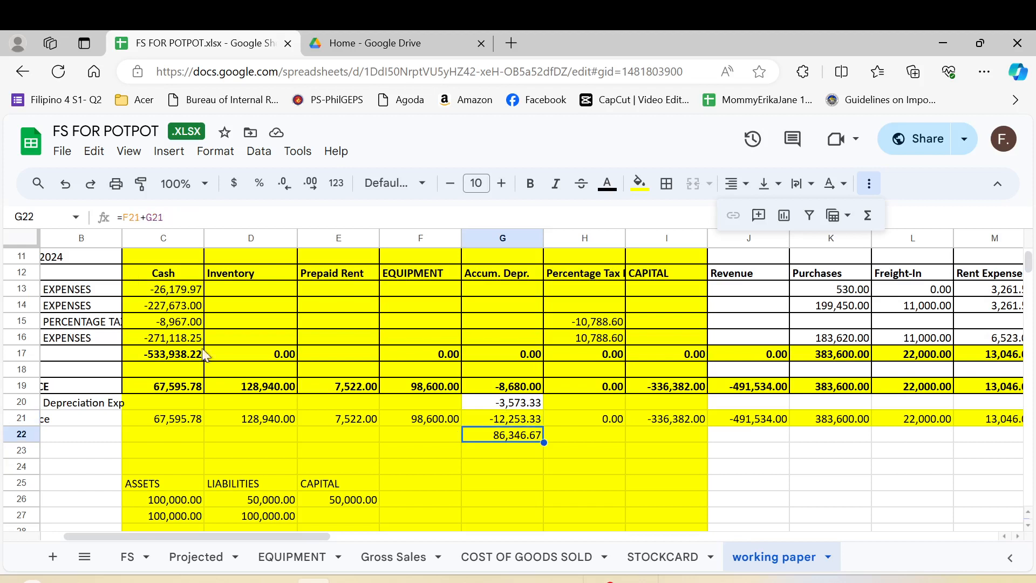
left_click(288, 561)
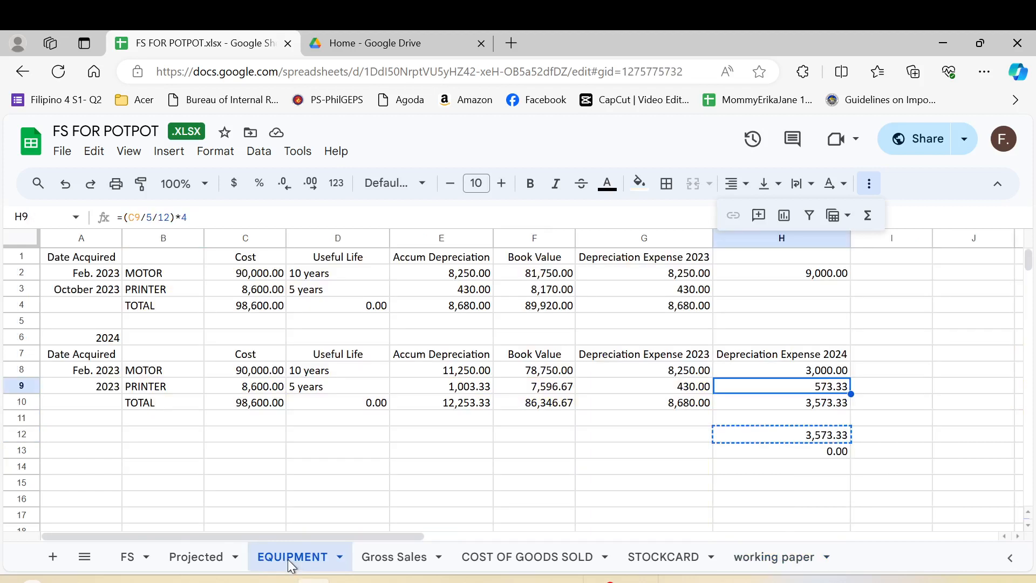
left_click(546, 404)
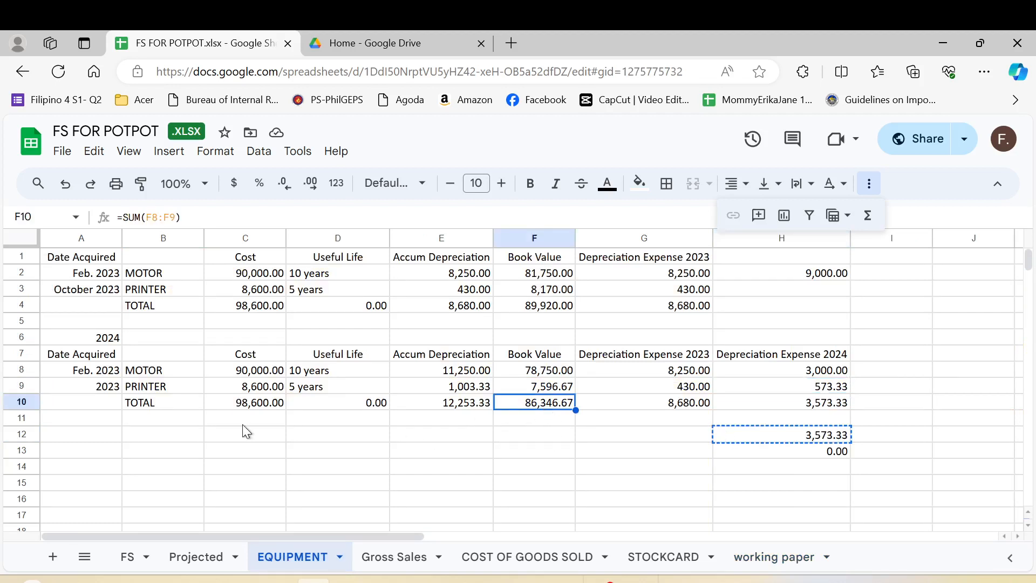
left_click(781, 565)
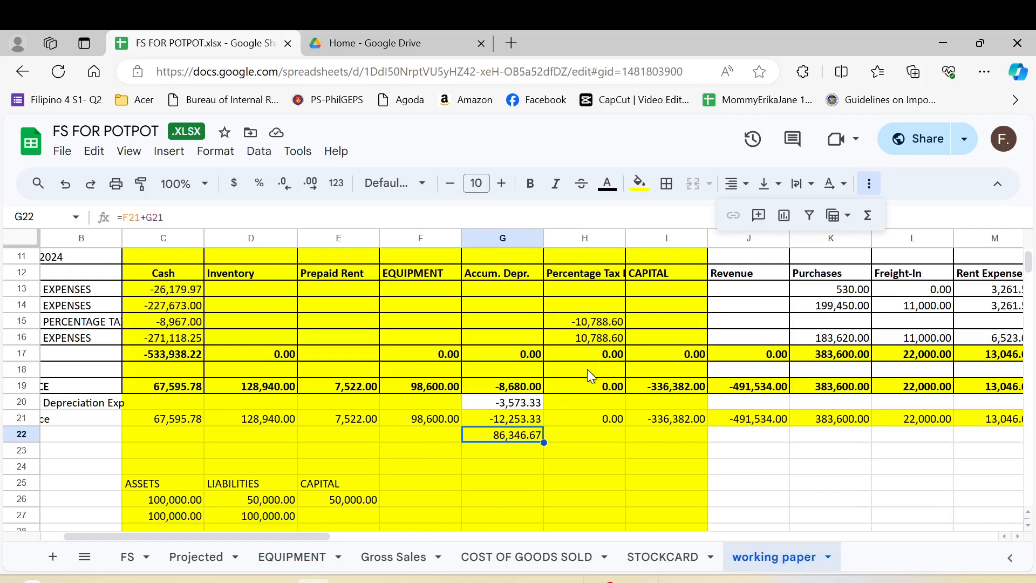
Step: Examine the adjusted balances in row 21 of the working paper across the asset, capital, revenue and expense columns
left_click(524, 404)
key("Down")
key("Right")
key("Right")
key("Right")
key("Right")
key("Right")
key("Right")
key("Right")
key("Right")
key("Right")
key("Right")
key("Right")
key("Right")
key("Right")
key("Right")
key("Right")
key("Right")
key("Right")
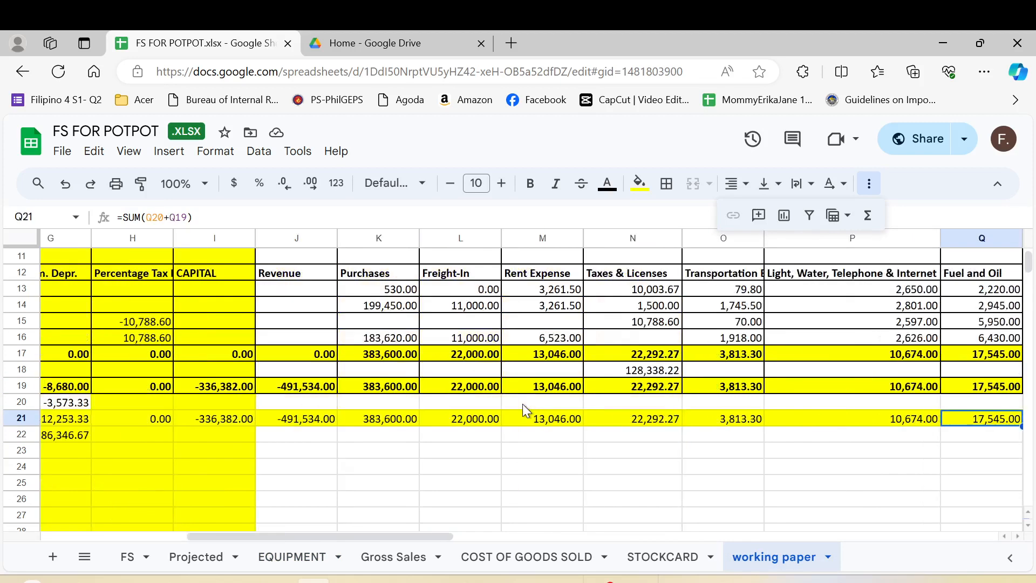
key("Left")
key("Left")
key("Left")
key("Left")
key("Left")
key("Left")
key("Left")
key("Left")
key("Left")
key("Left")
key("Left")
key("Left")
key("Left")
key("Left")
key("Left")
key("Left")
key("Left")
key("Left")
key("Left")
key("Left")
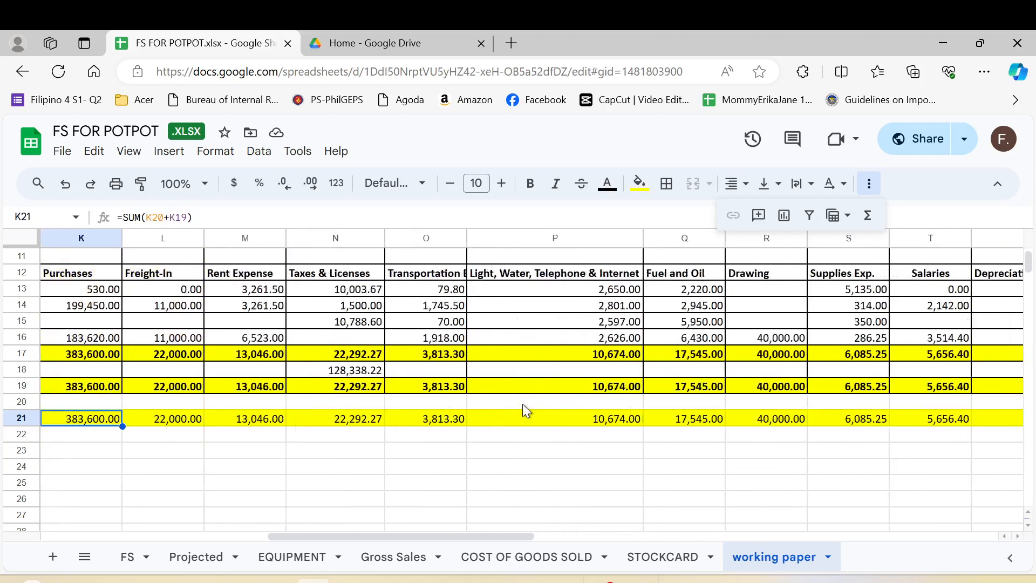
Step: On the FS sheet, review the expense amounts from Depreciation Expense through Salaries Expense against the working paper's adjusted balances
left_click(132, 558)
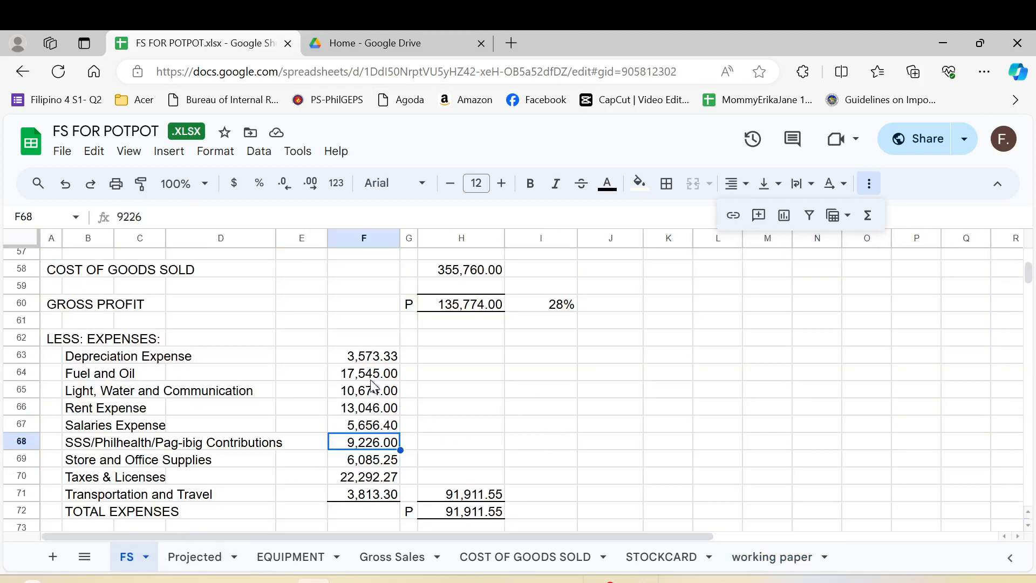
left_click(380, 356)
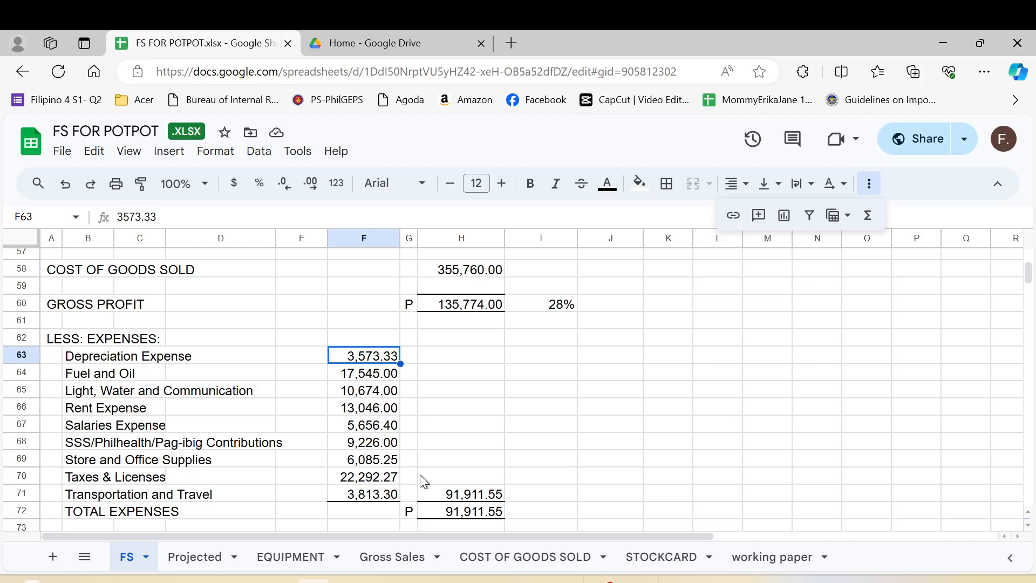
key("Down")
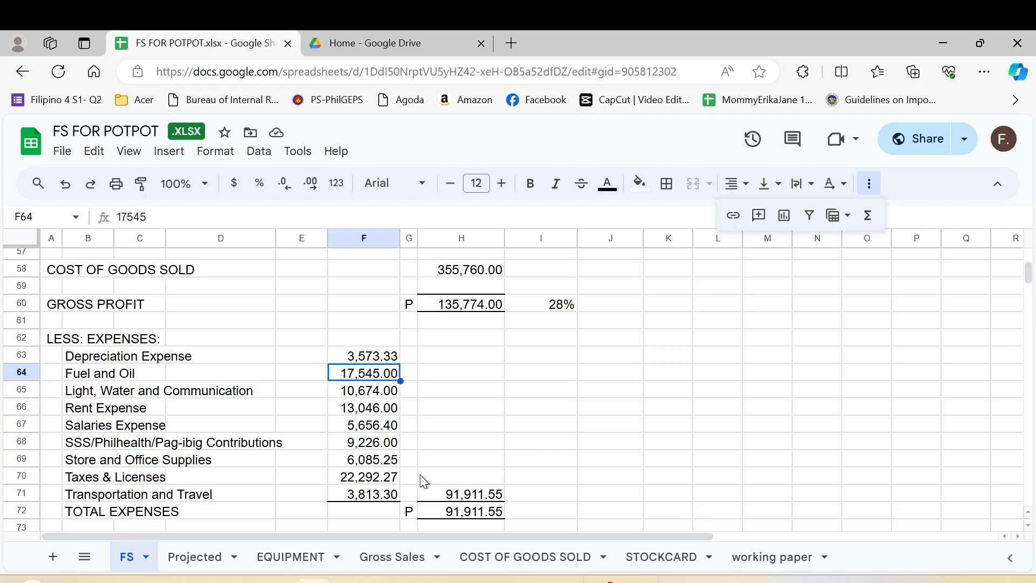
left_click(770, 557)
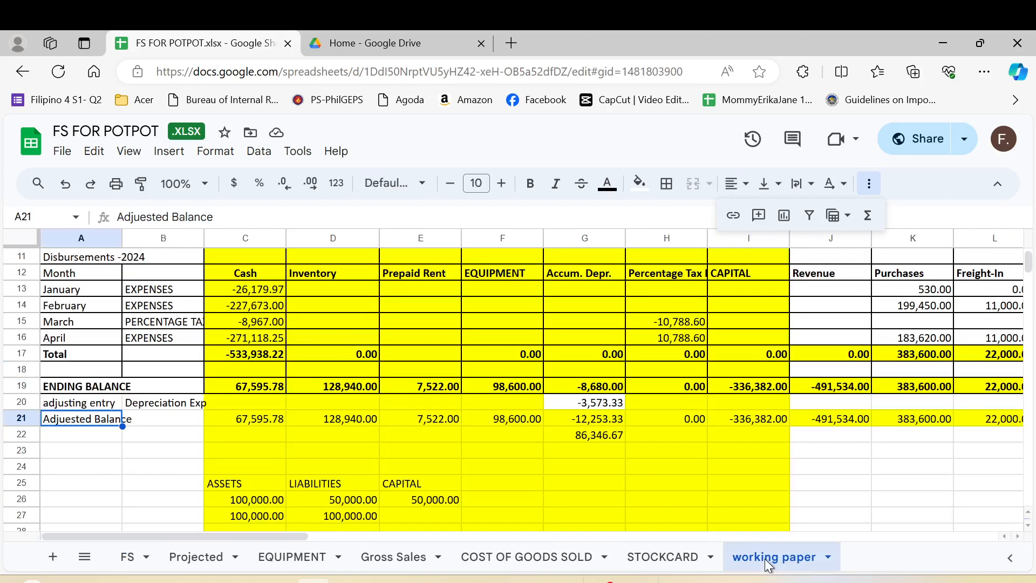
left_click(134, 558)
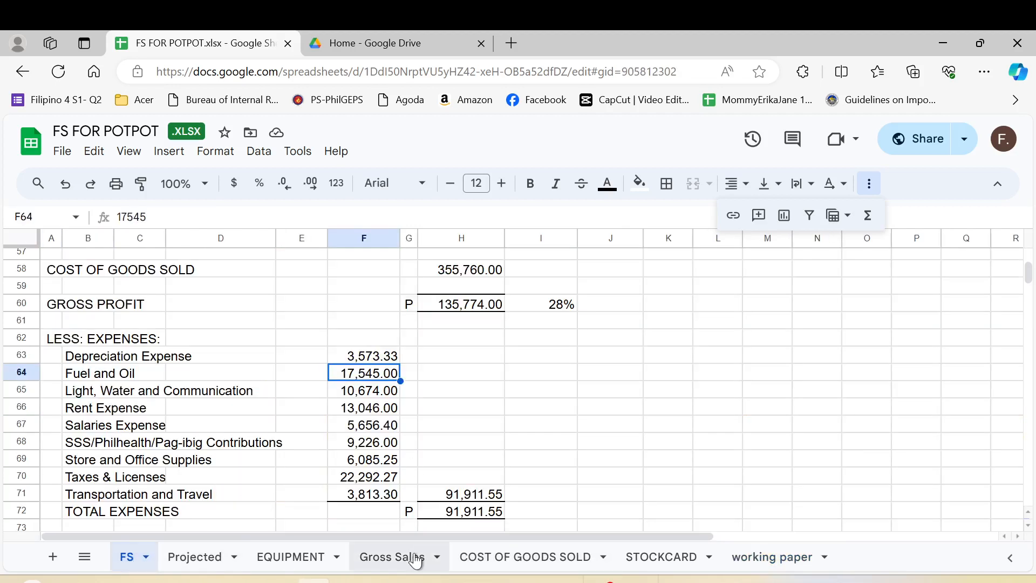
key("Down")
key("Down")
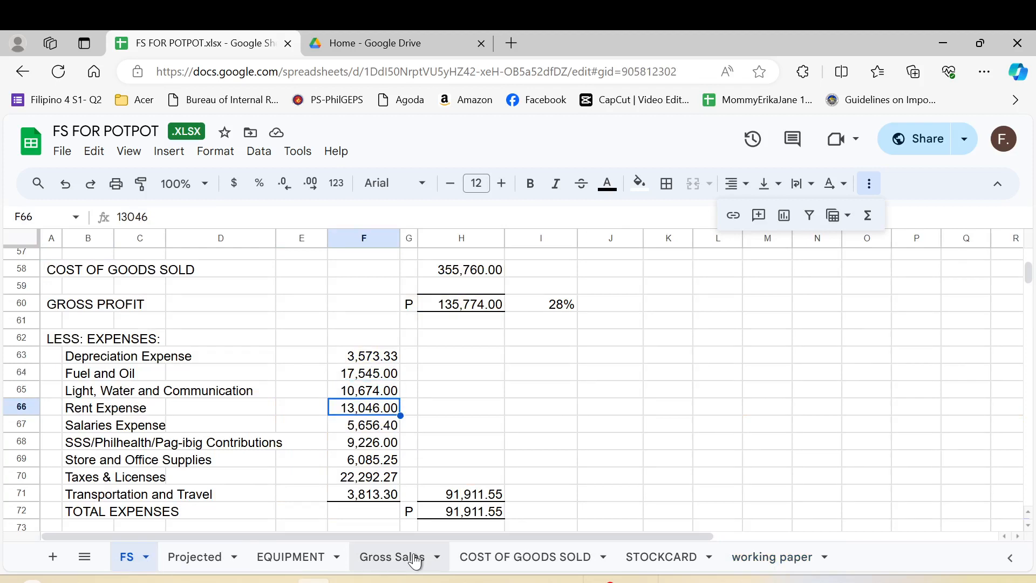
key("Down")
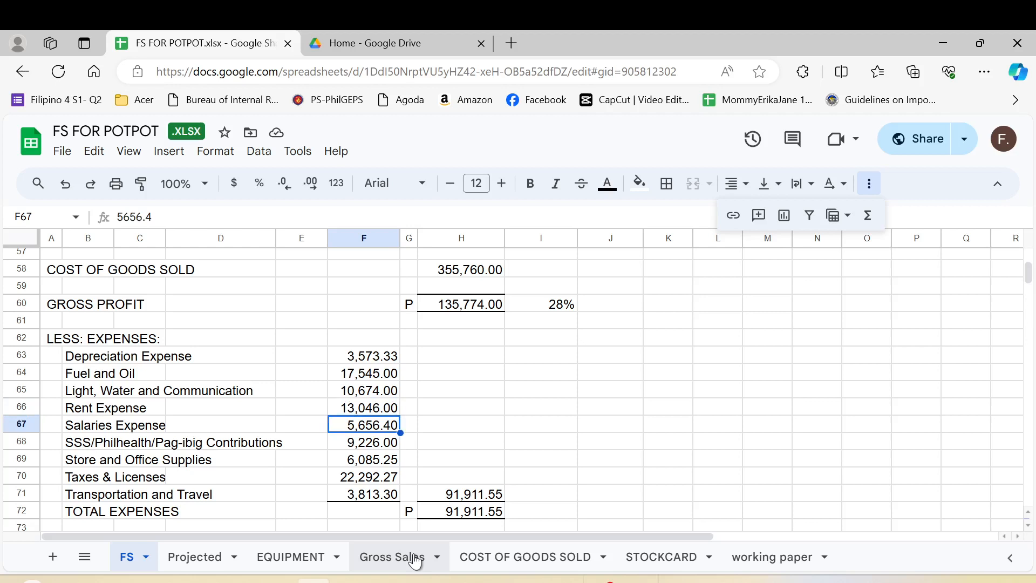
Step: Review the remaining expenses from SSS/Philhealth/Pag-ibig Contributions through Transportation and Travel, plus total expenses and the net profit in H74
key("Down")
key("Down")
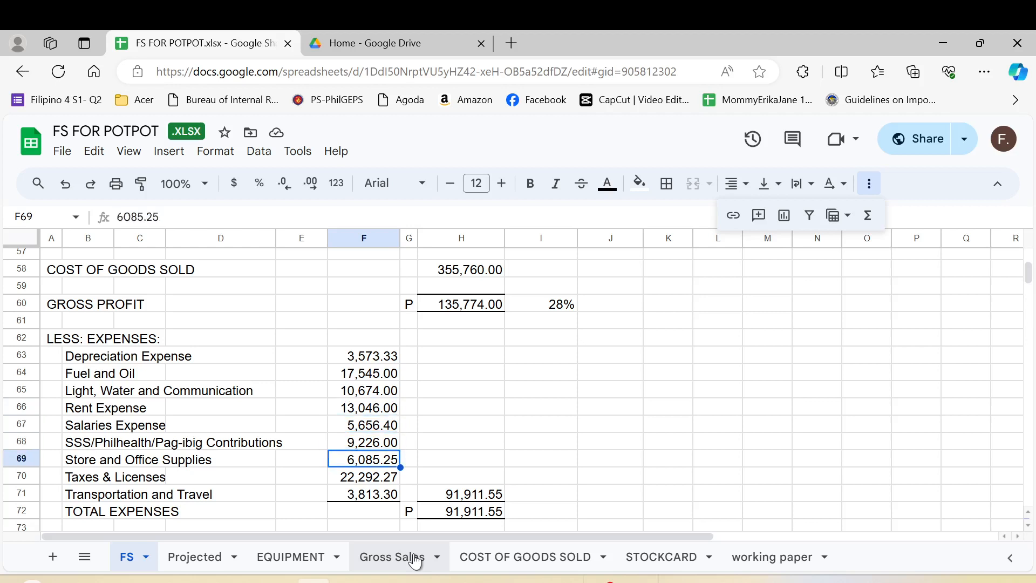
key("Down")
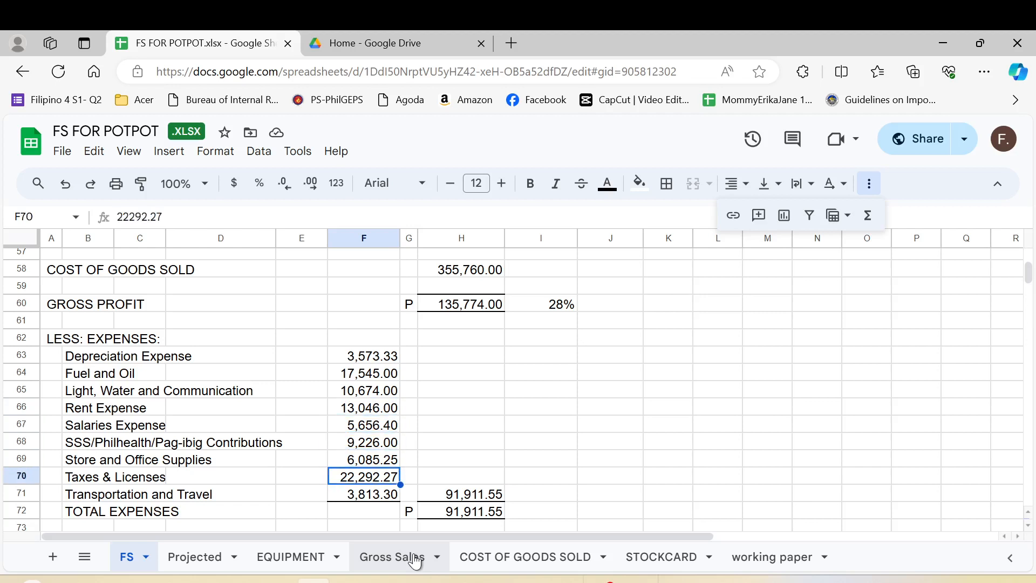
key("Down")
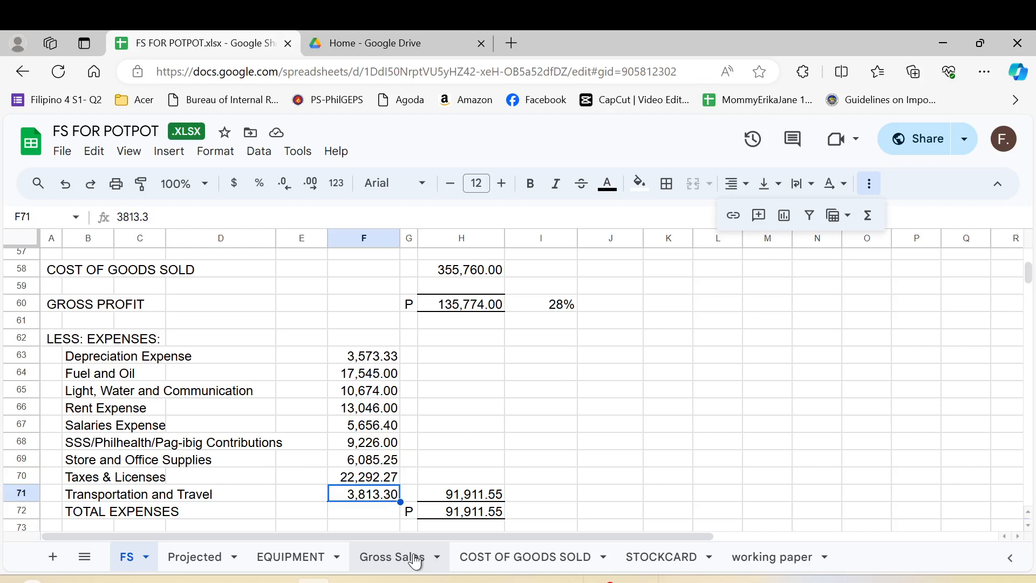
key("Down")
key("Right")
key("Right")
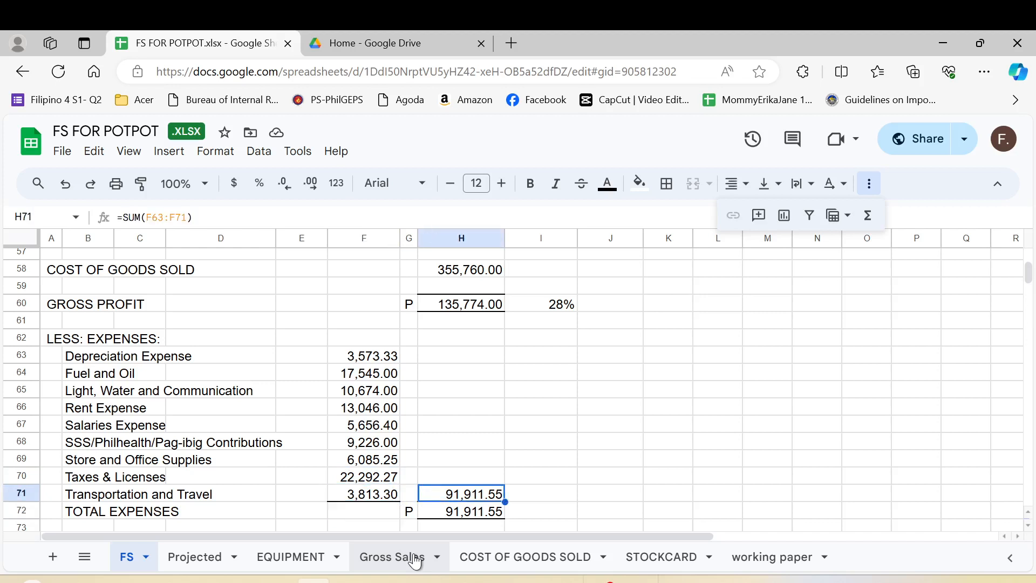
key("Down")
key("Down")
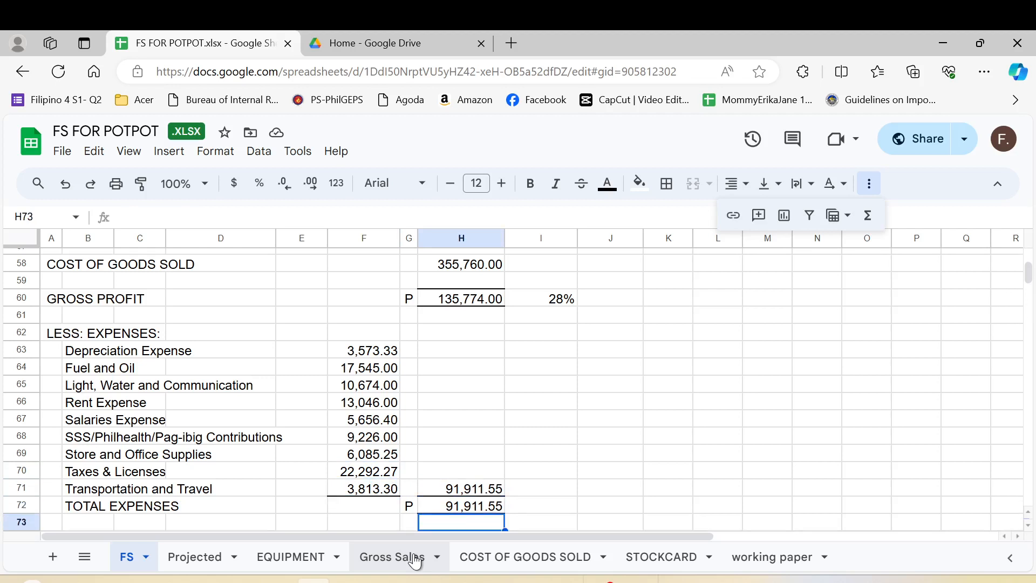
key("Down")
key("Down")
key("Up")
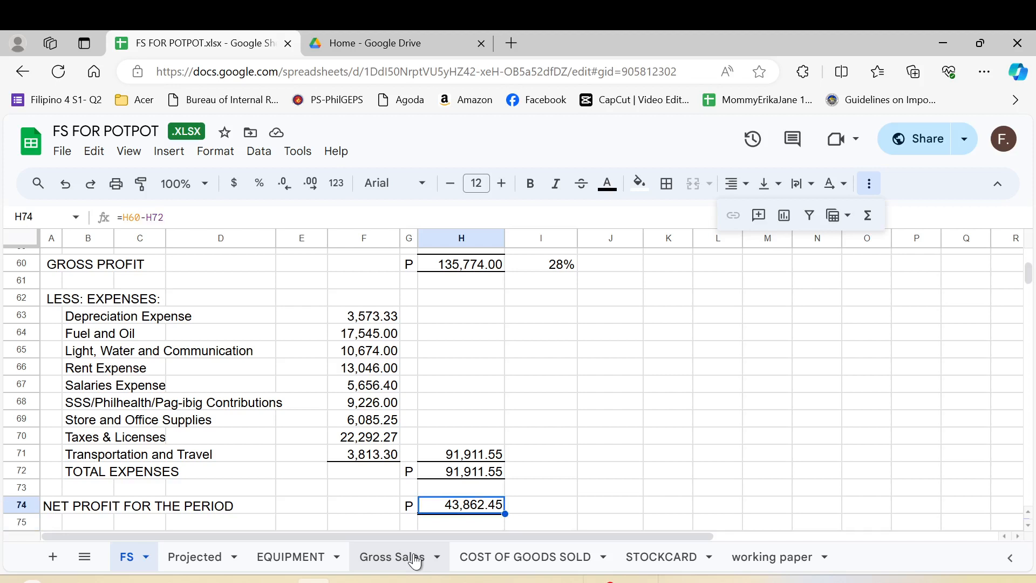
Step: Calculate the net profit rate in I74 with =H74/H56 and format it as a percentage
key("Right")
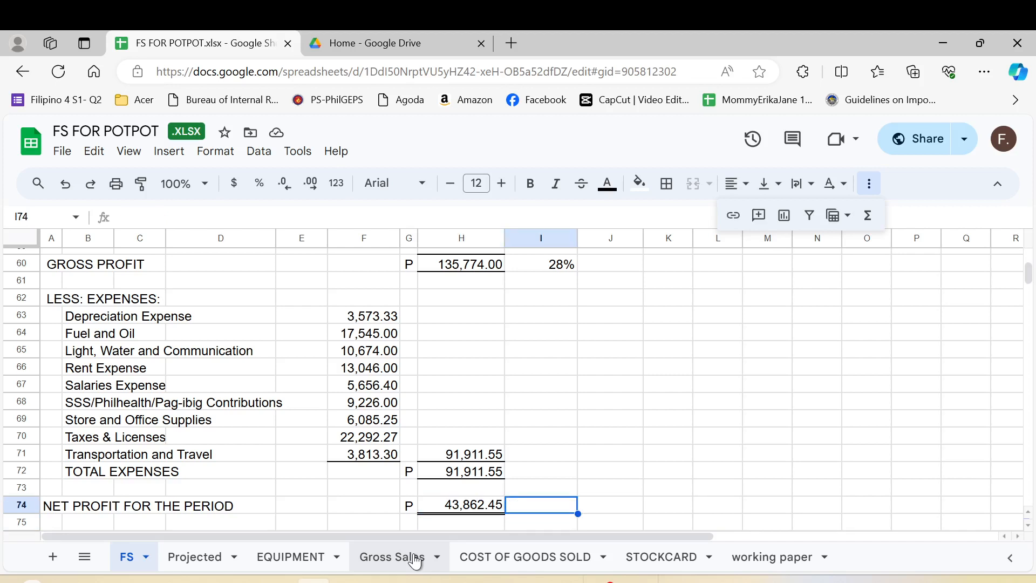
type("=")
key("Left")
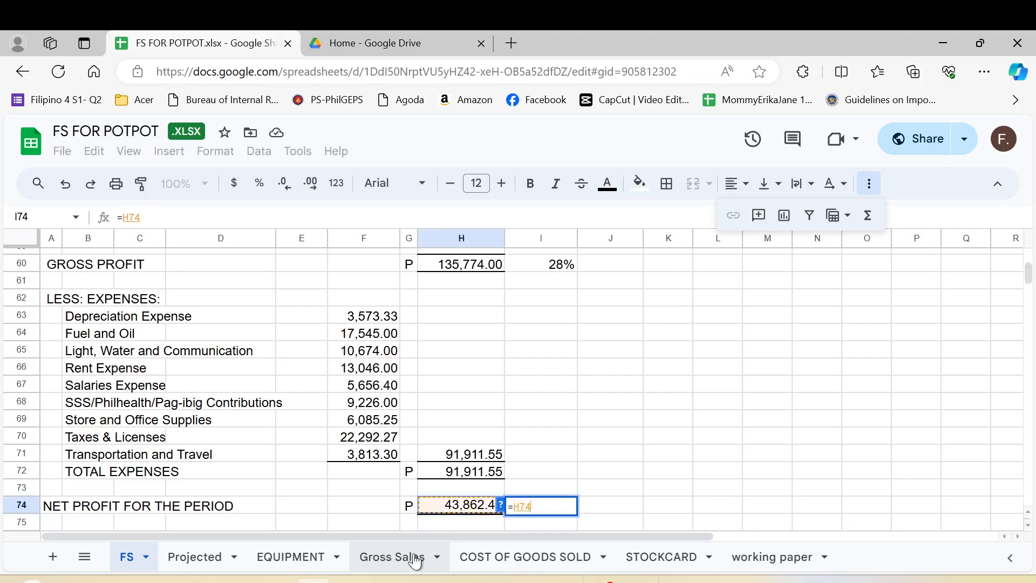
type("/")
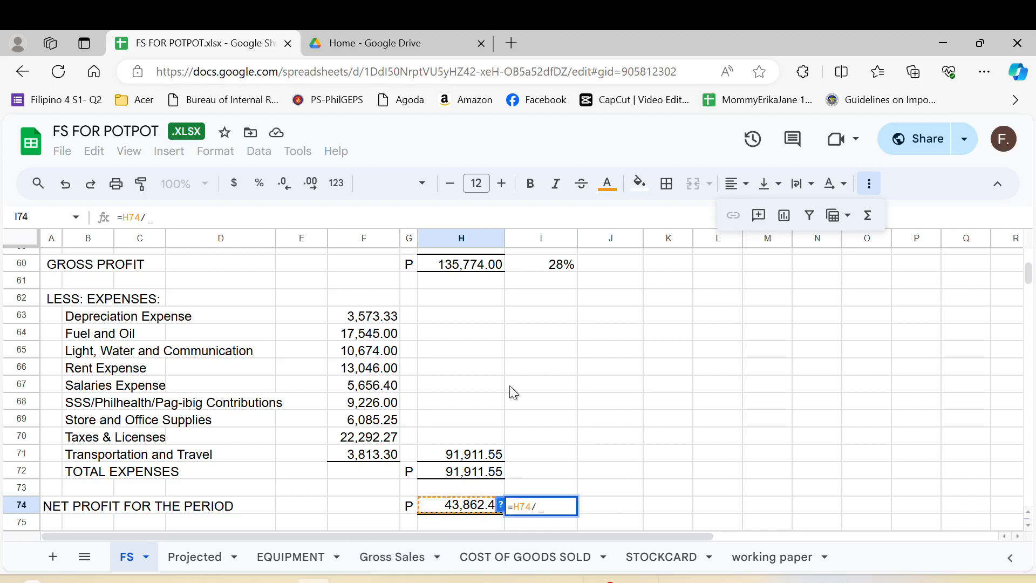
scroll(556, 381, "up", 5)
left_click(473, 432)
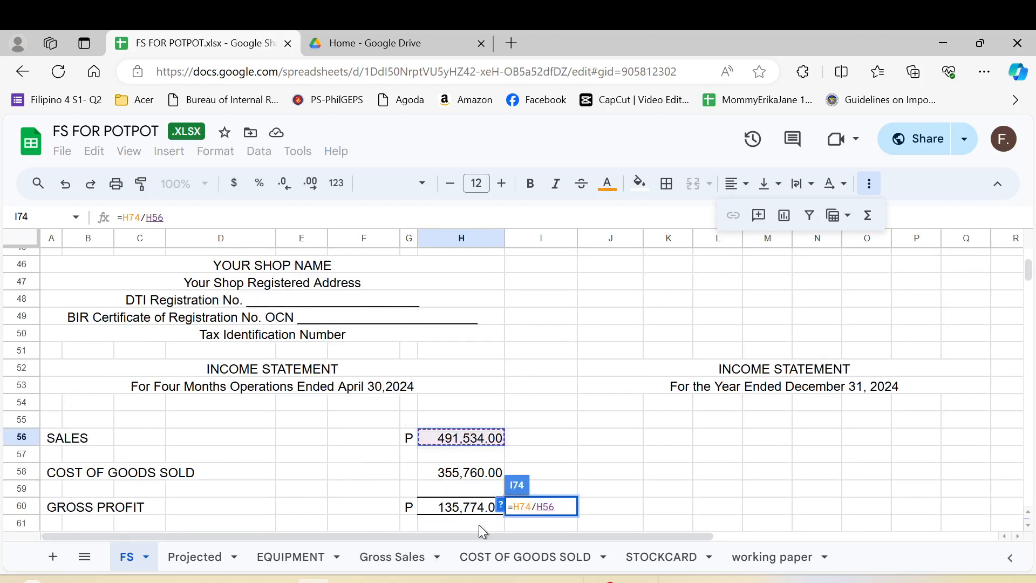
key("Return")
left_click(552, 504)
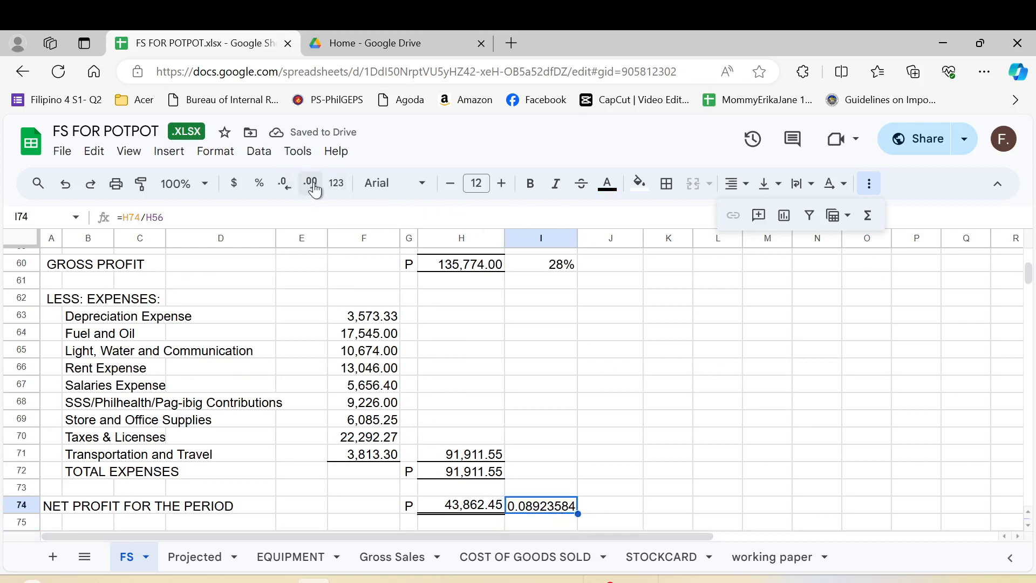
left_click(260, 184)
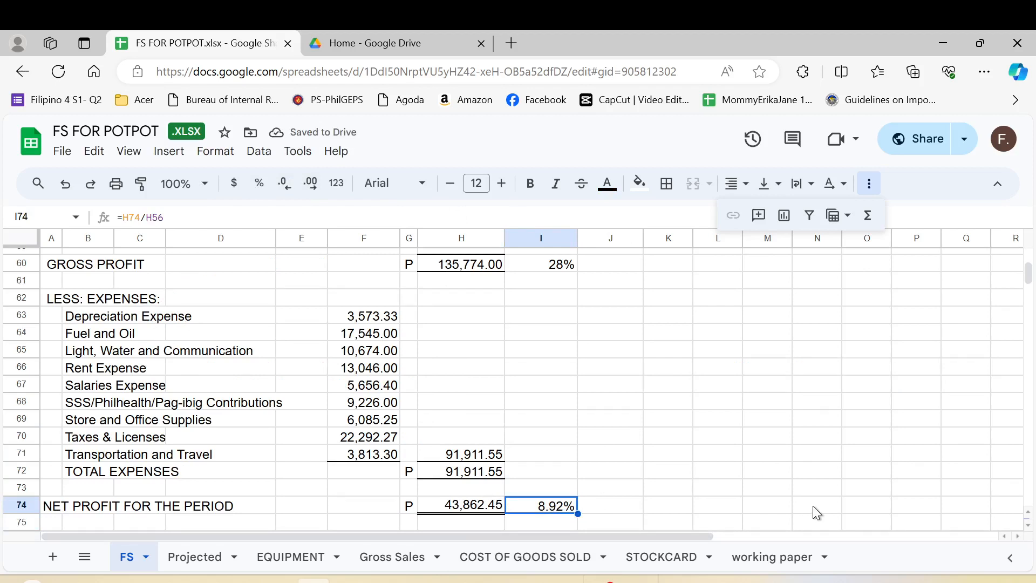
Step: Re-enter the gross profit rate formula in I60 as =H60/H56, dividing gross profit by sales
scroll(804, 505, "up", 2)
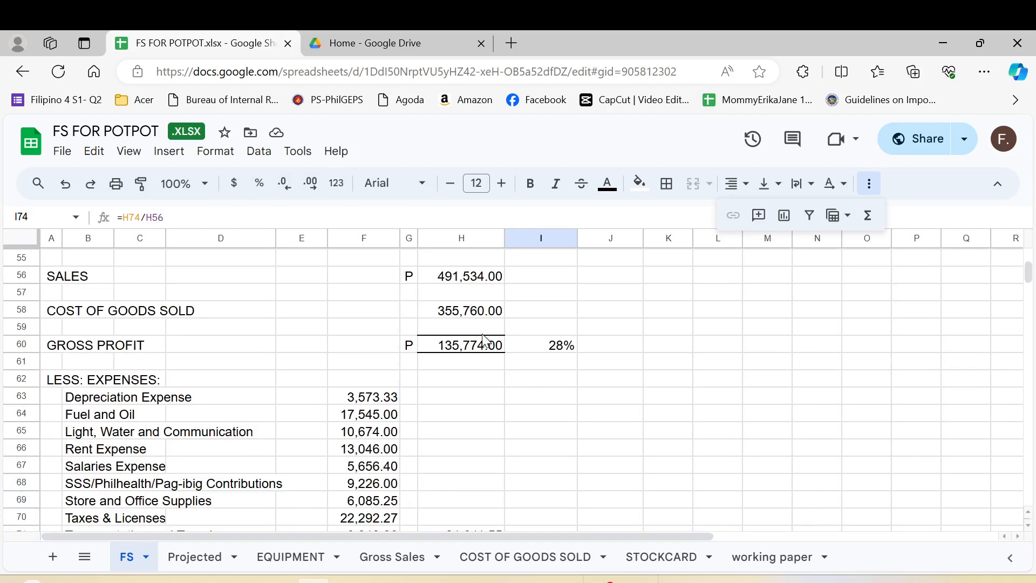
left_click(448, 280)
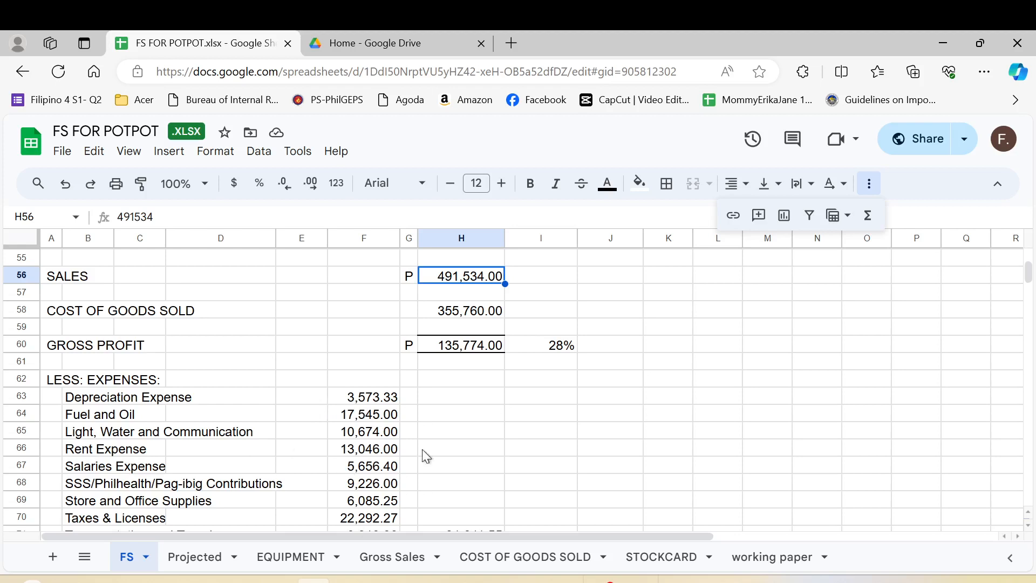
left_click(523, 345)
type("=")
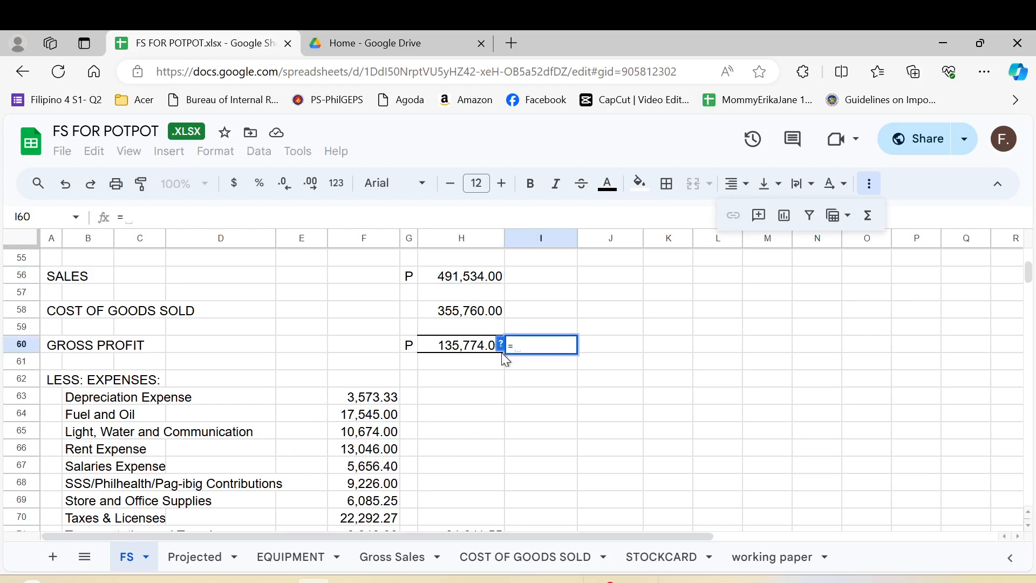
left_click(502, 353)
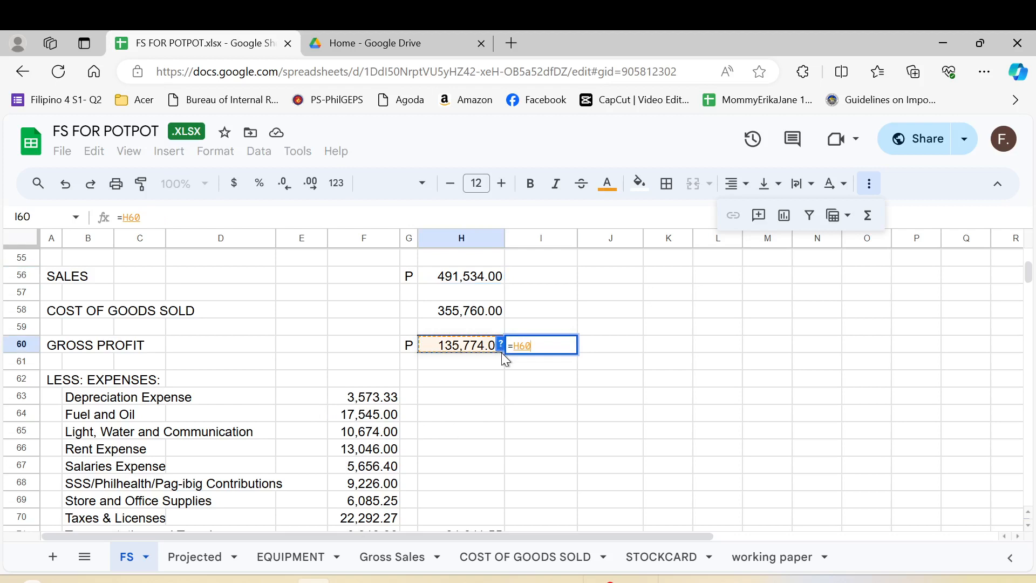
type("/")
left_click(457, 276)
key("Return")
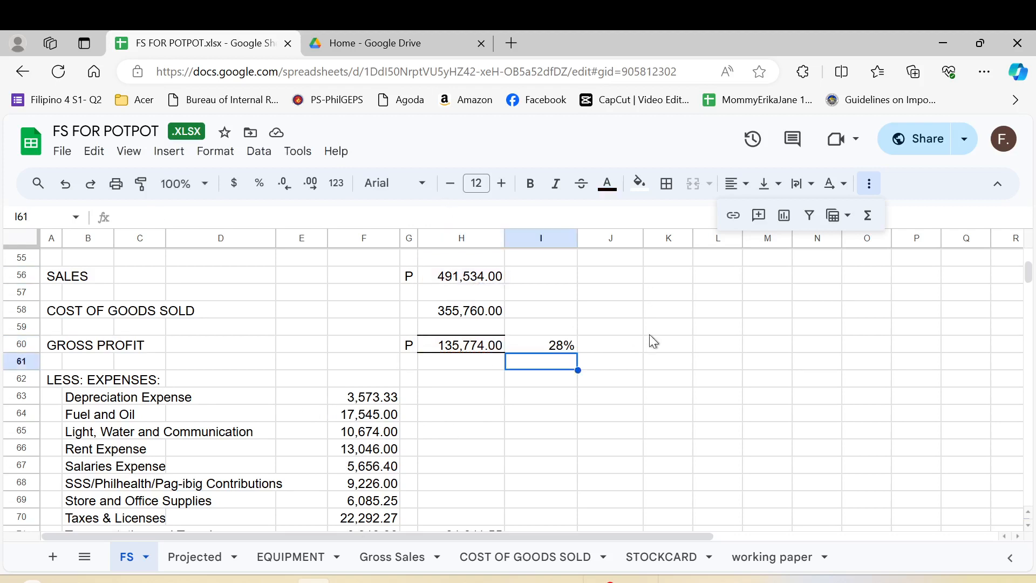
Step: Compare the gross profit rate in I60 with the net profit rate in I74 and the net profit amount in H74
left_click(550, 348)
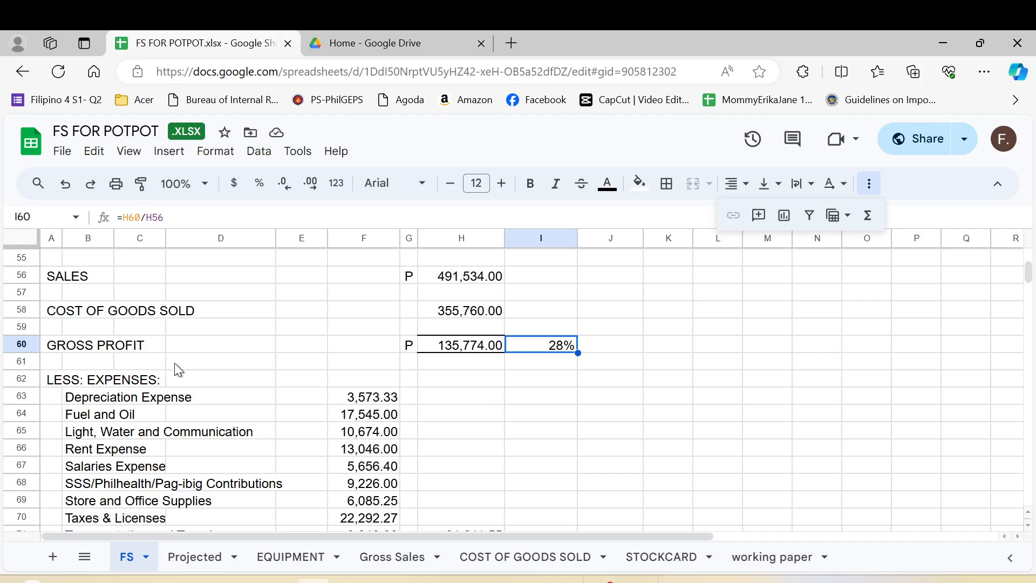
left_click(554, 369)
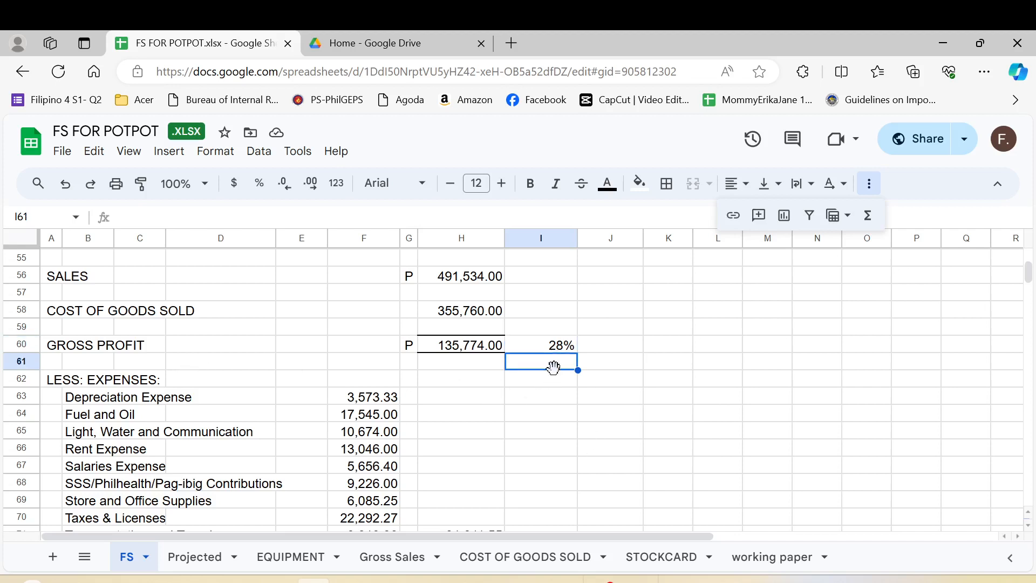
left_click(556, 348)
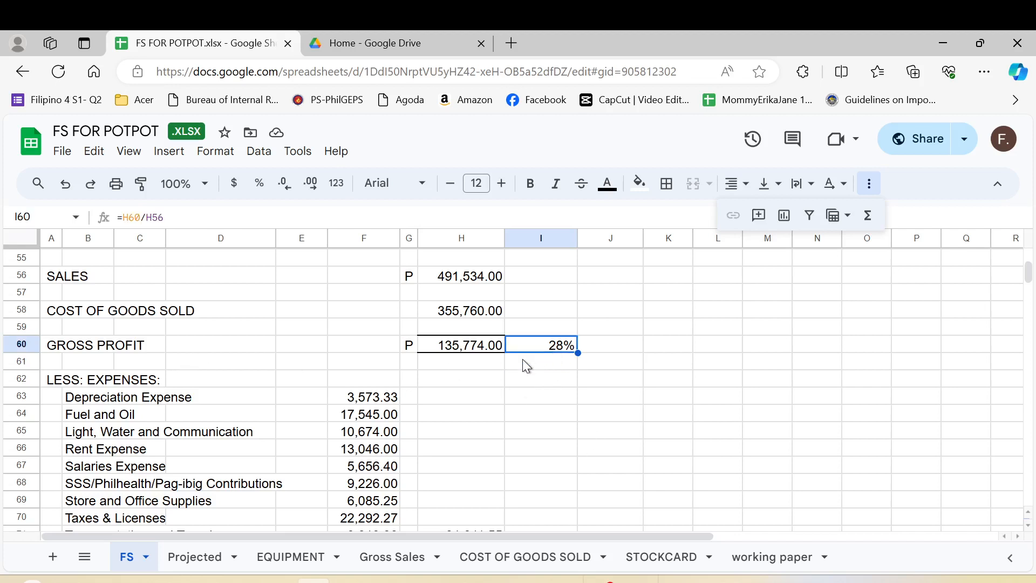
scroll(546, 393, "down", 3)
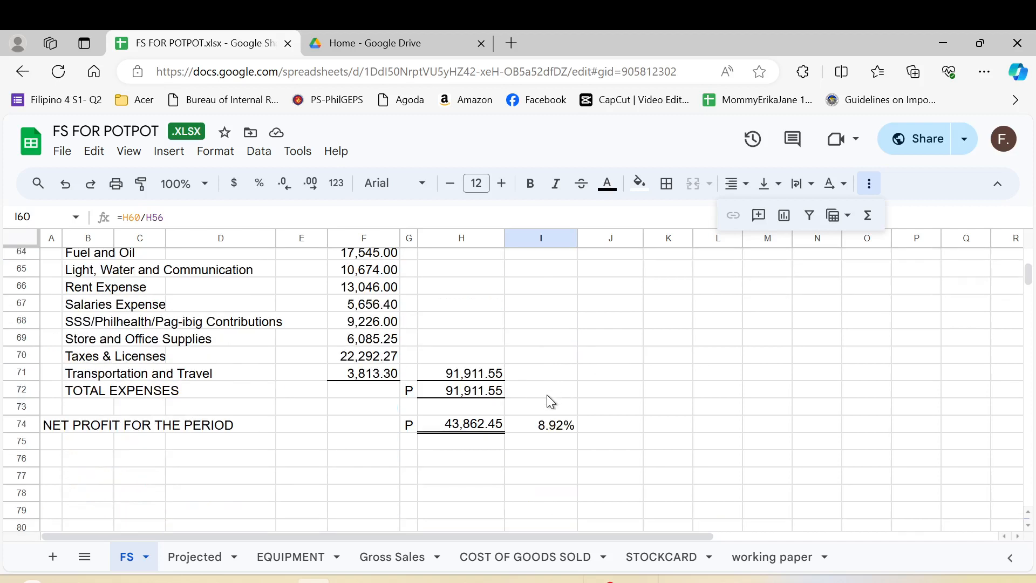
left_click(552, 429)
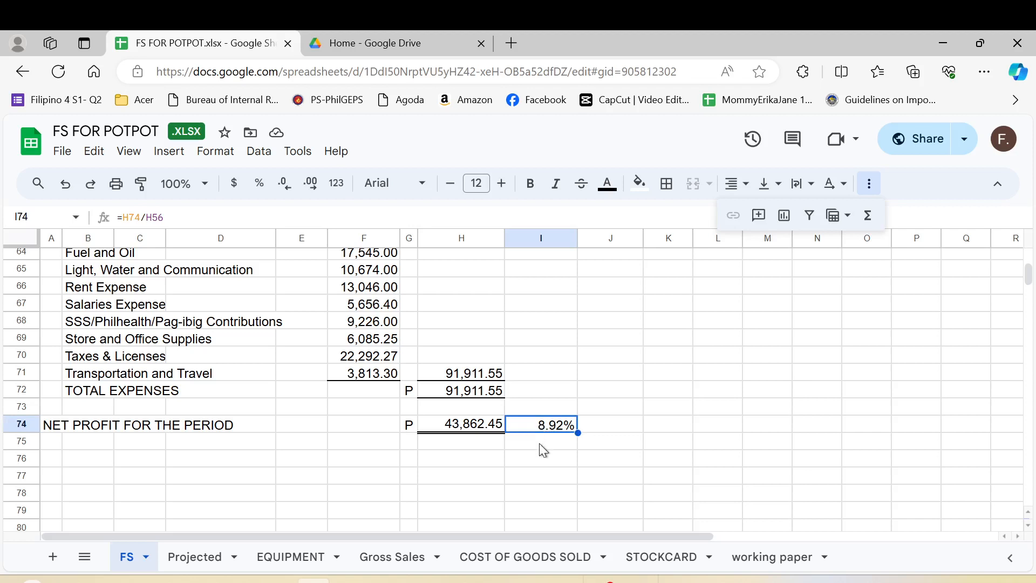
scroll(539, 451, "up", 3)
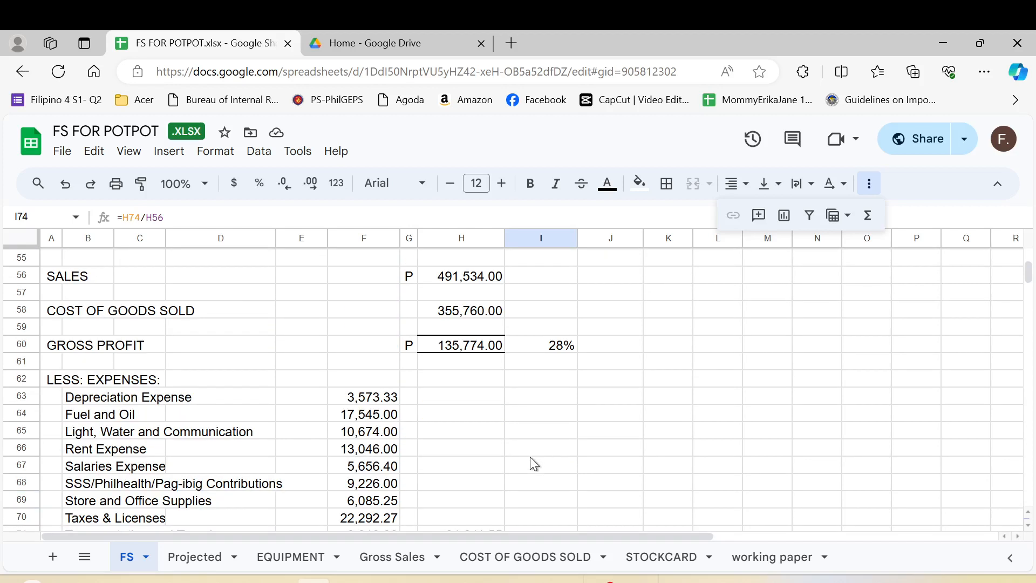
scroll(531, 459, "up", 2)
scroll(530, 459, "down", 2)
scroll(534, 464, "down", 2)
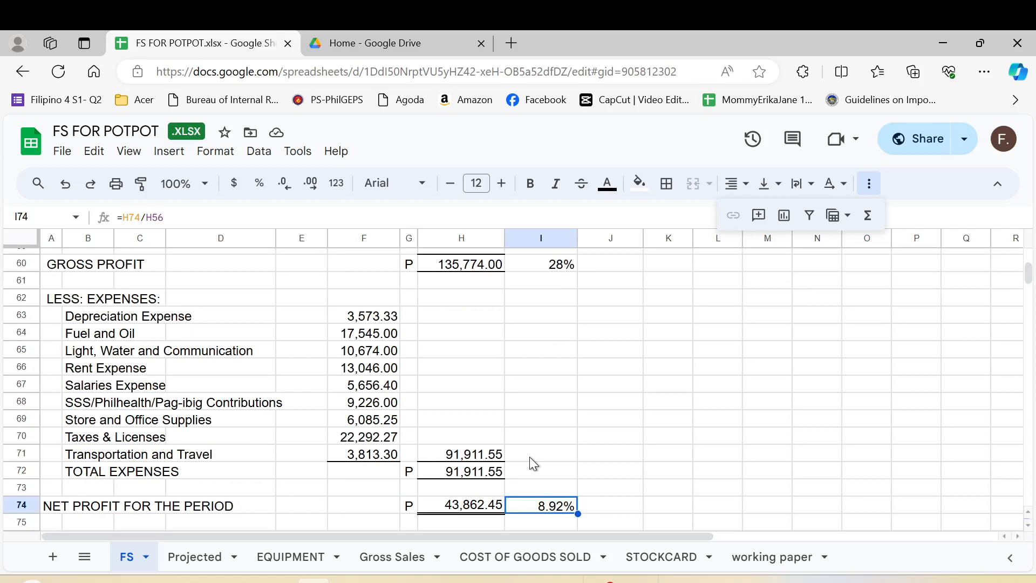
scroll(529, 463, "down", 2)
left_click(457, 430)
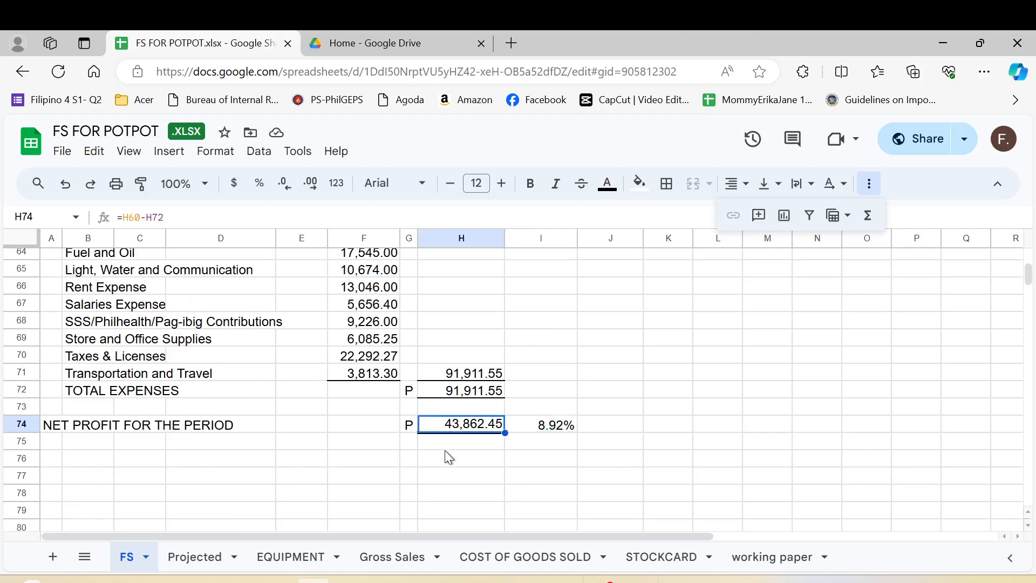
left_click(545, 430)
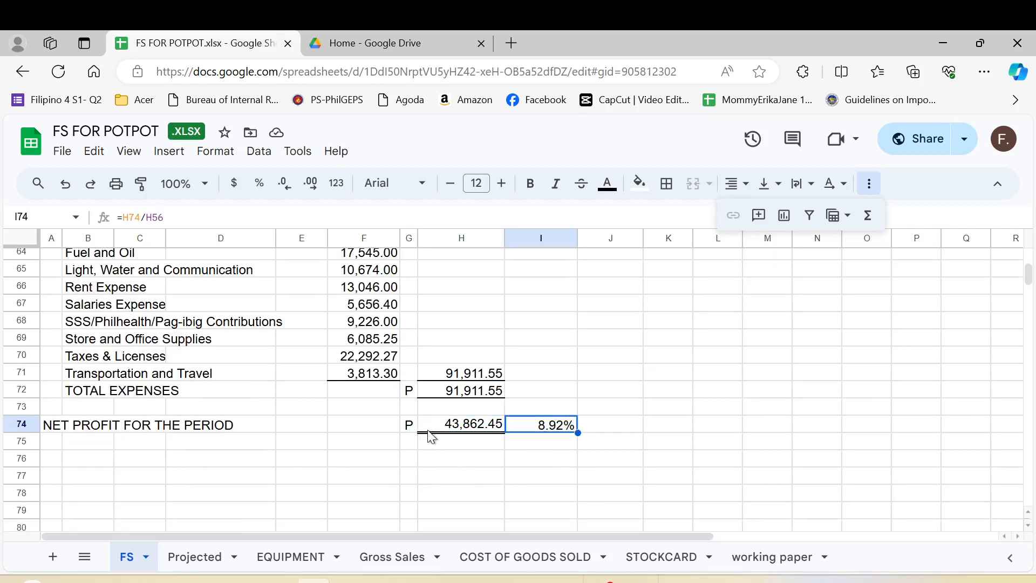
left_click(436, 431)
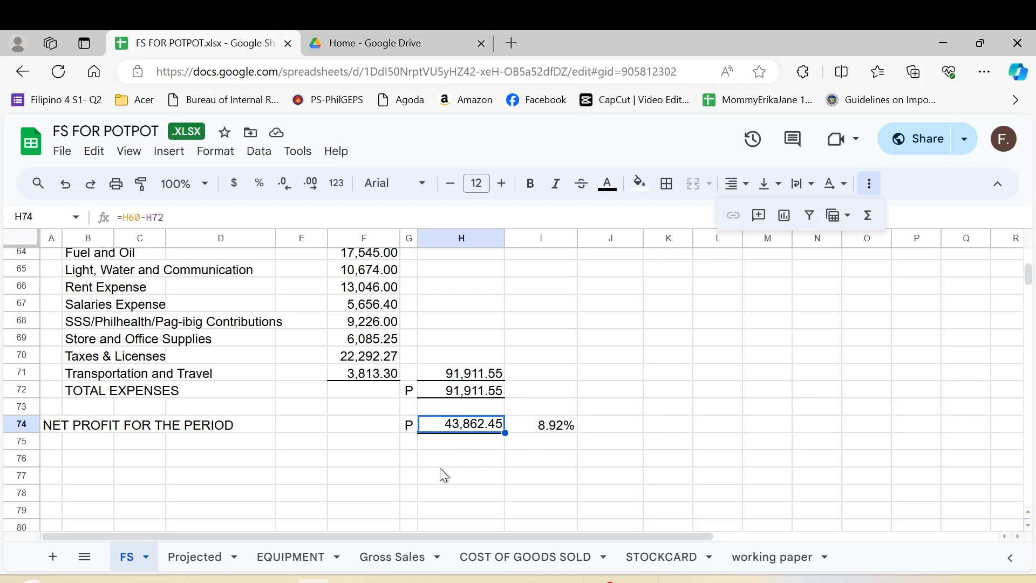
Step: Examine the sales amount in H56 and the capital and asset sections of the Statement of Financial Position, up to its heading
scroll(442, 474, "up", 2)
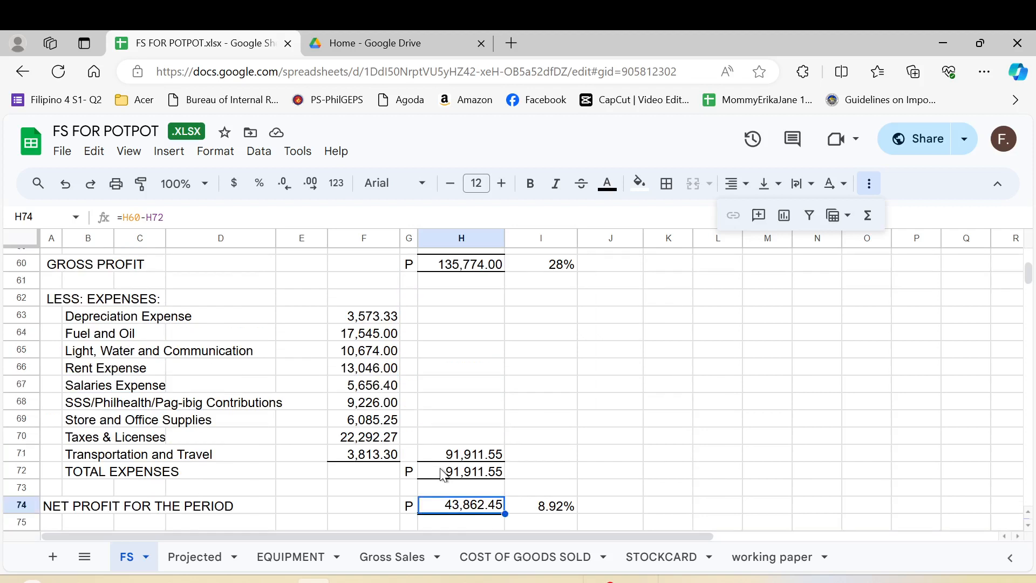
scroll(442, 474, "up", 5)
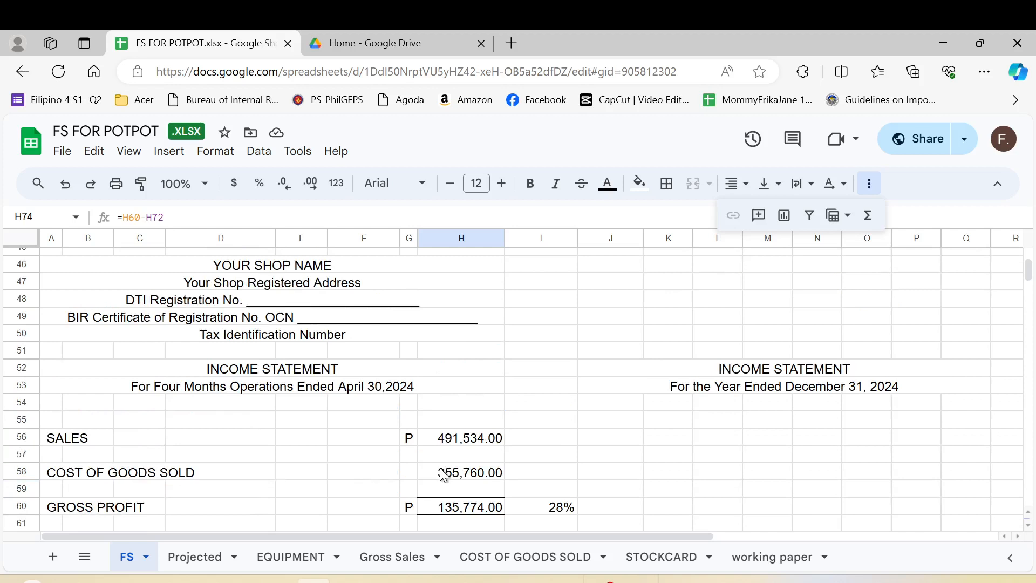
left_click(436, 438)
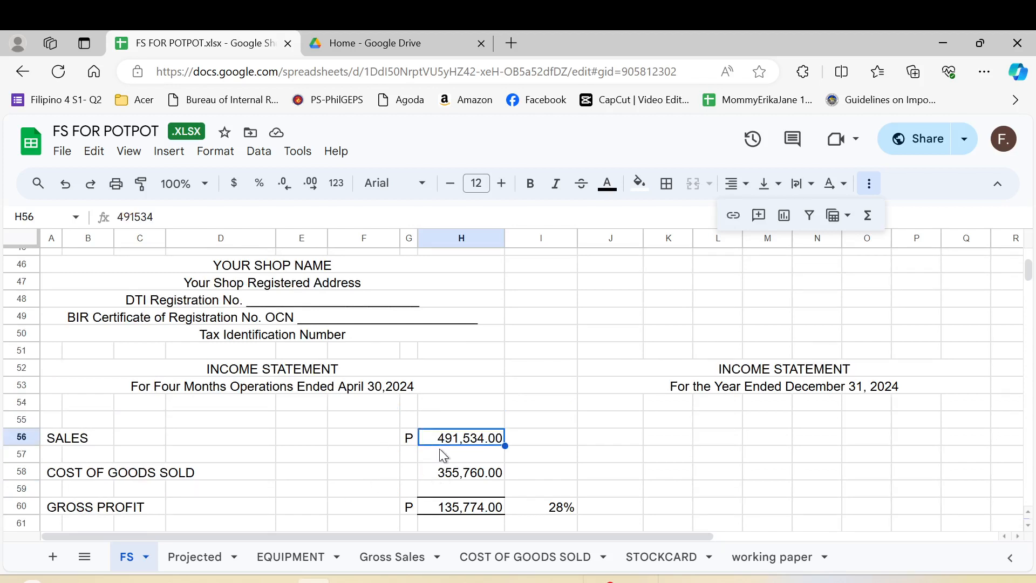
scroll(433, 480, "up", 5)
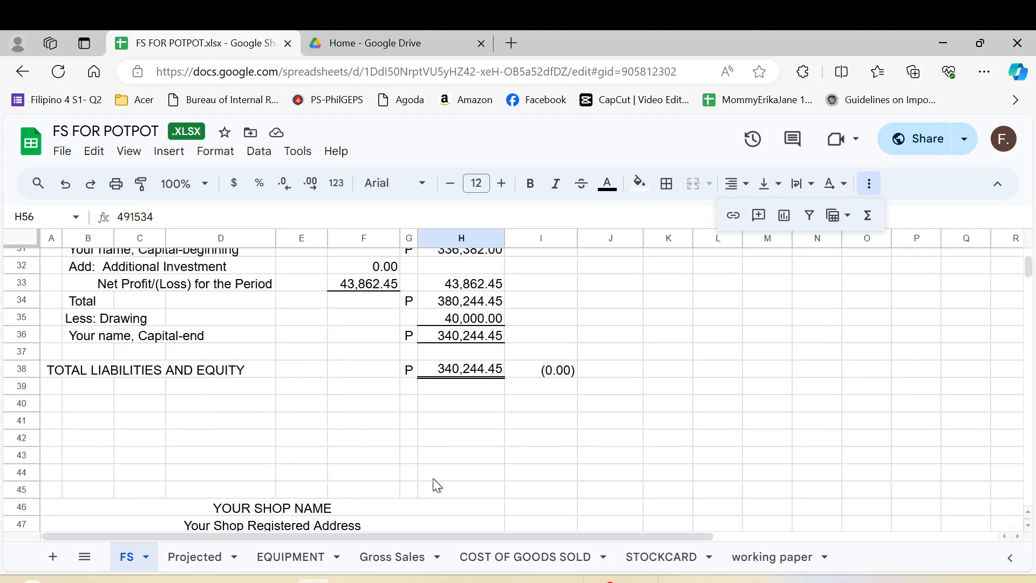
scroll(433, 479, "up", 3)
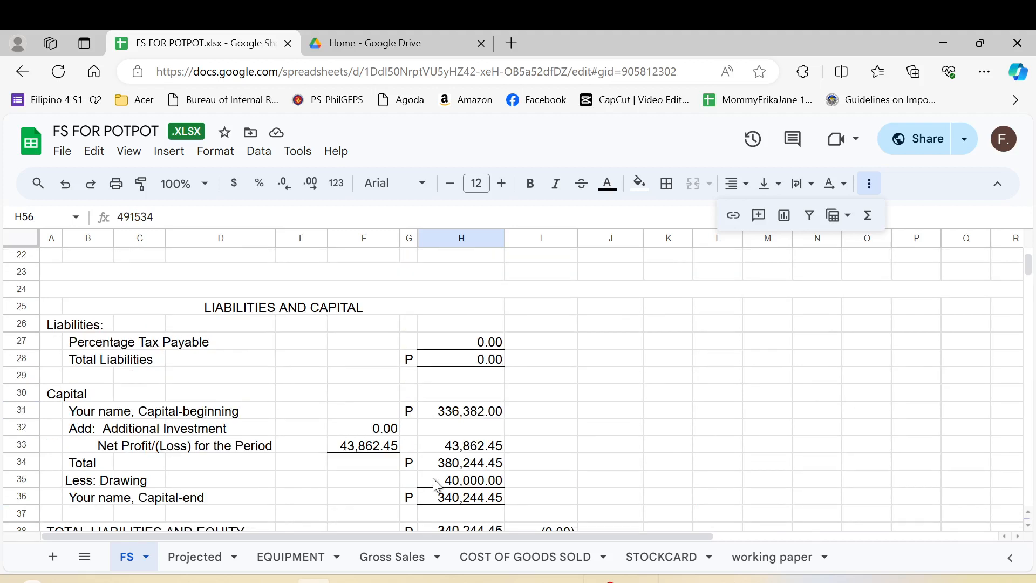
scroll(433, 478, "up", 5)
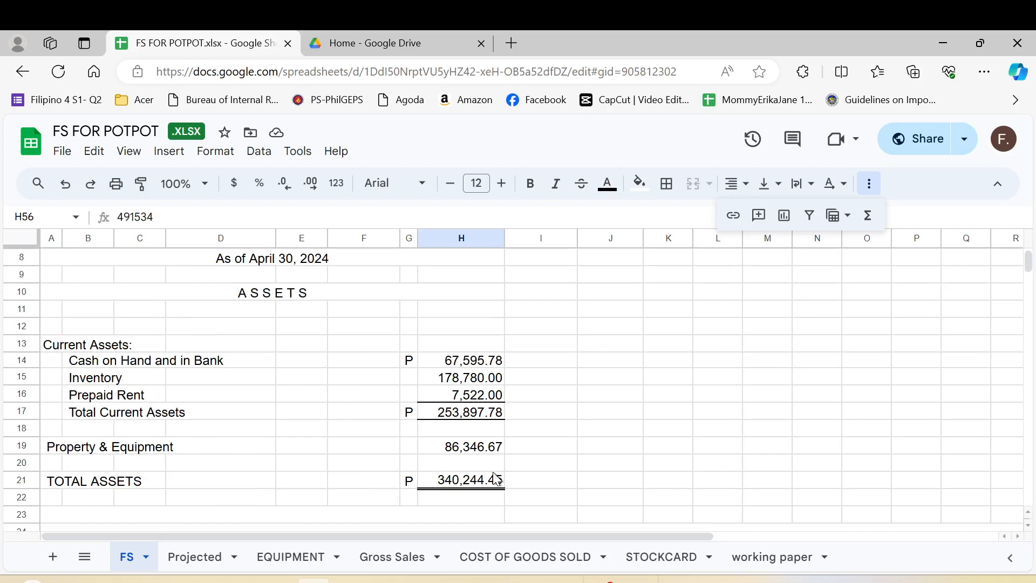
scroll(493, 478, "up", 2)
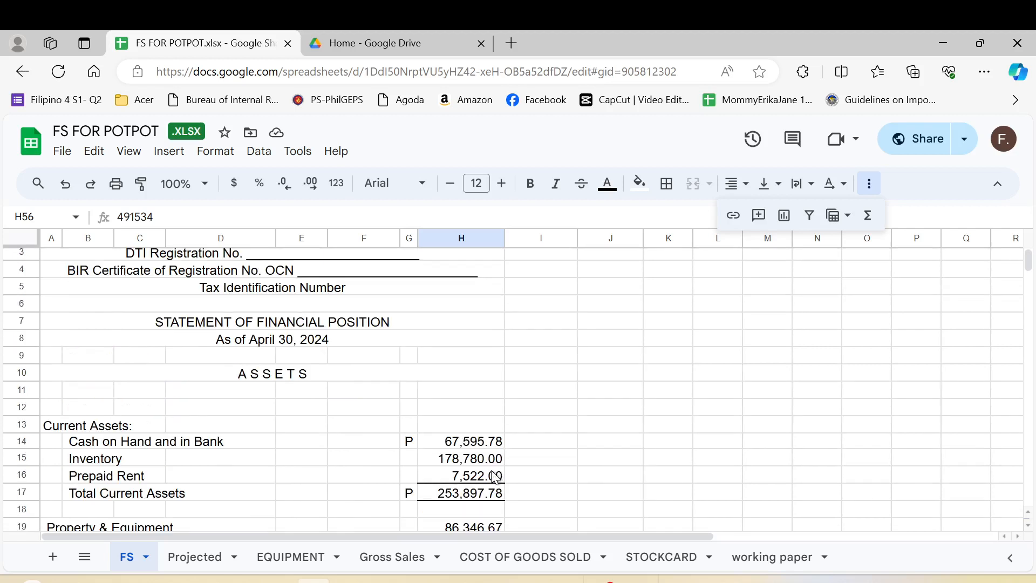
left_click(276, 326)
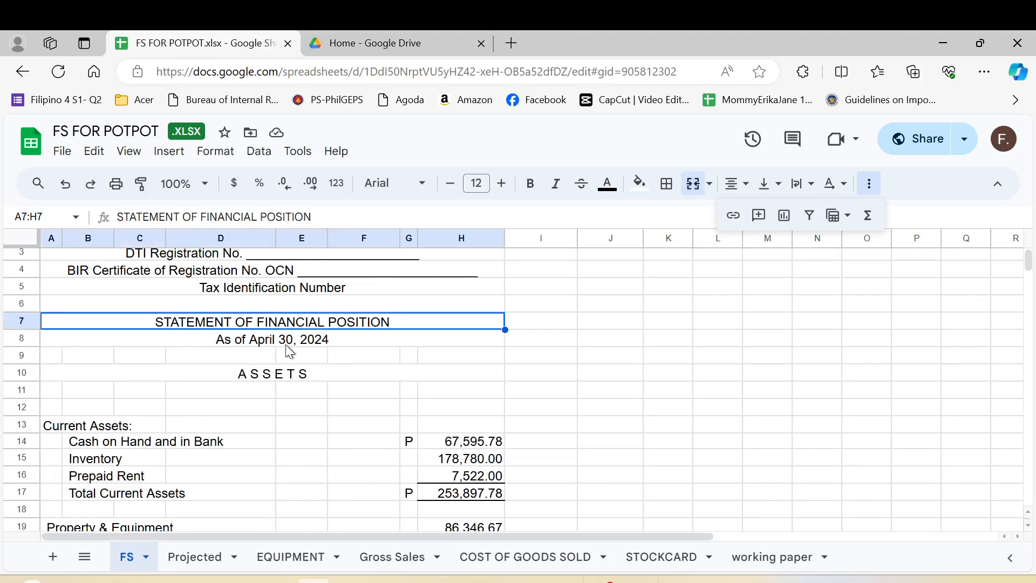
Step: Copy the Statement of Financial Position heading and its date line from A7:H8 to a new block starting at J7
left_click(286, 345, "shift")
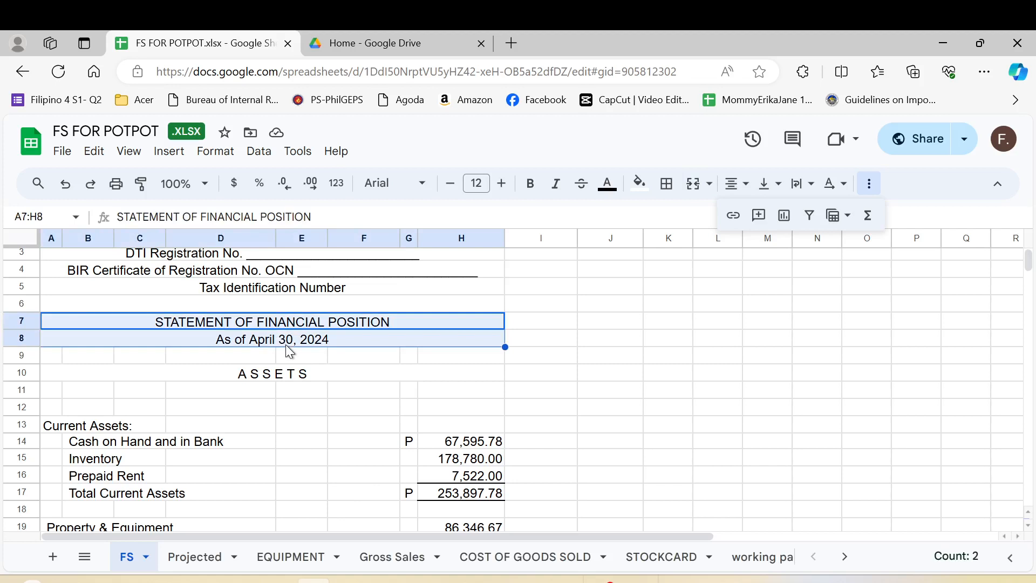
key("ctrl+c")
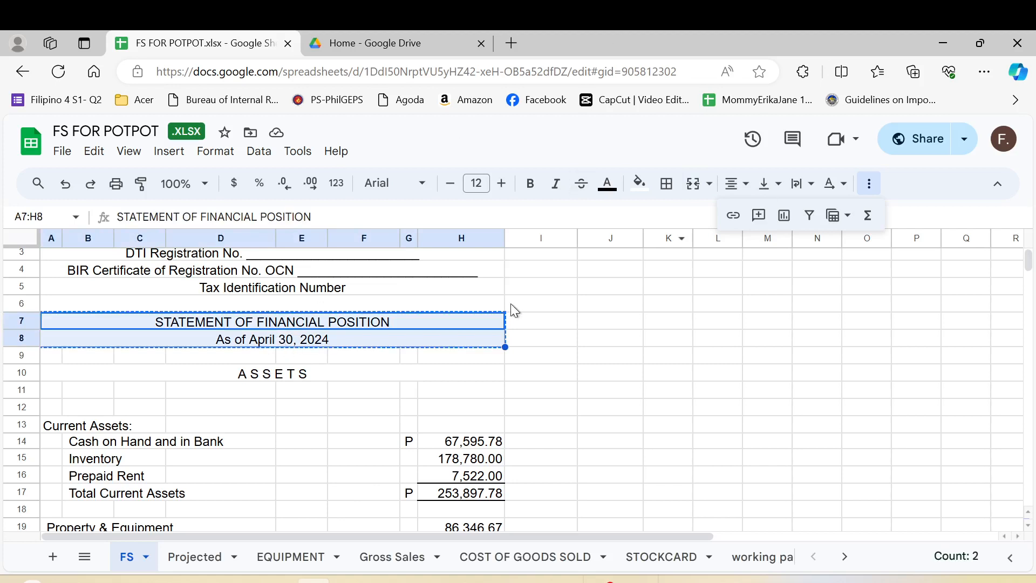
left_click(614, 311)
left_click(614, 314)
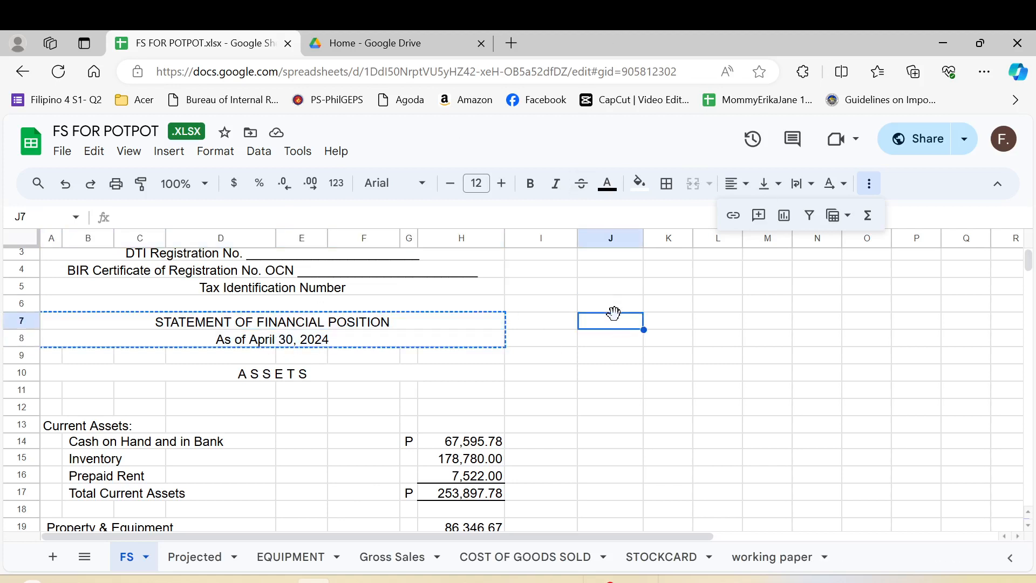
key("ctrl+v")
Step: Change the date line of the copied heading in J8 to read As of December 31, 2024
left_click(765, 343)
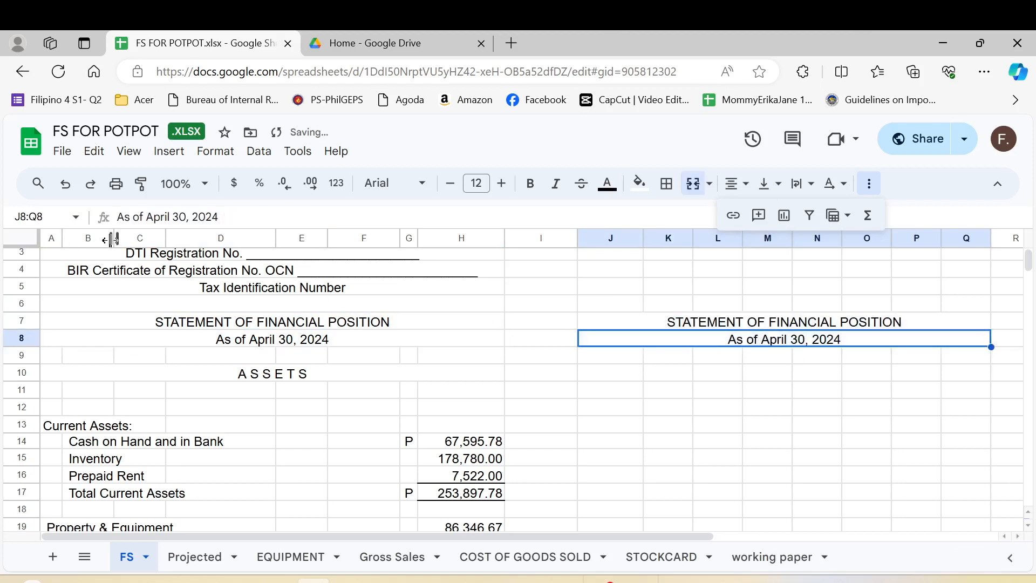
left_click(183, 217)
key("BackSpace")
key("BackSpace")
key("BackSpace")
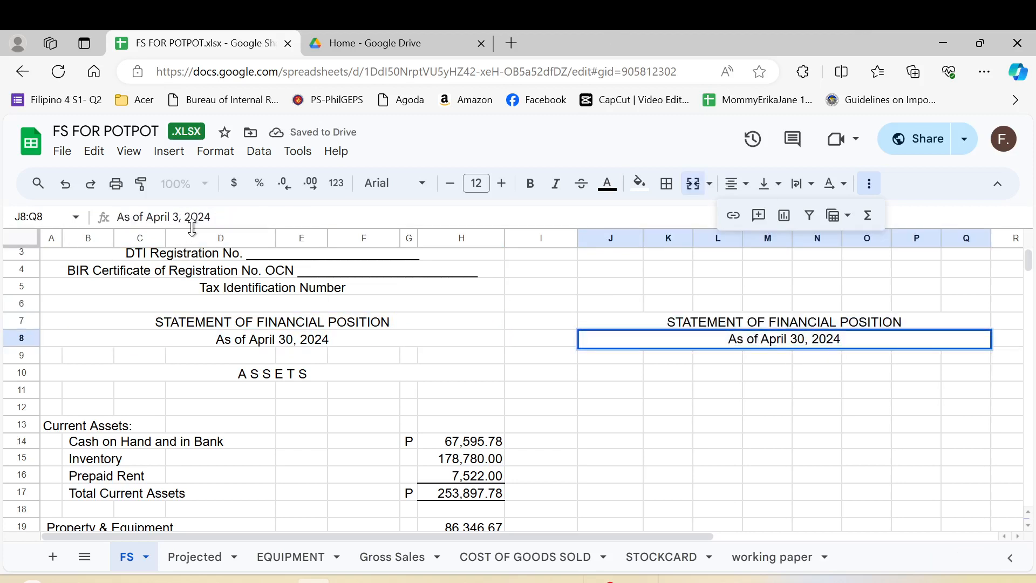
key("BackSpace")
key("BackSpace")
key("BackSpace")
key("BackSpace")
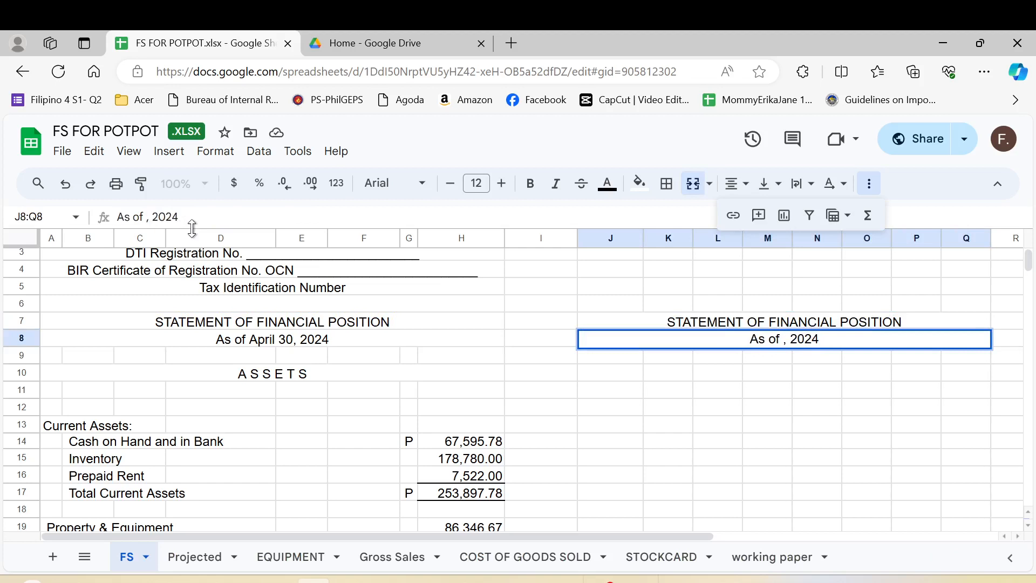
type("December")
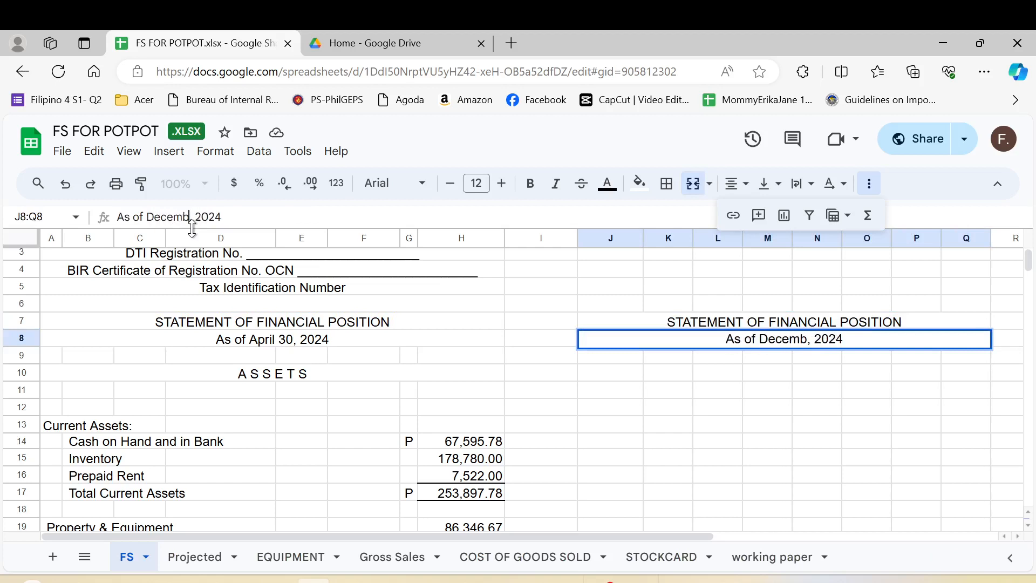
type(" 31")
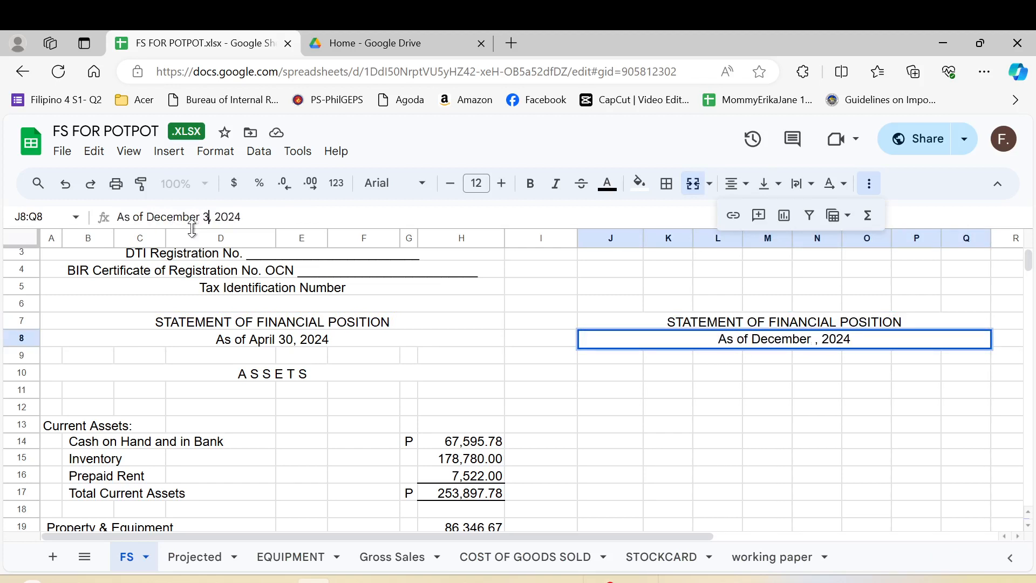
key("Return")
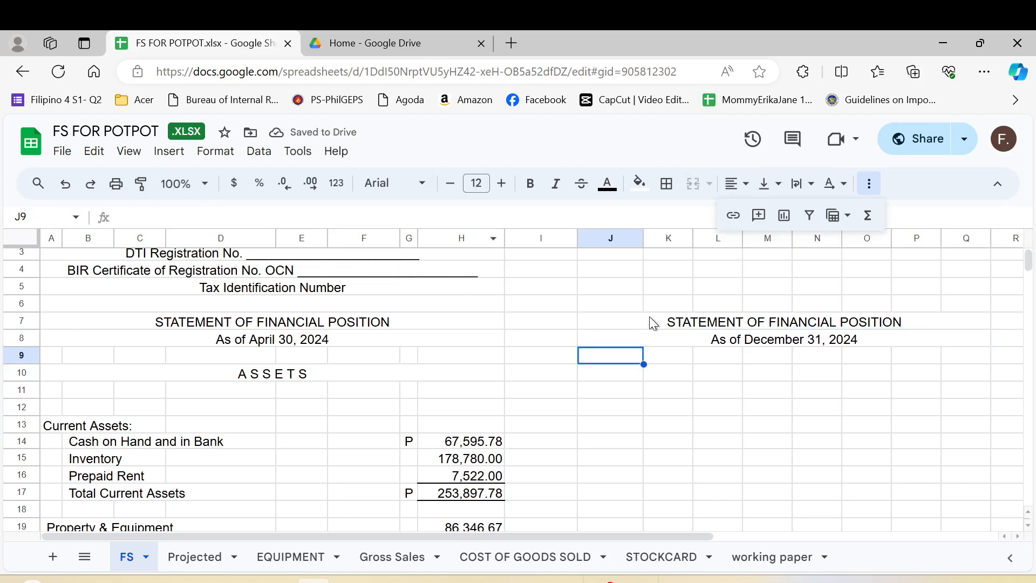
Step: Review the copied heading in J7:Q8, then the rows of the April 30, 2024 statement down through current assets
left_click(654, 340)
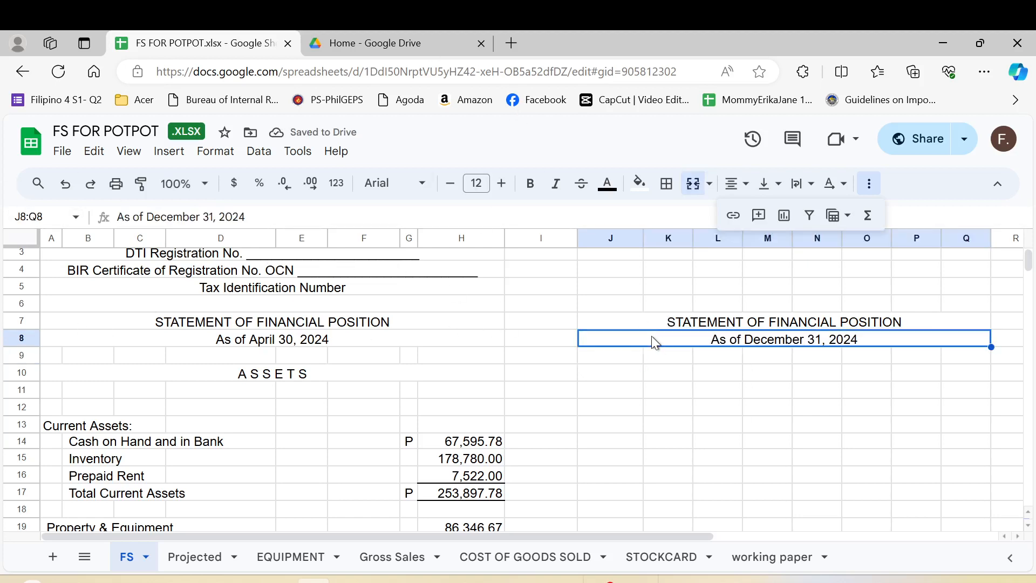
left_click(627, 322)
left_click(593, 338)
left_click(611, 319)
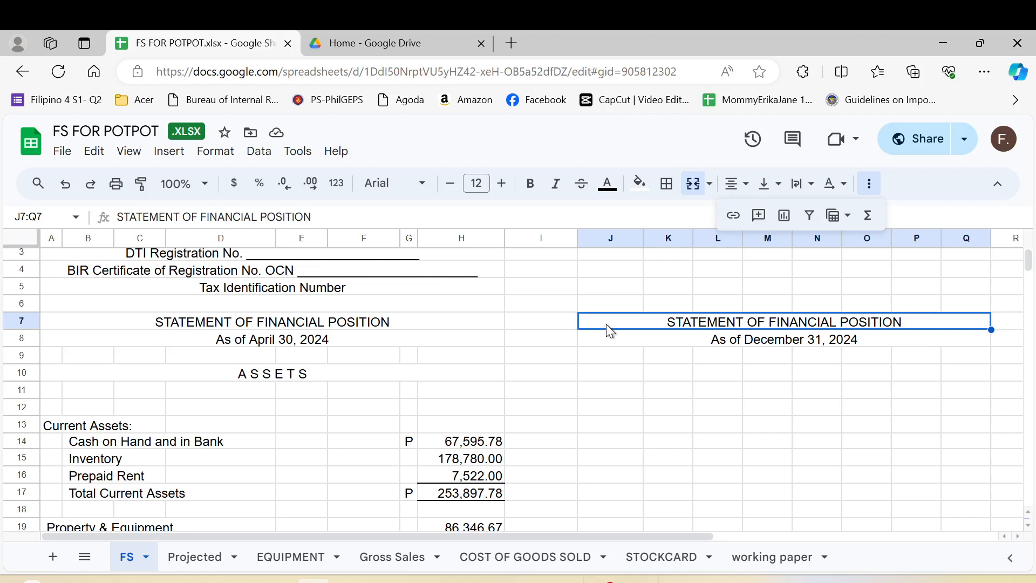
key("Up")
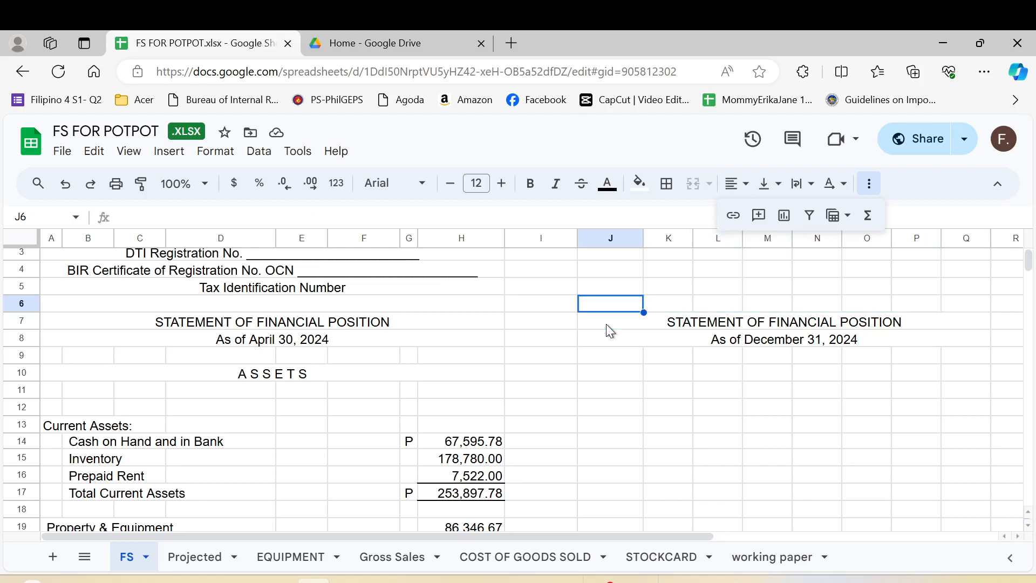
key("Left")
key("Left")
key("Down")
key("Down")
key("Down")
key("Down")
key("Down")
key("Down")
key("Down")
key("Down")
key("Down")
key("Down")
key("Down")
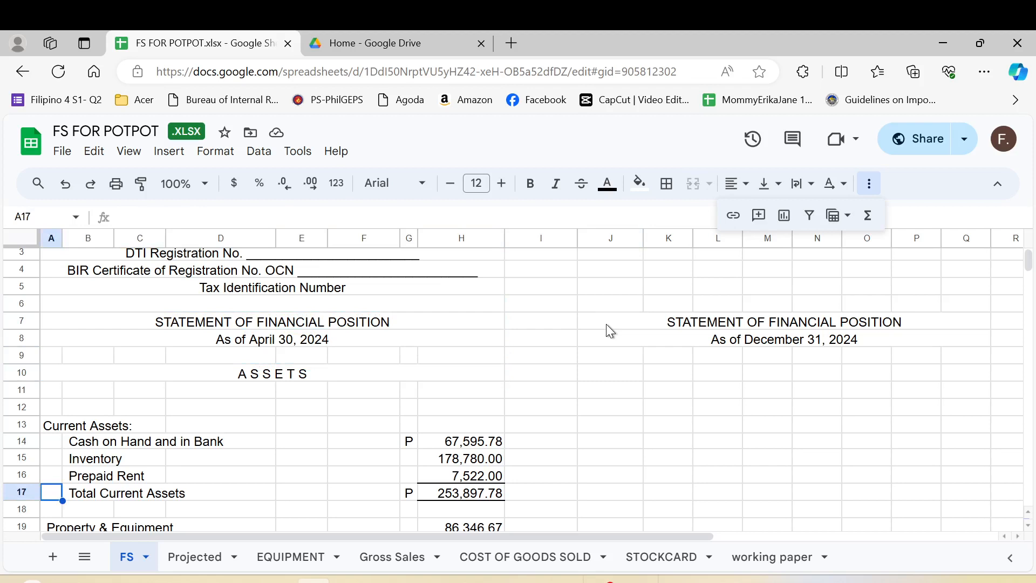
key("Down")
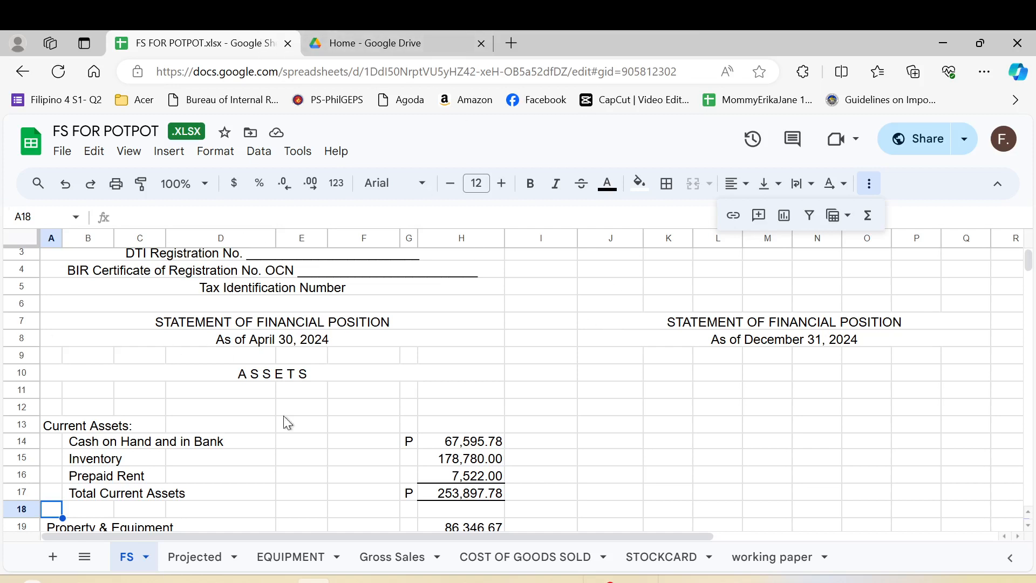
Step: Check Cash on Hand and in Bank on the statement against the adjusted cash balance in C21 of the working paper sheet
left_click(257, 476)
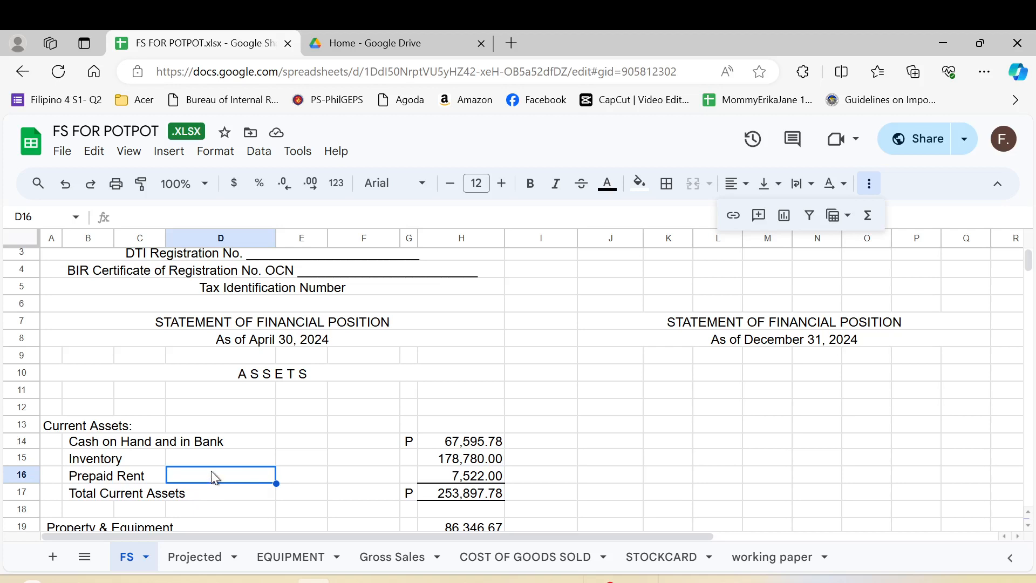
scroll(212, 470, "down", 2)
left_click(84, 365)
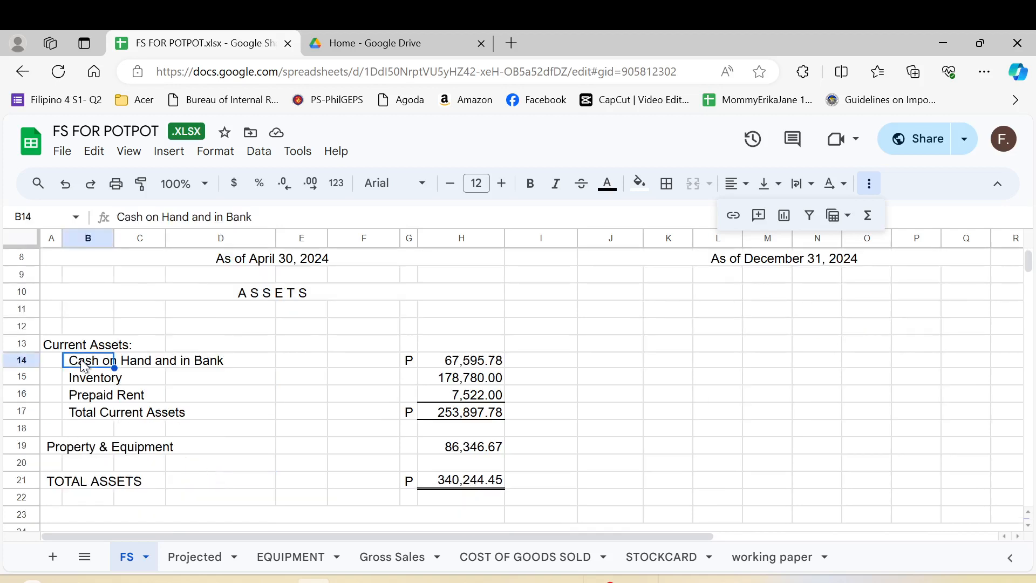
scroll(228, 335, "up", 3)
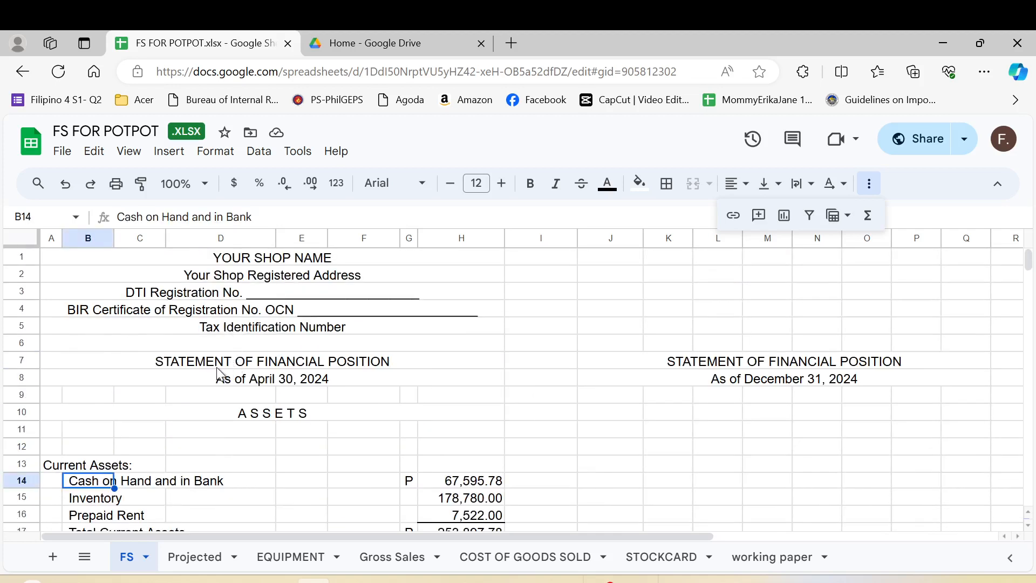
scroll(276, 432, "down", 2)
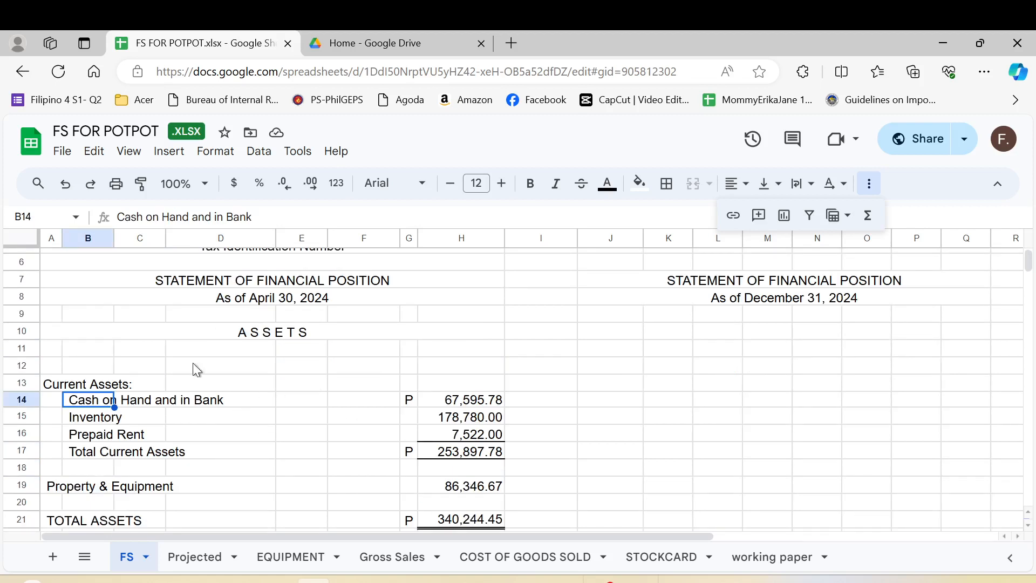
left_click(793, 566)
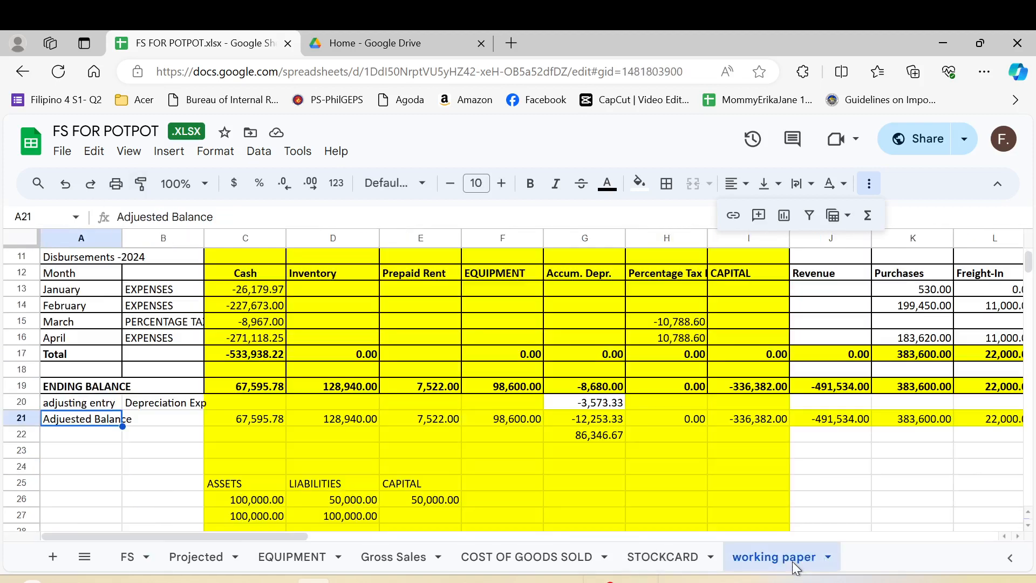
left_click(243, 417)
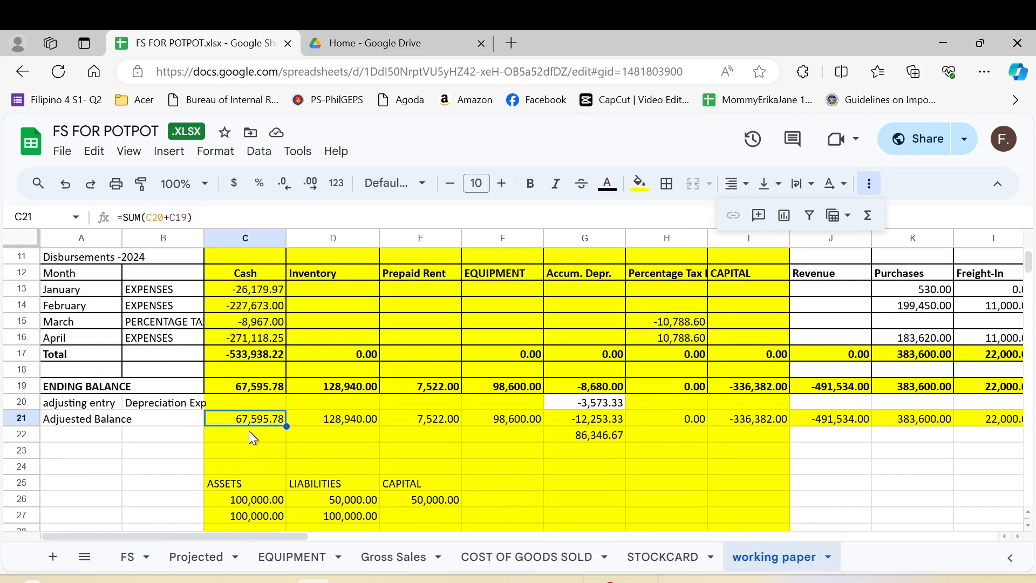
Step: Trace the inventory amount in H15 of the FS sheet to the April 30, 2024 inventory total in D57 of COST OF GOODS SOLD
left_click(130, 558)
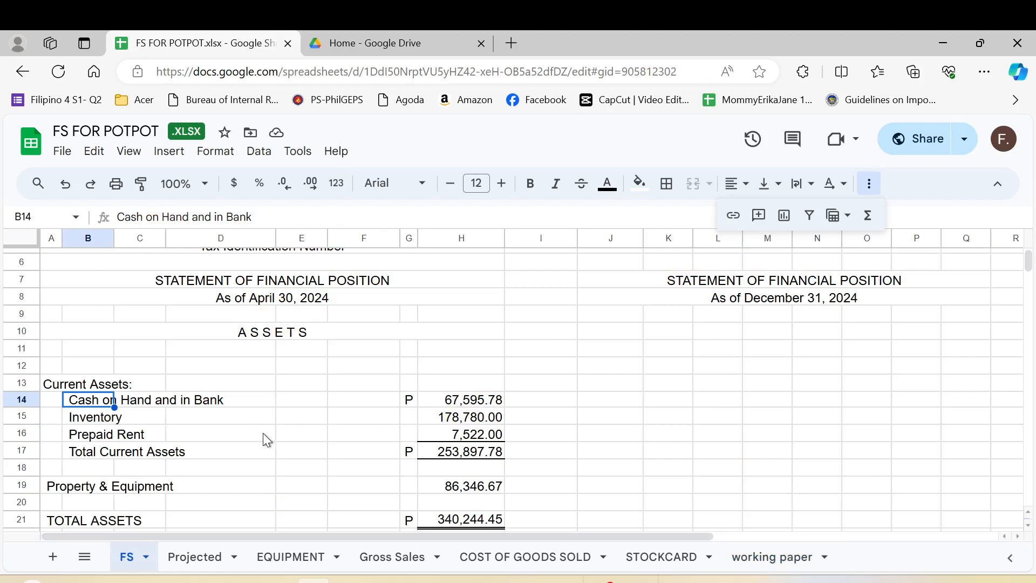
left_click(454, 418)
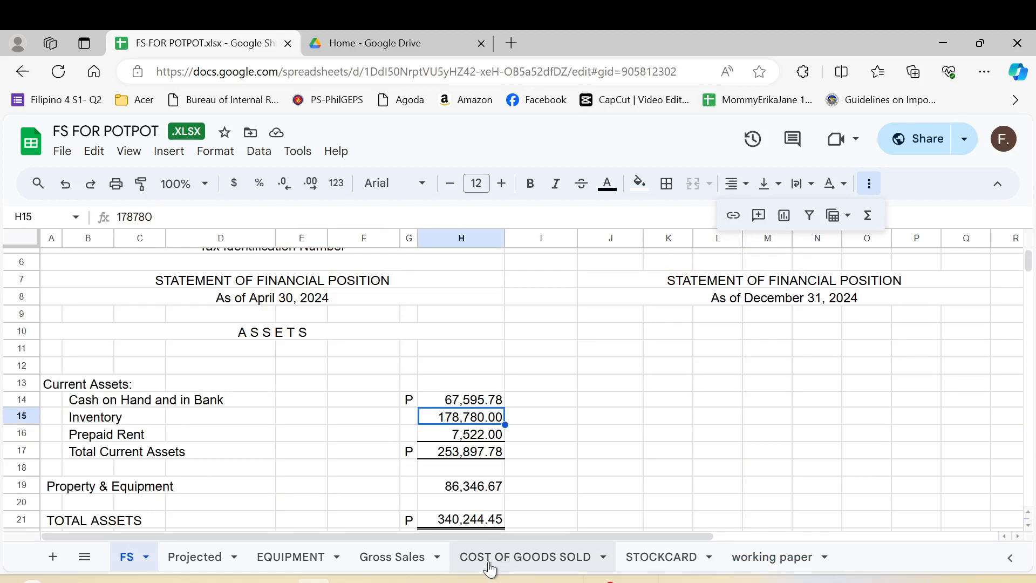
left_click(507, 563)
scroll(357, 421, "down", 13)
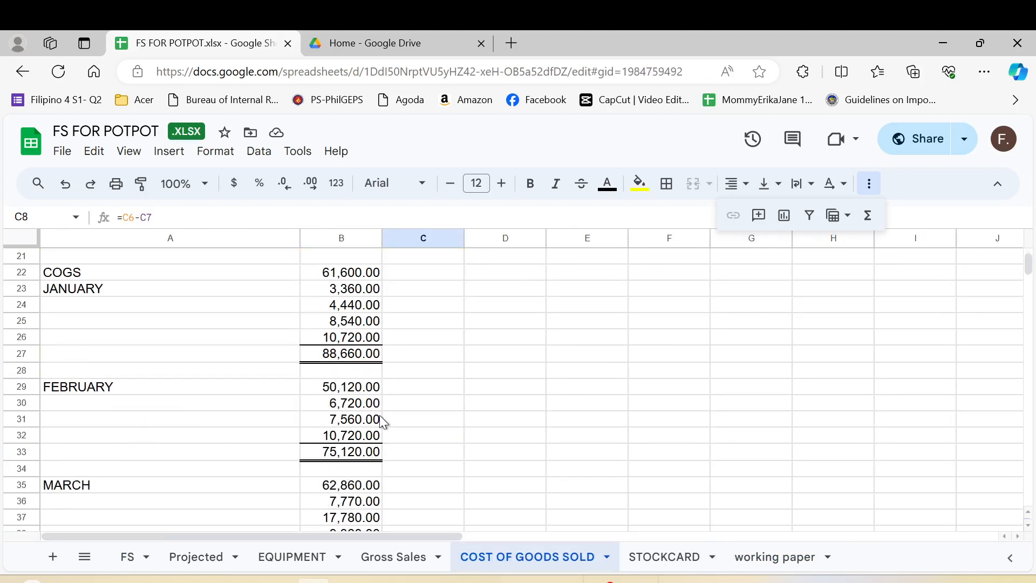
scroll(511, 495, "down", 2)
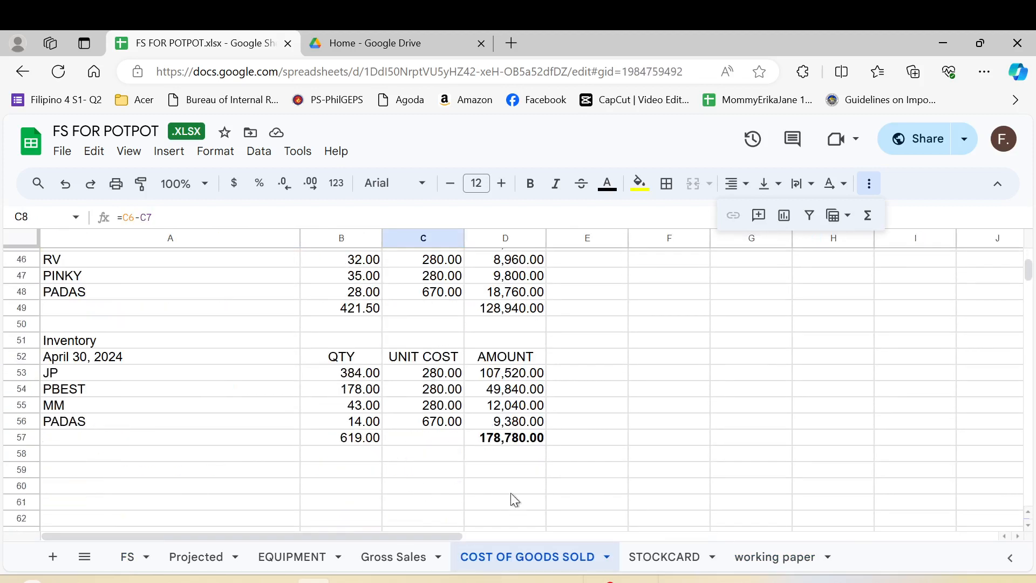
left_click(509, 448)
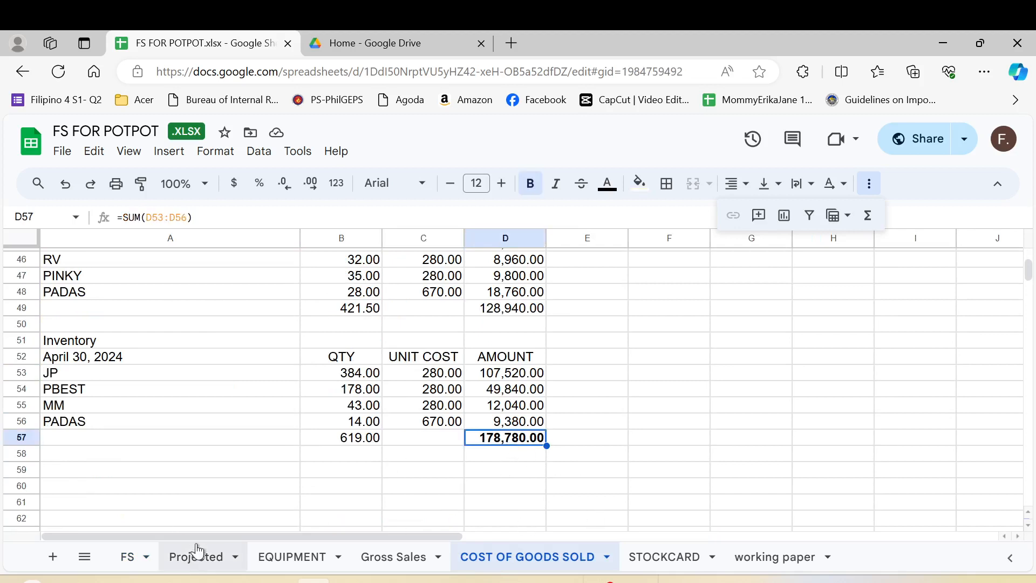
Step: Enter the label INVENTORY LIST in D59, below the April 30, 2024 inventory total
left_click(498, 474)
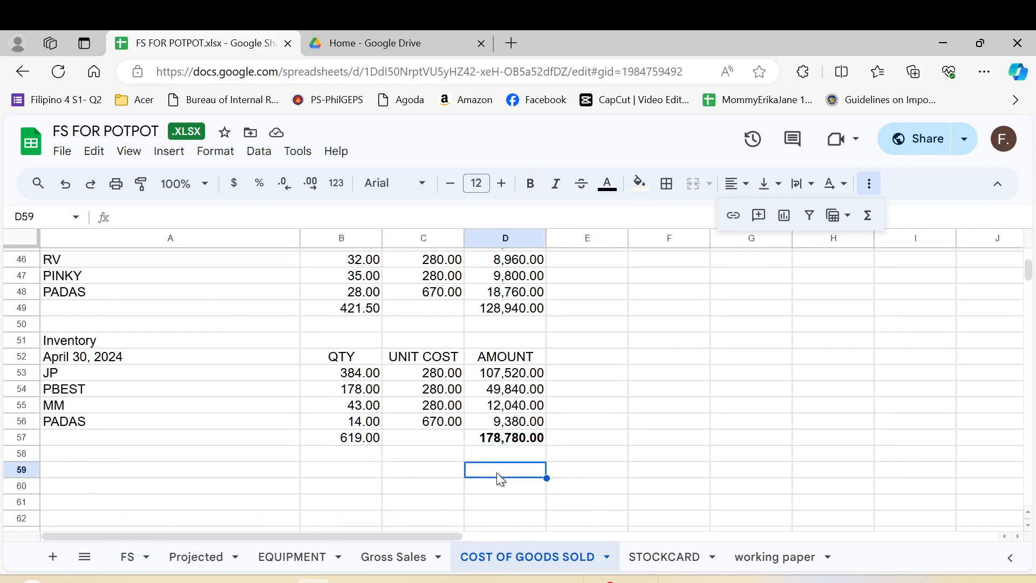
key("Caps_Lock")
type("IN")
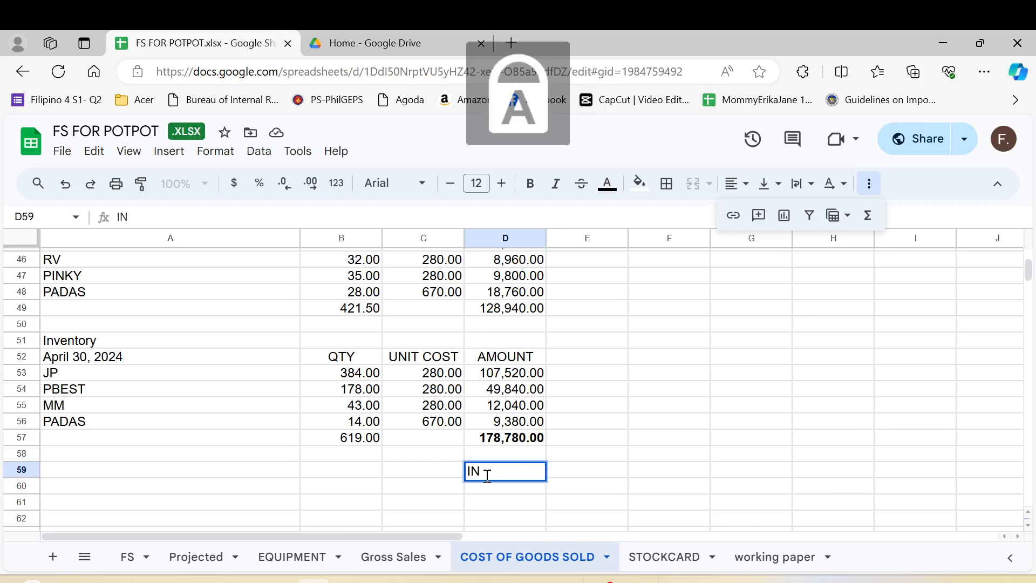
type("VENTORYU")
key("BackSpace")
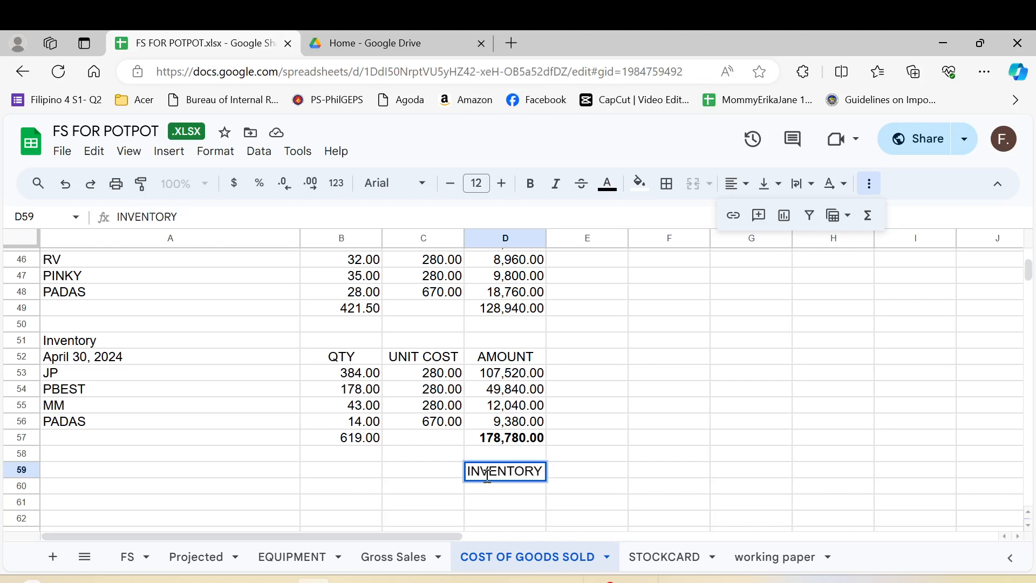
type("LIST")
key("Return")
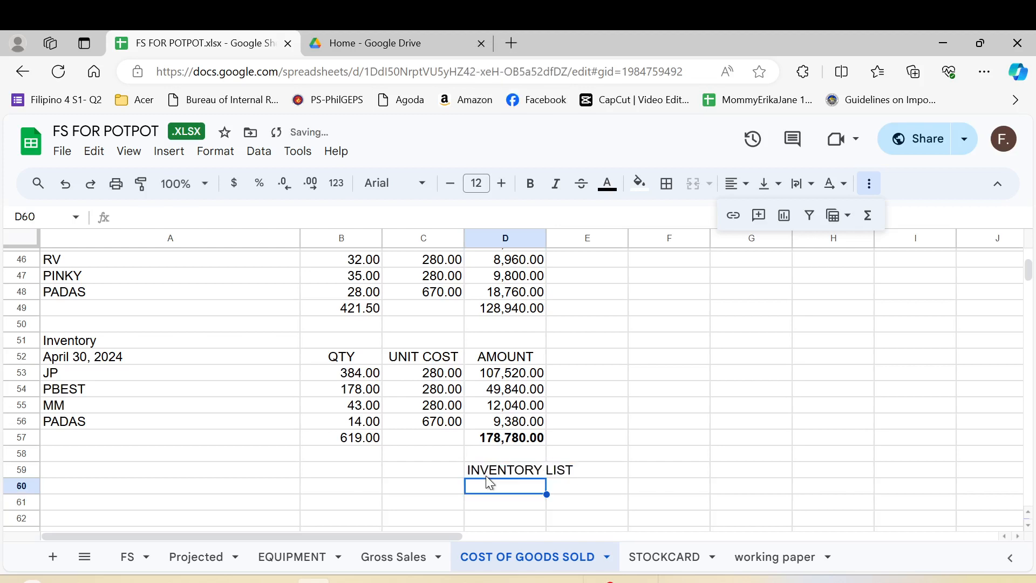
left_click(499, 471)
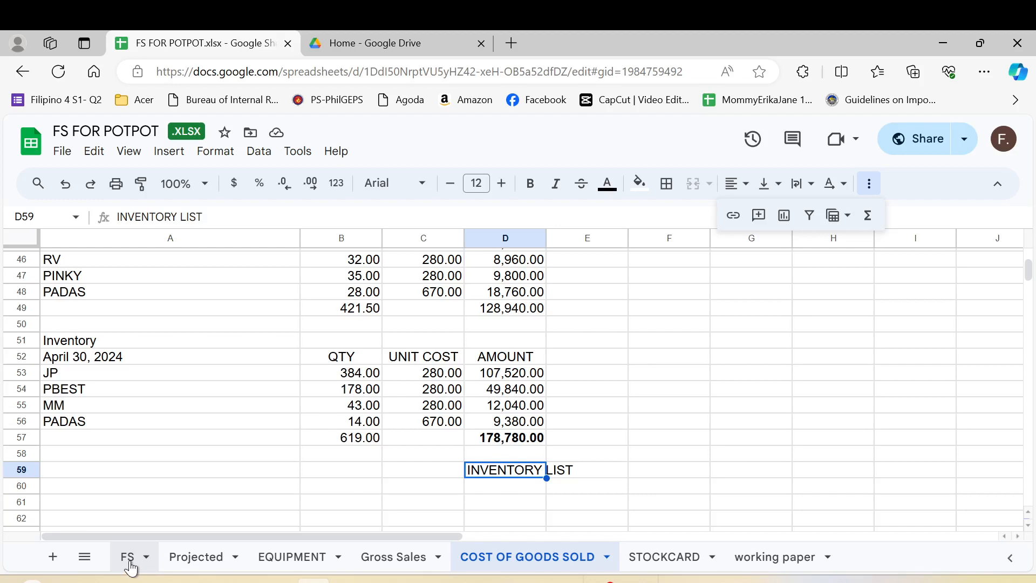
Step: Examine total current assets in H17, total assets in H21 and prepaid rent in H16 on the FS sheet
left_click(130, 559)
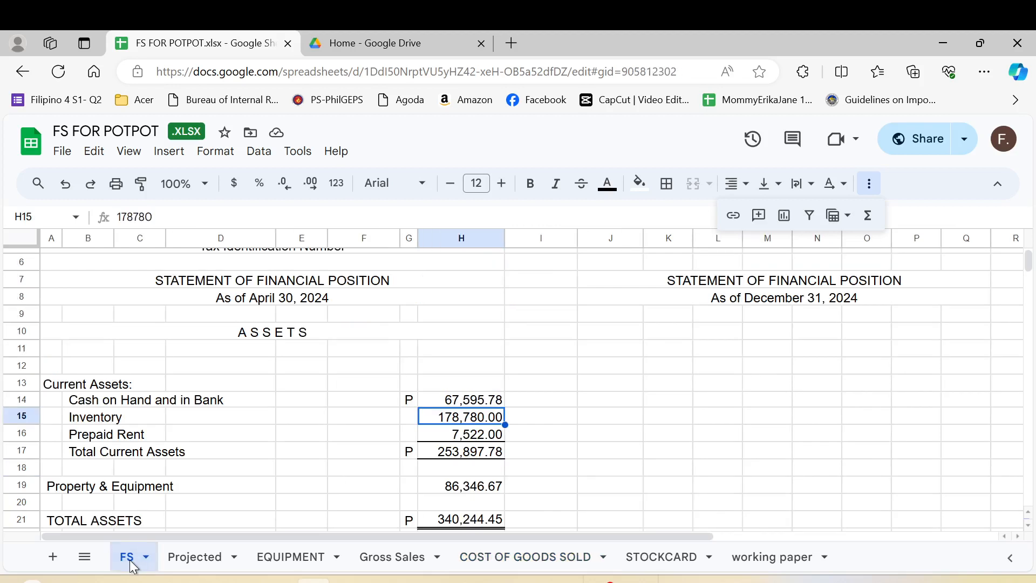
left_click(452, 456)
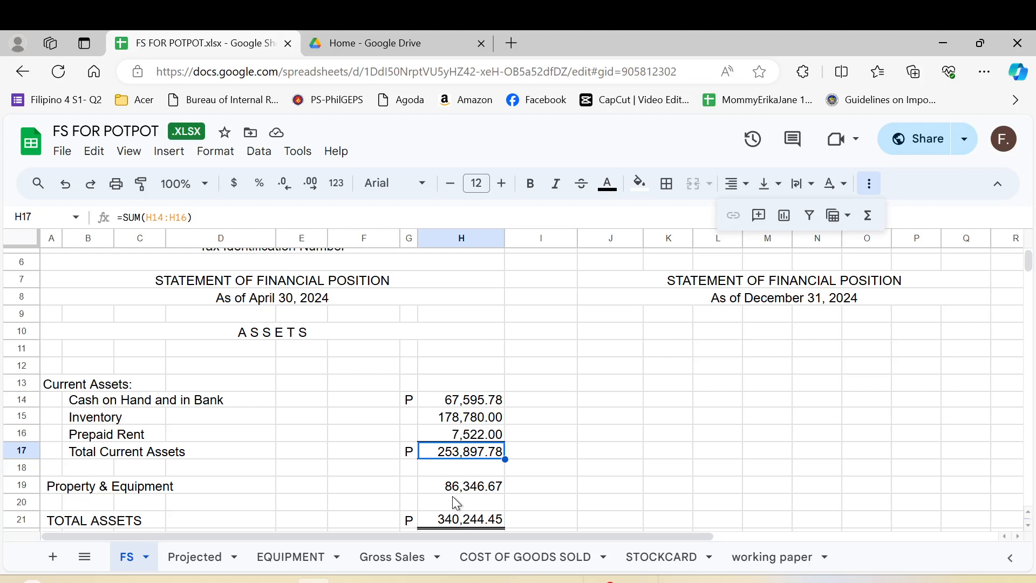
key("Down")
key("Down")
key("Down")
key("Down")
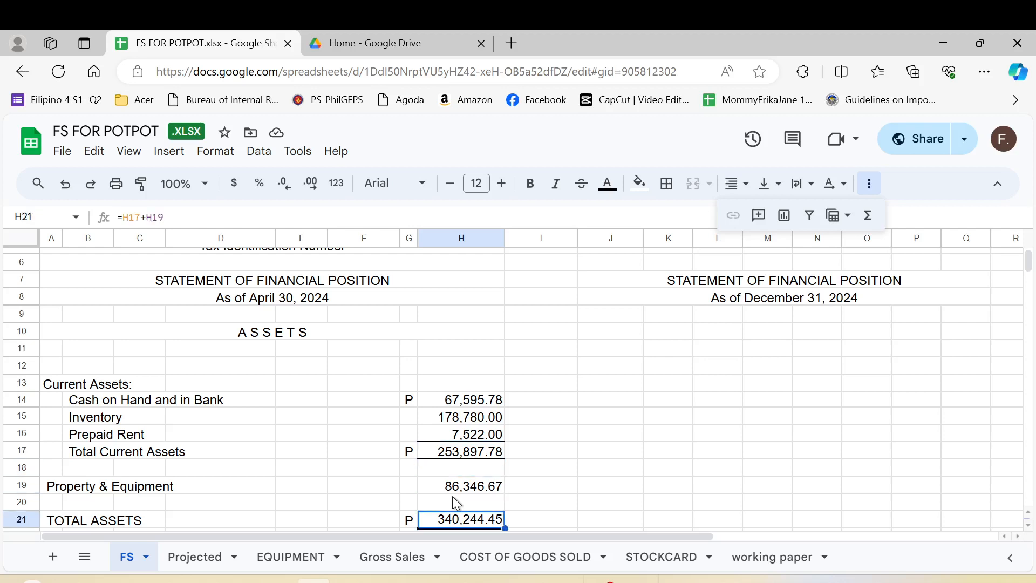
key("Up")
key("Up")
key("Up")
key("Up")
key("Up")
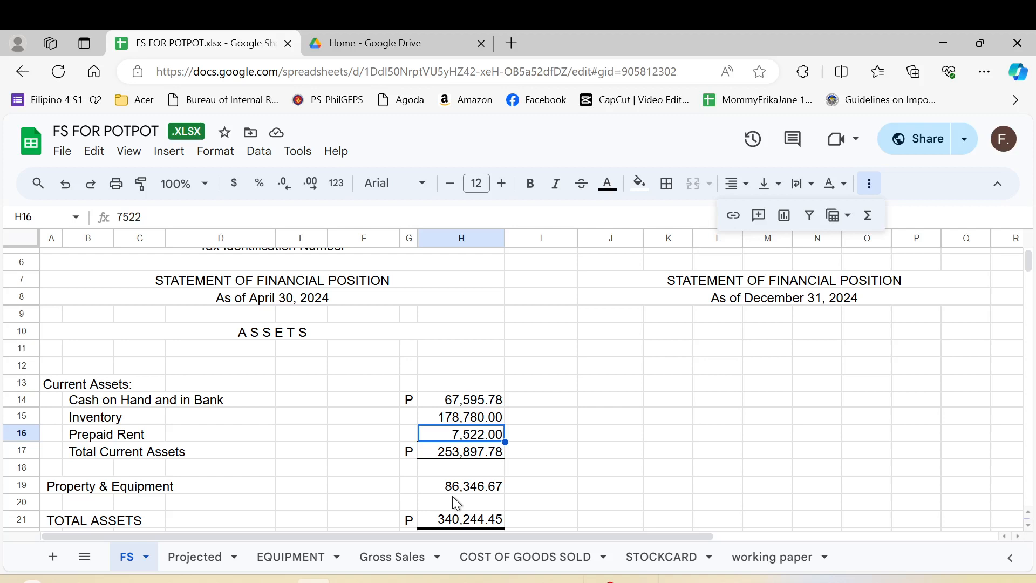
Step: Go through column H of the statement from prepaid rent down to the Liabilities and Capital section
key("Down")
key("Down")
key("Down")
key("Down")
key("Down")
key("Down")
key("Down")
key("Down")
key("Down")
key("Down")
key("Down")
key("Down")
key("Down")
key("Down")
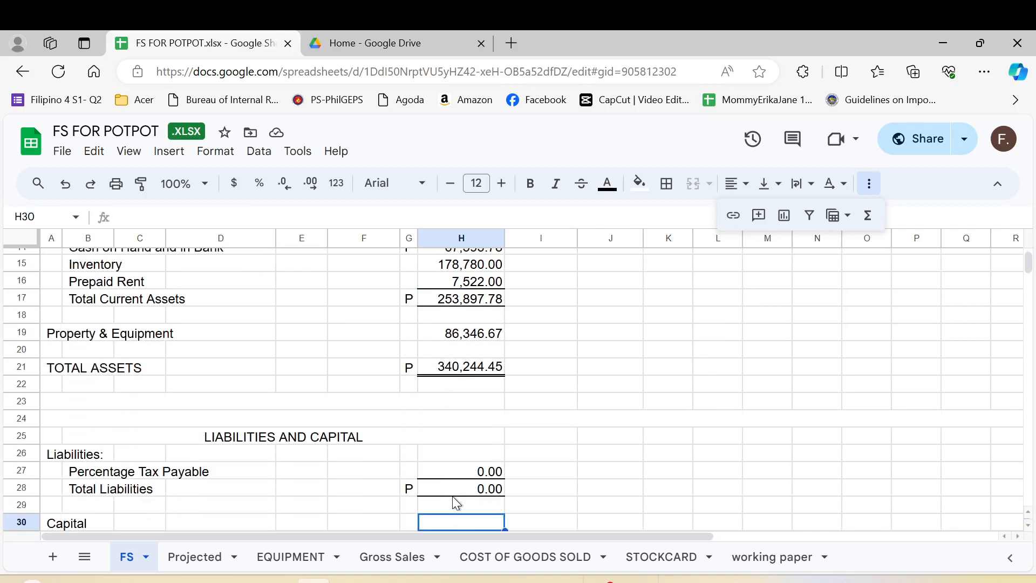
Step: Go through column H of the FS sheet from Capital down to the net profit for the period in the income statement
key("Down")
key("Down")
key("Down")
key("Down")
key("Down")
key("Down")
key("Down")
key("Down")
key("Down")
key("Down")
key("Down")
key("Down")
key("Down")
key("Down")
key("Down")
key("Down")
key("Down")
key("Down")
key("Down")
key("Down")
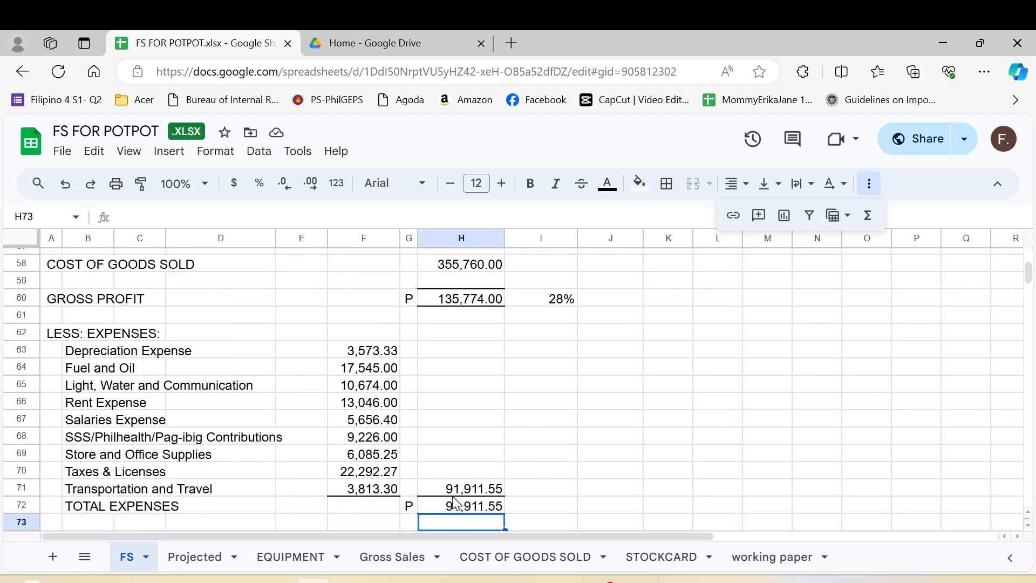
key("Down")
key("Down")
key("Down")
key("Down")
key("Down")
key("Down")
key("Down")
key("Down")
key("Down")
key("Down")
key("Down")
key("Up")
key("Up")
key("Up")
key("Up")
key("Up")
key("Up")
key("Up")
key("Up")
key("Up")
key("Up")
key("Up")
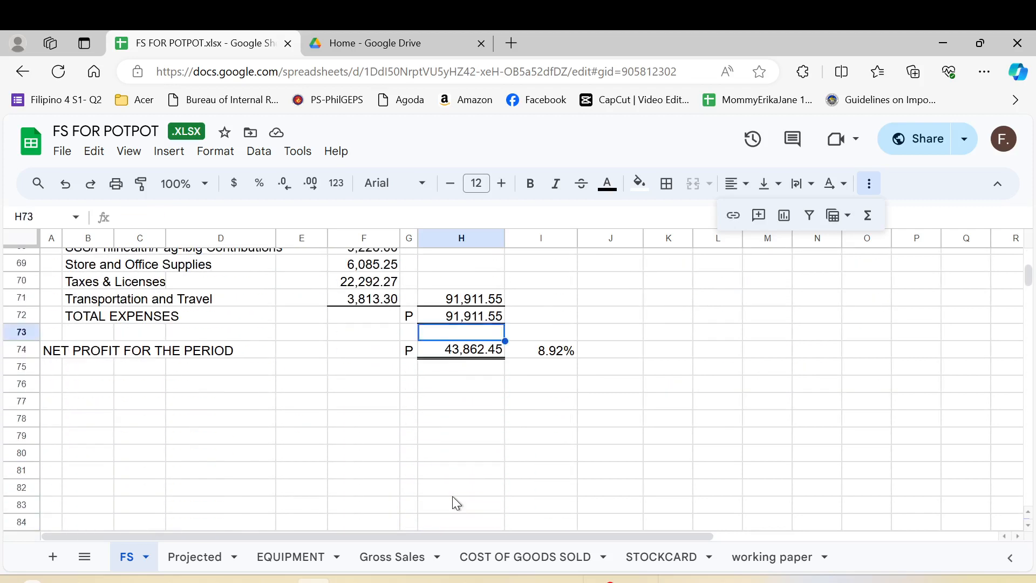
Step: Examine sales in H56 and cost of goods sold in H58 of the income statement
key("Up")
key("Up")
key("Up")
key("Up")
key("Up")
key("Up")
key("Up")
key("Up")
key("Up")
key("Up")
key("Up")
key("Up")
key("Up")
key("Up")
key("Up")
key("Up")
key("Up")
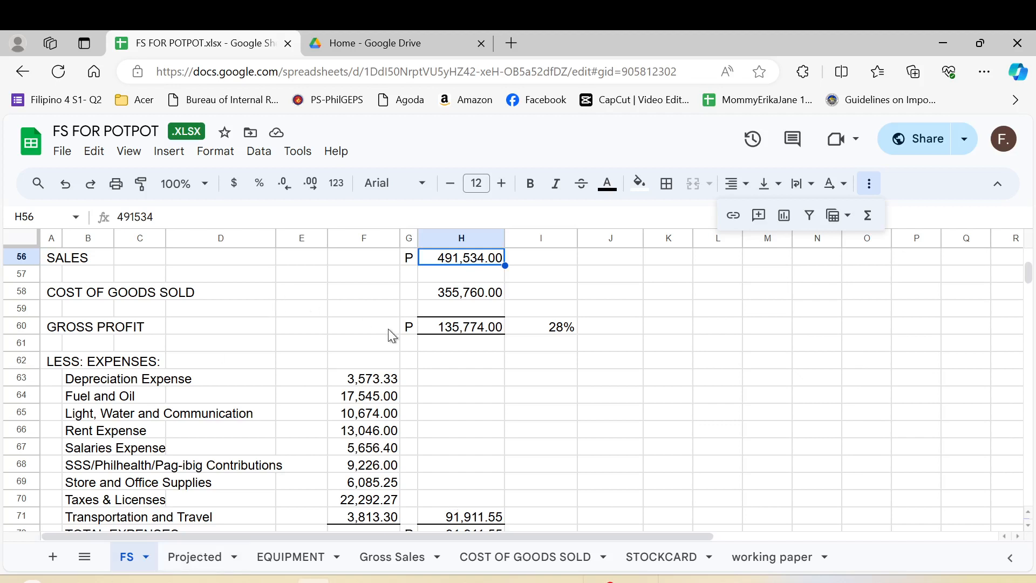
left_click(463, 298)
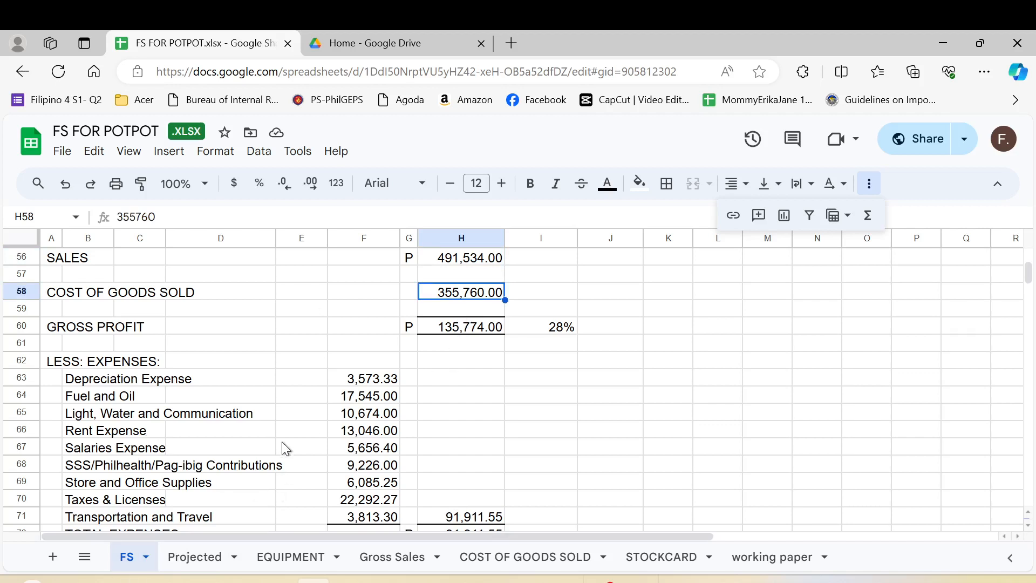
Step: Examine prepaid rent in H16 and the total current assets formula in H17 of the statement of financial position
scroll(281, 439, "up", 3)
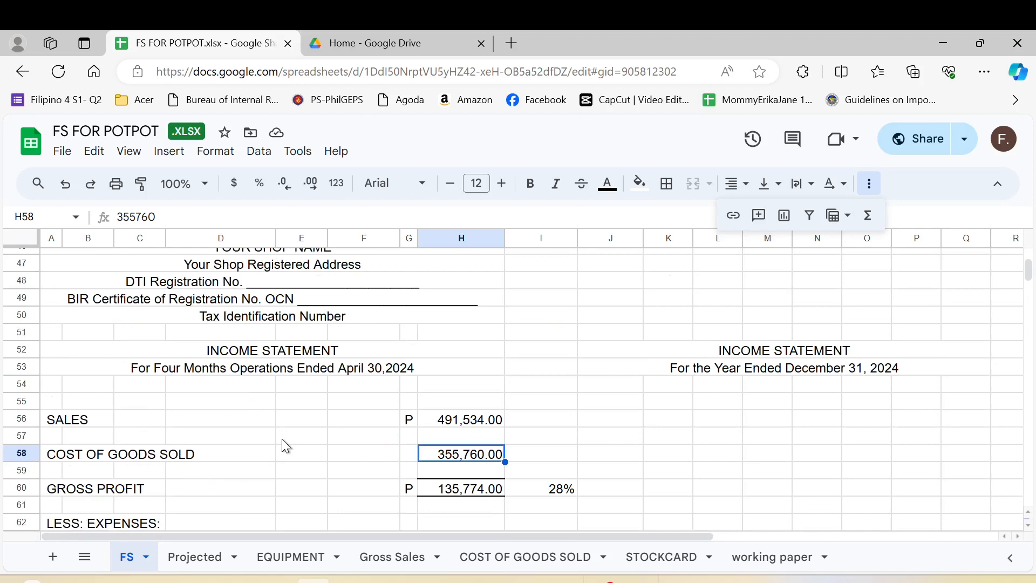
scroll(281, 440, "up", 8)
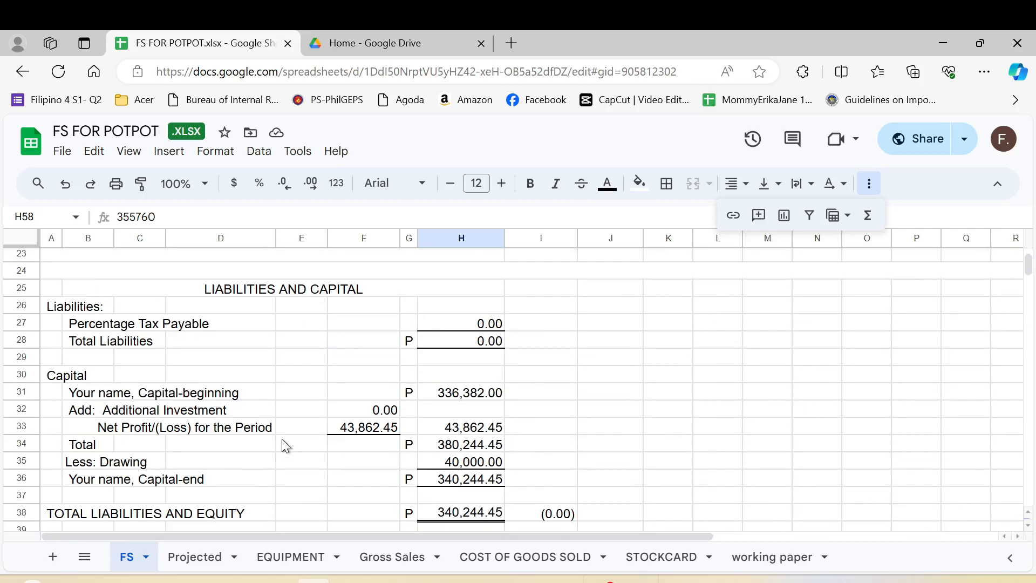
scroll(282, 439, "up", 6)
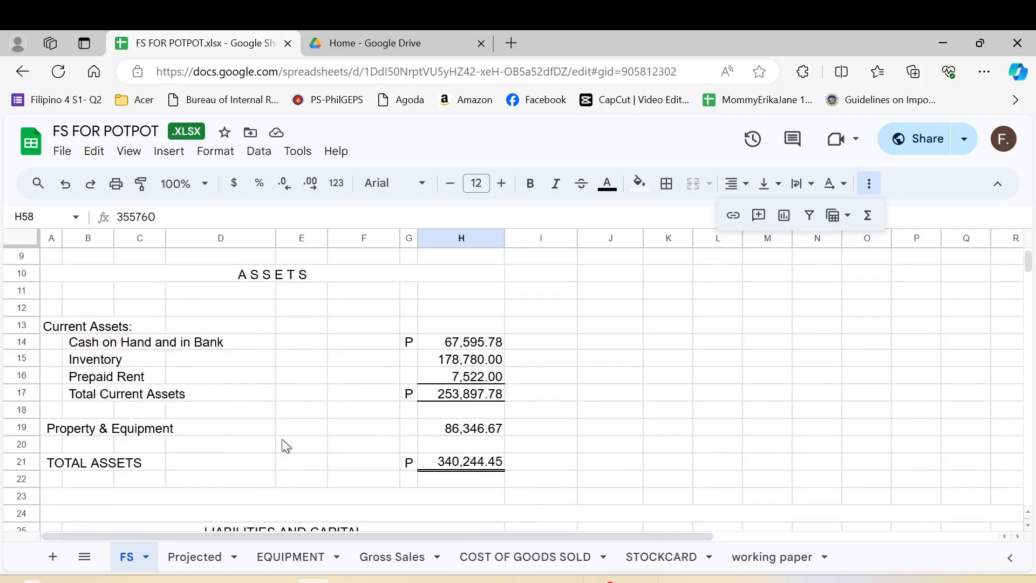
left_click(443, 458)
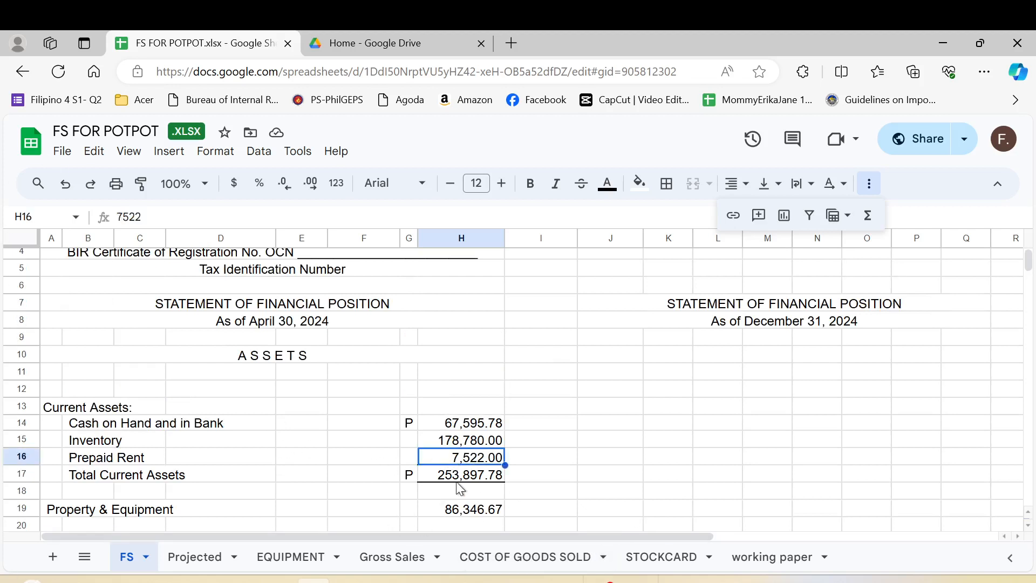
left_click(456, 479)
scroll(471, 506, "down", 2)
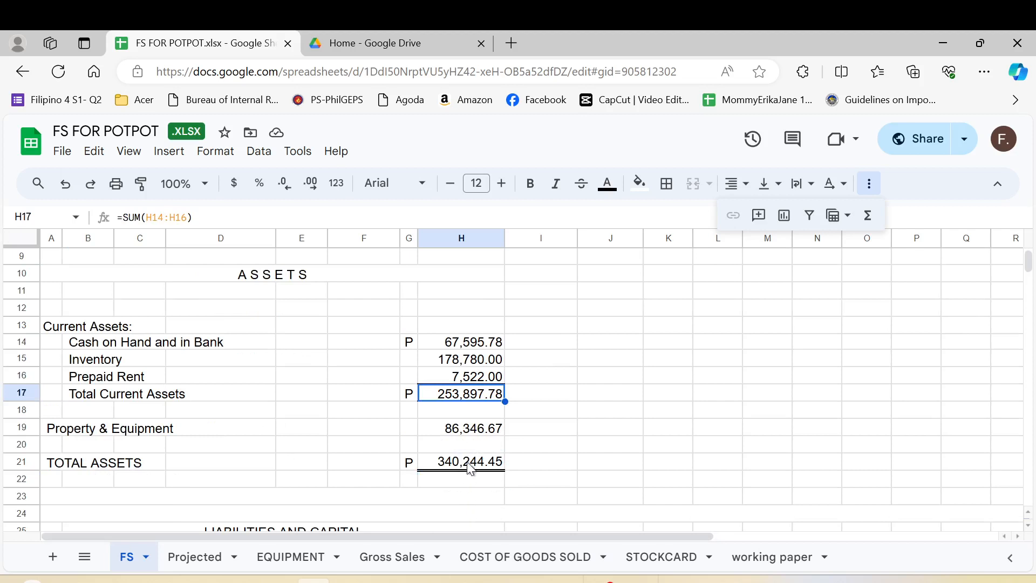
Step: Trace property and equipment in H19 to the book value total in F10 of EQUIPMENT, and view the COST OF GOODS SOLD and Gross Sales sheets
left_click(470, 426)
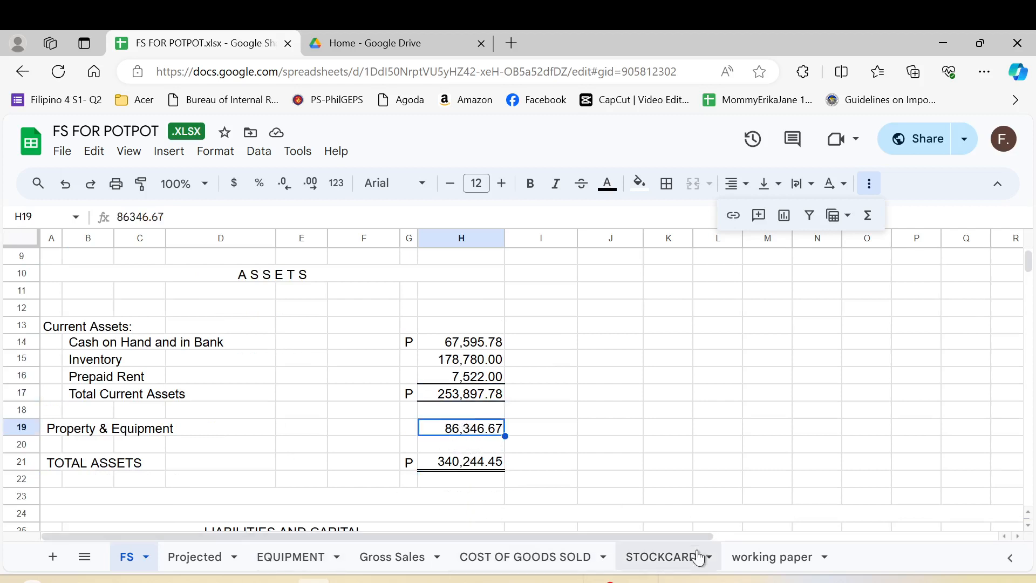
left_click(740, 557)
left_click(292, 560)
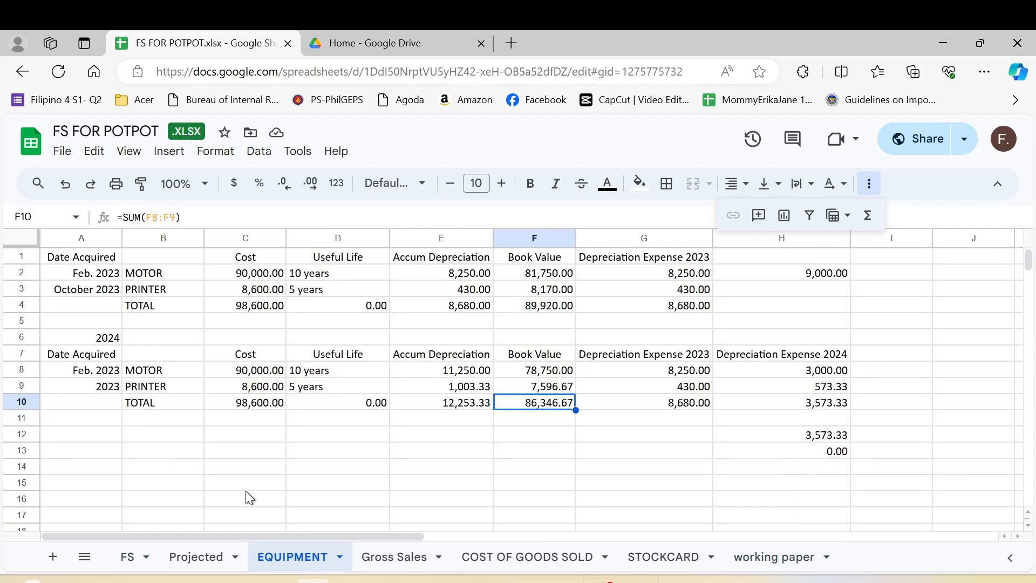
left_click(526, 561)
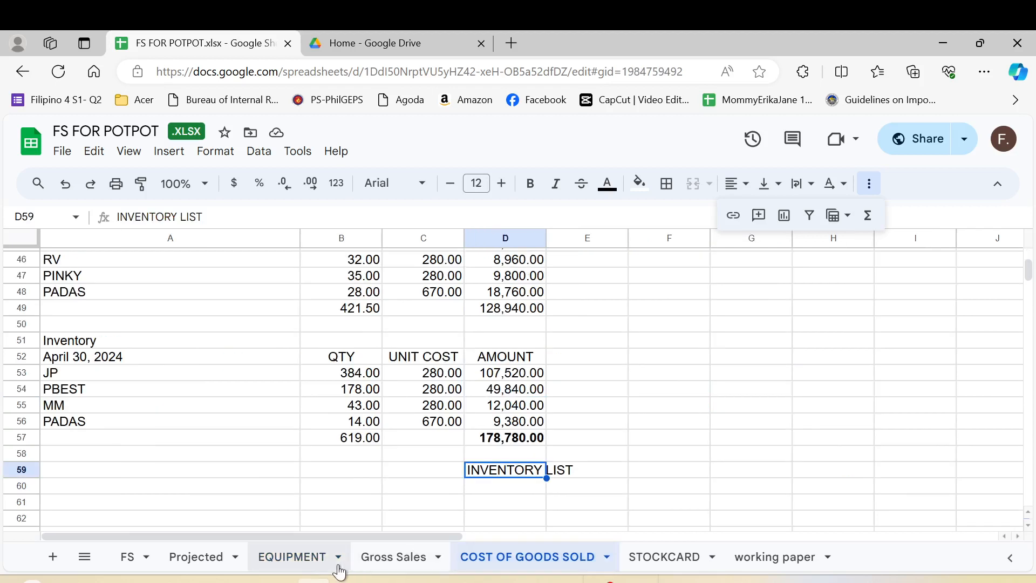
left_click(298, 569)
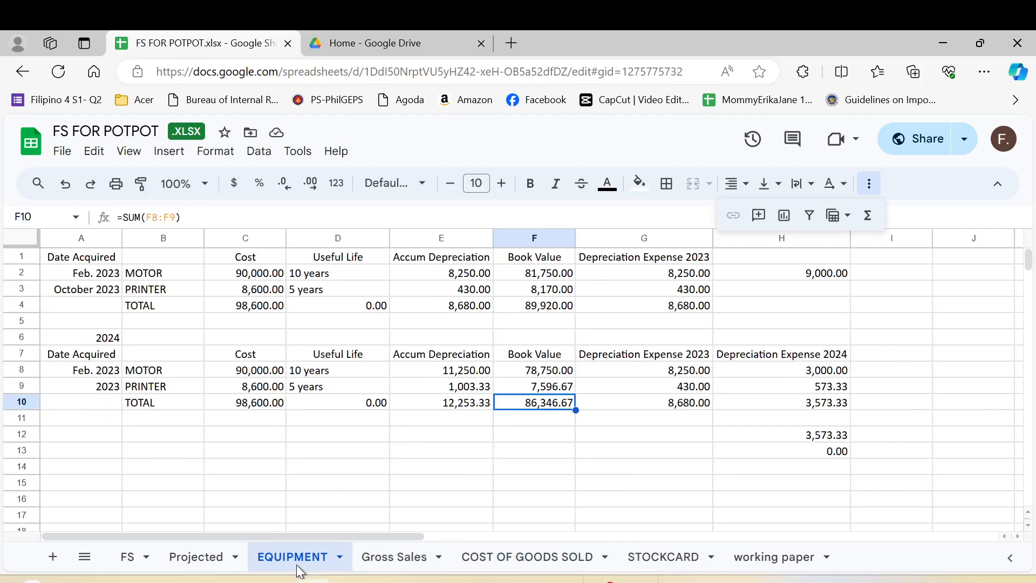
left_click(410, 563)
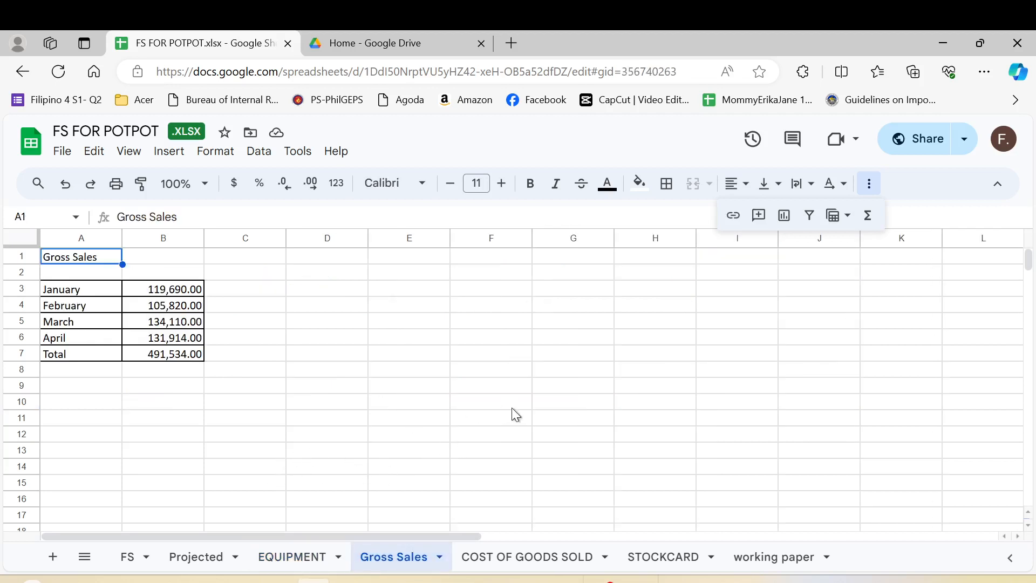
Step: Examine the total assets formula in H21 and percentage tax payable in H27 on the FS sheet
left_click(128, 558)
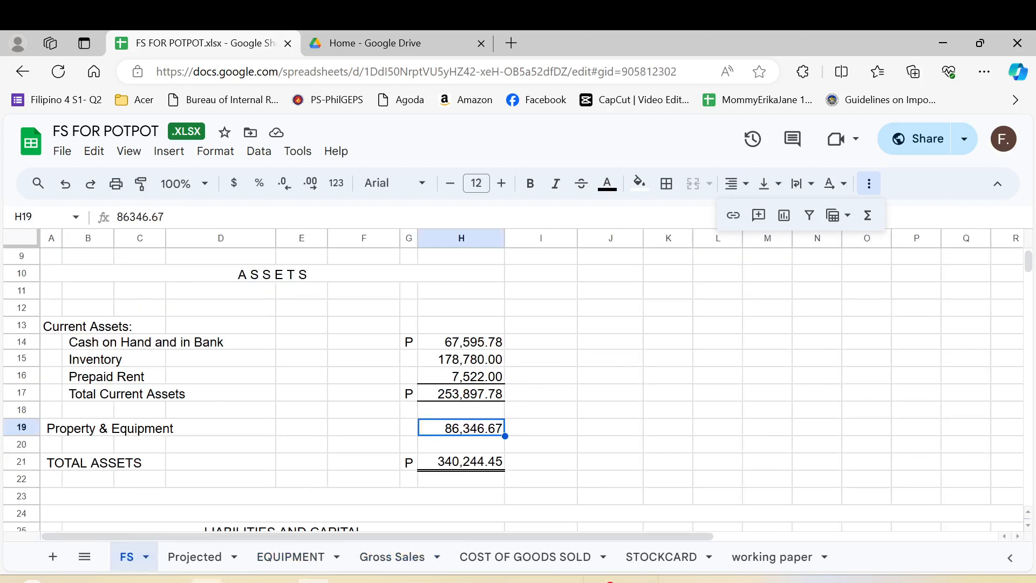
left_click(460, 466)
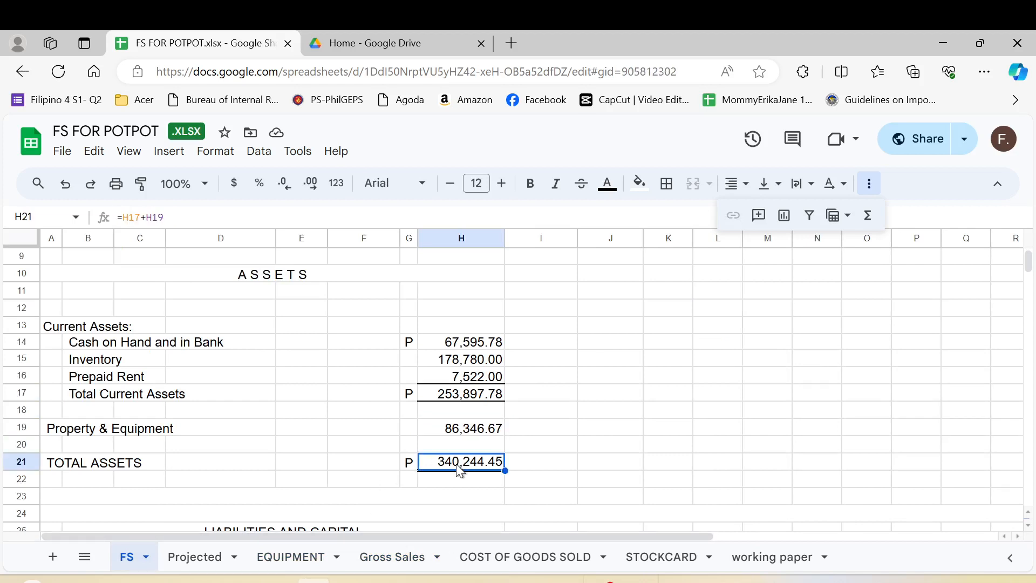
scroll(496, 478, "down", 5)
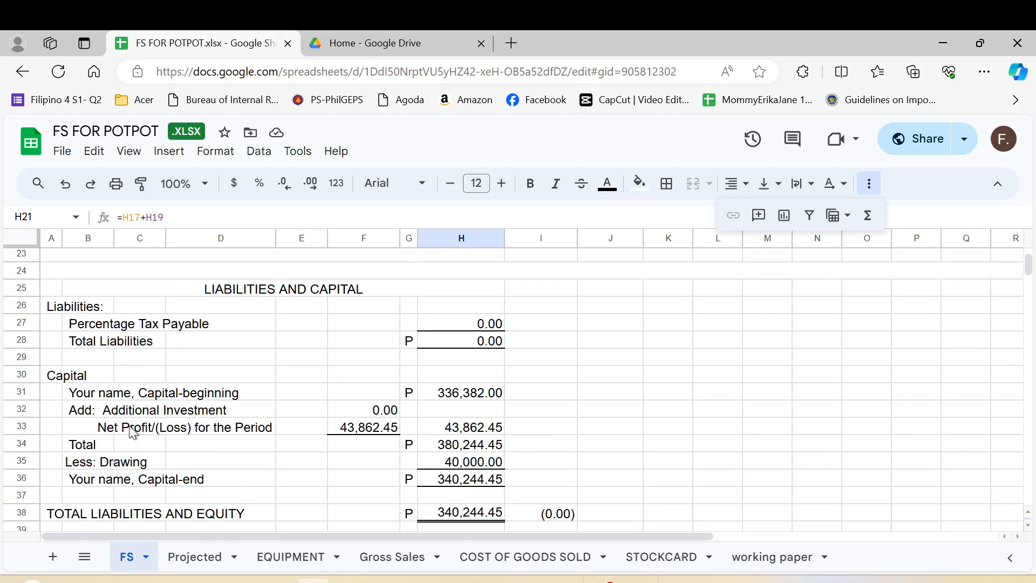
left_click(227, 354)
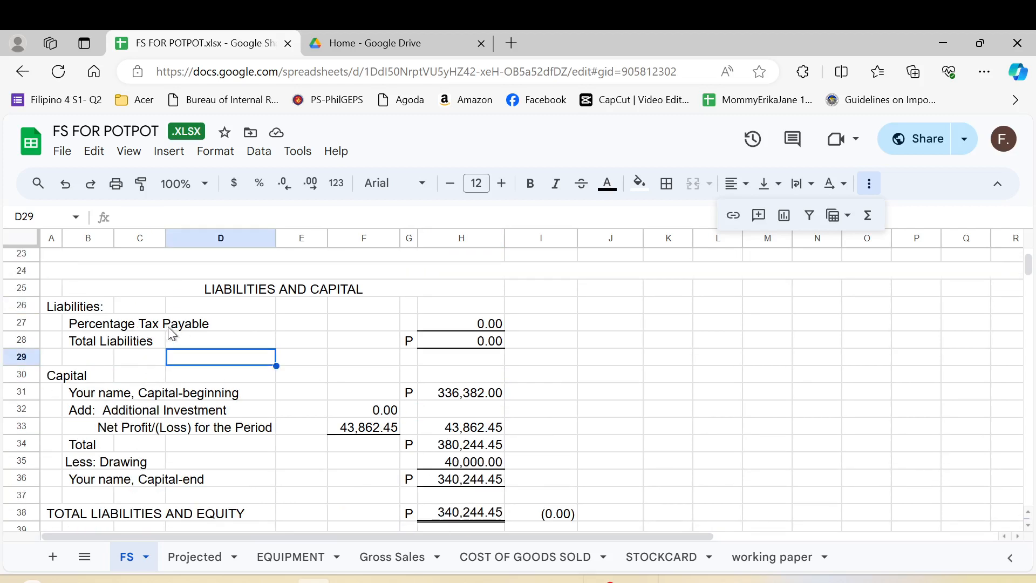
left_click(460, 326)
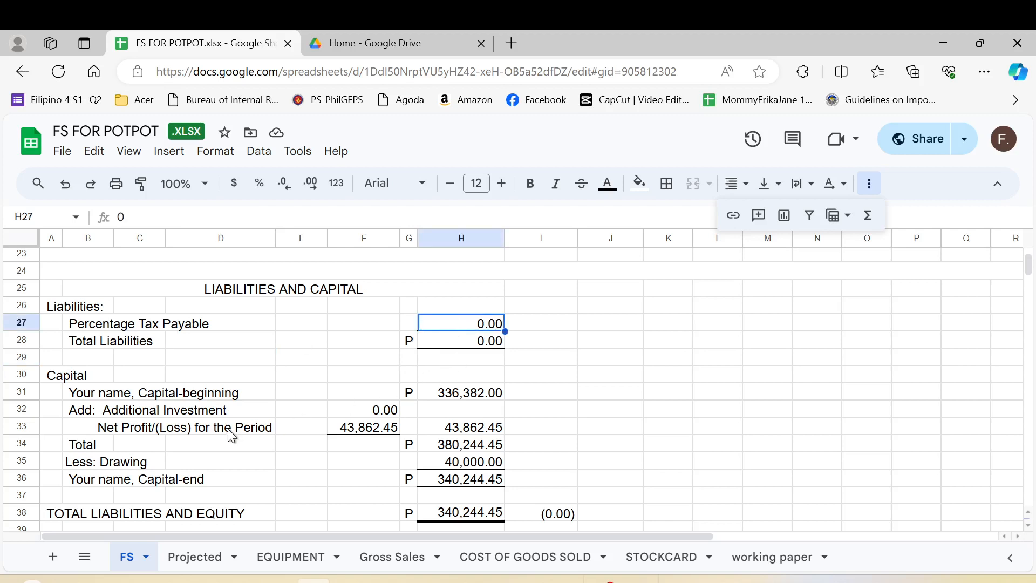
Step: Trace the beginning capital on the FS sheet to the January 1, 2024 capital balance in I2 of the working paper
left_click(227, 415)
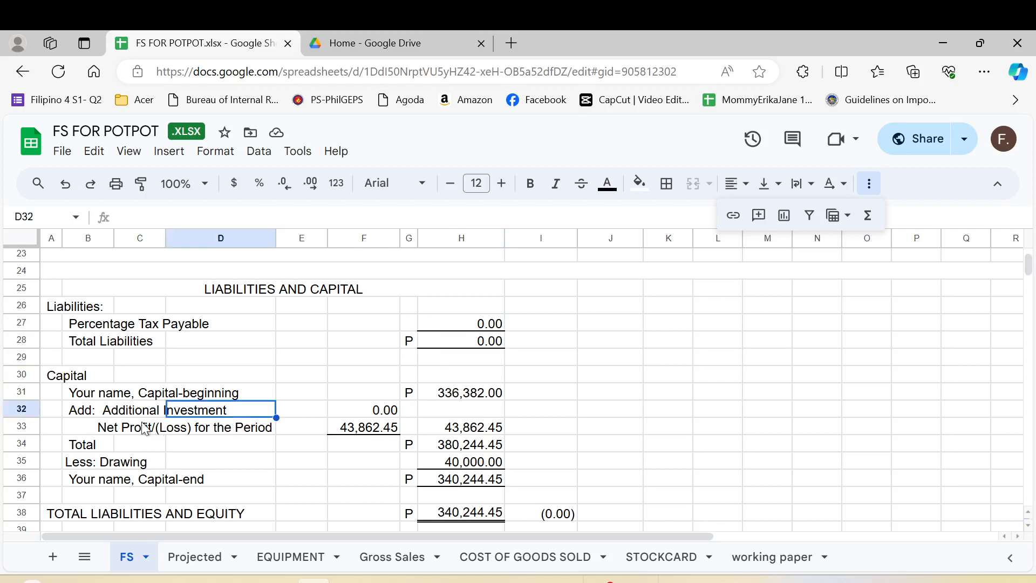
left_click(793, 561)
scroll(588, 450, "up", 3)
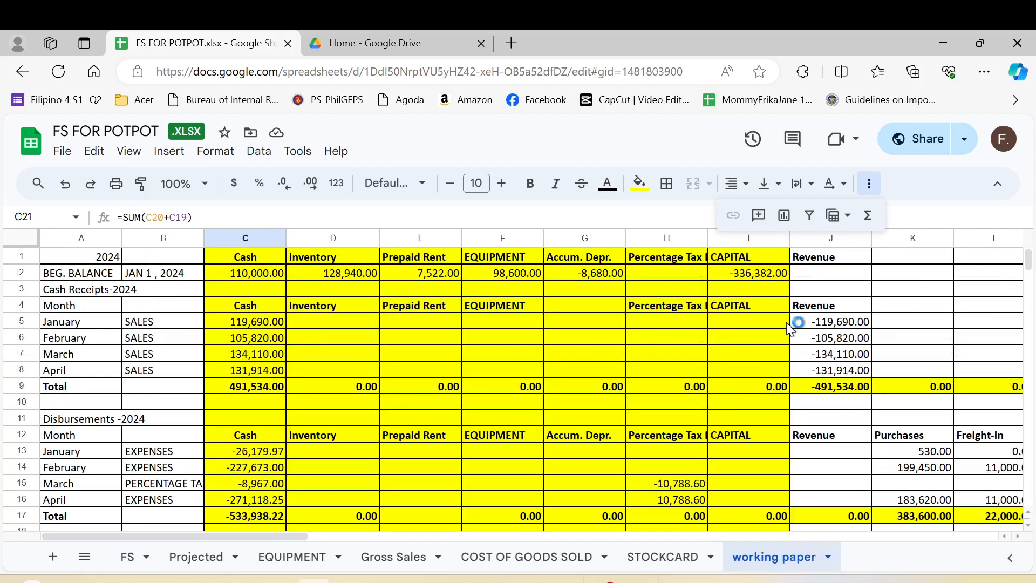
left_click(771, 275)
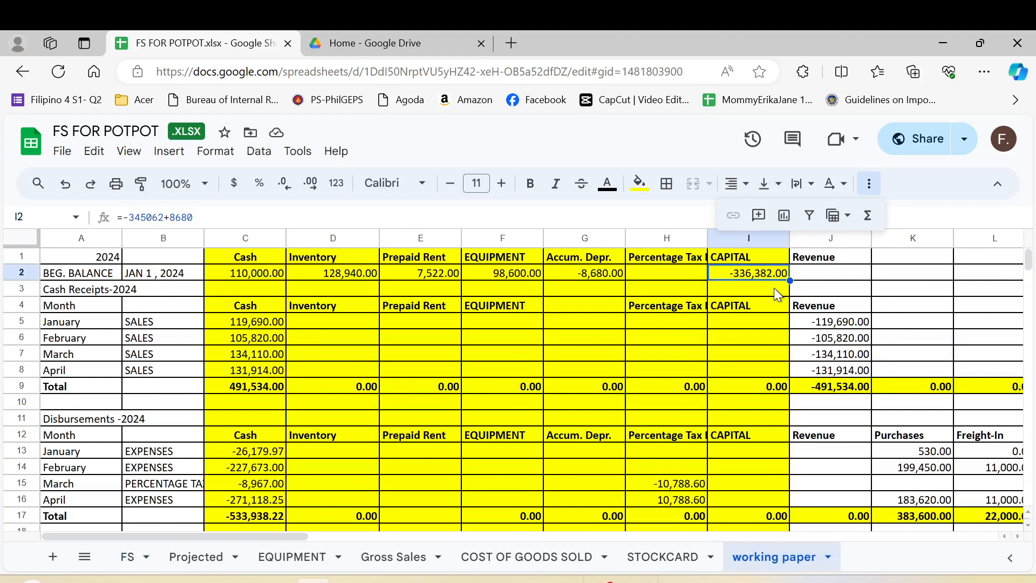
left_click(134, 559)
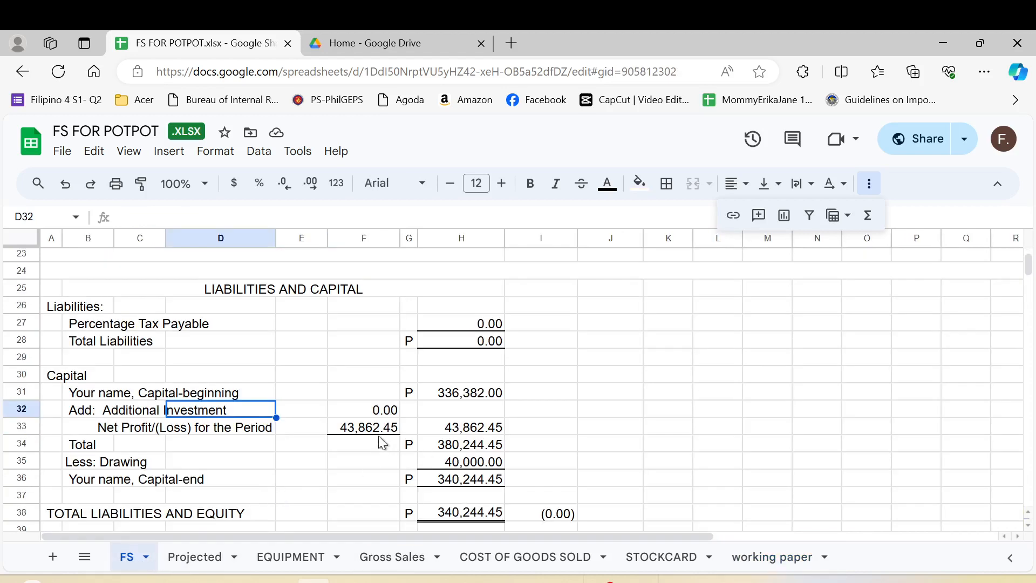
Step: Check additional investment in F32 and trace the net profit in F33 to the income statement's net profit in H74
left_click(380, 415)
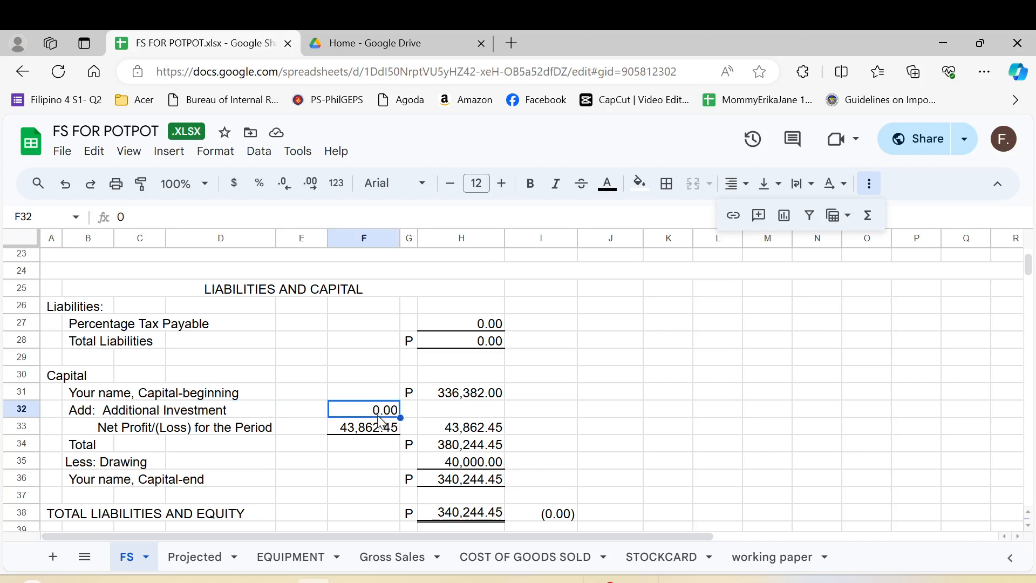
left_click(354, 432)
scroll(399, 486, "down", 14)
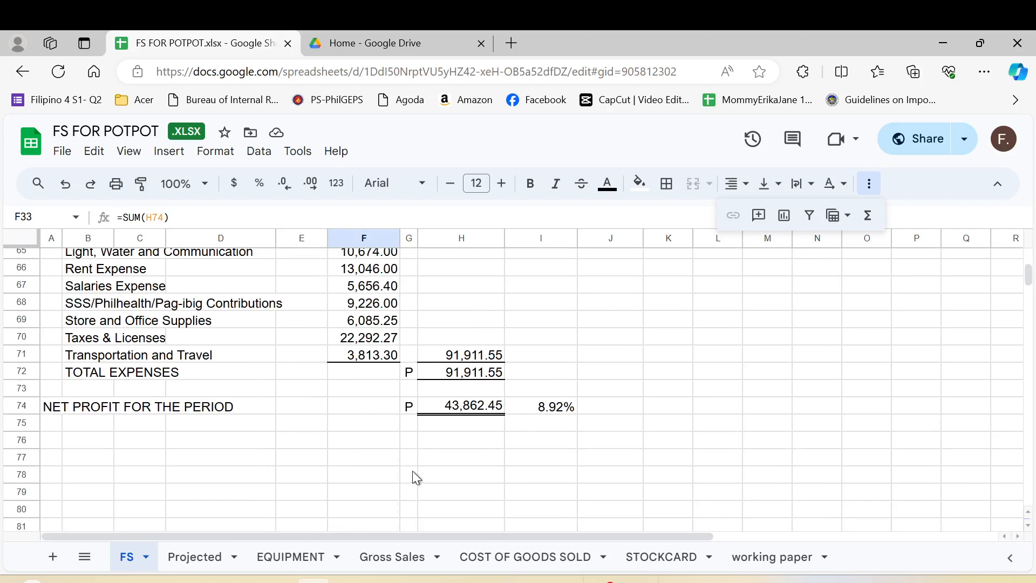
left_click(479, 408)
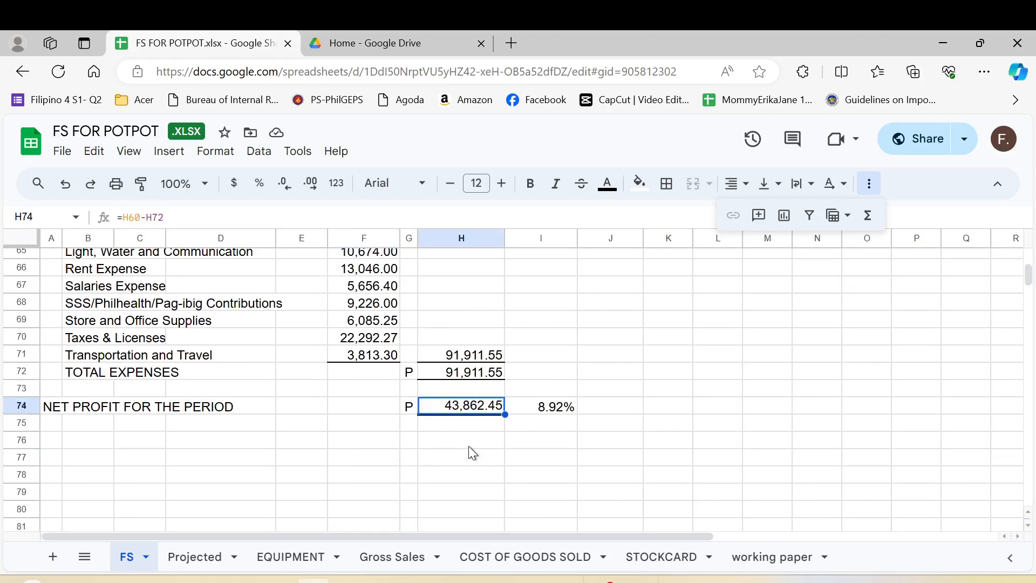
scroll(469, 446, "up", 11)
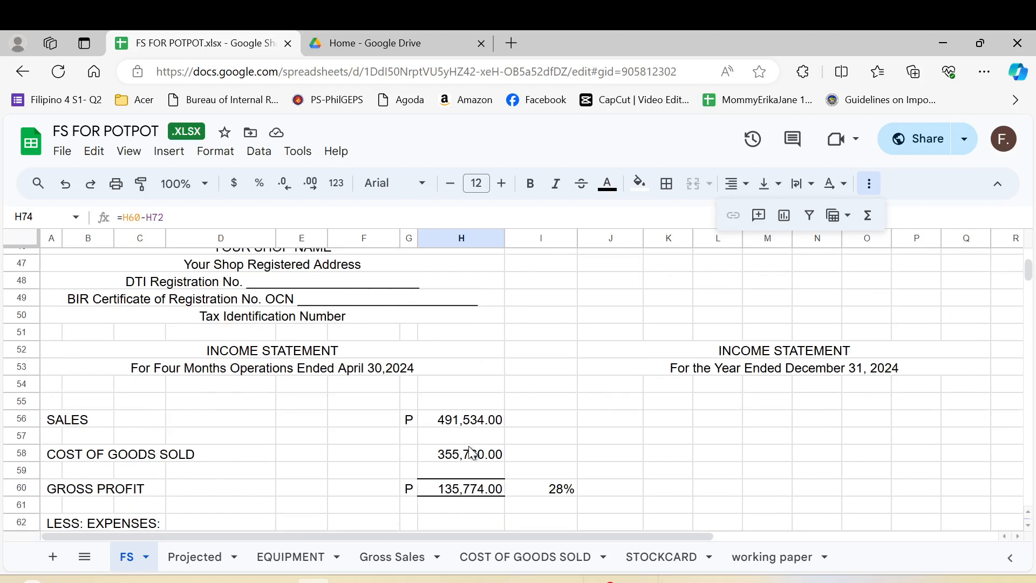
scroll(323, 484, "up", 6)
scroll(324, 480, "down", 4)
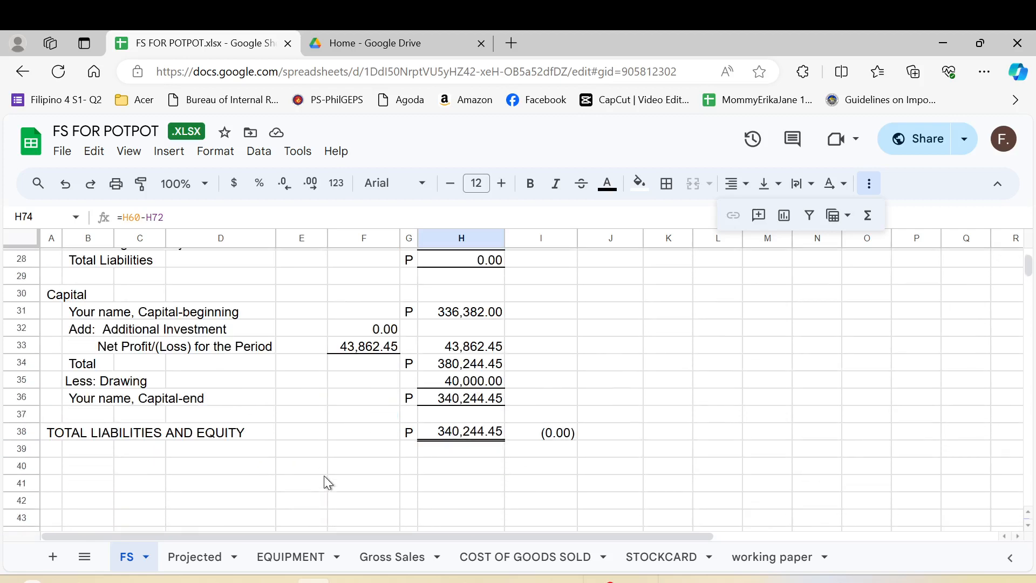
left_click(366, 347)
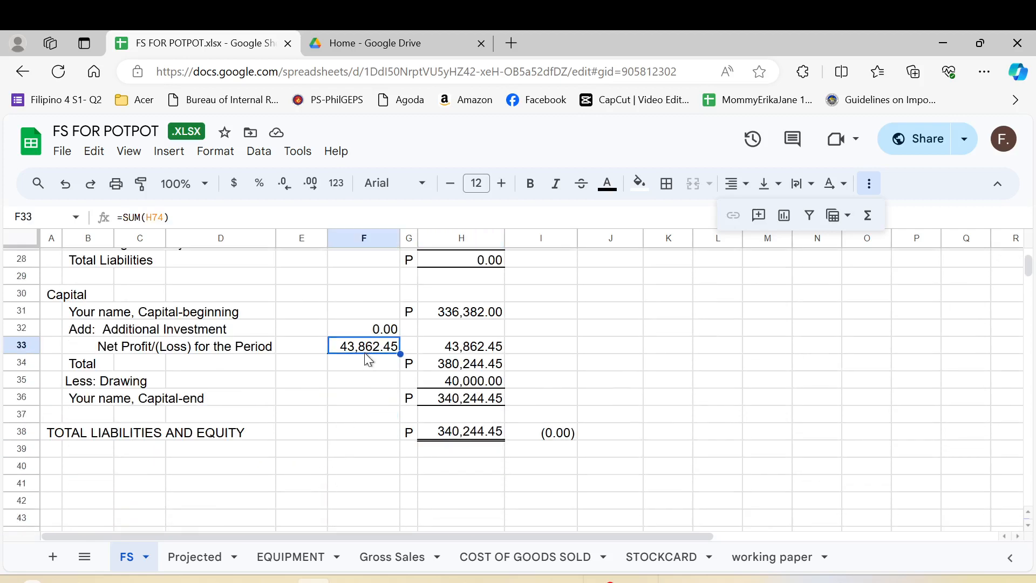
Step: Examine the capital additions in H33, the capital total in H34 and the drawing amount in H35
key("Right")
key("Right")
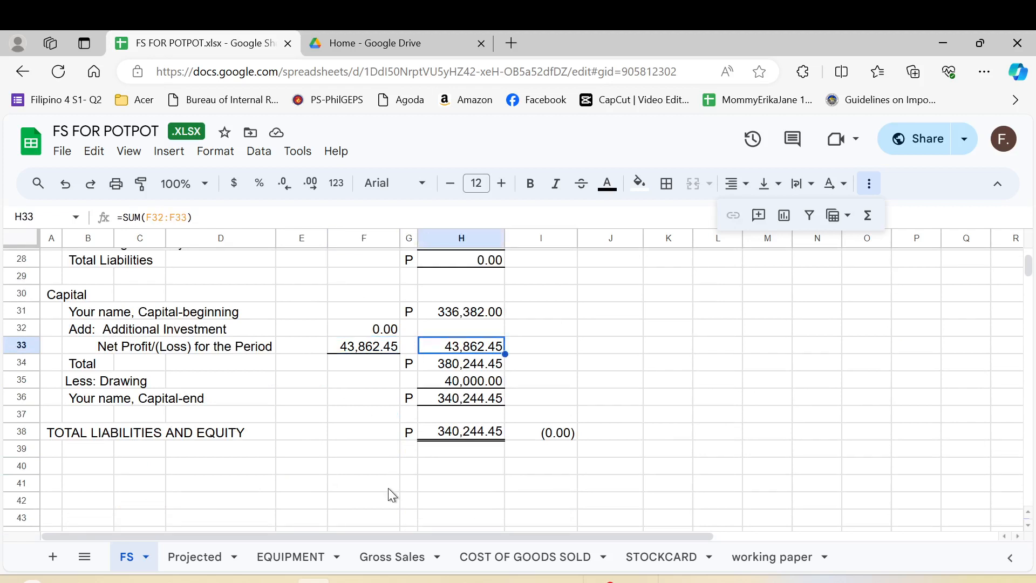
key("Down")
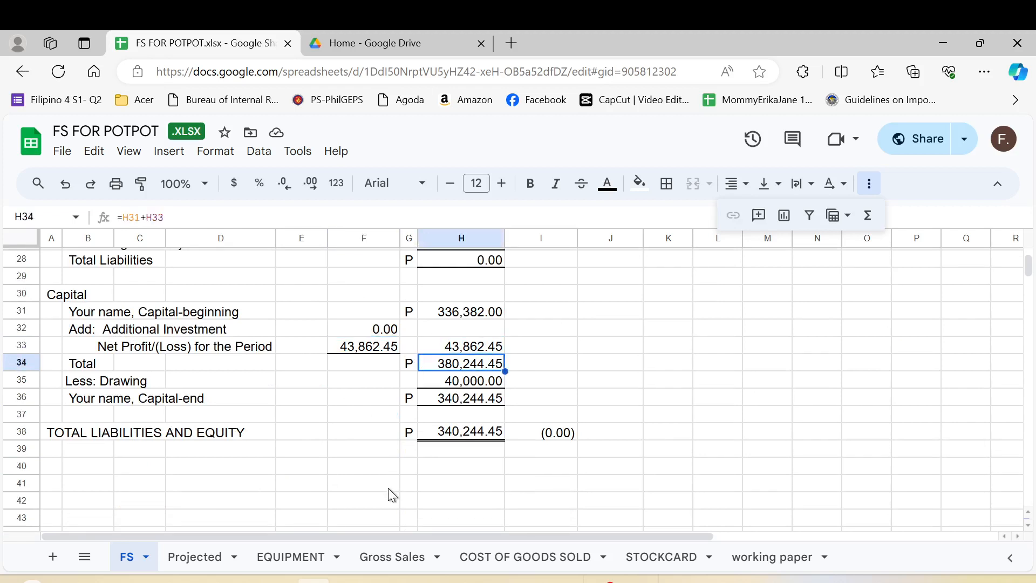
key("Down")
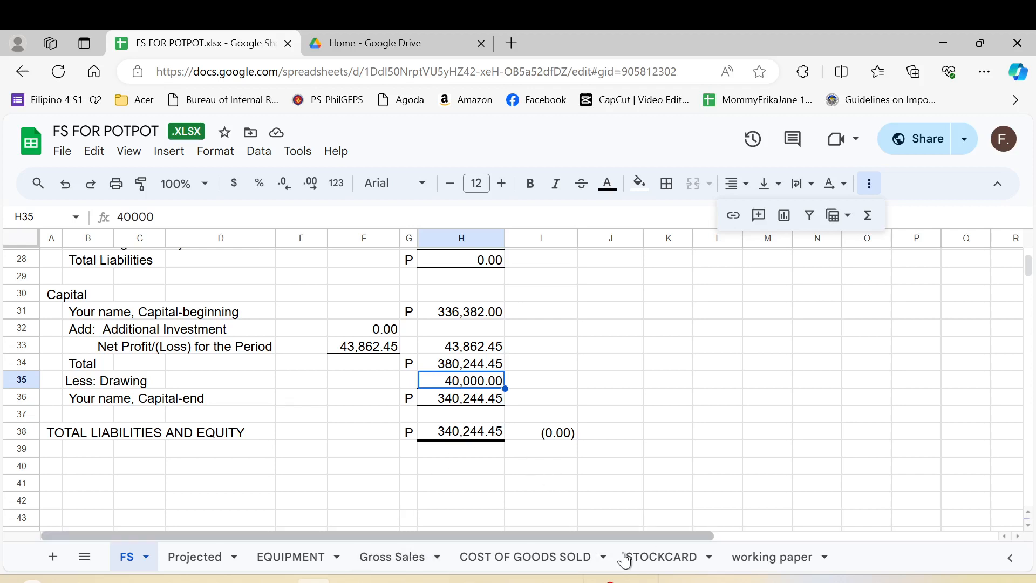
Step: Check the formula in I38 that compares total liabilities and equity with total assets
left_click_drag(440, 462, 442, 450)
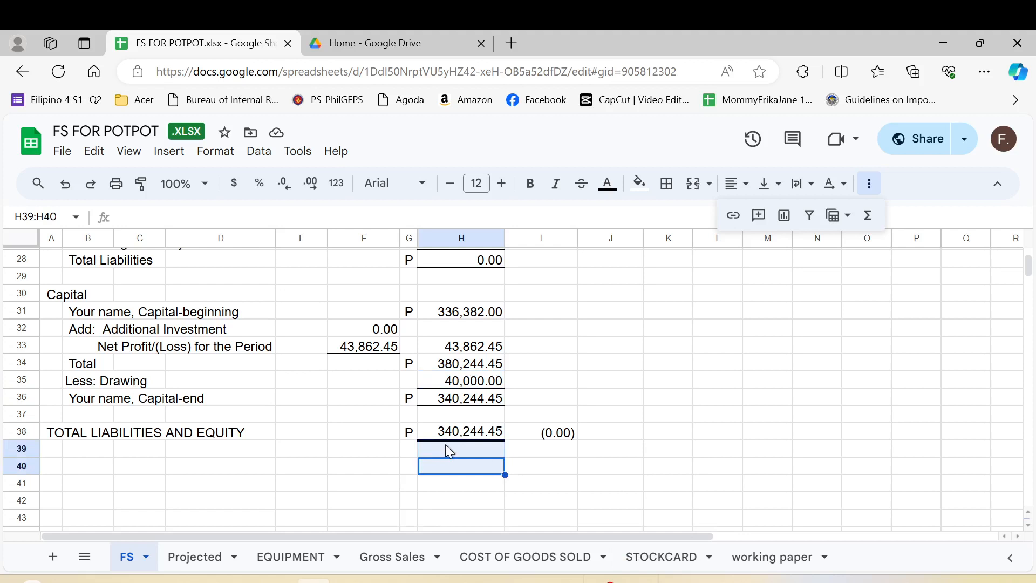
left_click(455, 466)
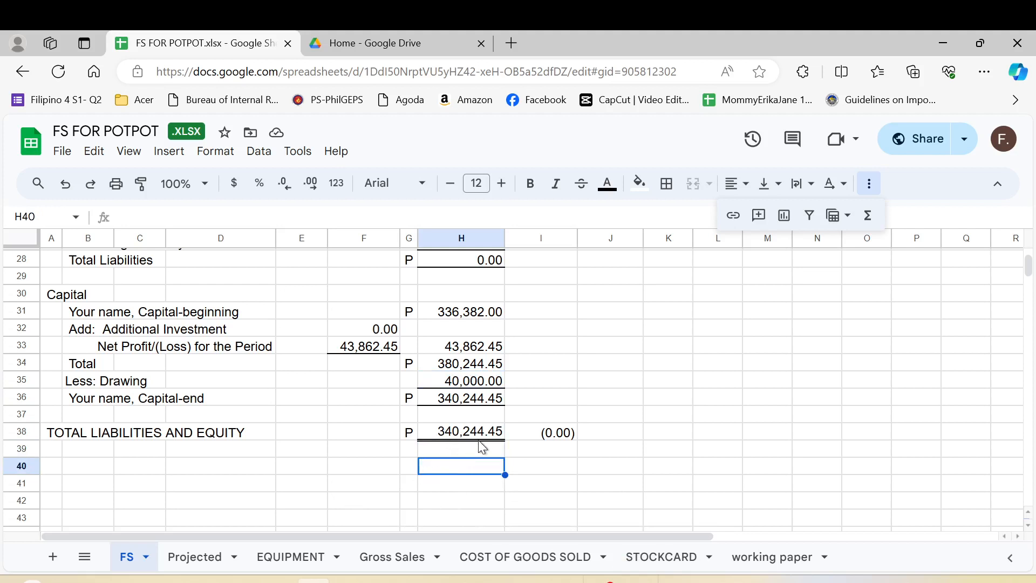
left_click(534, 435)
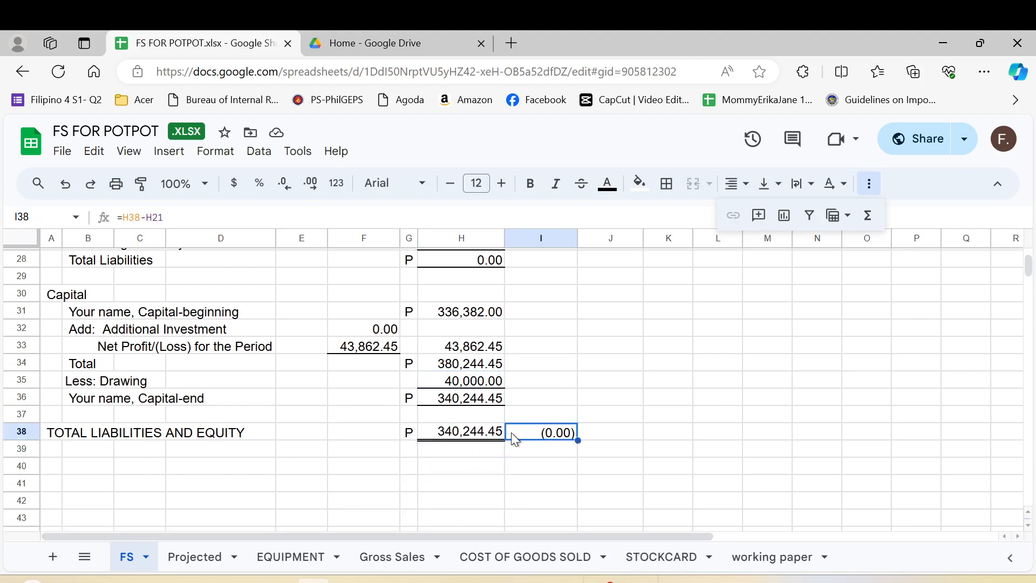
Step: Re-enter the balance check in I38 as total liabilities and equity minus total assets, =H38-H21
type("=")
left_click(467, 436)
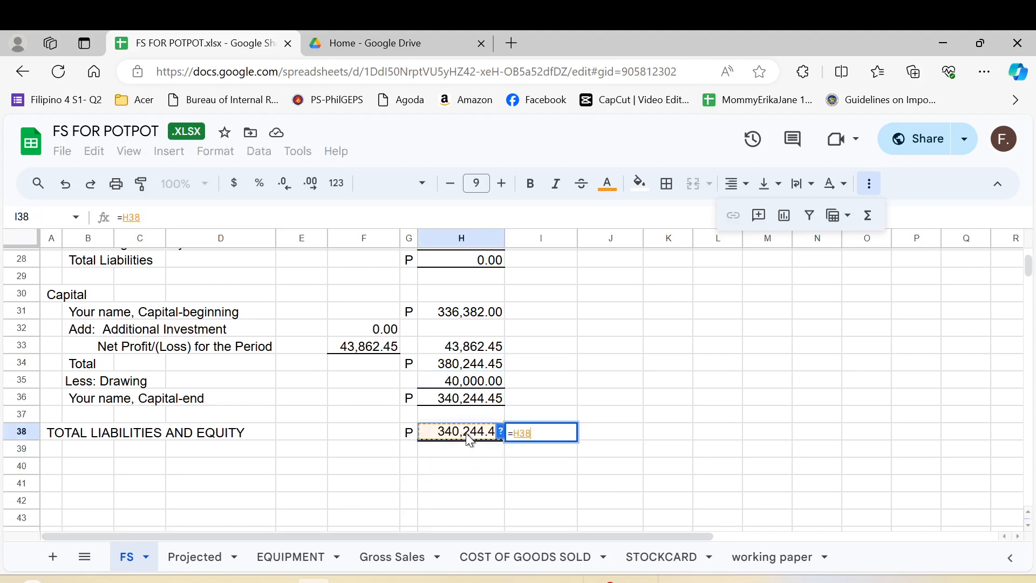
type("-")
scroll(472, 440, "up", 5)
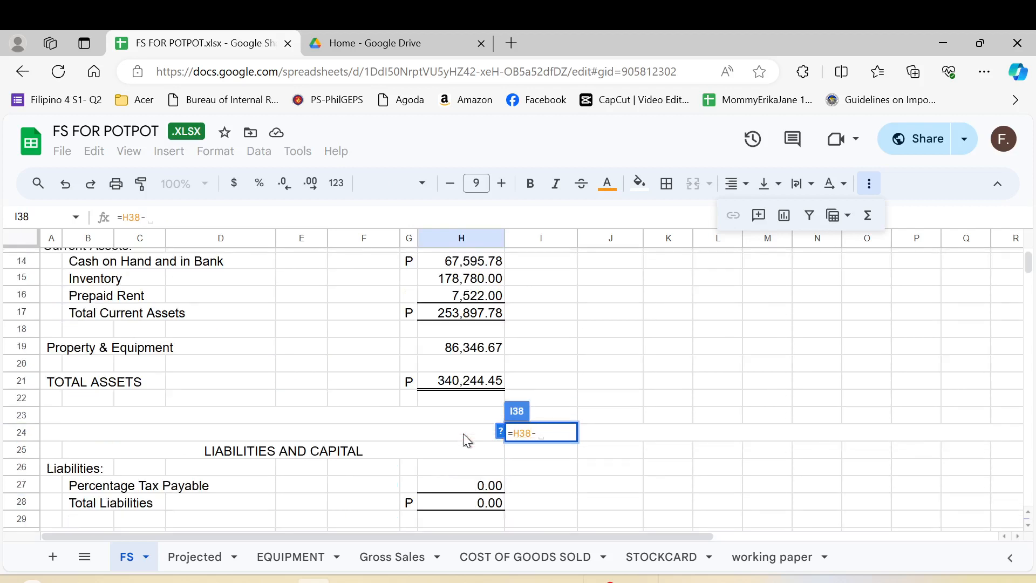
left_click(470, 380)
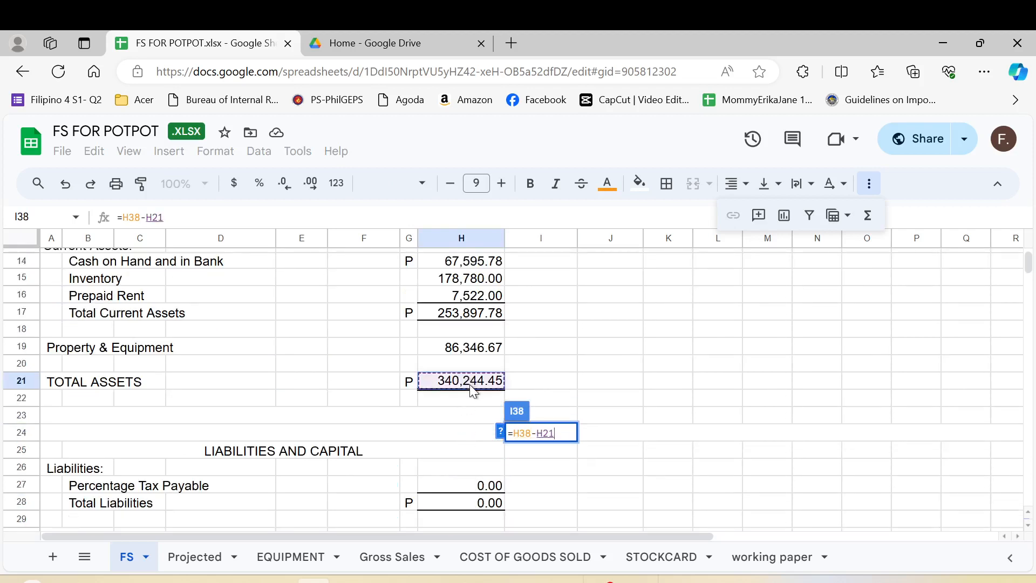
key("Return")
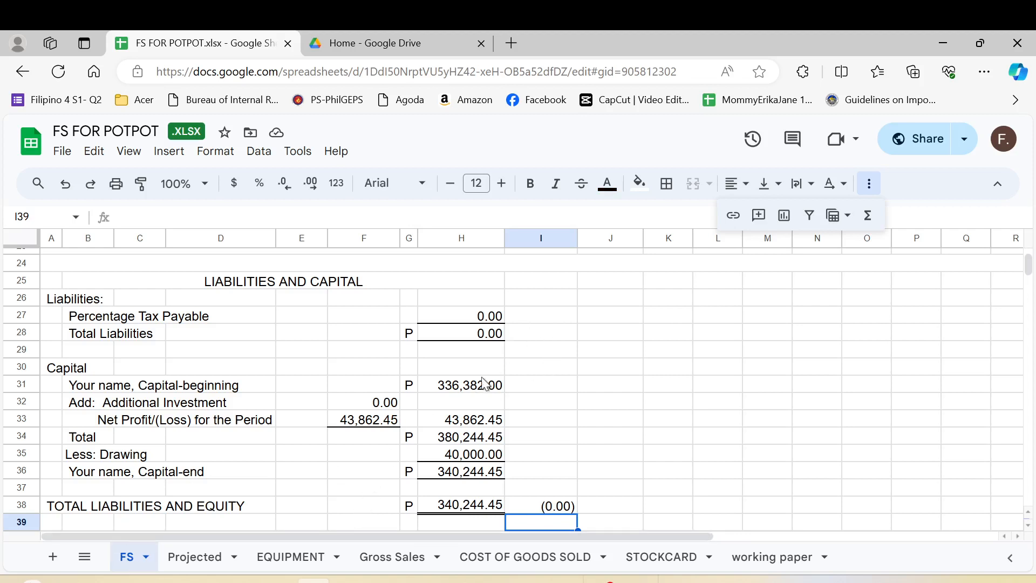
Step: Compare the beginning capital in H31 with the sum of the January 1, 2024 balances in C2:G2 of the working paper
left_click(456, 389)
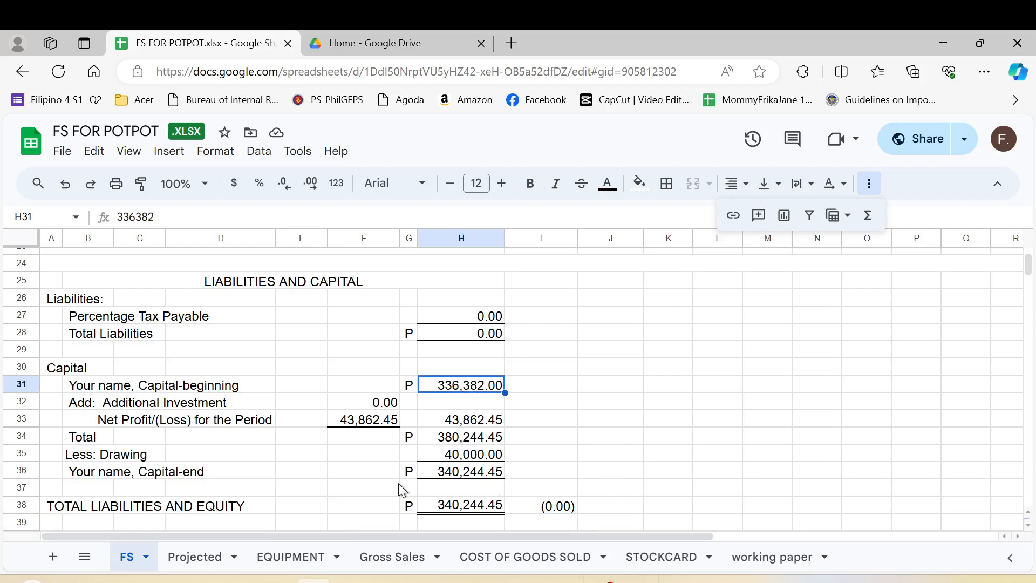
left_click(754, 562)
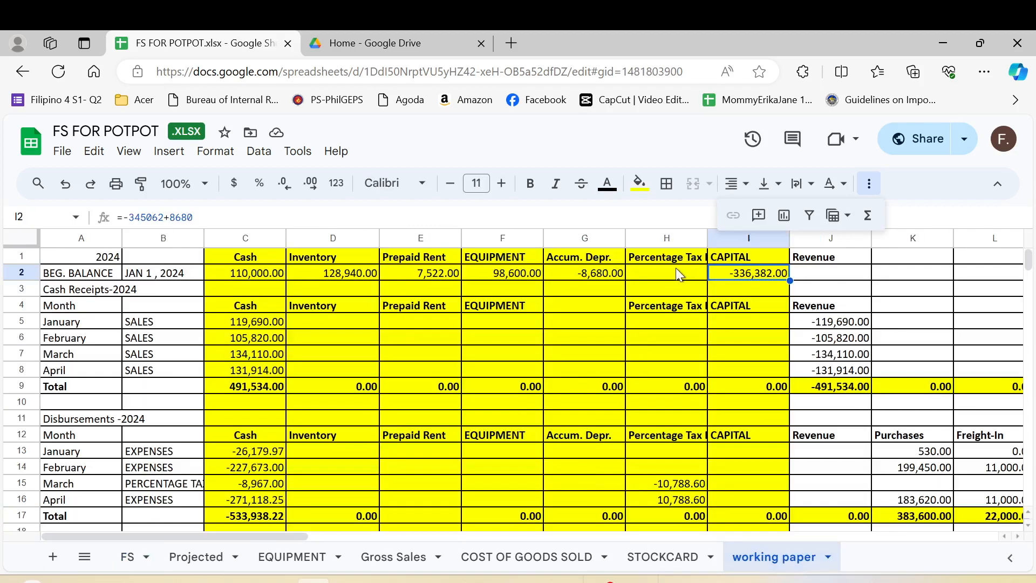
left_click(233, 275)
key("shift+Right")
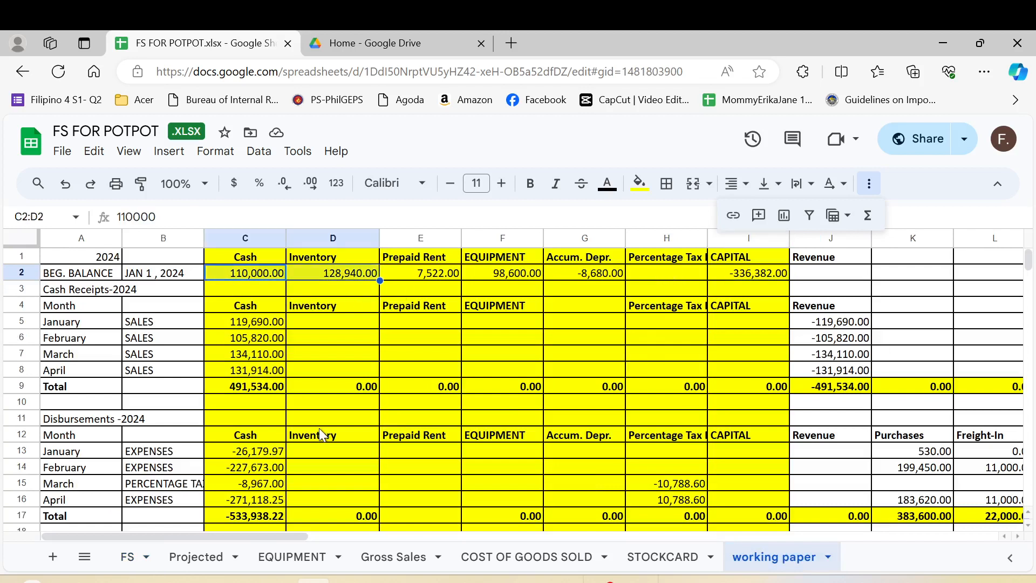
key("shift+Right")
key("shift+Right")
key("shift+Right")
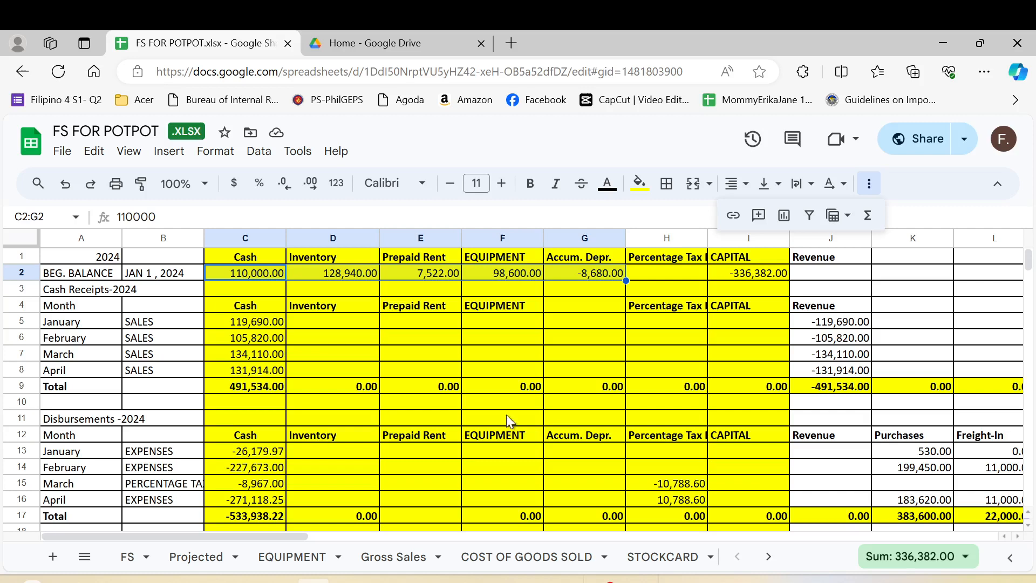
Step: Return to the FS sheet and review the assets in the Statement of Financial Position, including Property & Equipment in H19
left_click(130, 559)
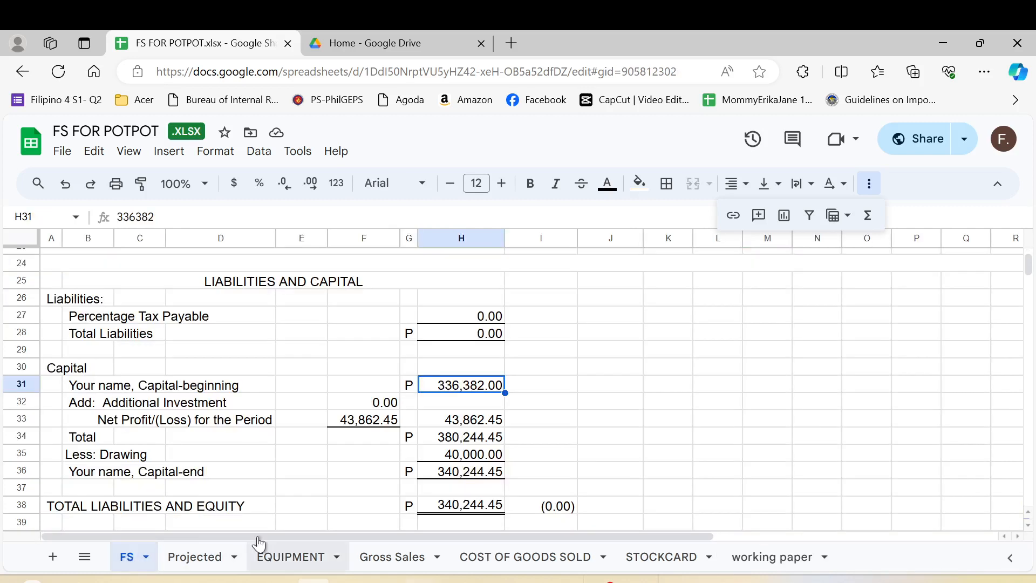
scroll(432, 363, "up", 6)
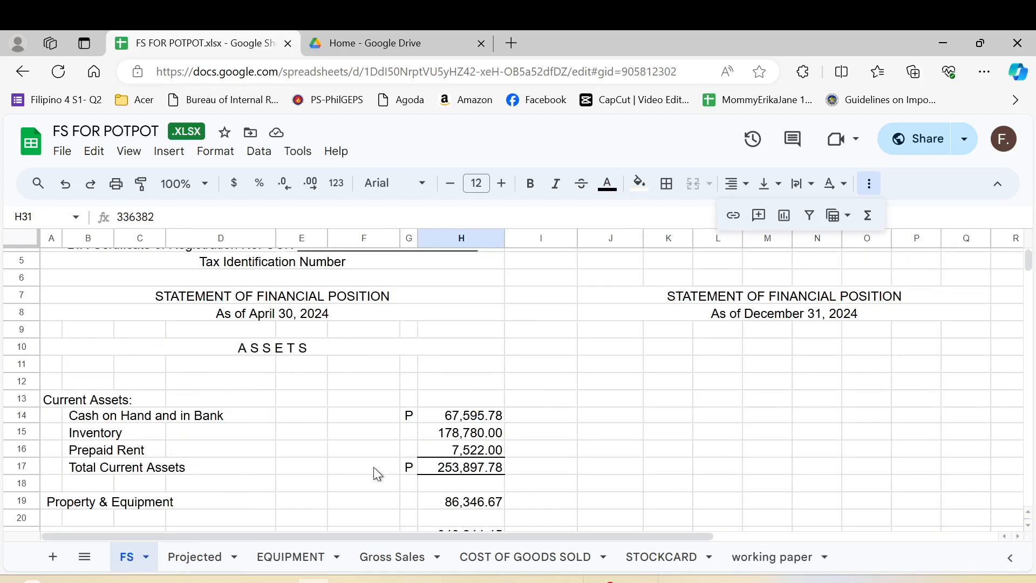
scroll(377, 474, "down", 3)
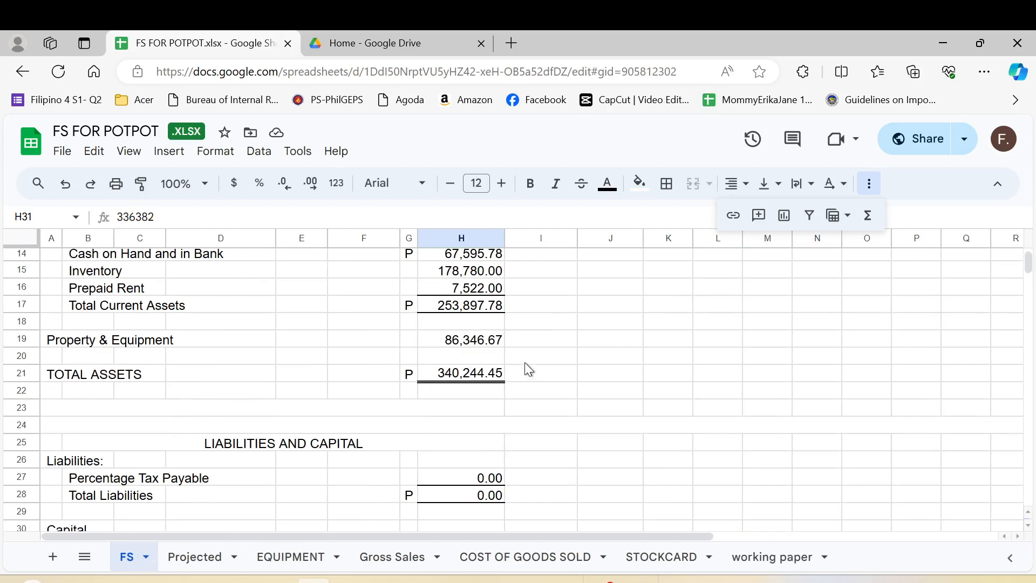
left_click(510, 356)
left_click(458, 343)
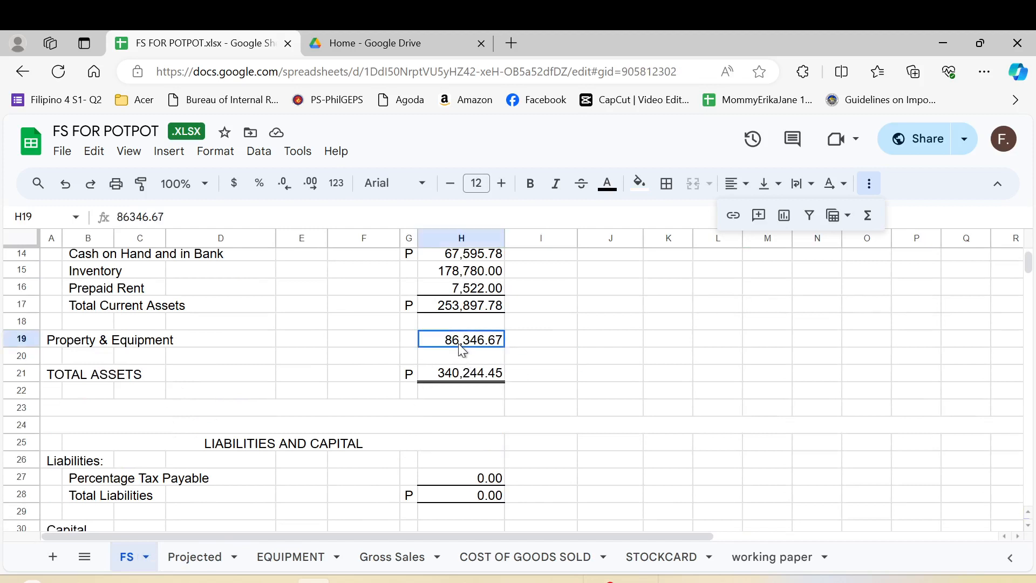
left_click(295, 345)
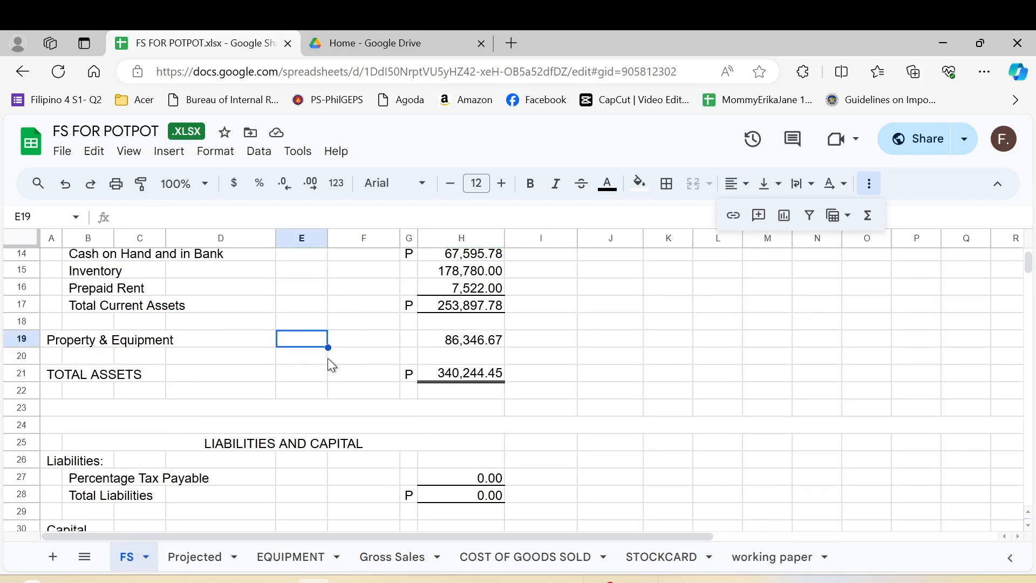
scroll(329, 359, "up", 3)
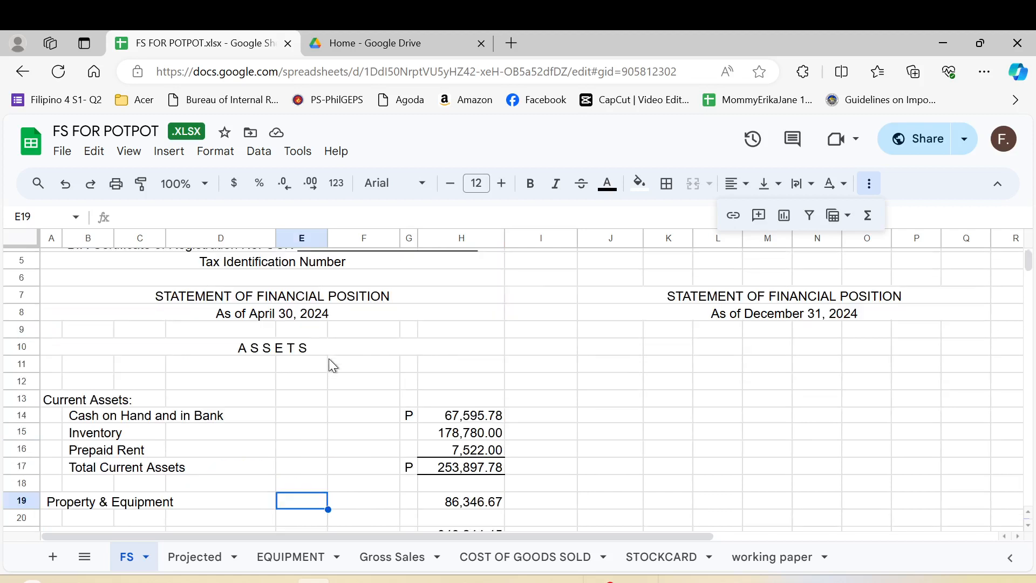
left_click(301, 384)
scroll(386, 424, "down", 3)
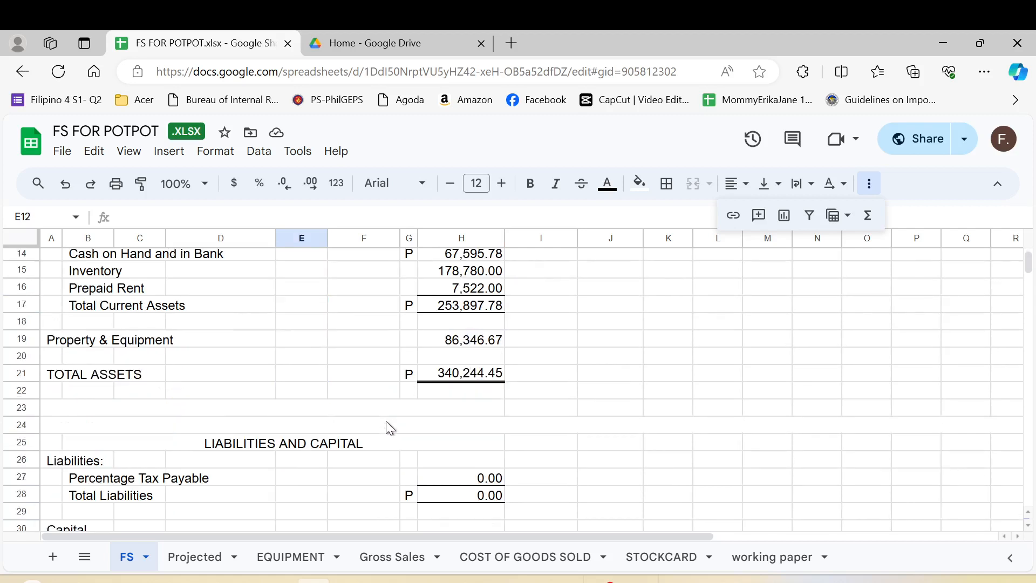
Step: Review the FS sheet from the liabilities and capital section through the income statement to the Statement of Cash Flows heading
scroll(387, 424, "down", 2)
scroll(384, 419, "down", 2)
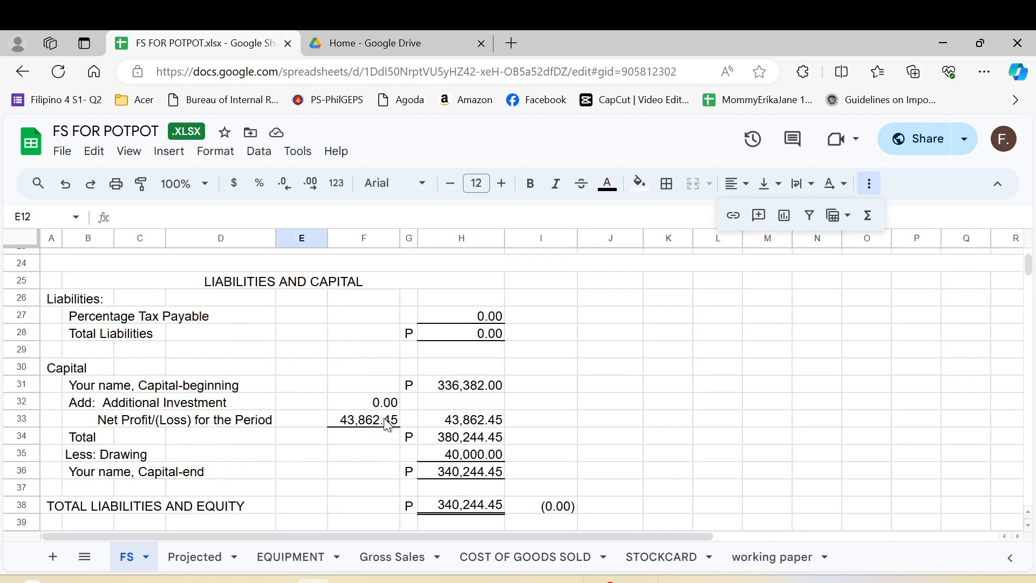
scroll(378, 415, "down", 3)
scroll(377, 413, "down", 2)
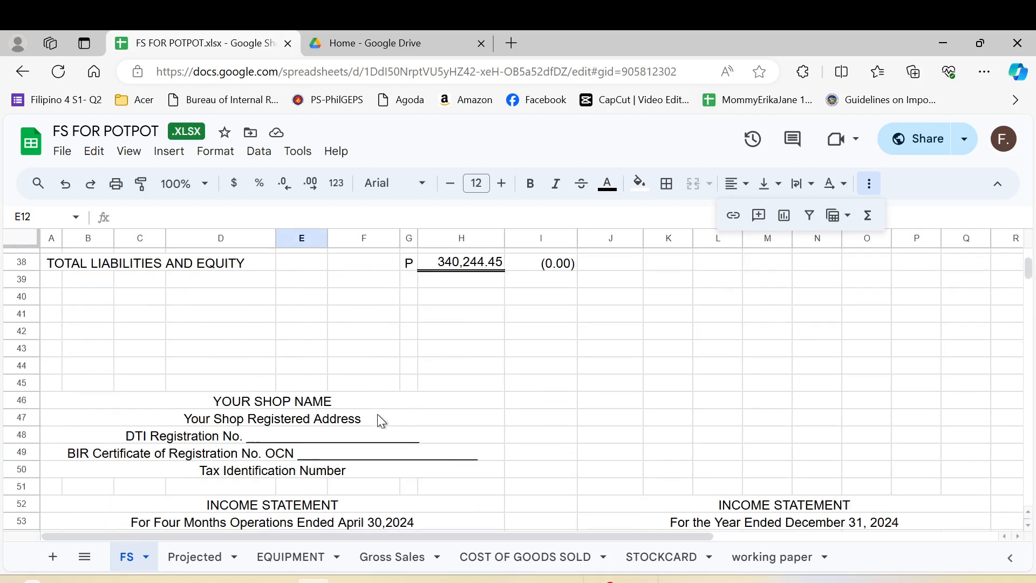
scroll(377, 413, "down", 2)
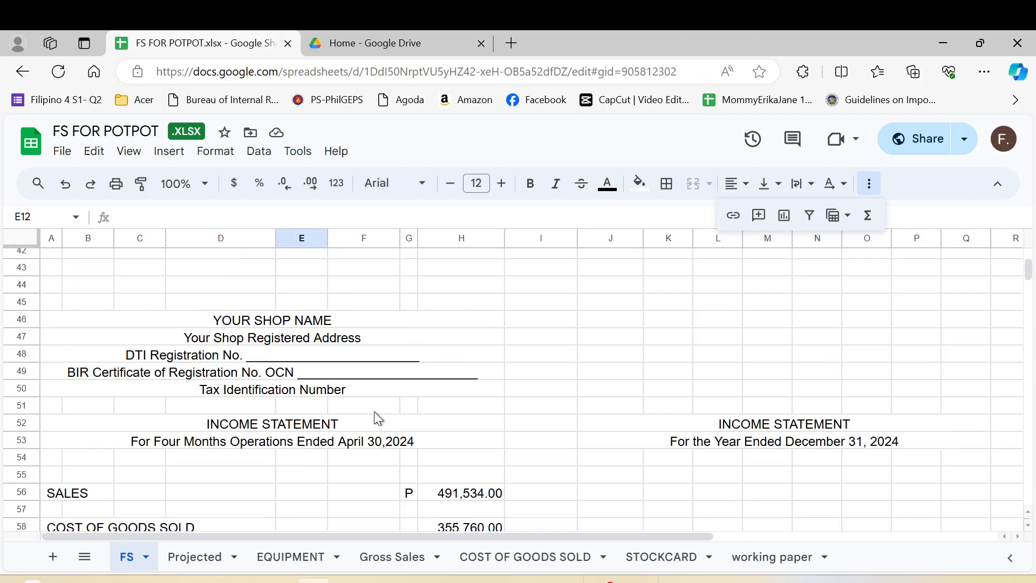
scroll(371, 411, "down", 3)
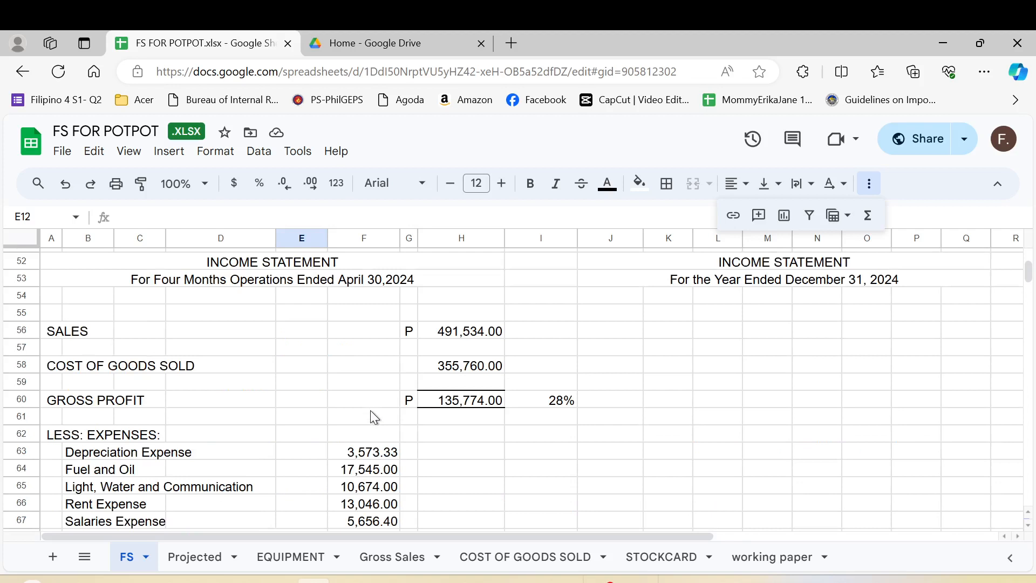
scroll(373, 416, "down", 9)
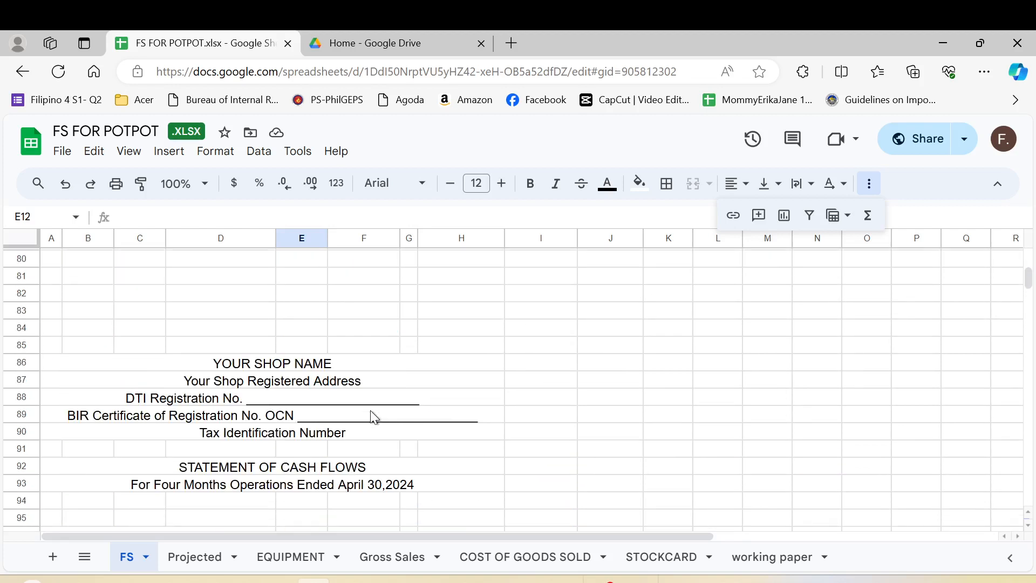
scroll(372, 417, "down", 2)
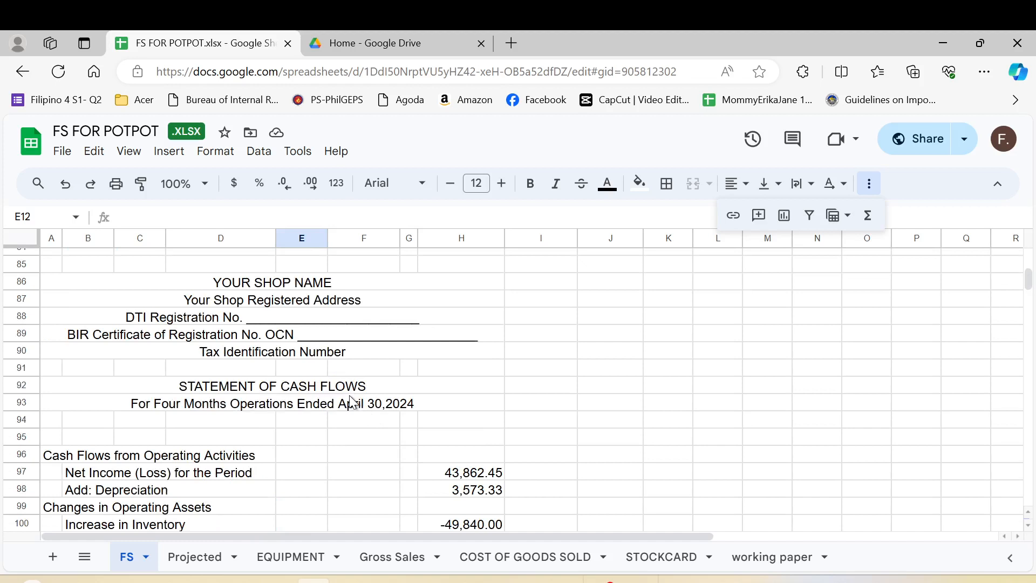
Step: Insert a space before the year in the cash flow statement's period line so it reads "For Four Months Operations Ended April 30, 2024"
left_click(351, 391)
left_click(595, 407)
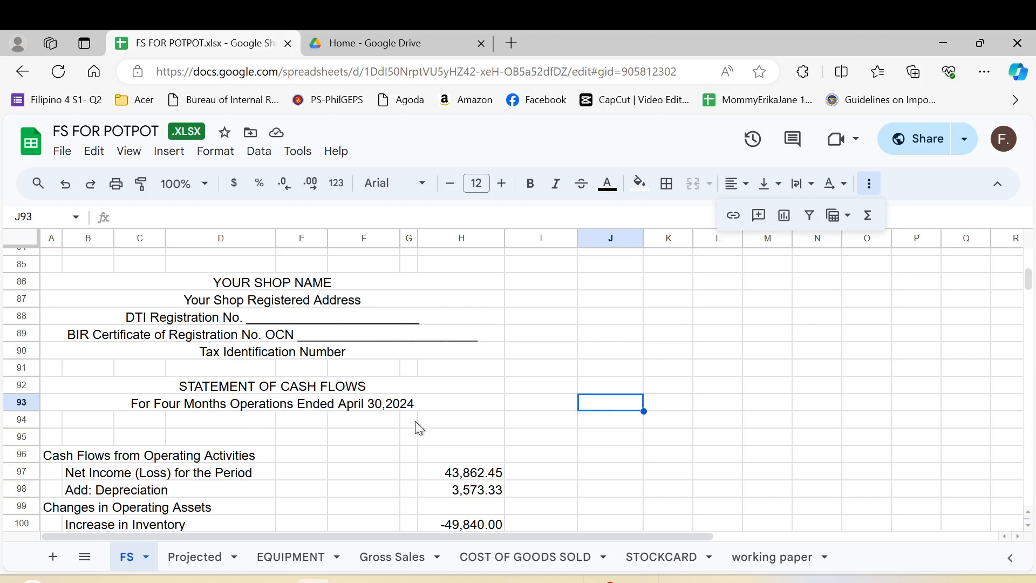
left_click(349, 404)
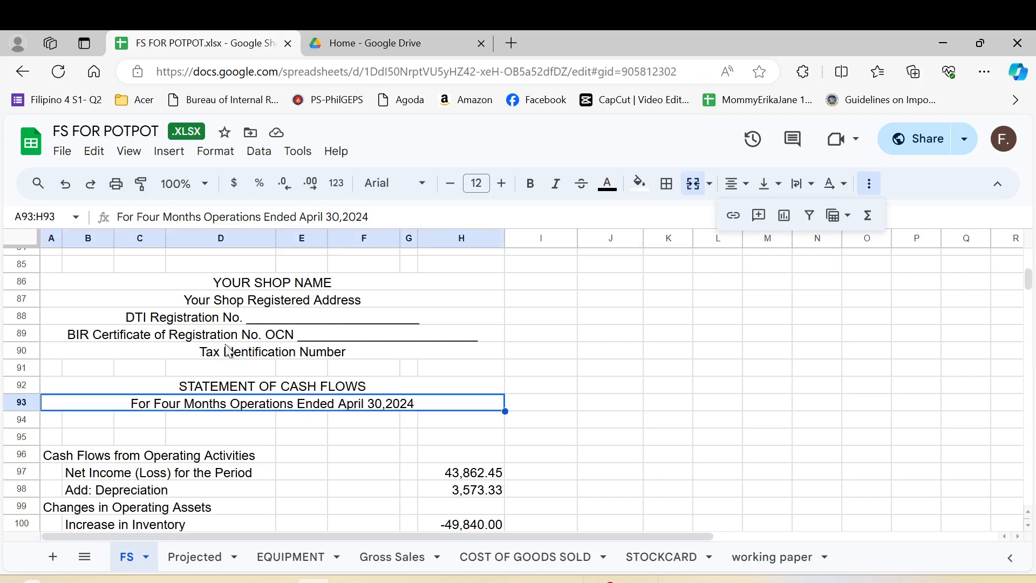
left_click(344, 217)
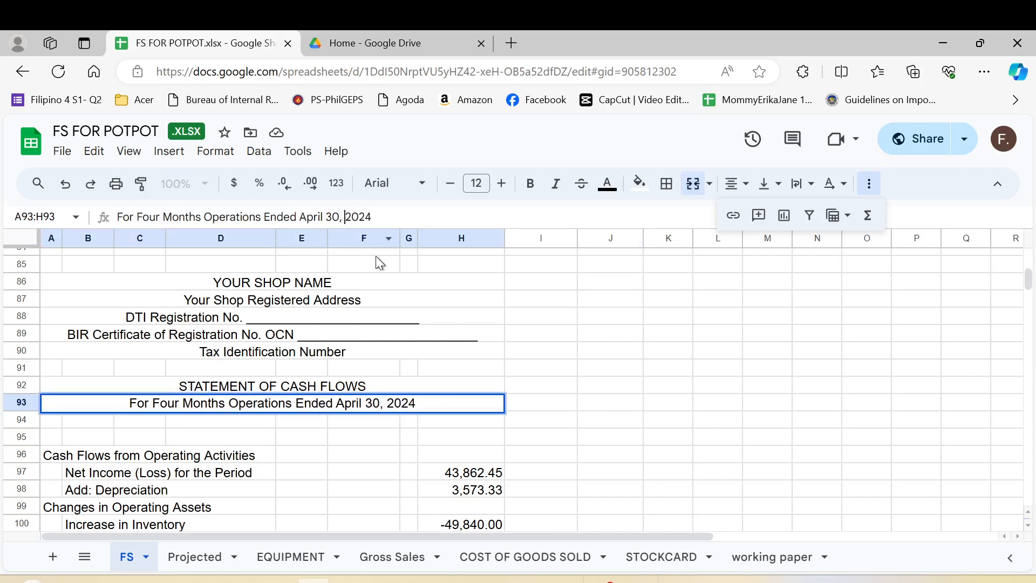
key("Return")
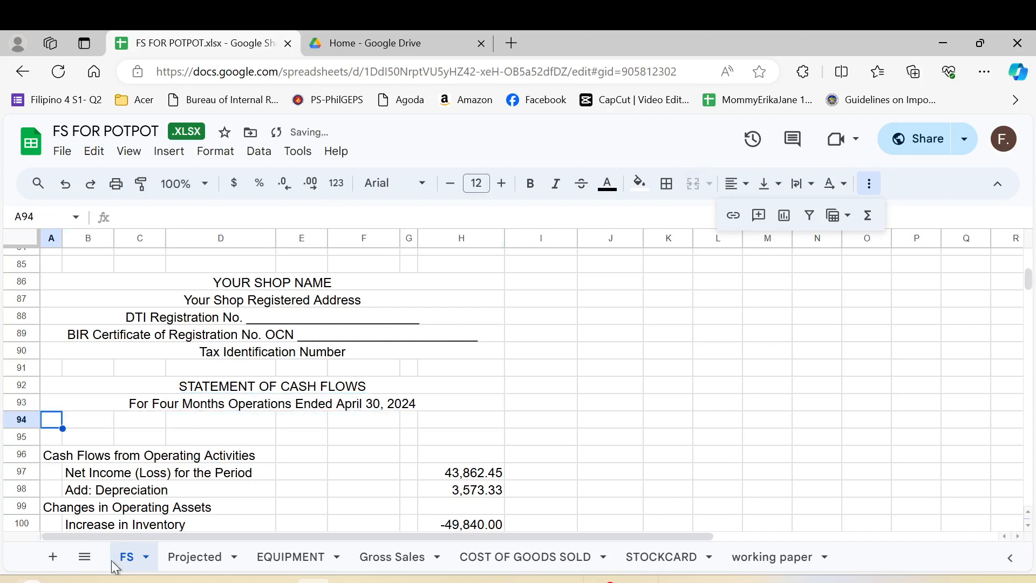
Step: Trace the net income in H97 of the cash flow statement to the income statement's net profit in H74
scroll(319, 448, "down", 3)
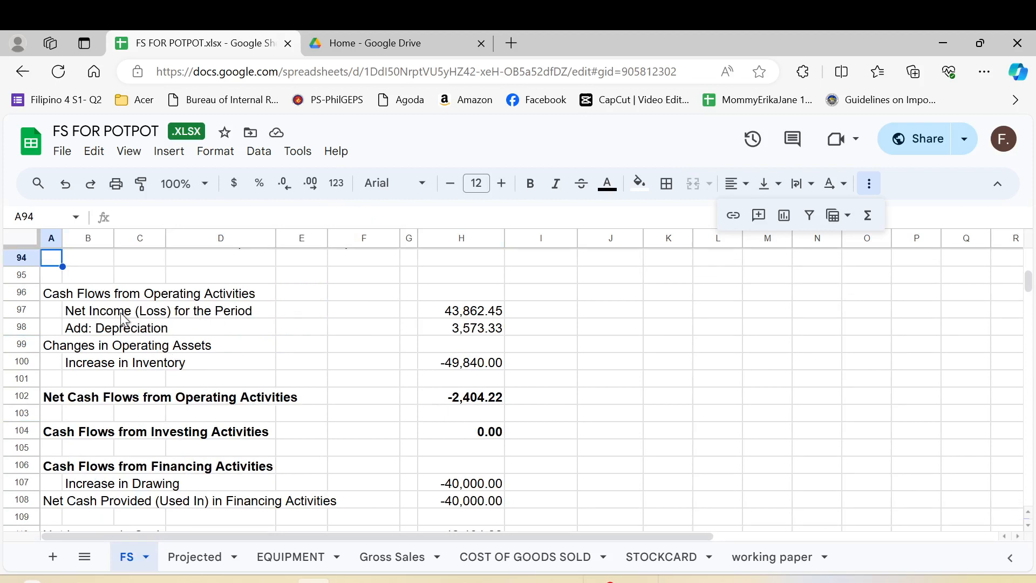
left_click(432, 317)
scroll(474, 348, "up", 5)
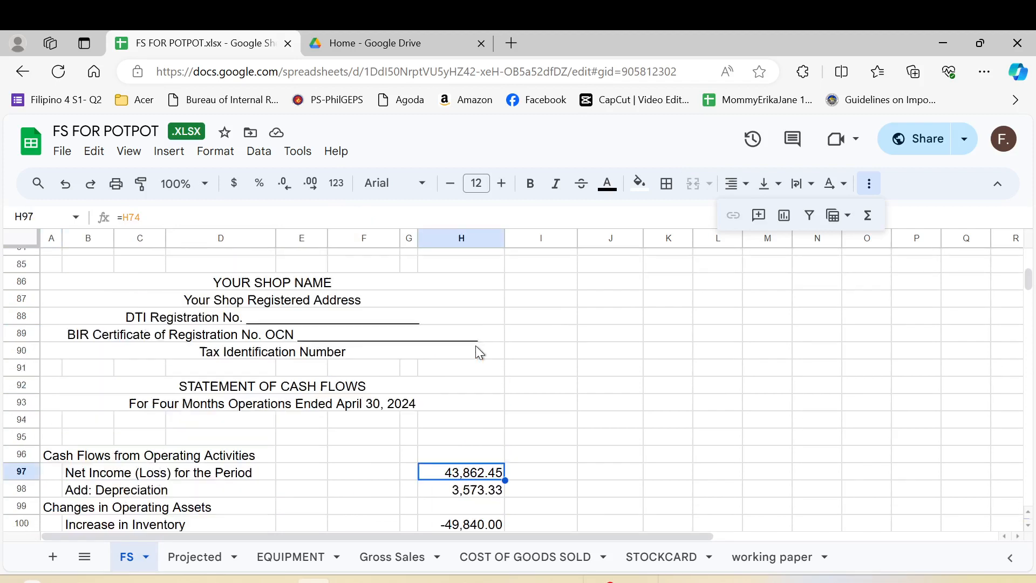
scroll(476, 351, "up", 5)
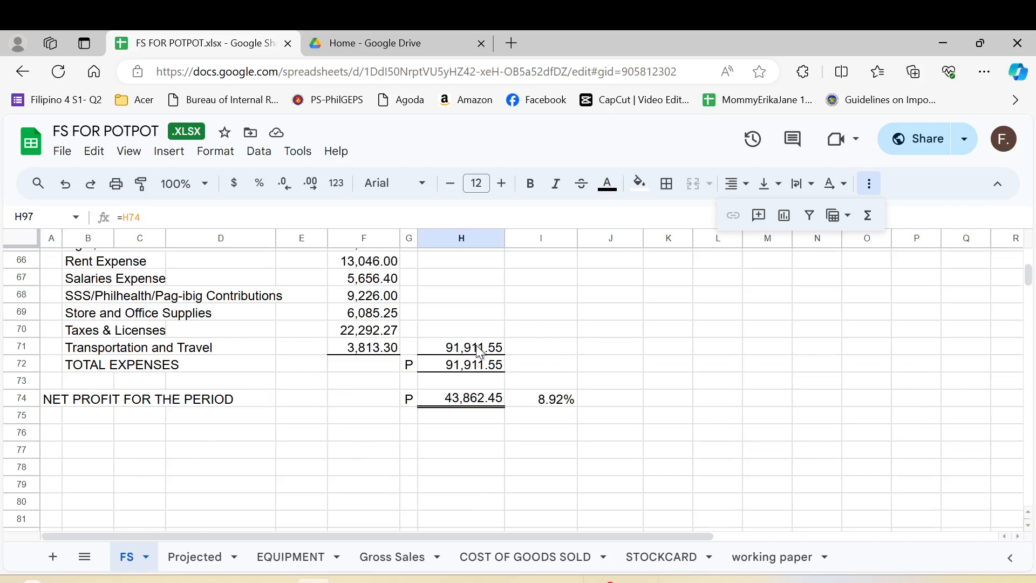
left_click(450, 404)
scroll(410, 442, "down", 10)
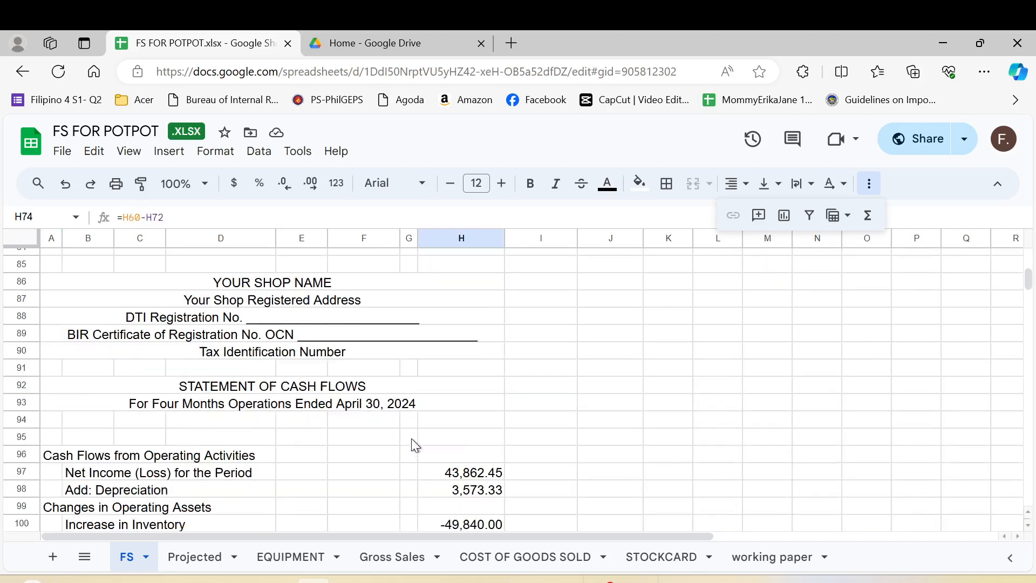
scroll(411, 442, "up", 2)
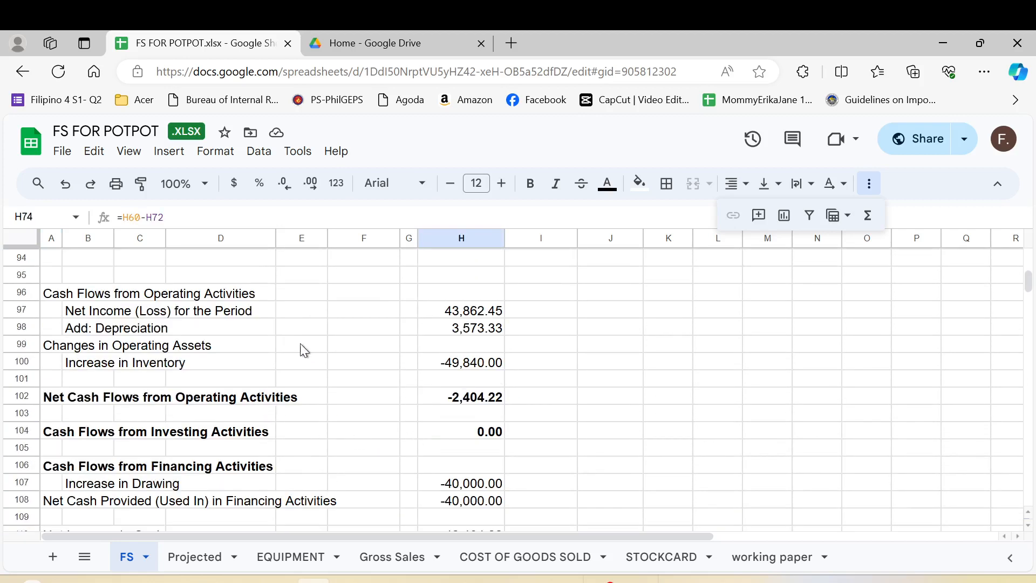
Step: Examine the formulas for depreciation in H98, increase in inventory in H100 and net cash flows from operating activities in H102
left_click(487, 335)
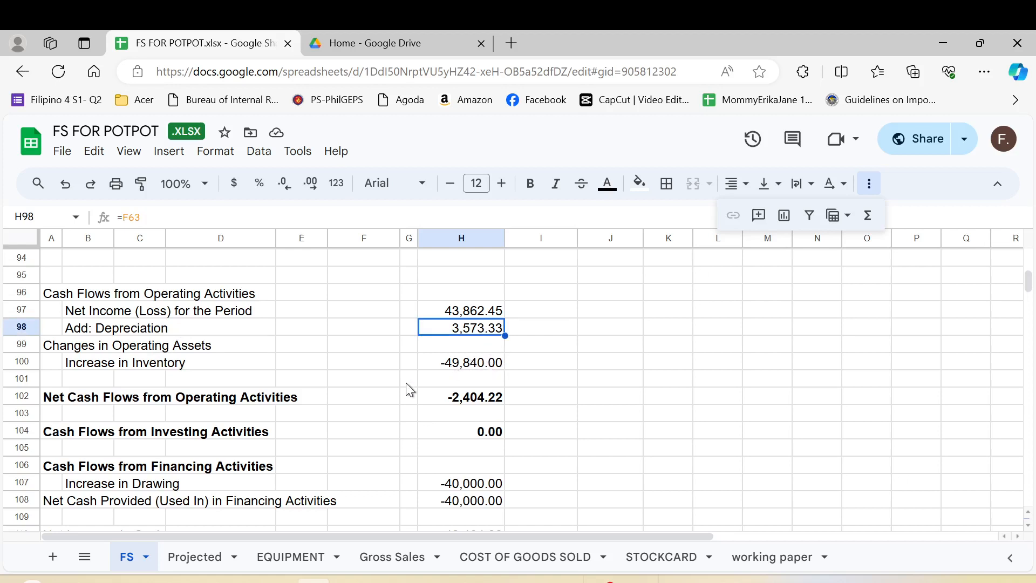
left_click(88, 352)
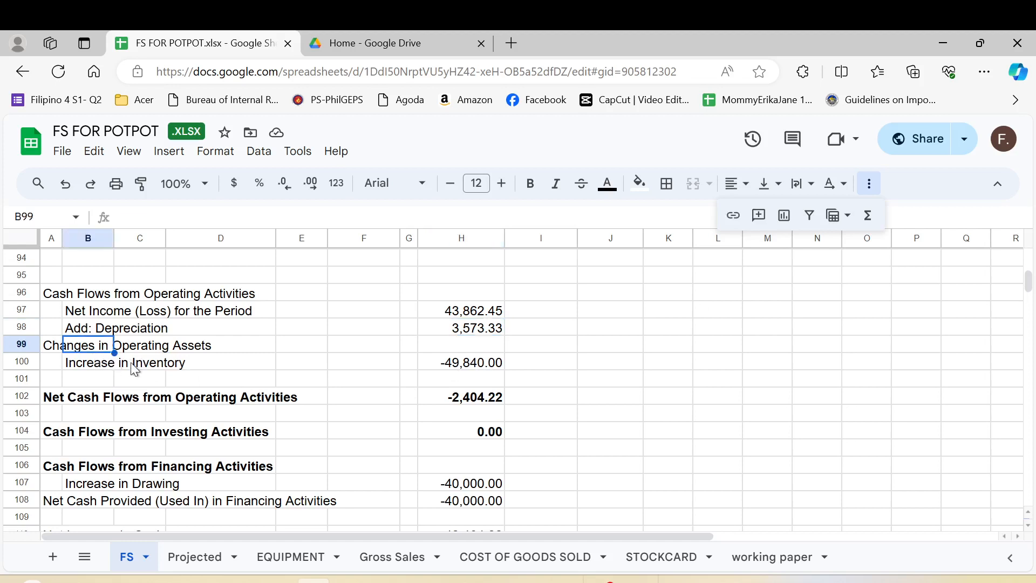
left_click(180, 369)
left_click(297, 366)
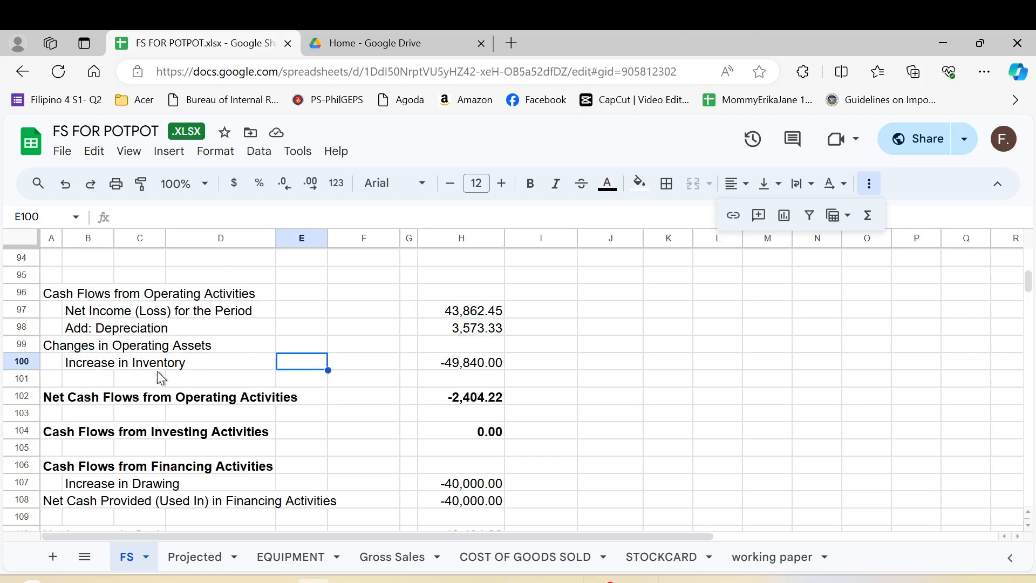
key("Right")
key("Right")
key("Right")
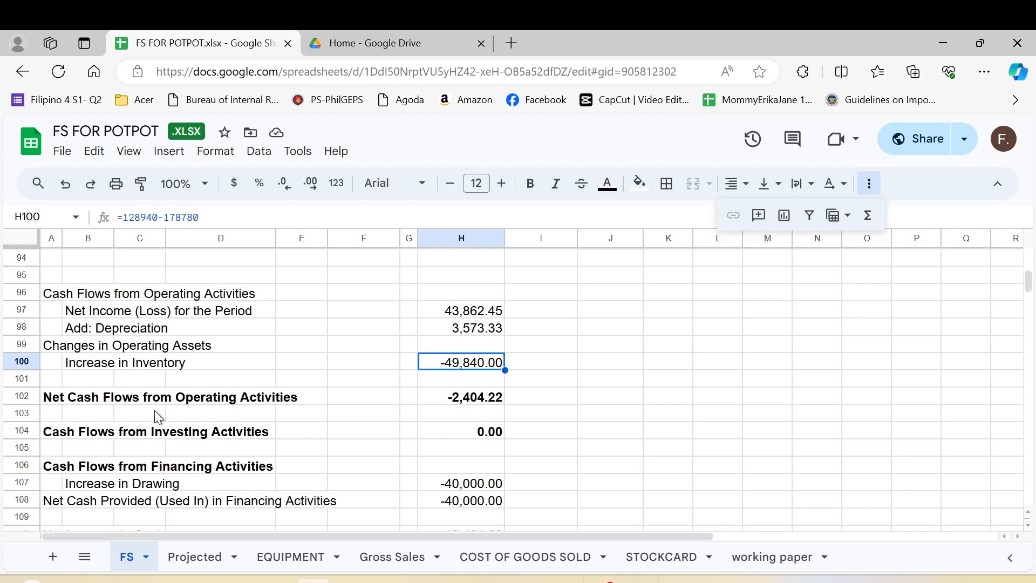
left_click(479, 402)
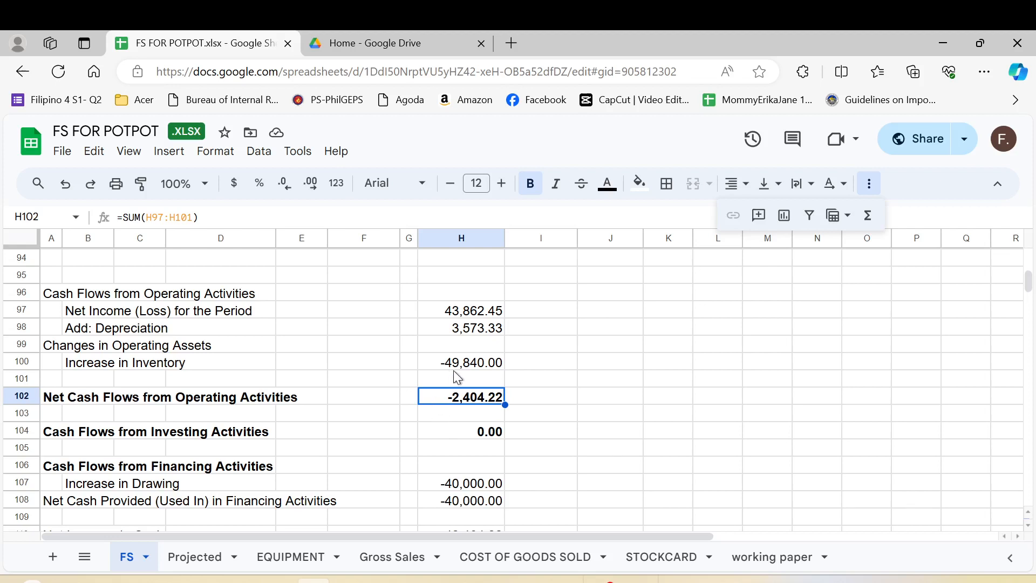
Step: Examine the cash flows from investing activities in H104 and the increase in drawing in H107
left_click(485, 434)
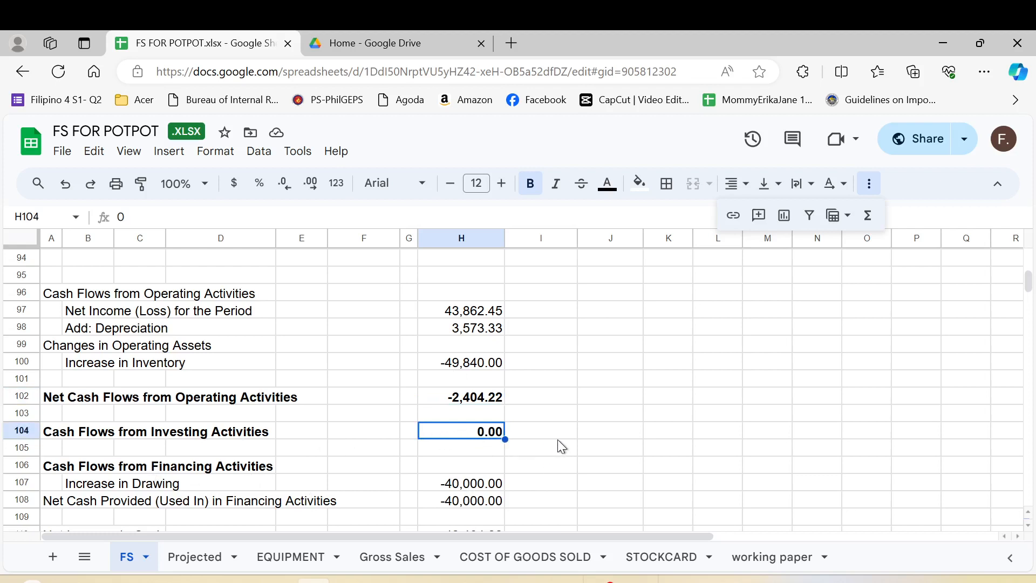
scroll(562, 429, "down", 2)
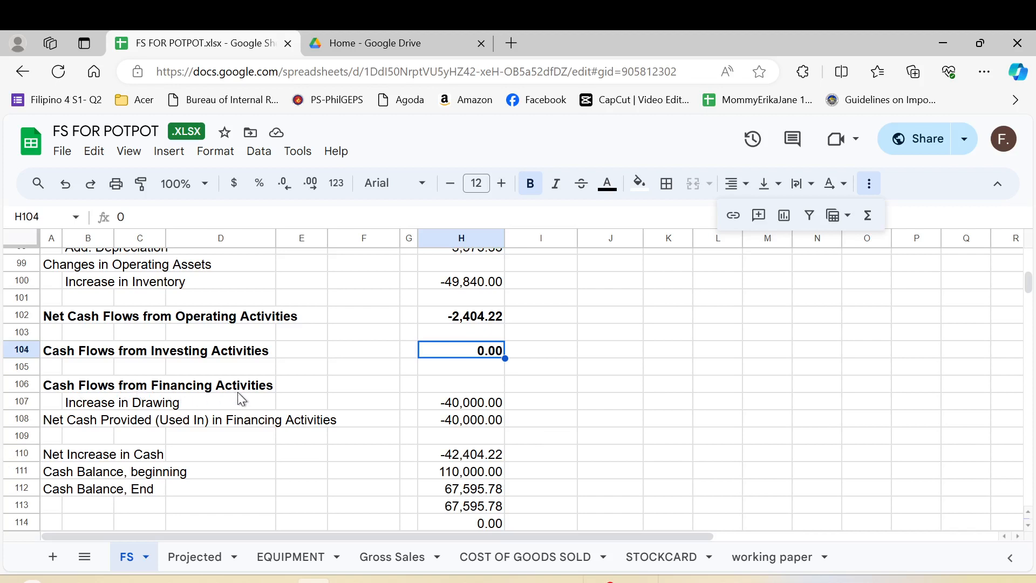
left_click(59, 404)
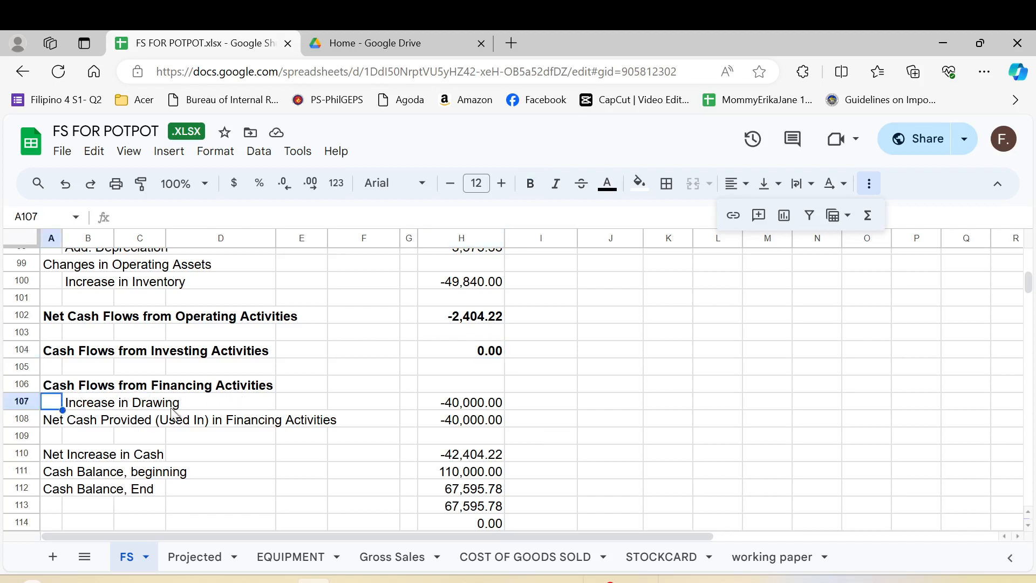
left_click(261, 405)
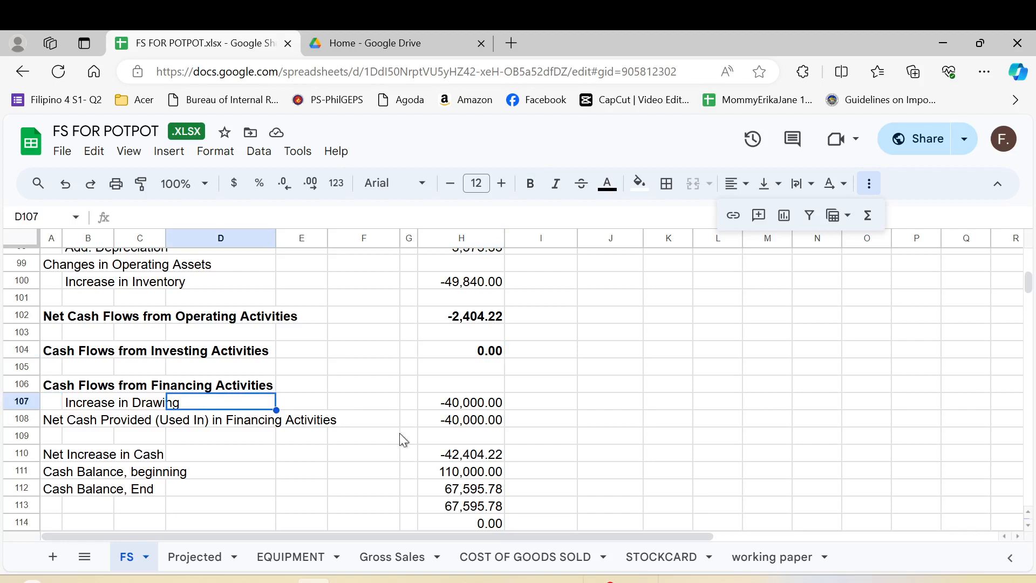
left_click(457, 409)
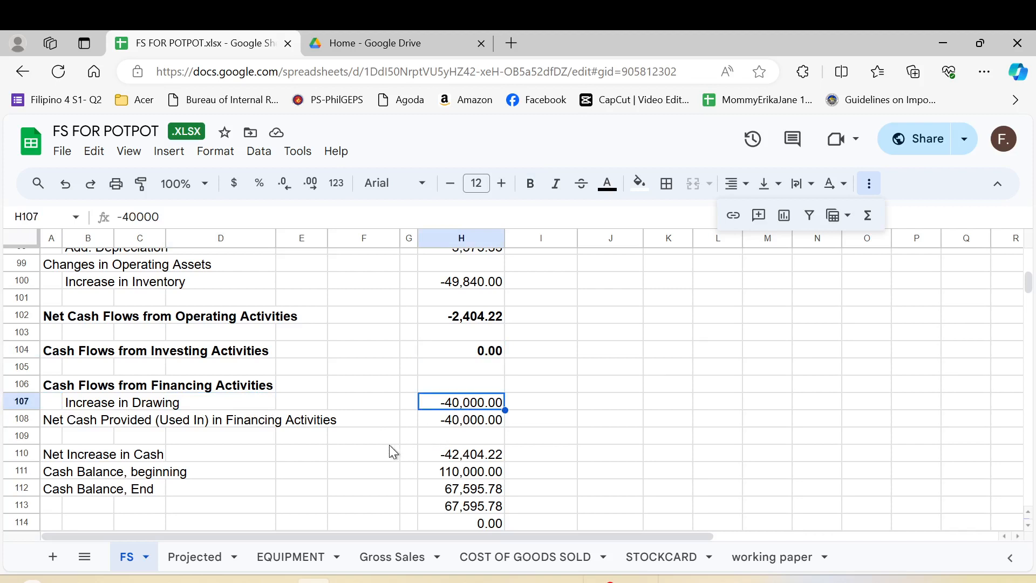
Step: Review the Statements of Cash Flows in F5 2023 fs.pdf on Google Drive, close it and return to the FS sheet
left_click(377, 37)
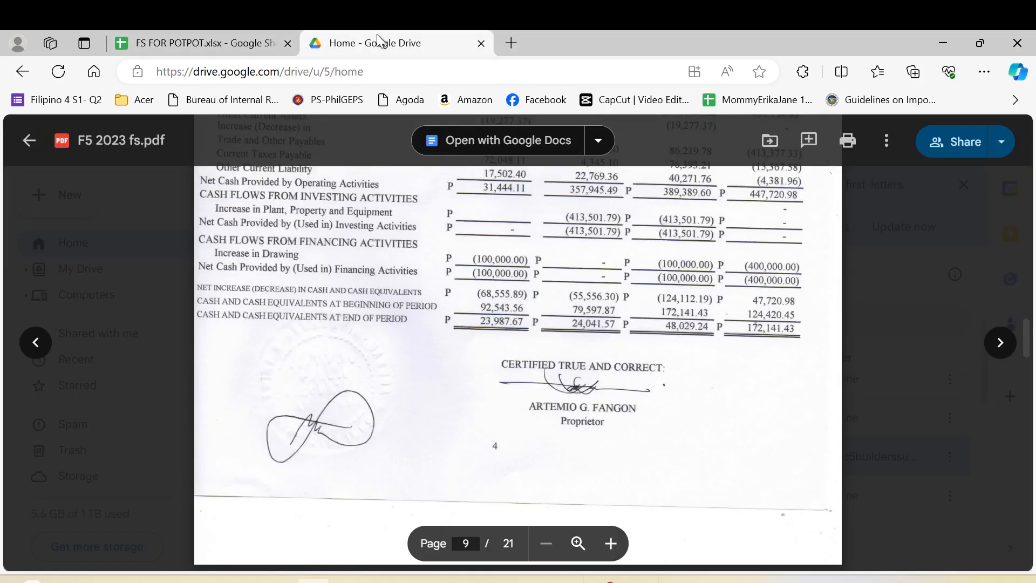
scroll(624, 342, "down", 5)
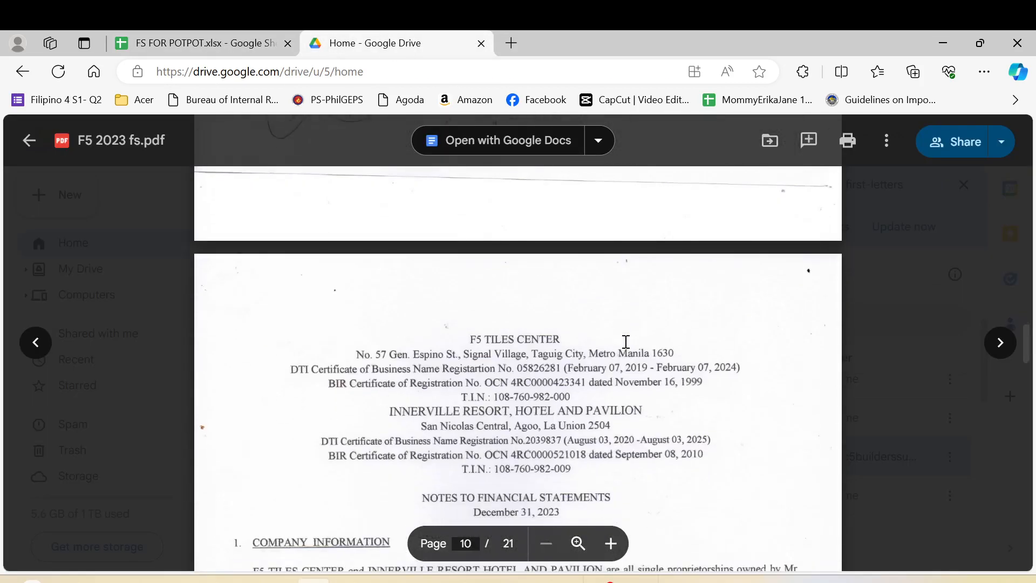
scroll(626, 342, "up", 10)
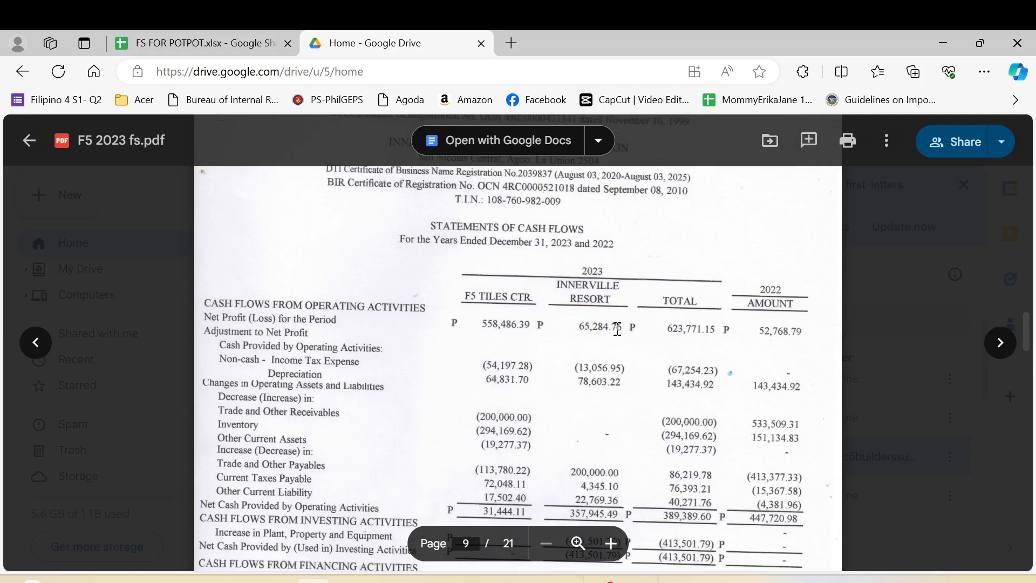
scroll(618, 330, "down", 3)
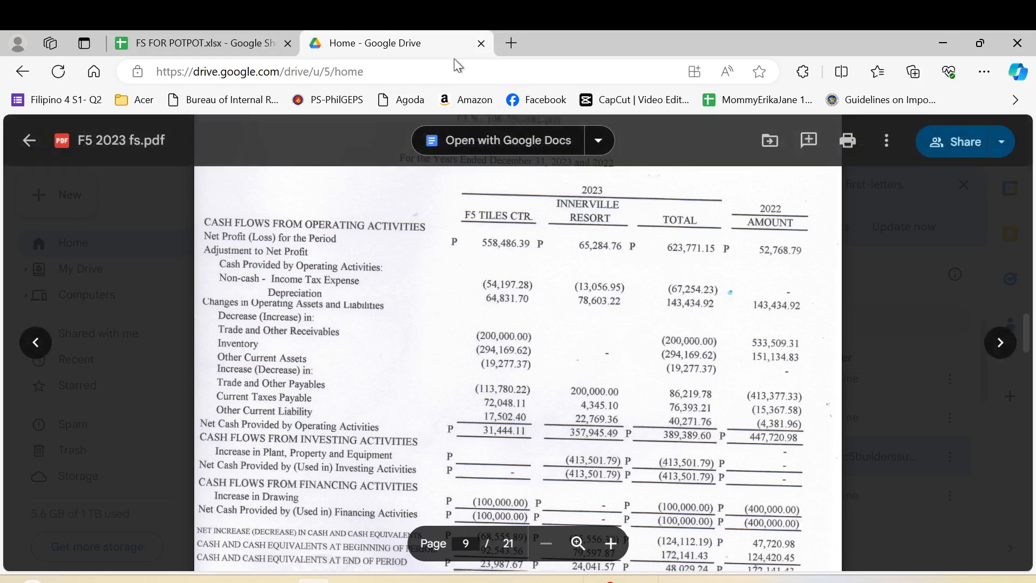
left_click(481, 42)
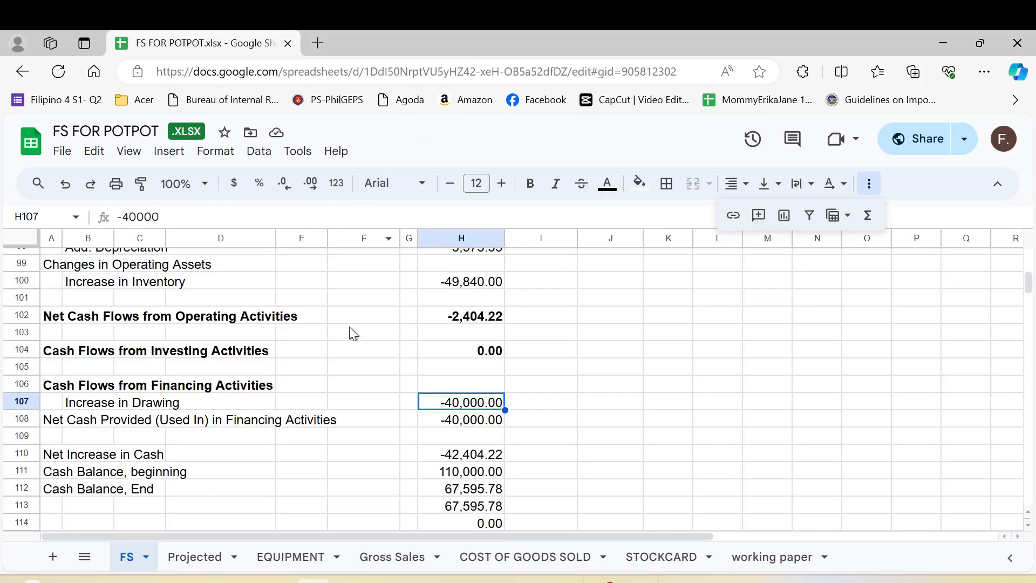
Step: Check the net increase in cash formula in H110 against the sum of the operating, investing and drawing amounts in H102:H107
key("Down")
left_click(425, 458)
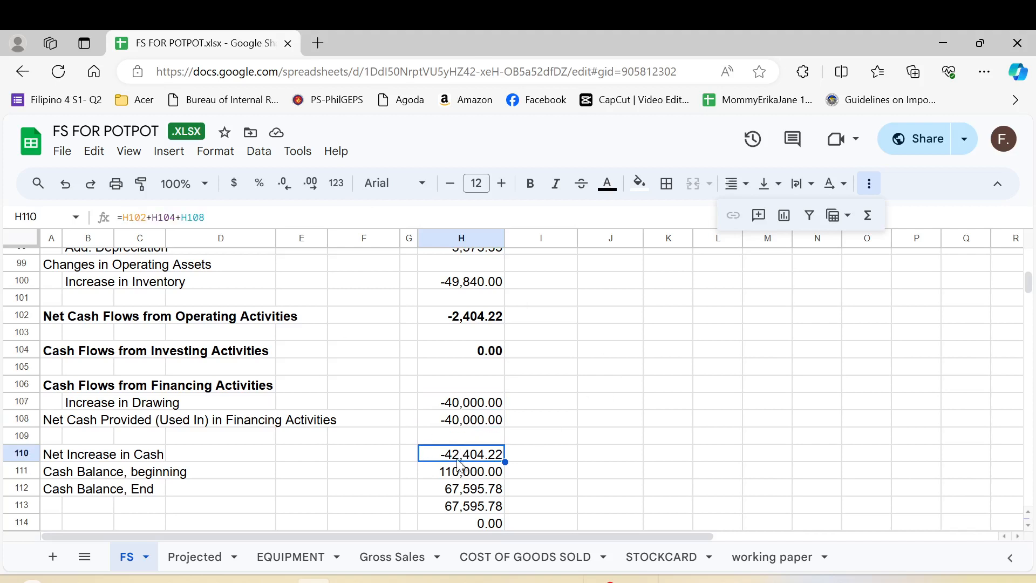
left_click(468, 319)
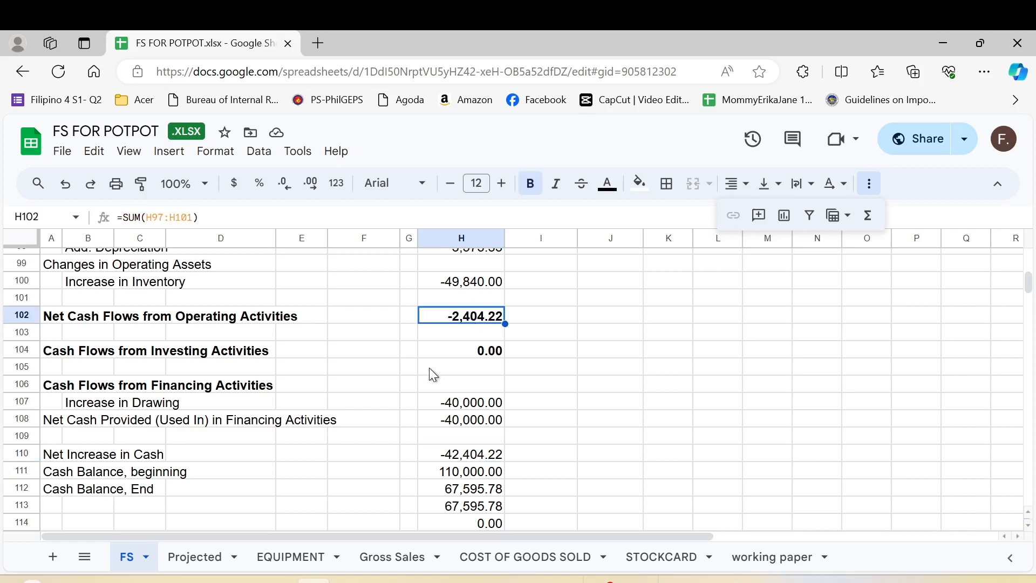
key("shift+Down")
key("shift+Down")
key("shift+Down")
key("shift+Down")
key("shift+Down")
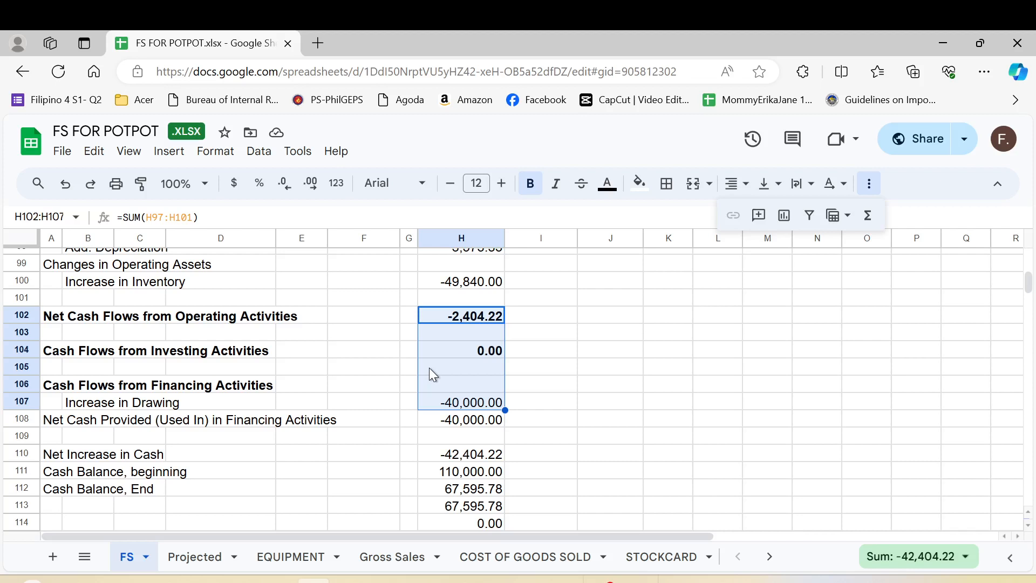
left_click(456, 468)
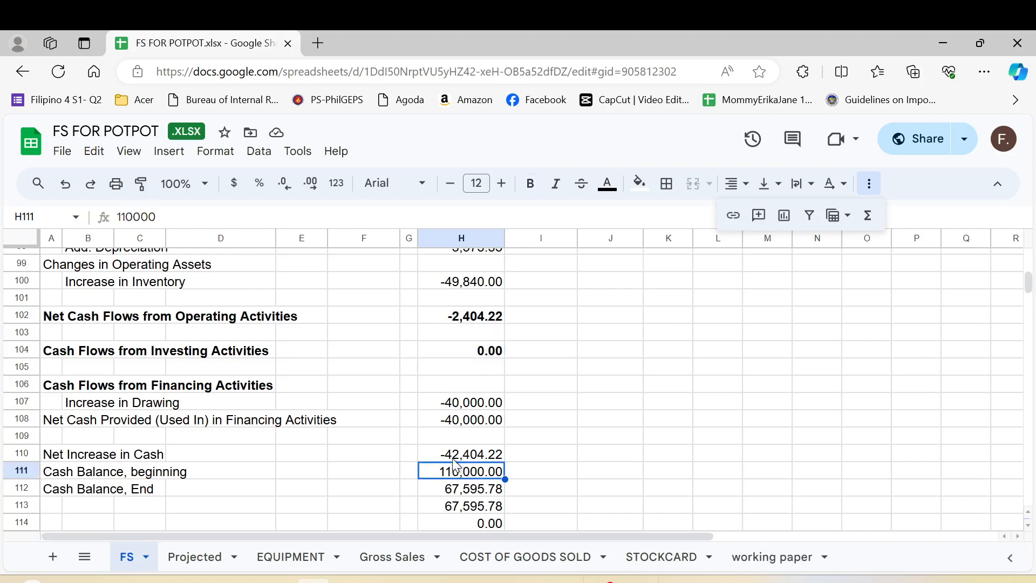
left_click(454, 457)
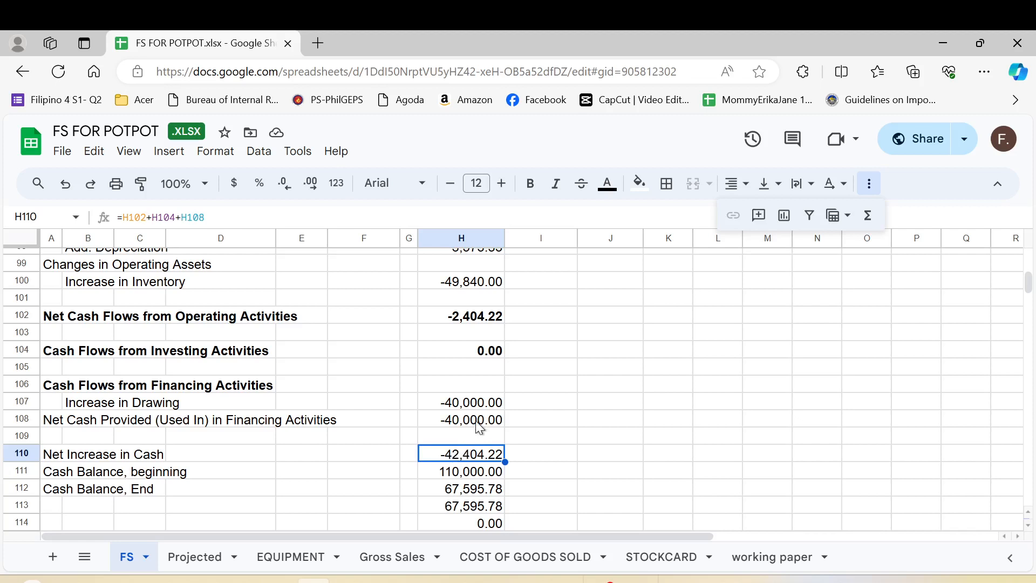
Step: Retrace the cash flow formulas for net income, depreciation, inventory increase, net operating cash flows and net financing cash in H97 through H108
scroll(472, 350, "up", 3)
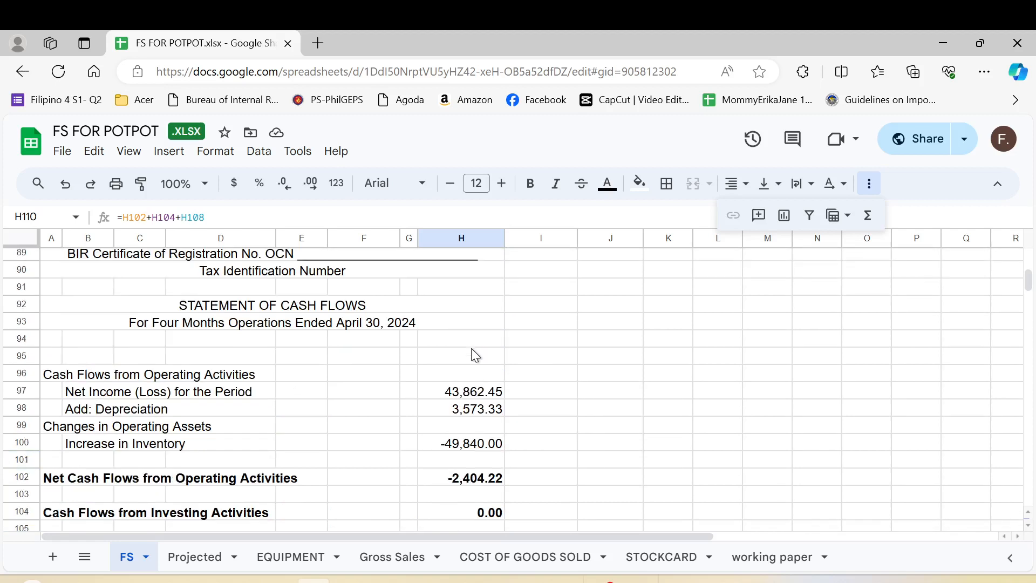
left_click(466, 378)
left_click(465, 398)
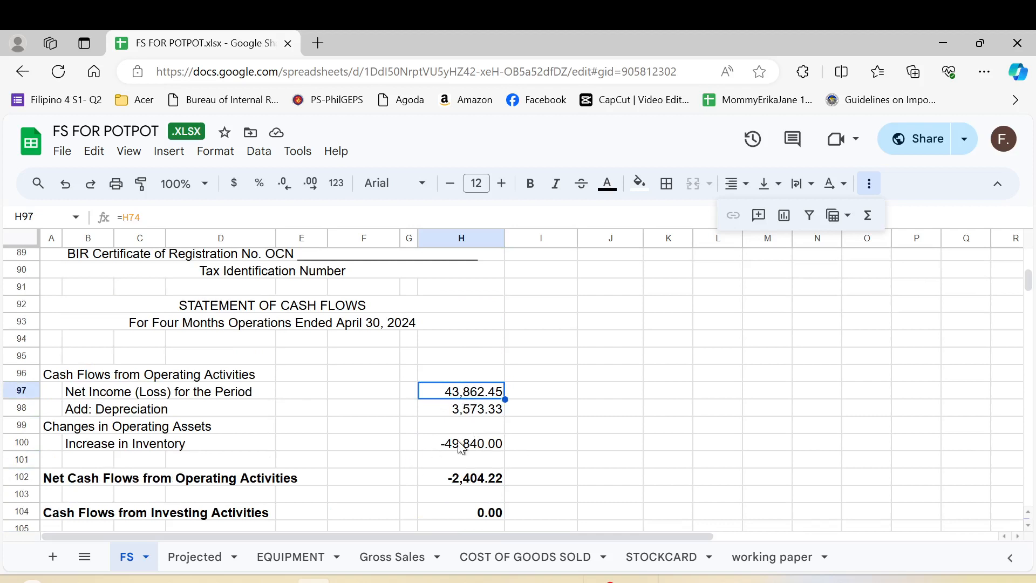
left_click(488, 411)
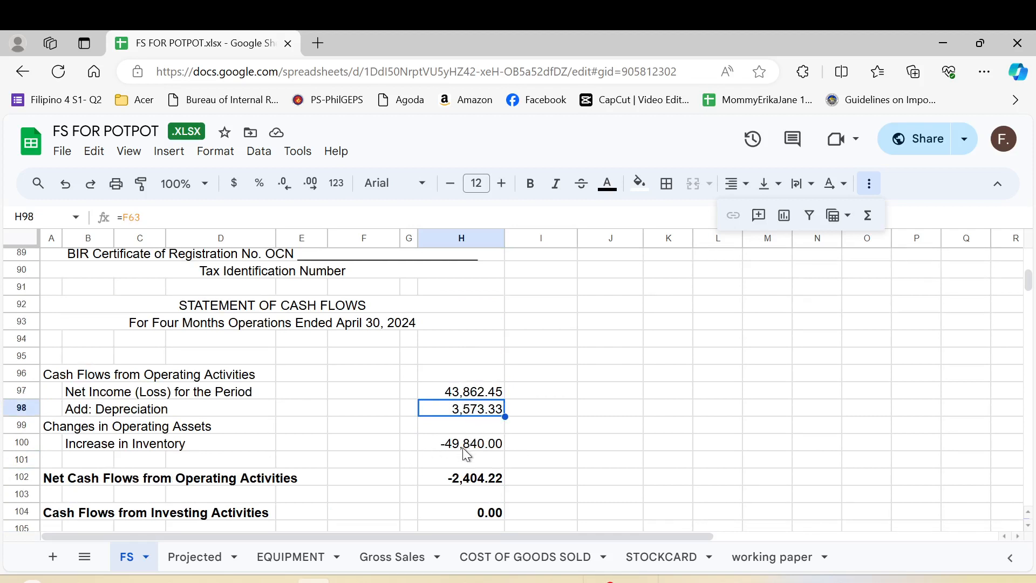
left_click(463, 449)
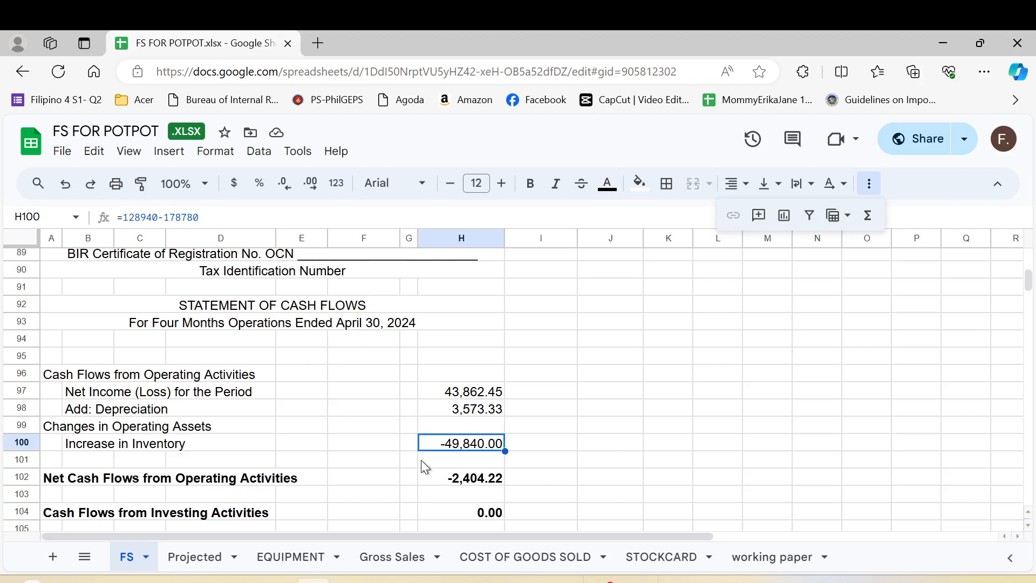
scroll(422, 458, "down", 2)
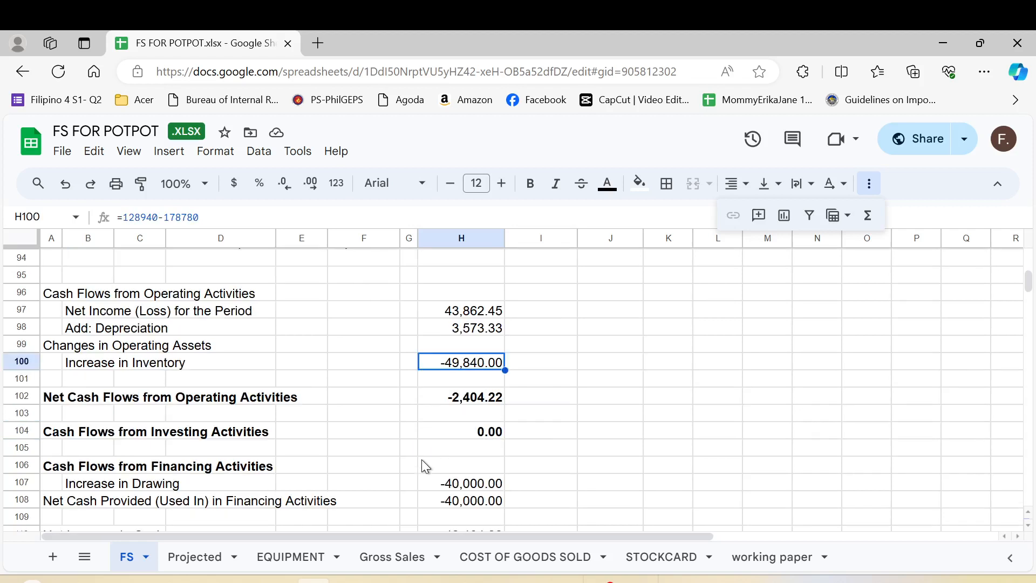
left_click(453, 405)
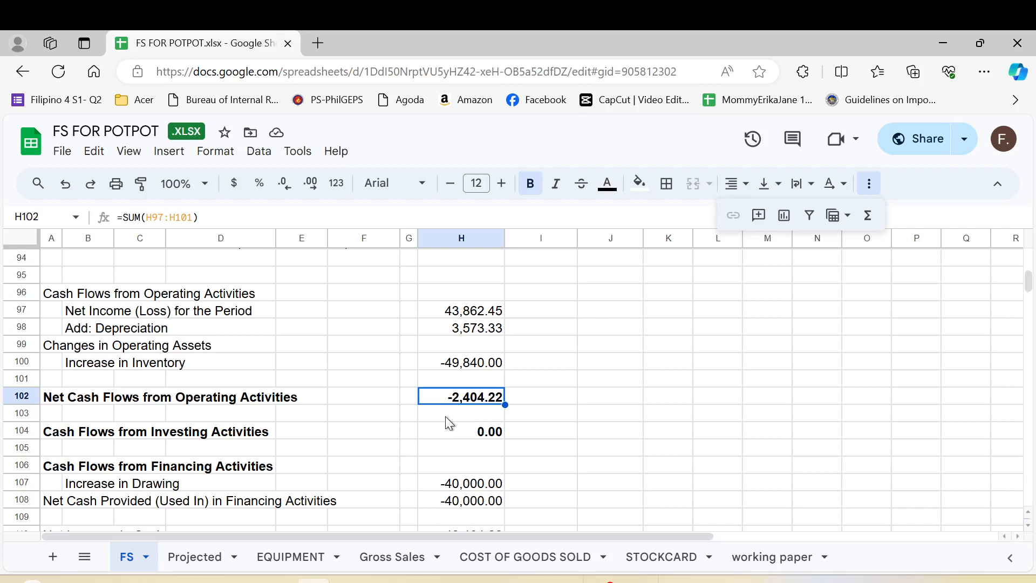
scroll(444, 424, "down", 2)
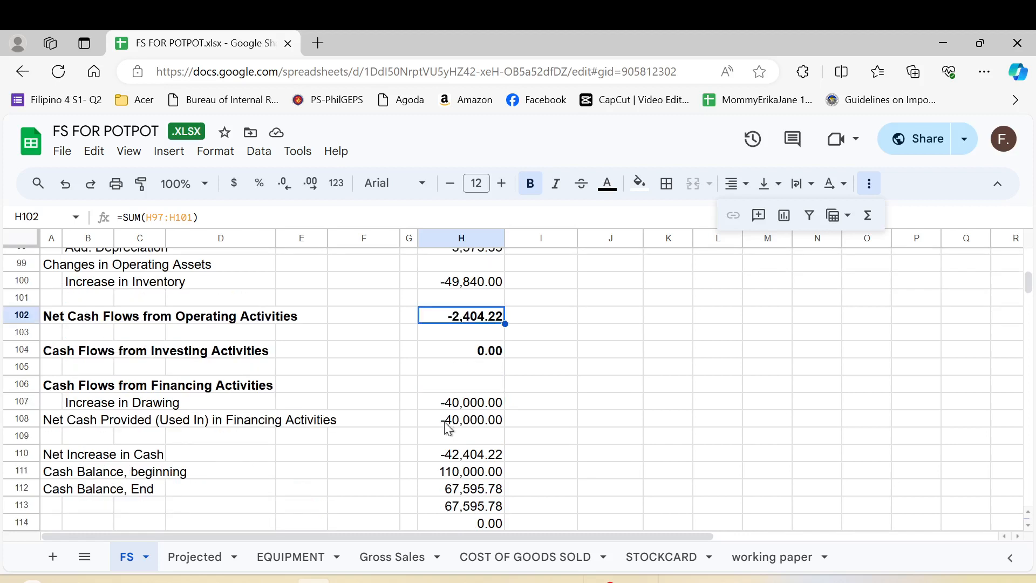
left_click(430, 422)
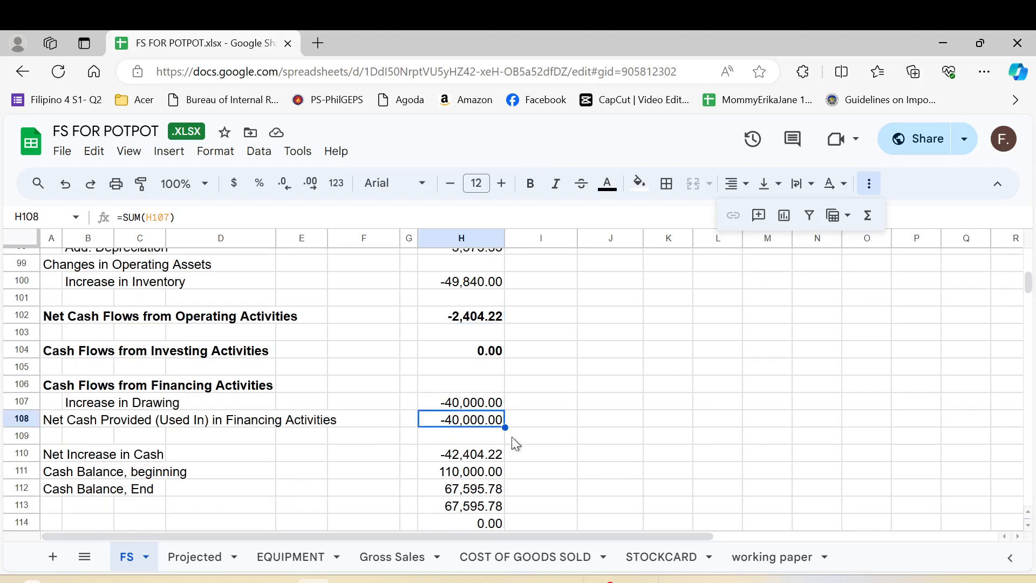
Step: Examine the beginning cash balance in H111 and the net increase in cash formula in H110
scroll(512, 454, "down", 3)
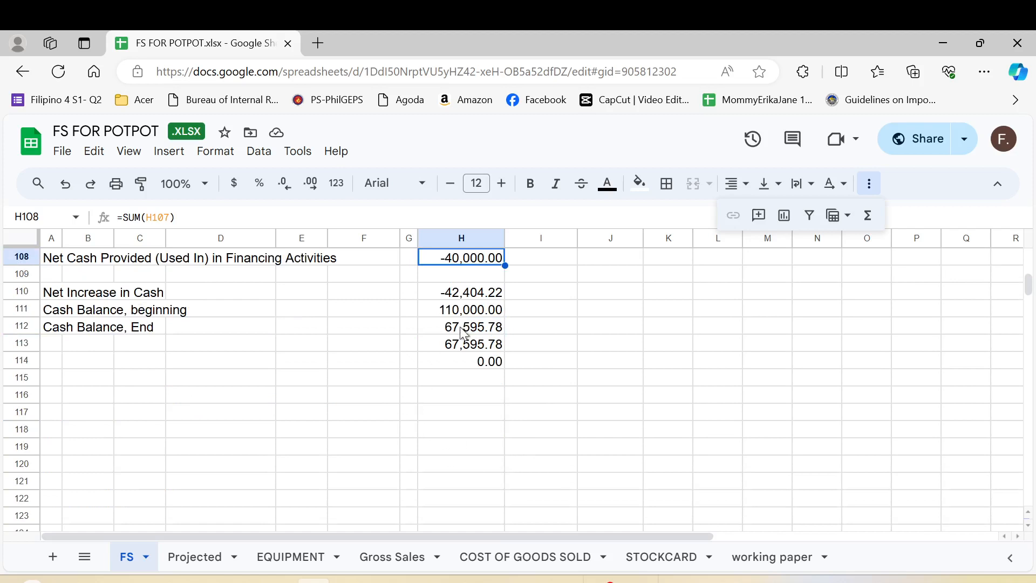
left_click(476, 309)
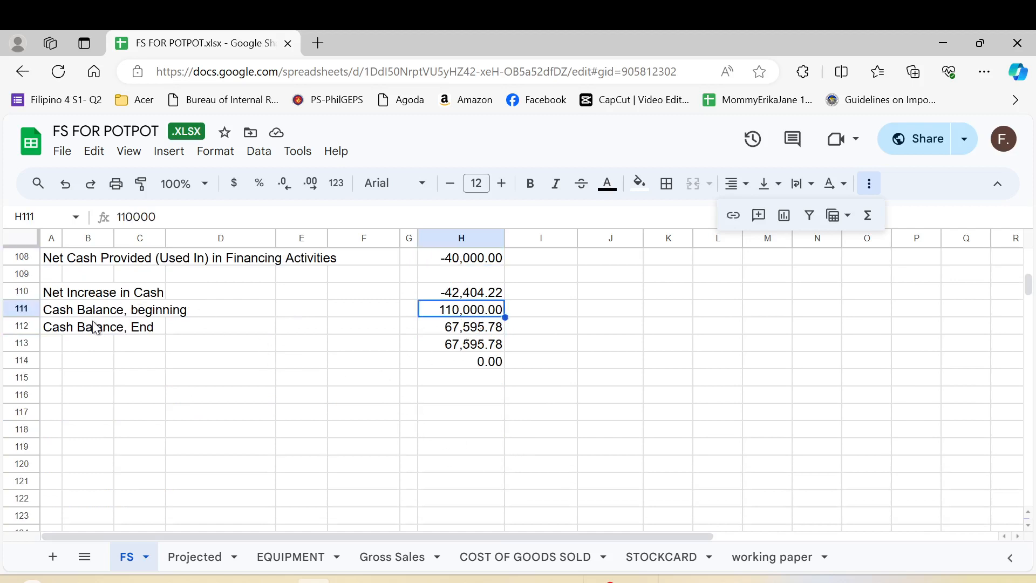
left_click(461, 293)
scroll(574, 338, "up", 2)
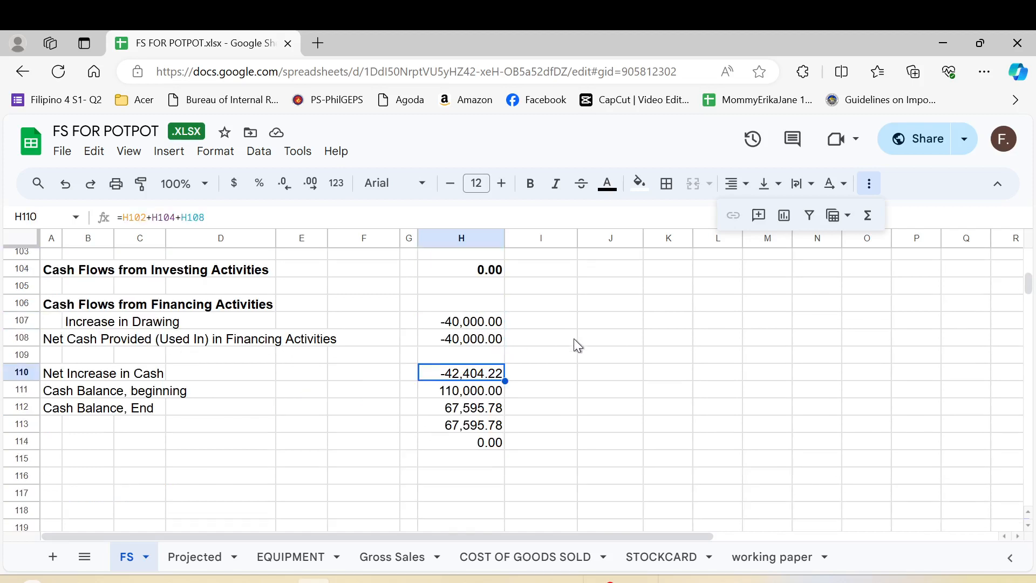
Step: Recompute the net increase in cash in I110 with the formula =H108+H104+H102
left_click(539, 369)
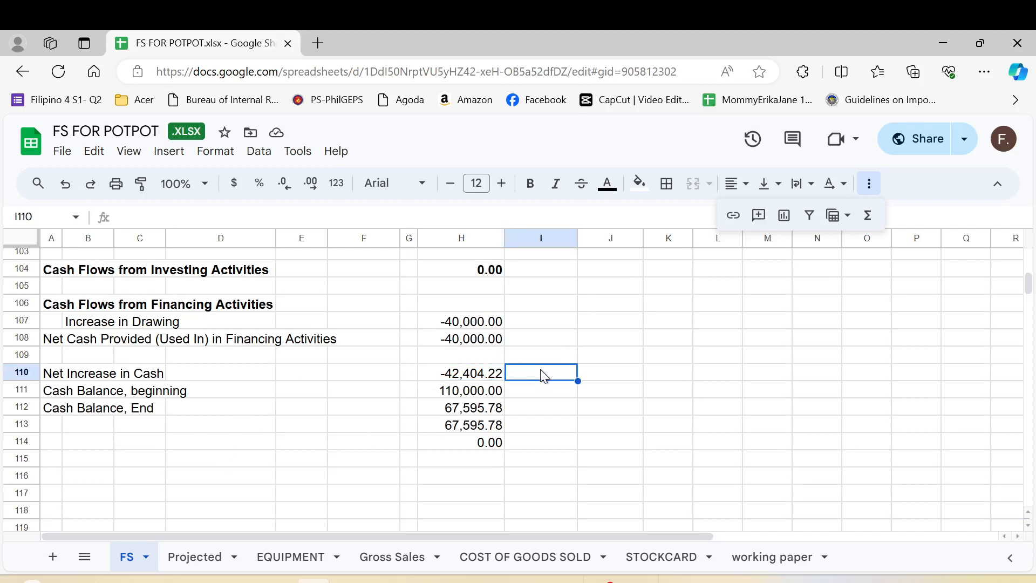
type("=")
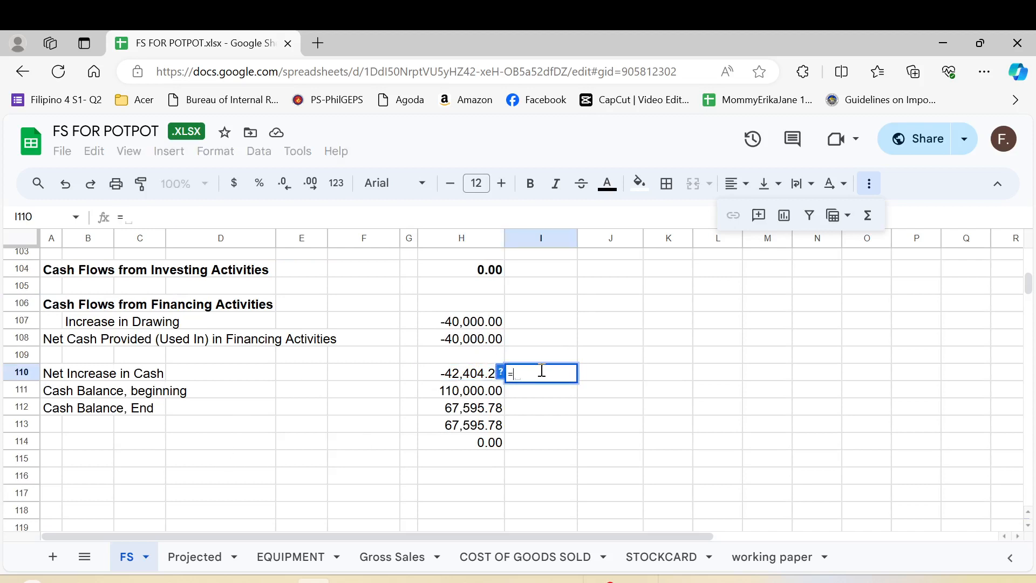
left_click(475, 340)
type("+")
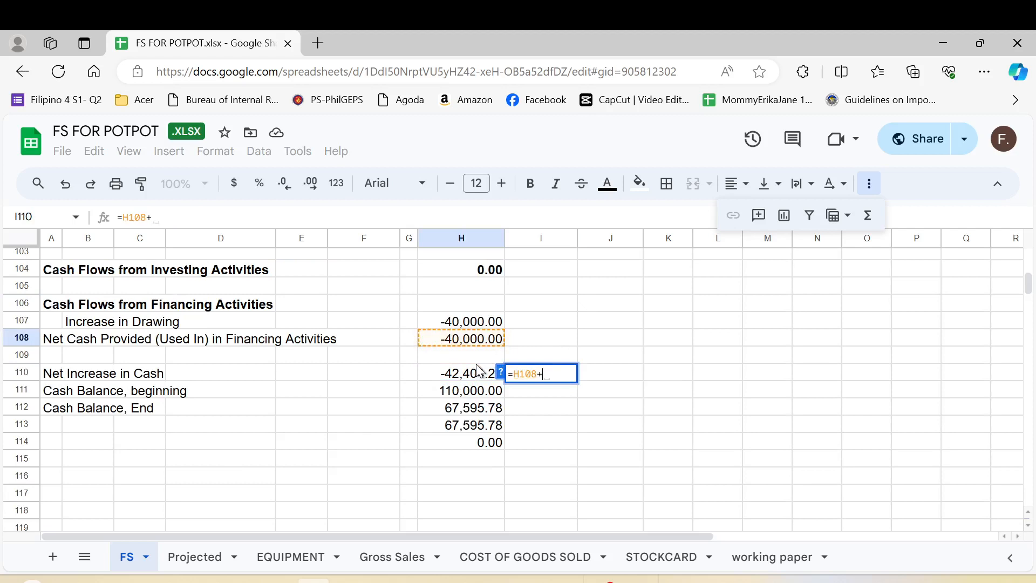
left_click(480, 272)
type("+")
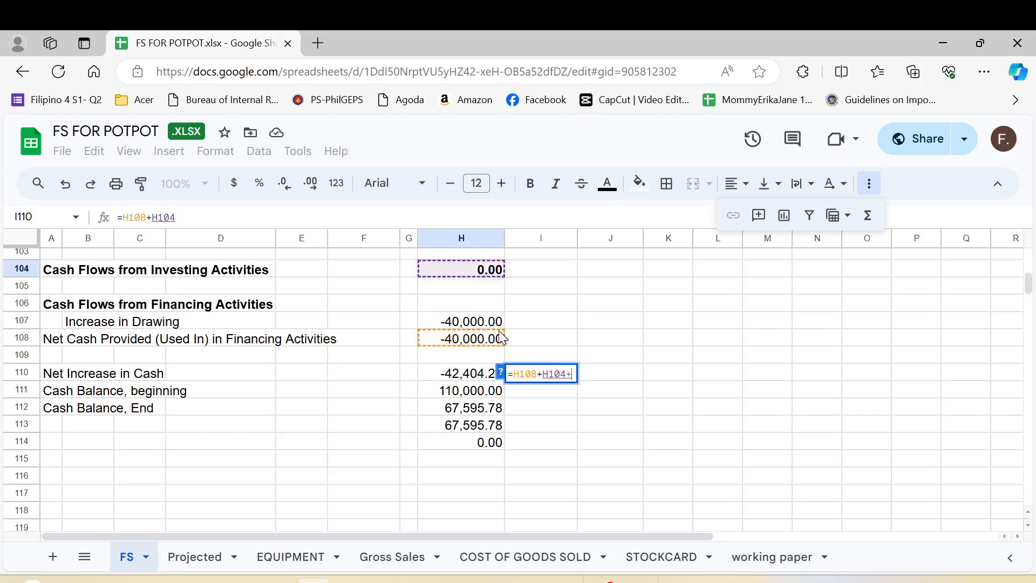
scroll(501, 332, "up", 3)
left_click(442, 401)
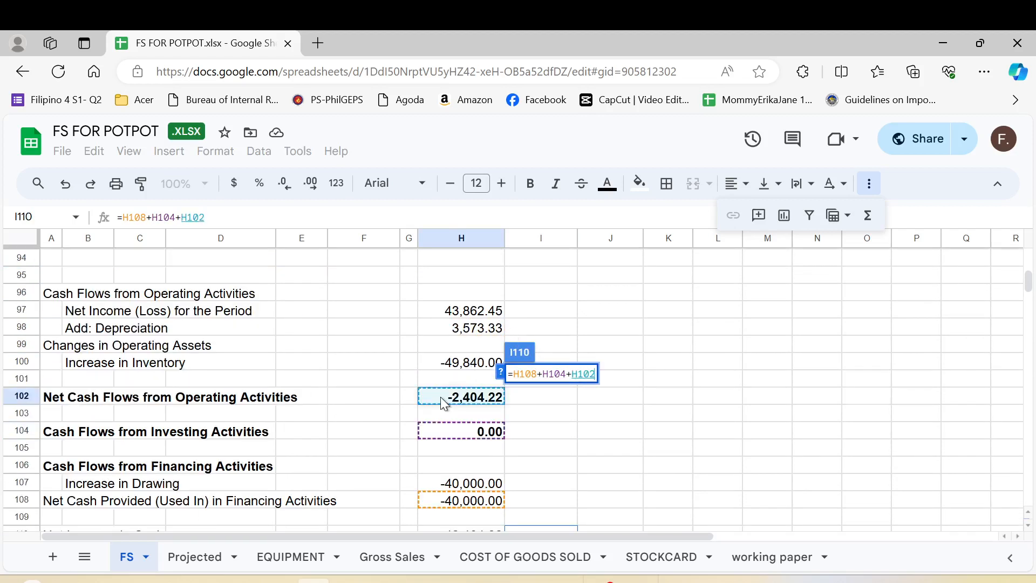
key("Return")
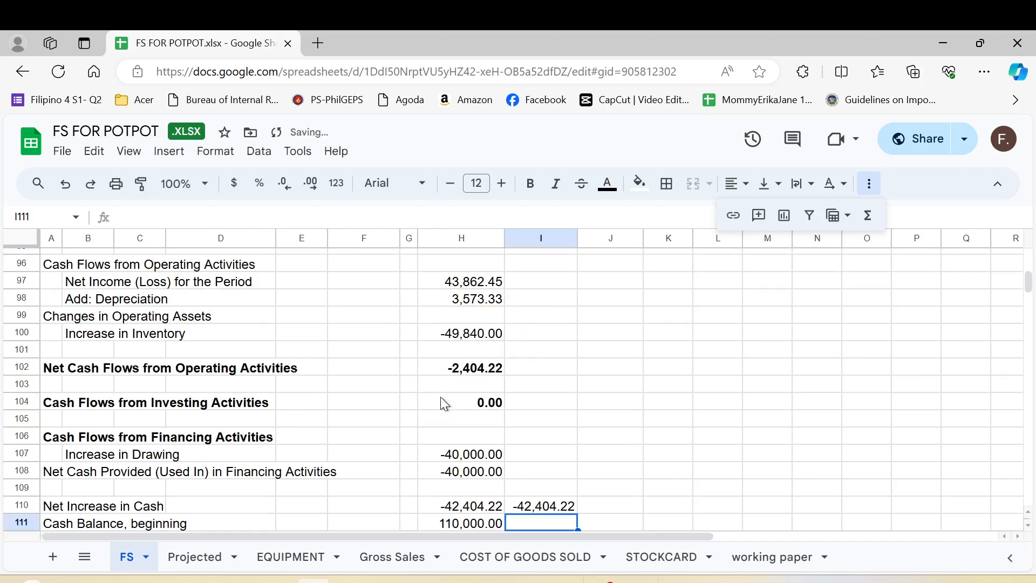
Step: Clear the check formula from I110 beside the net increase in cash
key("Up")
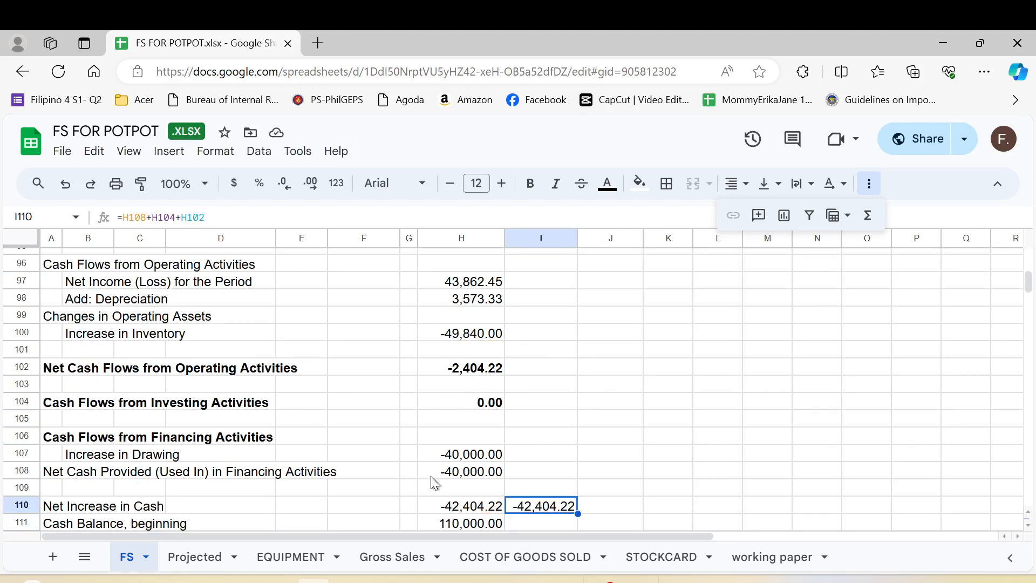
key("Delete")
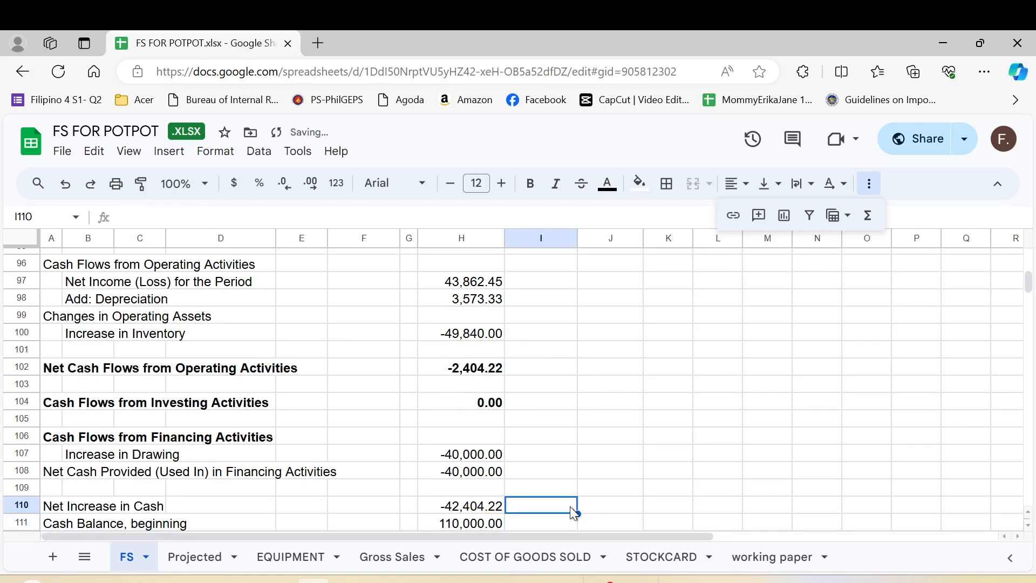
scroll(319, 493, "down", 2)
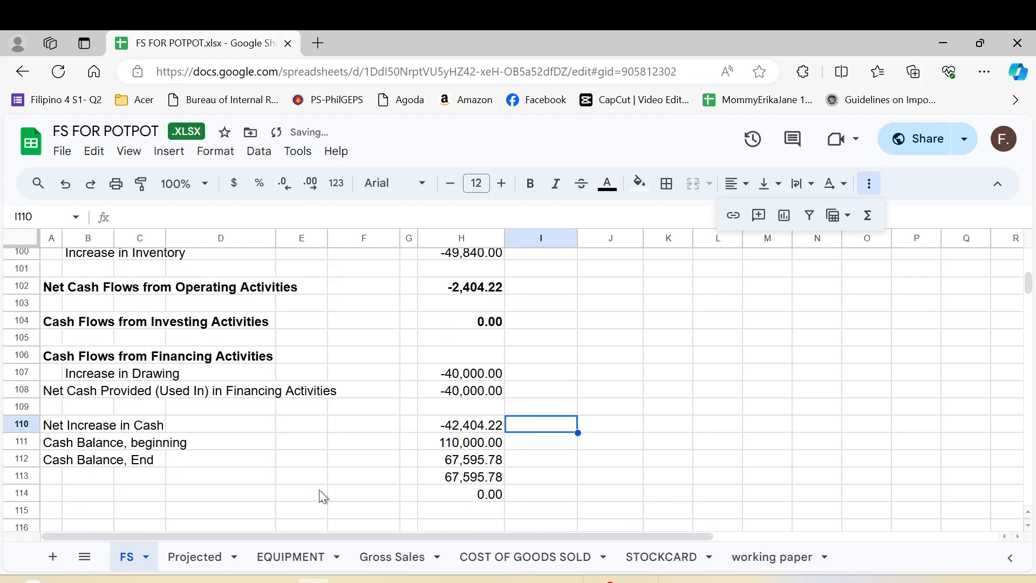
Step: Trace the beginning cash balance in C2 of the working paper sheet to H111 on the FS sheet
left_click(792, 558)
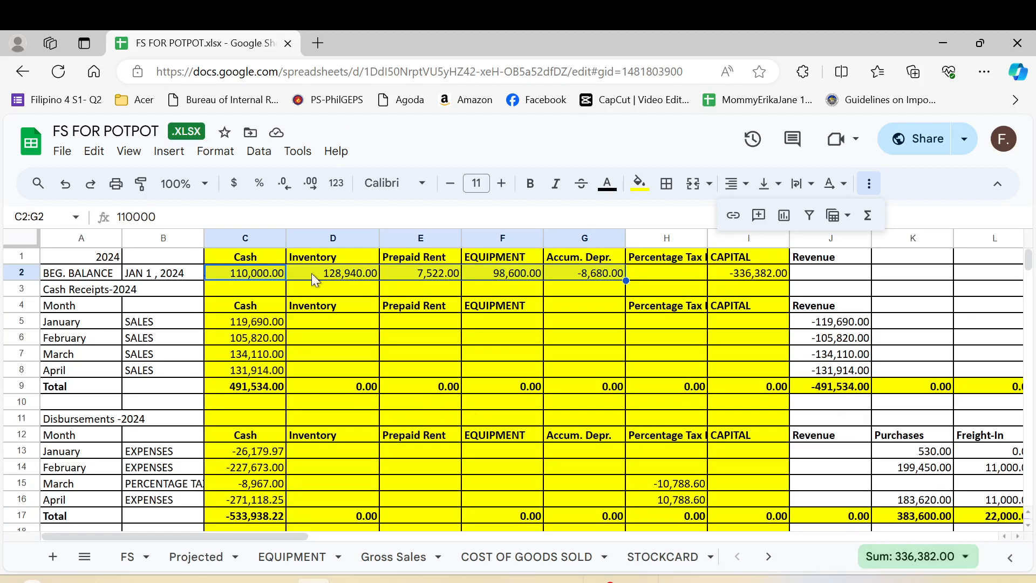
left_click(241, 280)
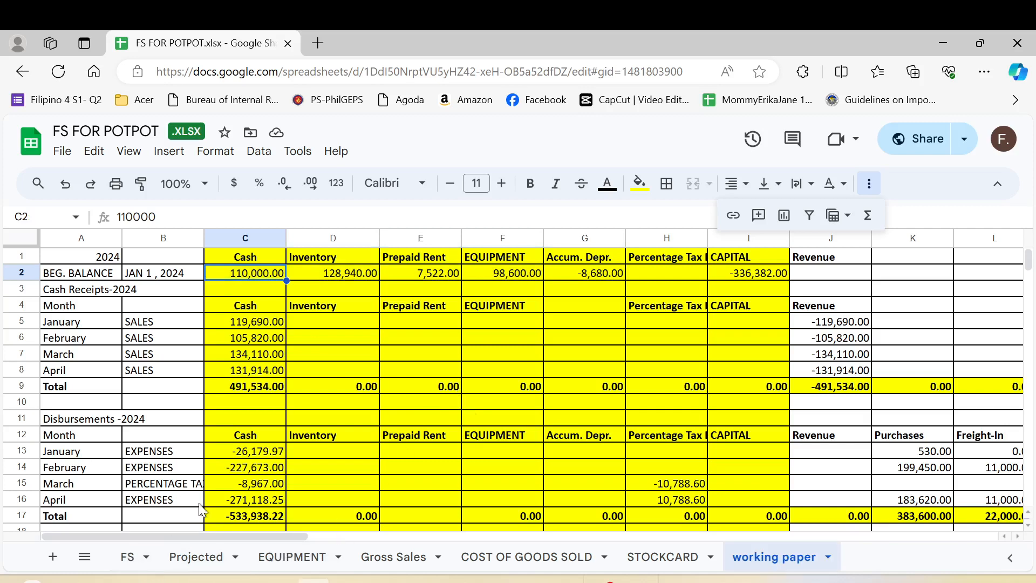
left_click(130, 556)
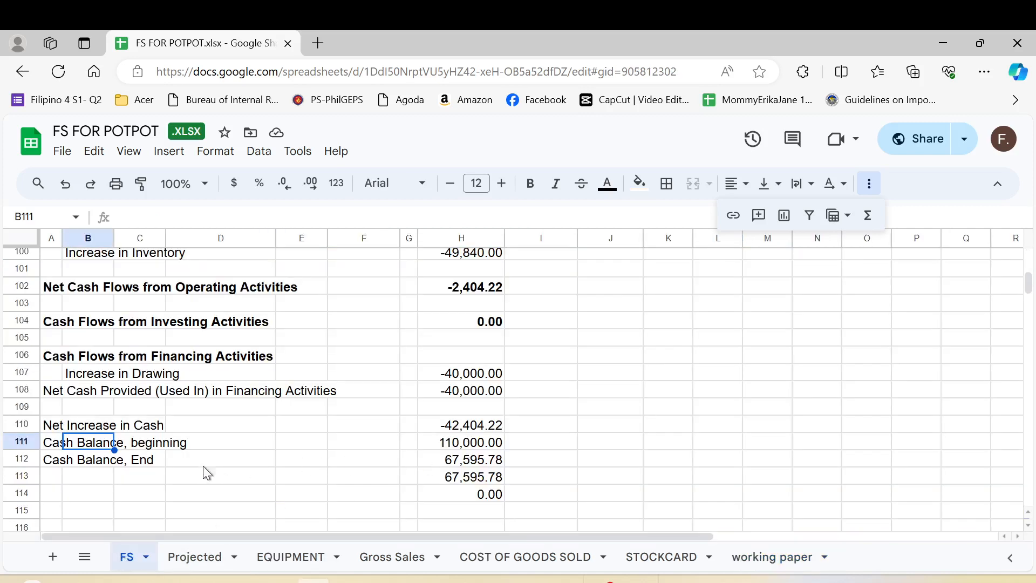
left_click(469, 447)
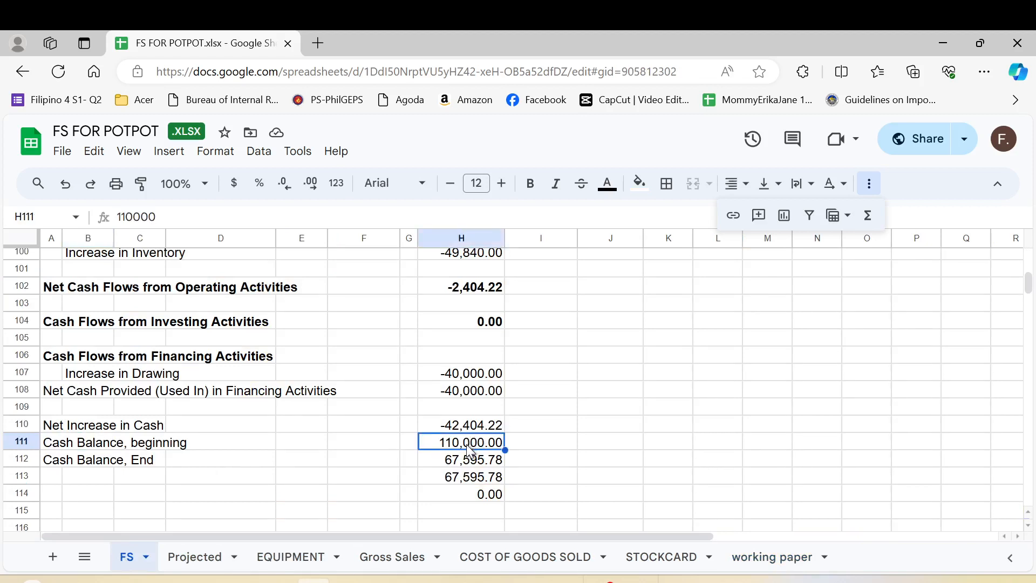
Step: Review the cash formulas in H110, H112 and H113, and compare ending cash with Cash on Hand and in Bank in H14
left_click(462, 431)
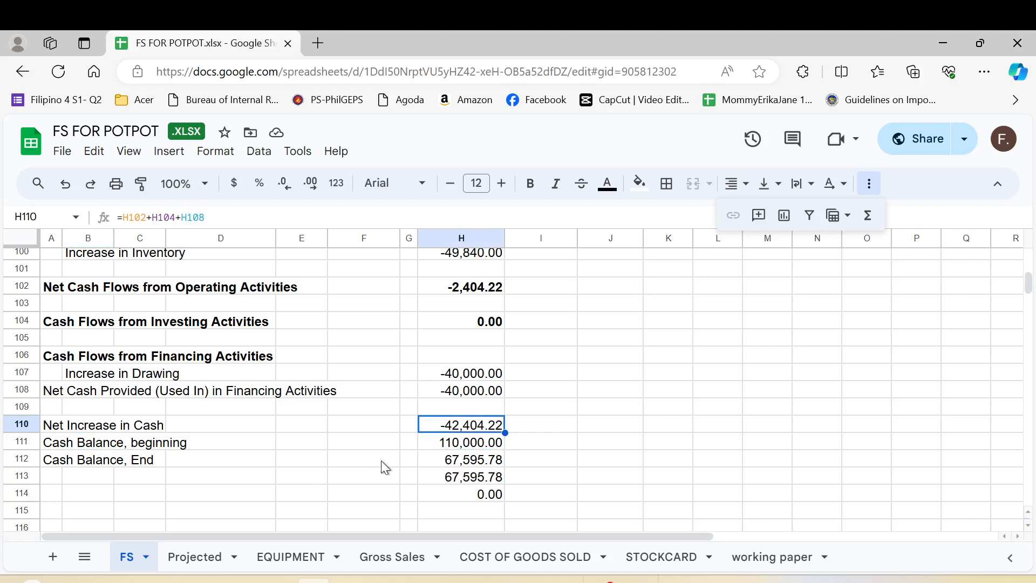
left_click(474, 459)
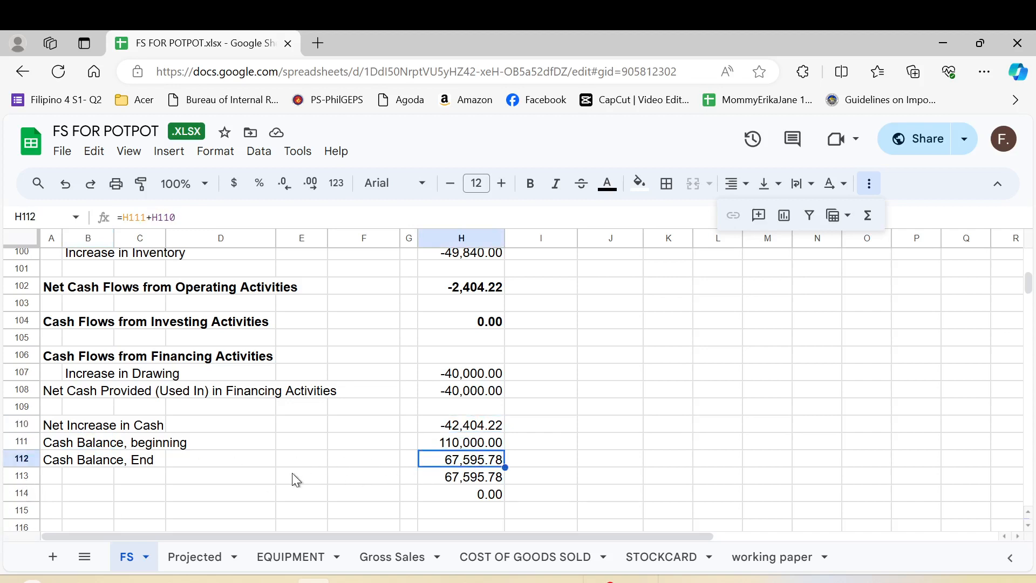
left_click(457, 477)
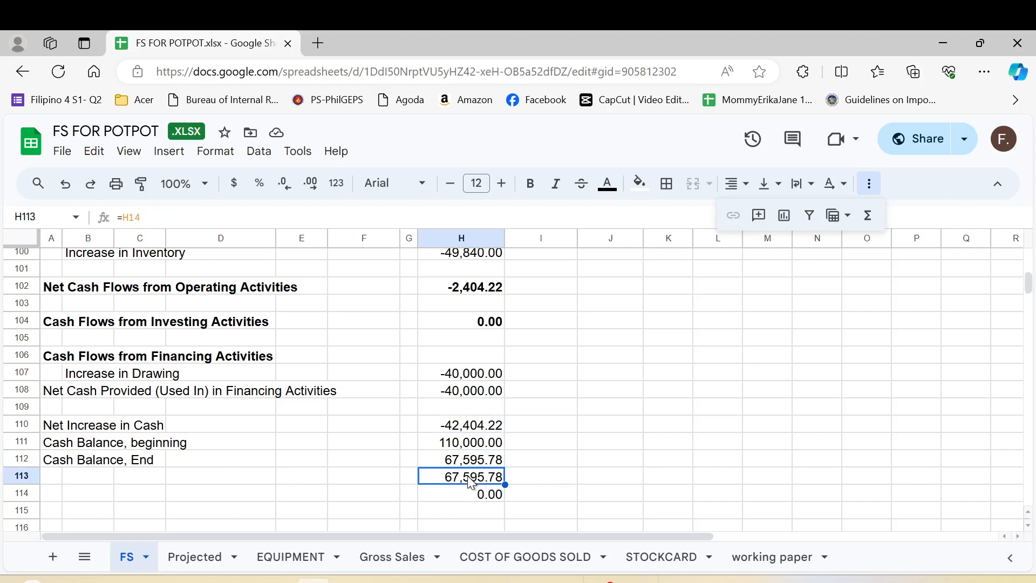
scroll(455, 491, "up", 15)
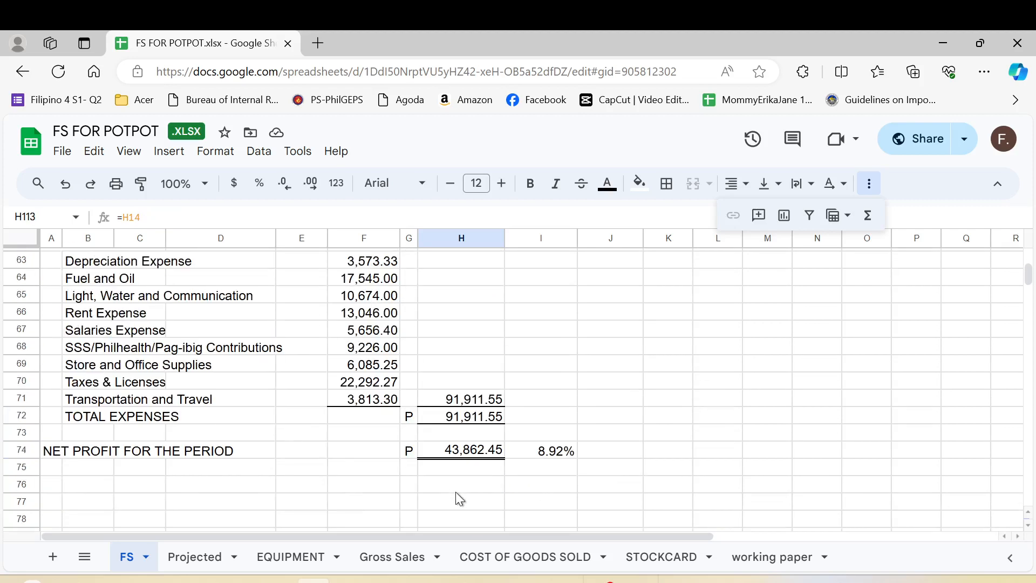
scroll(456, 494, "up", 10)
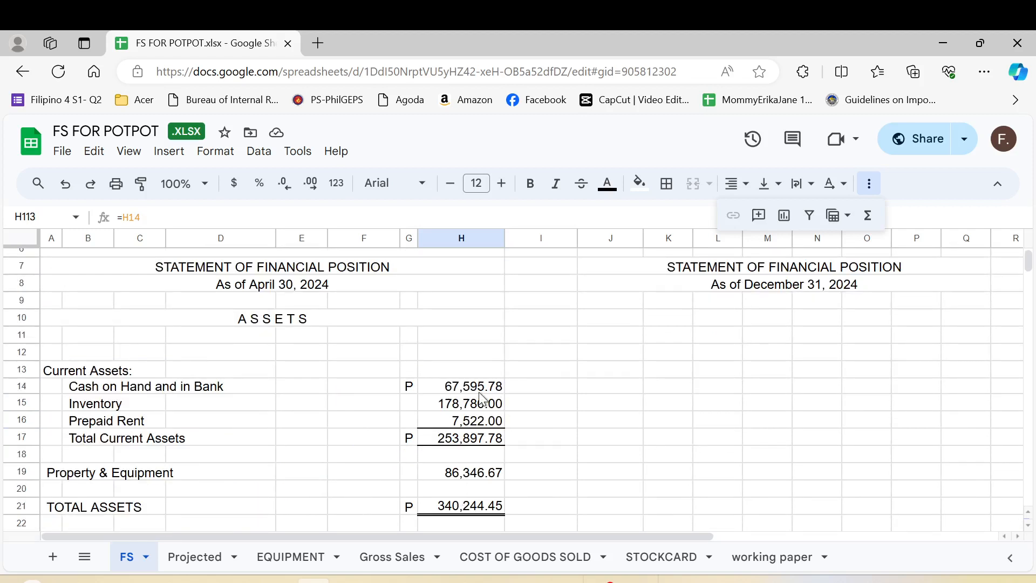
left_click(480, 391)
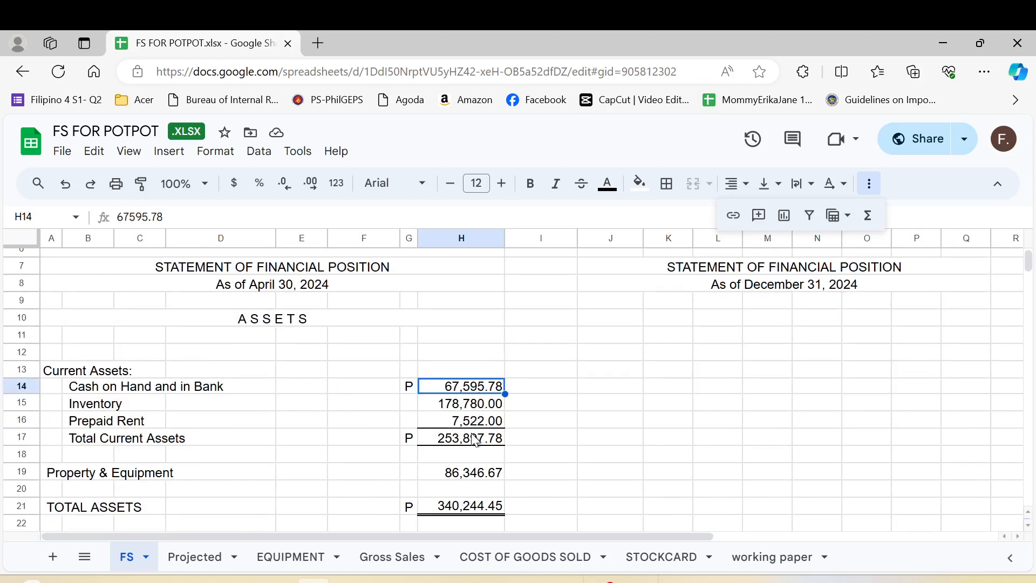
scroll(473, 440, "down", 12)
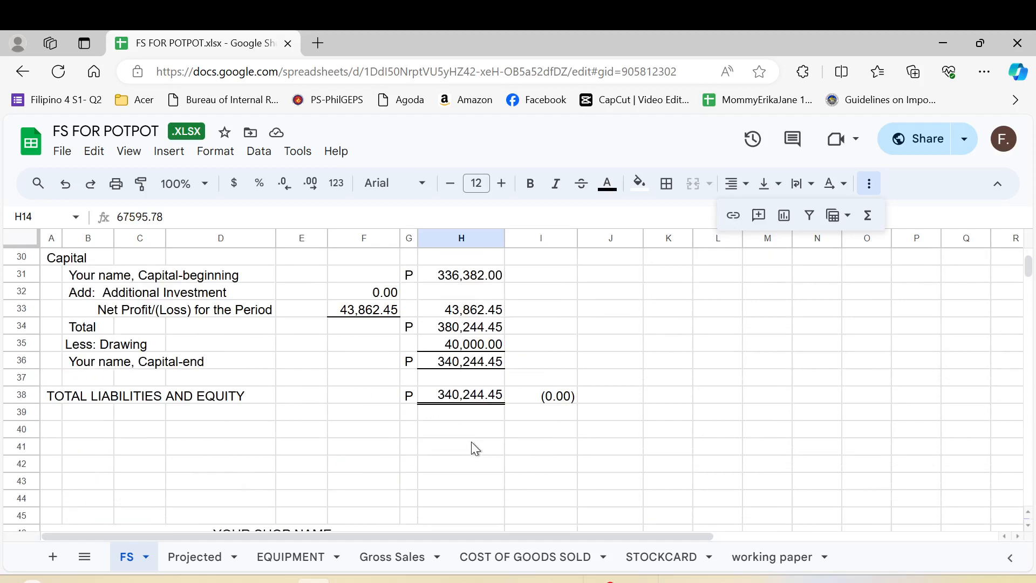
scroll(471, 441, "down", 3)
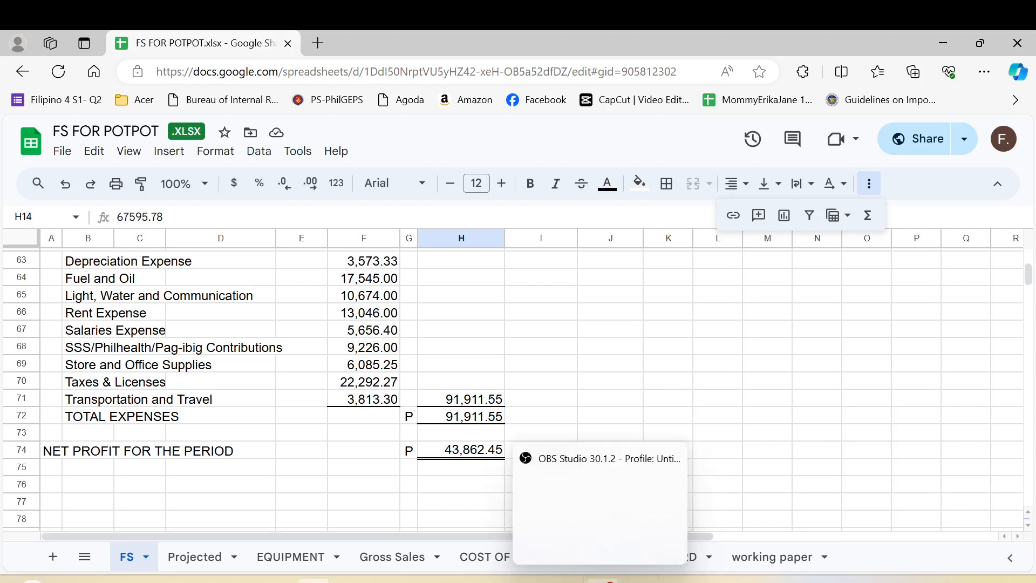
left_click(601, 580)
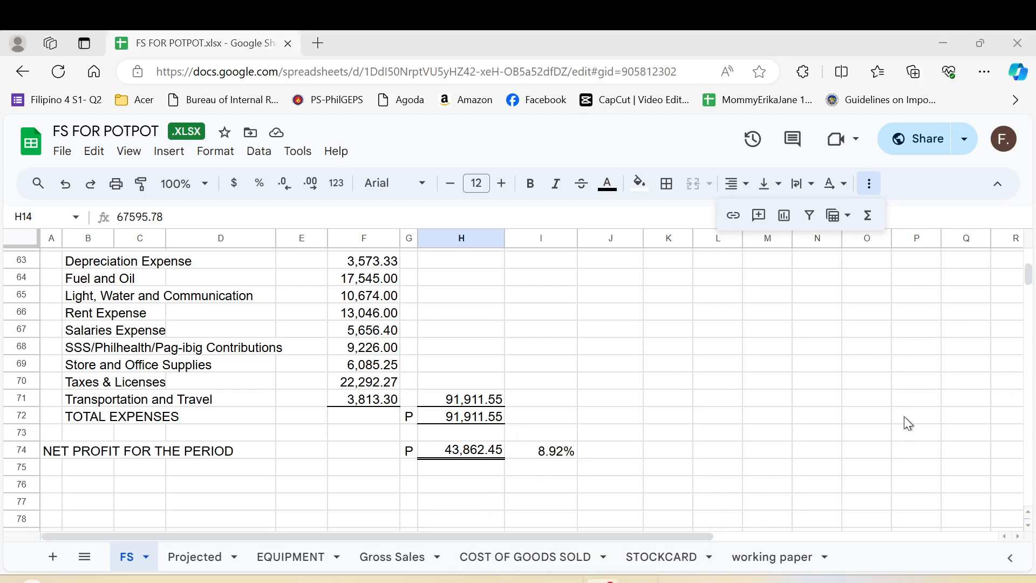